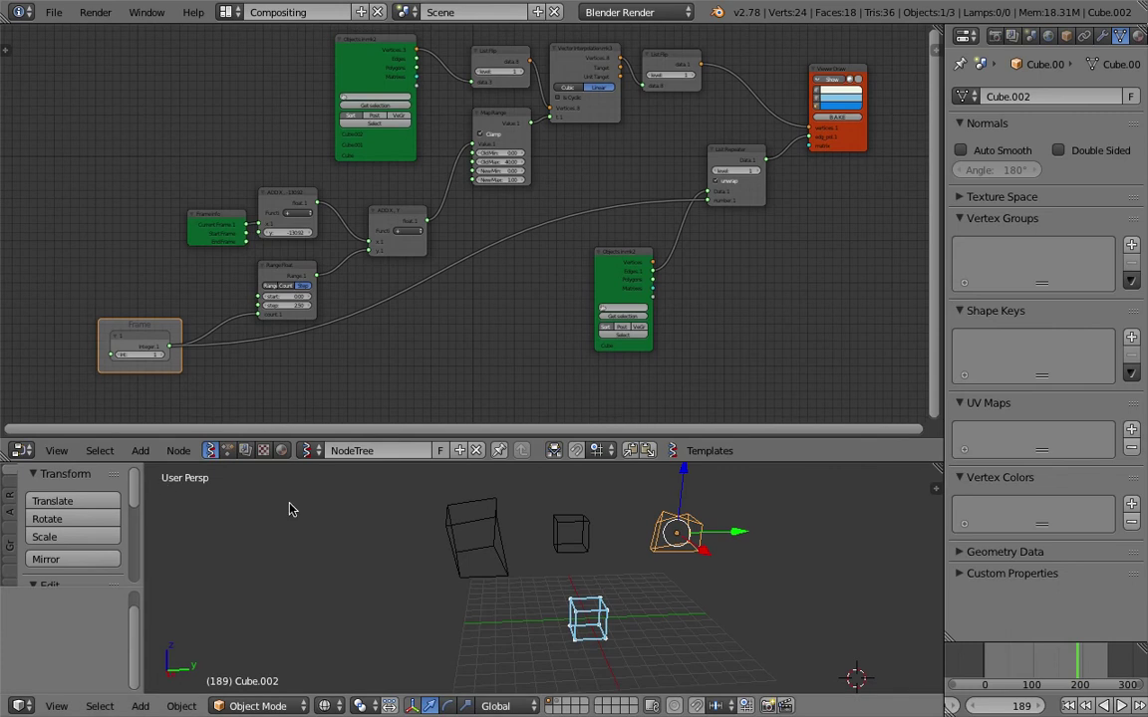
Hide the 3D view's tool shelf, select the middle cube, and give the 3D view more height.
{"action": "left_click_drag", "start_coordinate": [143, 480], "coordinate": [51, 494]}
{"action": "scroll", "coordinate": [558, 569], "scroll_direction": "up", "scroll_amount": 3}
{"action": "scroll", "coordinate": [573, 571], "scroll_direction": "down", "scroll_amount": 3}
{"action": "right_click", "coordinate": [417, 538]}
{"action": "middle_click_drag", "start_coordinate": [461, 536], "coordinate": [491, 534]}
{"action": "right_click", "coordinate": [499, 532]}
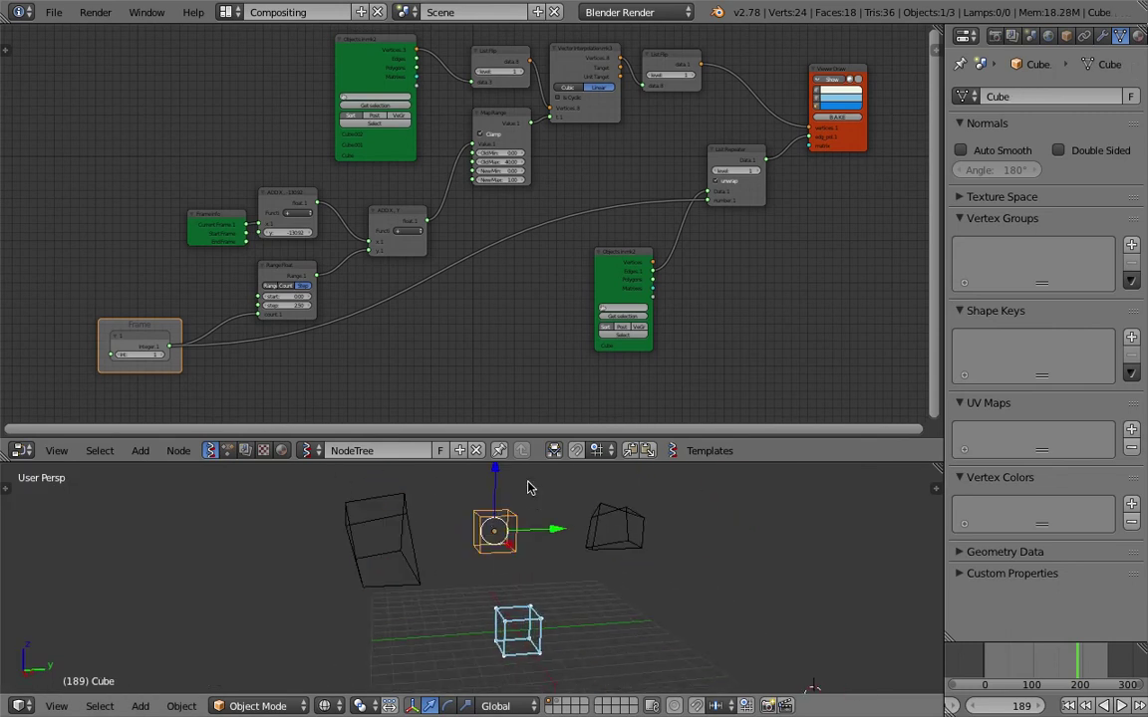
{"action": "left_click_drag", "start_coordinate": [545, 462], "coordinate": [498, 415]}
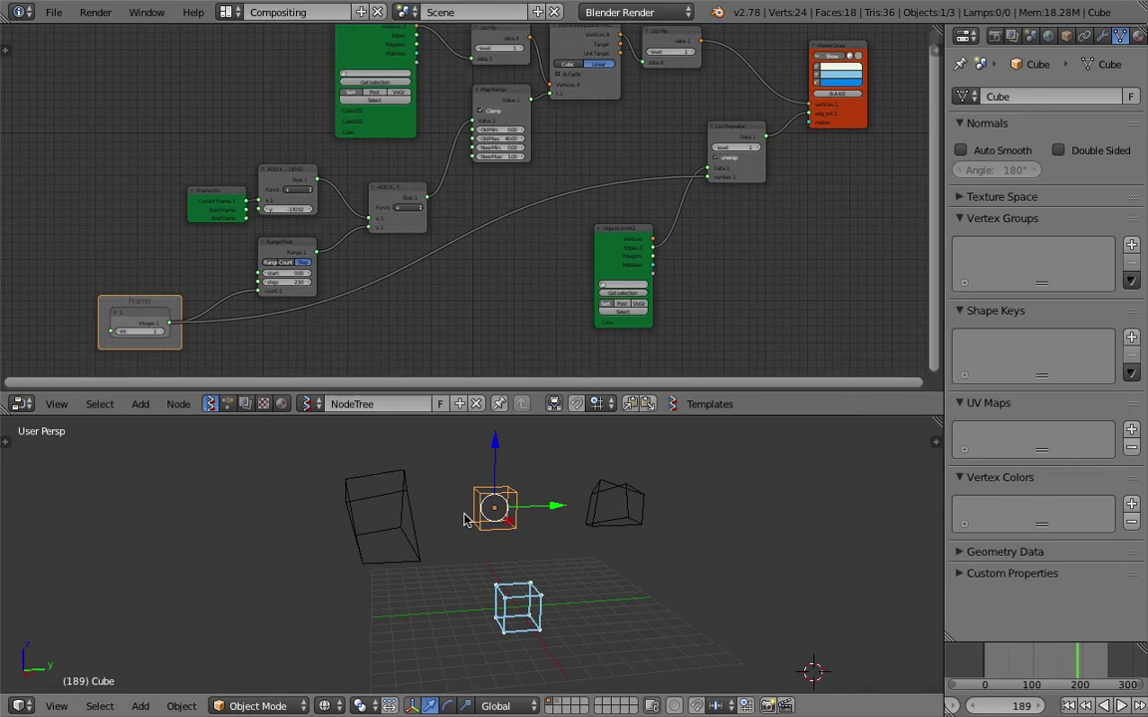
Rotate the three source cubes Cube.001, Cube.002 and Cube freely into different orientations.
{"action": "middle_click_drag", "start_coordinate": [495, 495], "coordinate": [407, 506]}
{"action": "right_click", "coordinate": [396, 510]}
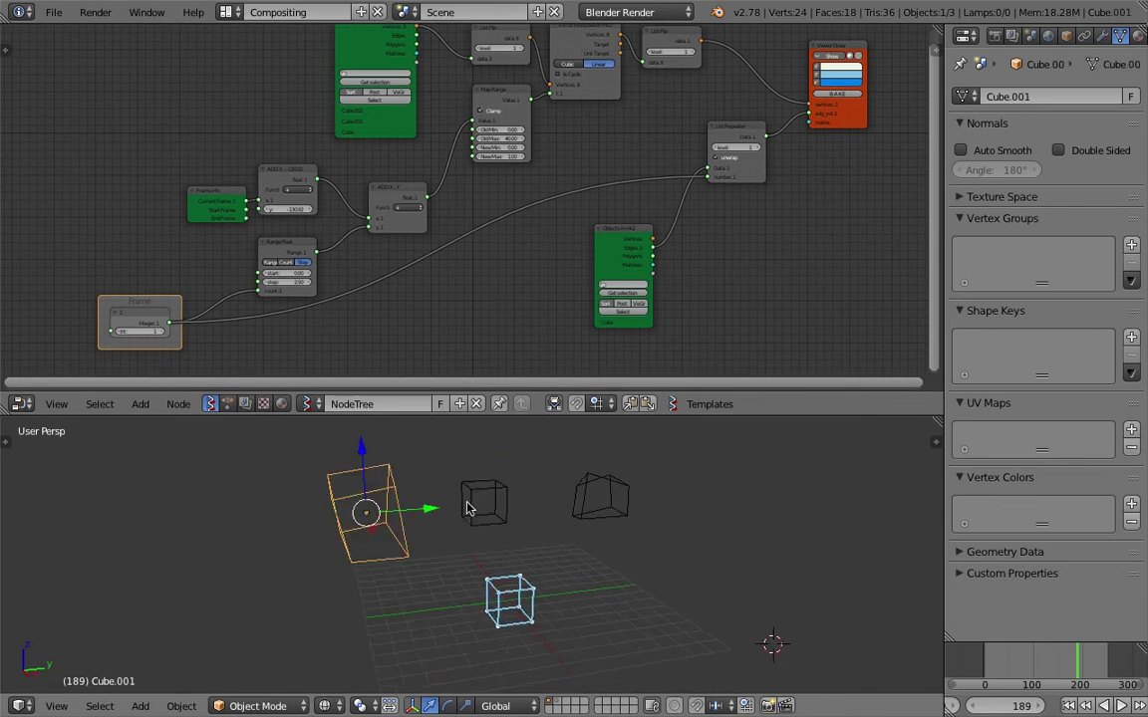
{"action": "key", "text": "g"}
{"action": "key", "text": "Escape"}
{"action": "right_click", "coordinate": [475, 505]}
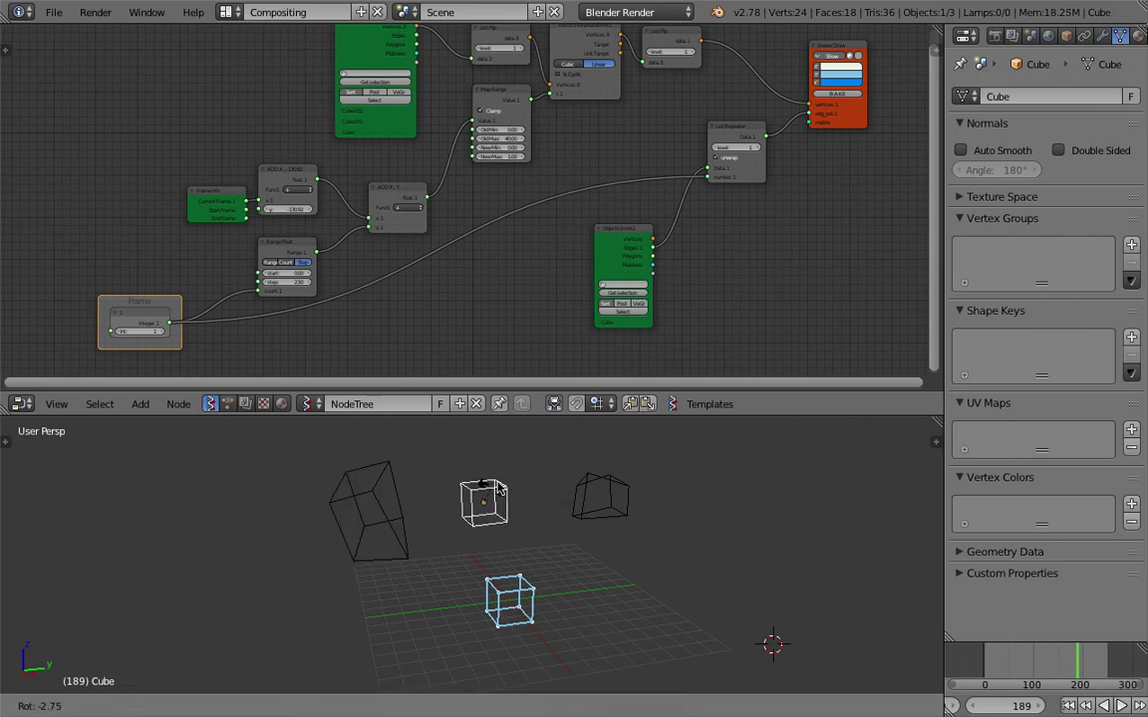
{"action": "right_click", "coordinate": [595, 504]}
{"action": "key", "text": "r"}
{"action": "key", "text": "r"}
{"action": "left_click", "coordinate": [554, 529]}
{"action": "right_click", "coordinate": [487, 494]}
{"action": "key", "text": "r"}
{"action": "key", "text": "r"}
{"action": "left_click", "coordinate": [463, 513]}
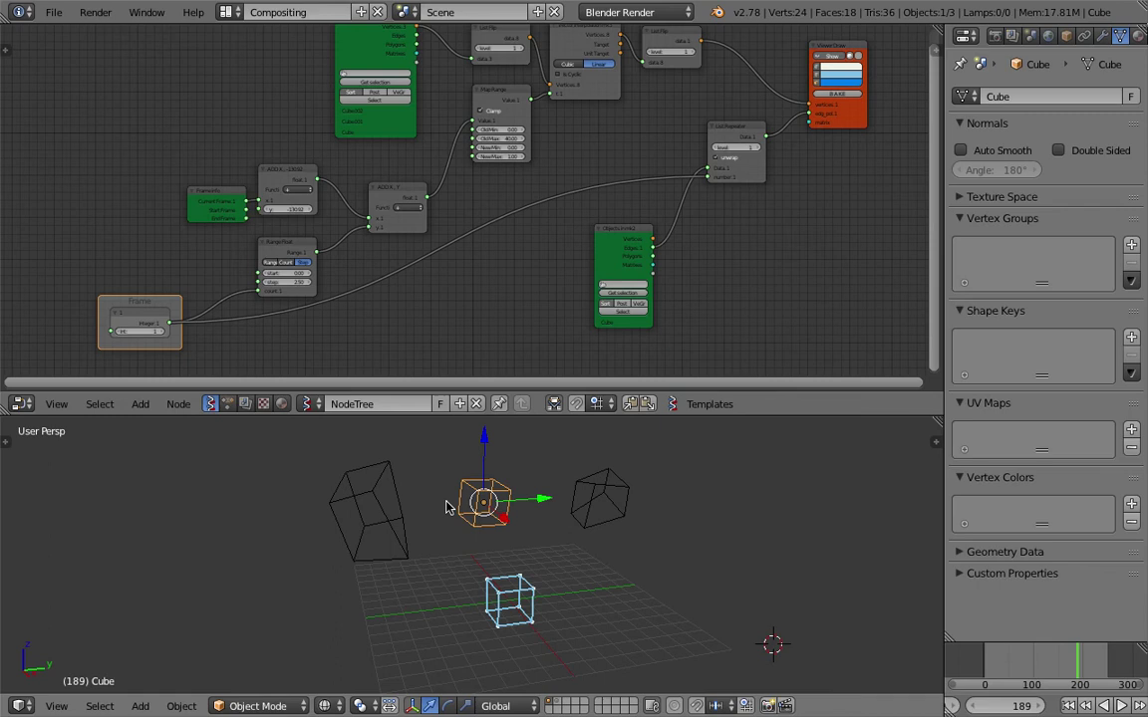
Select the cube Cube.002 and give the node editor slightly more height.
{"action": "middle_click_drag", "start_coordinate": [502, 509], "coordinate": [460, 508]}
{"action": "middle_click_drag", "start_coordinate": [544, 517], "coordinate": [649, 495]}
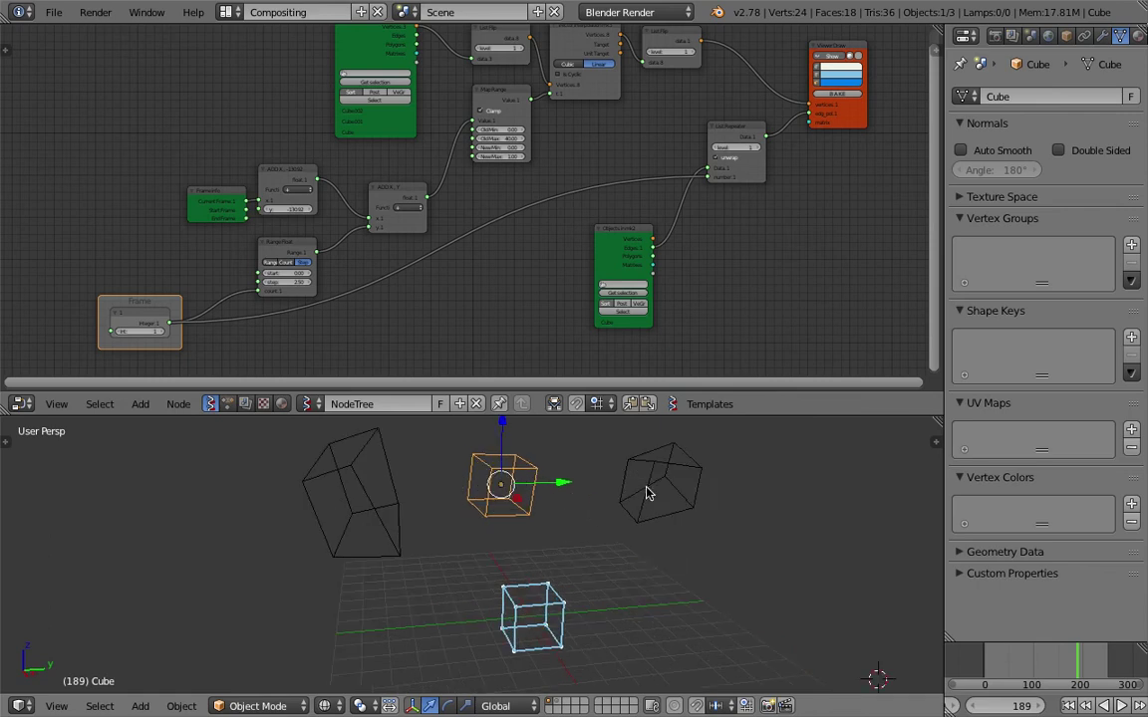
{"action": "right_click", "coordinate": [649, 494]}
{"action": "scroll", "coordinate": [417, 466], "scroll_direction": "down", "scroll_amount": 3}
{"action": "middle_click_drag", "start_coordinate": [464, 497], "coordinate": [400, 520], "text": "shift"}
{"action": "scroll", "coordinate": [577, 533], "scroll_direction": "up", "scroll_amount": 3}
{"action": "middle_click_drag", "start_coordinate": [584, 527], "coordinate": [596, 519], "text": "shift"}
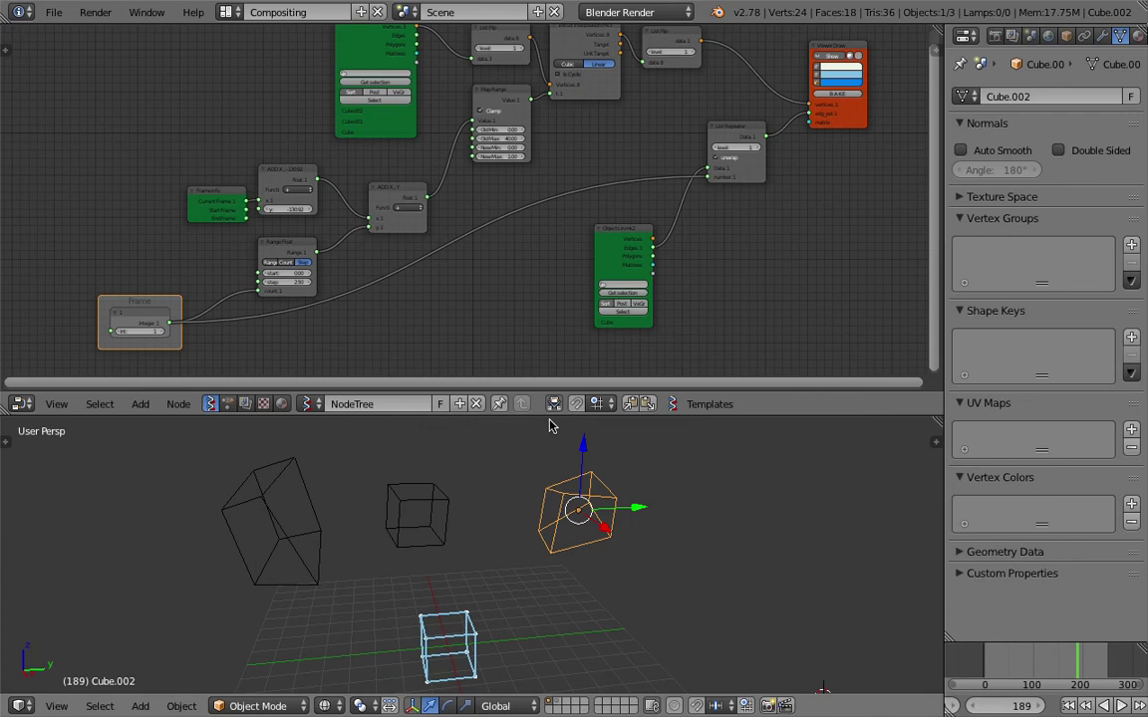
{"action": "left_click_drag", "start_coordinate": [548, 423], "coordinate": [546, 444]}
{"action": "scroll", "coordinate": [454, 302], "scroll_direction": "up", "scroll_amount": 3}
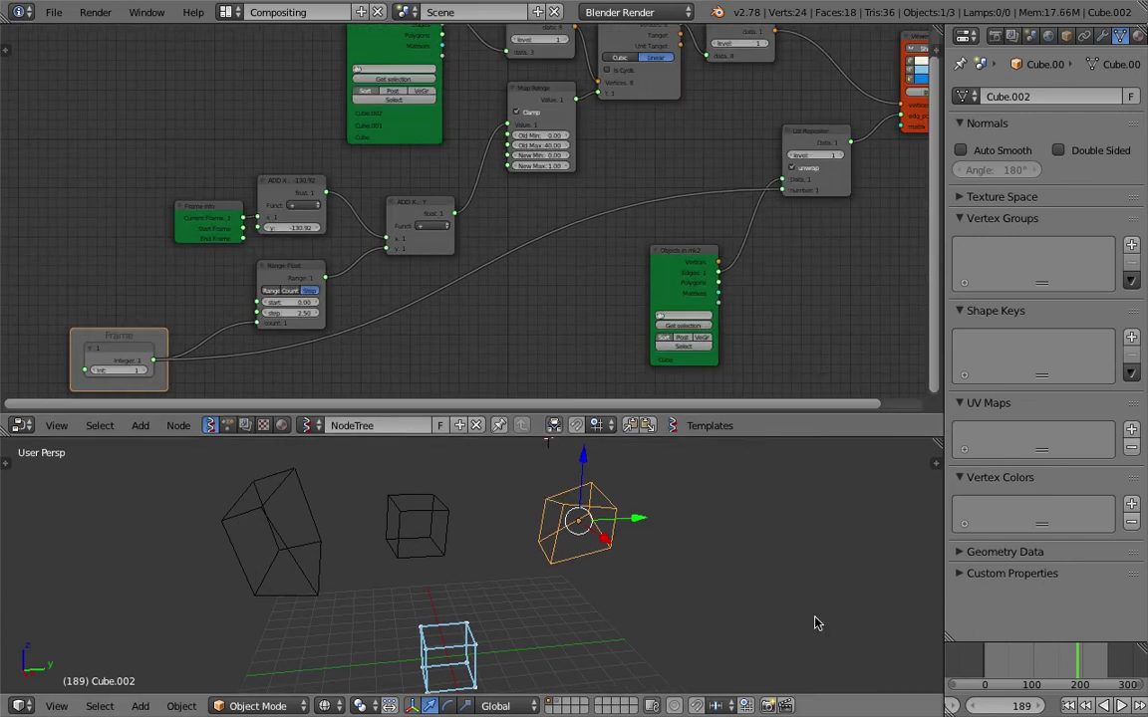
Scrub the timeline through frames 71, 178 and 133 to examine how the generated cube morphs between the source cubes.
{"action": "scroll", "coordinate": [927, 652], "scroll_direction": "down", "scroll_amount": 2}
{"action": "middle_click_drag", "start_coordinate": [693, 586], "coordinate": [685, 566], "text": "shift"}
{"action": "left_click_drag", "start_coordinate": [988, 661], "coordinate": [1018, 665]}
{"action": "middle_click_drag", "start_coordinate": [571, 588], "coordinate": [556, 535]}
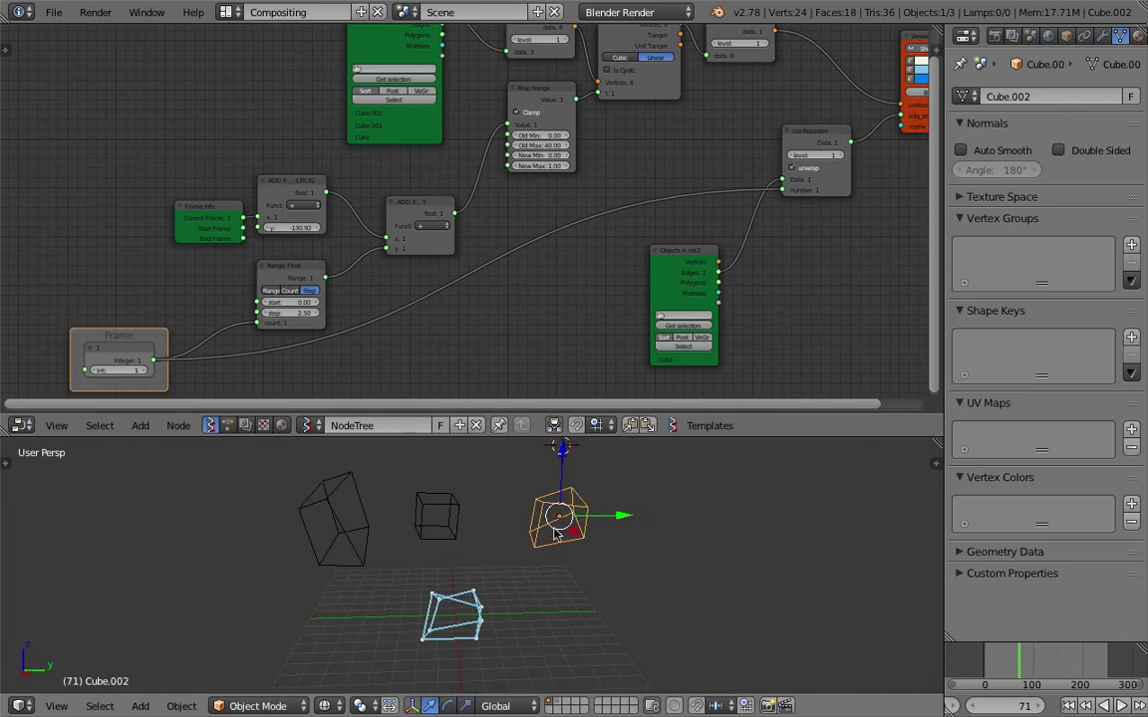
{"action": "left_click_drag", "start_coordinate": [1018, 666], "coordinate": [1072, 664]}
{"action": "middle_click_drag", "start_coordinate": [463, 640], "coordinate": [441, 568]}
{"action": "middle_click_drag", "start_coordinate": [395, 525], "coordinate": [398, 565]}
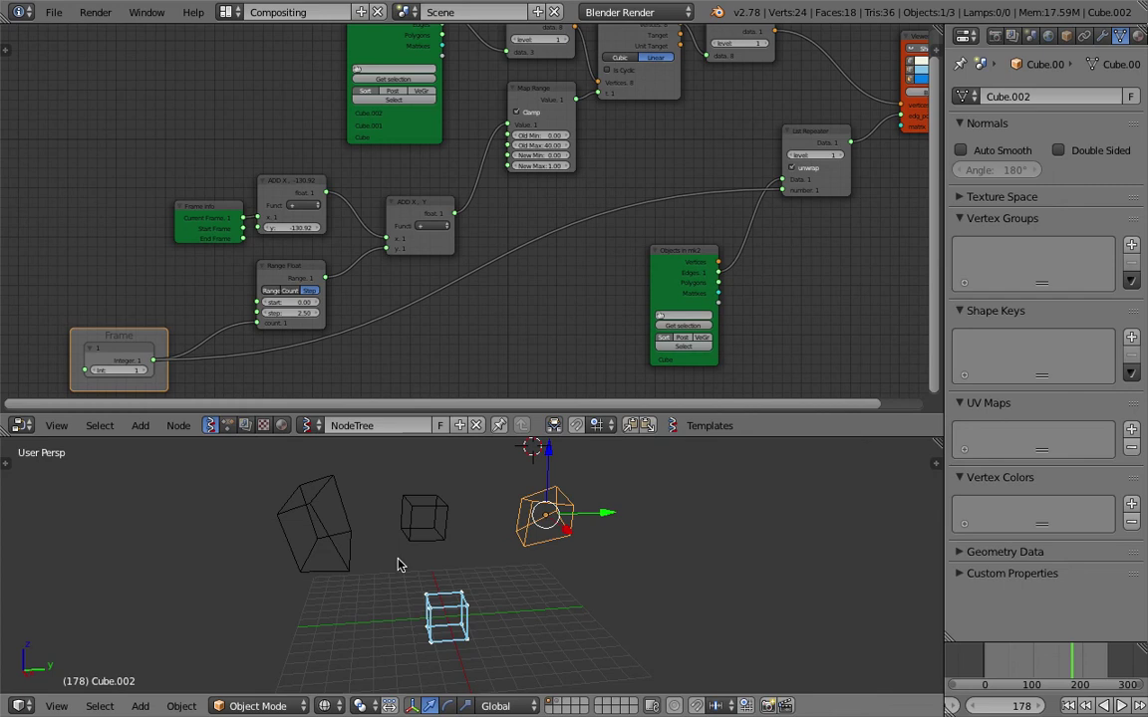
{"action": "mouse_move", "coordinate": [1062, 662]}
{"action": "left_mouse_down"}
{"action": "mouse_move", "coordinate": [1030, 663]}
{"action": "mouse_move", "coordinate": [1050, 663]}
{"action": "left_mouse_up"}
{"action": "scroll", "coordinate": [468, 523], "scroll_direction": "down", "scroll_amount": 2}
{"action": "scroll", "coordinate": [405, 525], "scroll_direction": "up", "scroll_amount": 1}
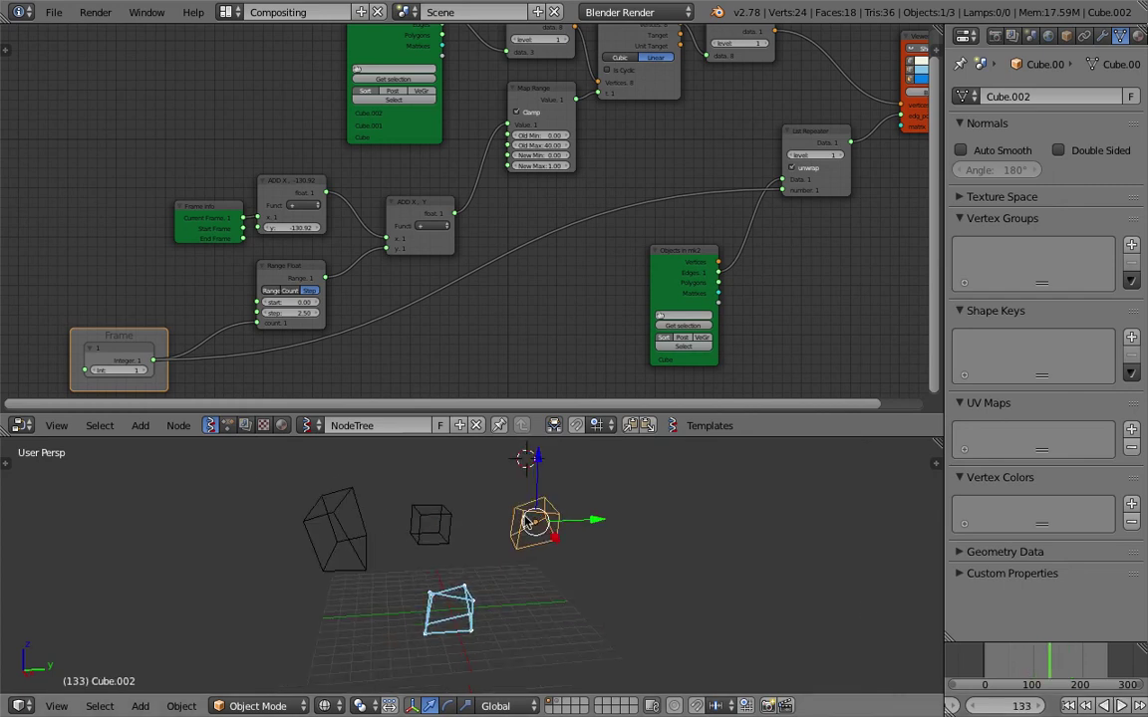
Raise the framed integer node's value to 10 to generate ten interpolated cubes.
{"action": "scroll", "coordinate": [578, 512], "scroll_direction": "down", "scroll_amount": 3}
{"action": "middle_click_drag", "start_coordinate": [565, 515], "coordinate": [558, 513]}
{"action": "middle_click_drag", "start_coordinate": [477, 341], "coordinate": [483, 327]}
{"action": "scroll", "coordinate": [122, 354], "scroll_direction": "up", "scroll_amount": 1}
{"action": "middle_click_drag", "start_coordinate": [122, 353], "coordinate": [231, 324]}
{"action": "scroll", "coordinate": [231, 330], "scroll_direction": "up", "scroll_amount": 1}
{"action": "scroll", "coordinate": [451, 533], "scroll_direction": "up", "scroll_amount": 2}
{"action": "middle_click_drag", "start_coordinate": [253, 366], "coordinate": [274, 339]}
{"action": "scroll", "coordinate": [244, 344], "scroll_direction": "up", "scroll_amount": 2}
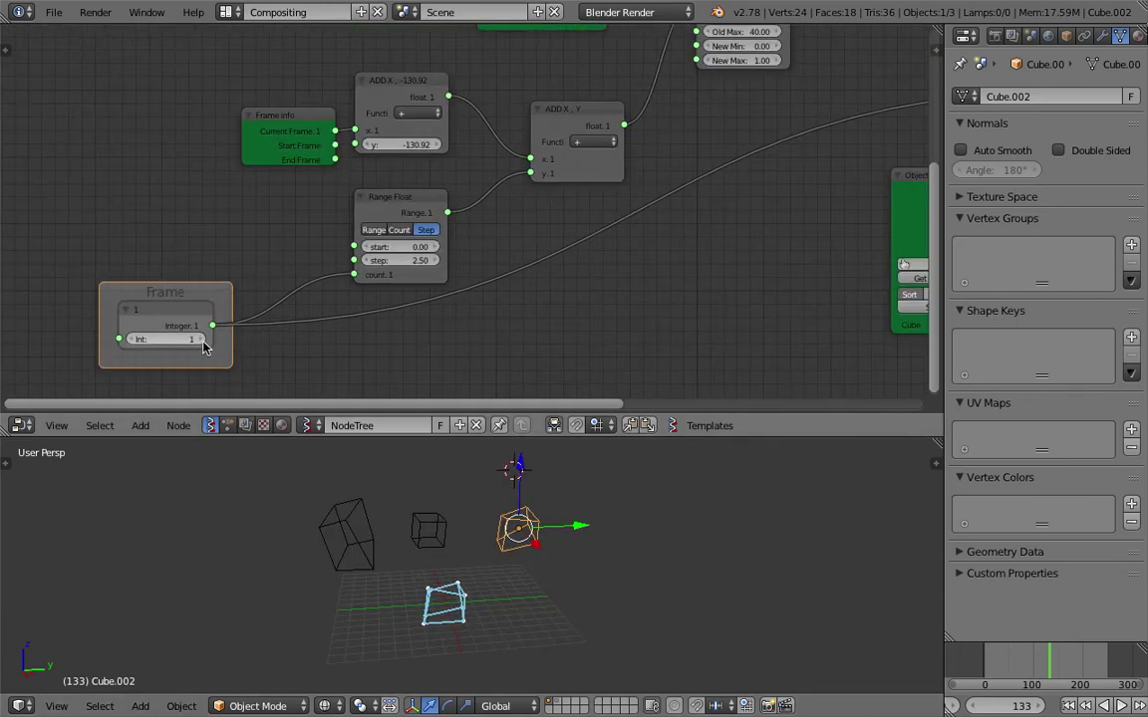
{"action": "left_click", "coordinate": [201, 341]}
{"action": "left_click", "coordinate": [201, 340]}
{"action": "left_click", "coordinate": [201, 341]}
{"action": "left_click", "coordinate": [201, 341]}
{"action": "left_click", "coordinate": [201, 341]}
{"action": "left_click", "coordinate": [202, 340]}
{"action": "left_click", "coordinate": [202, 340]}
{"action": "left_click", "coordinate": [201, 340]}
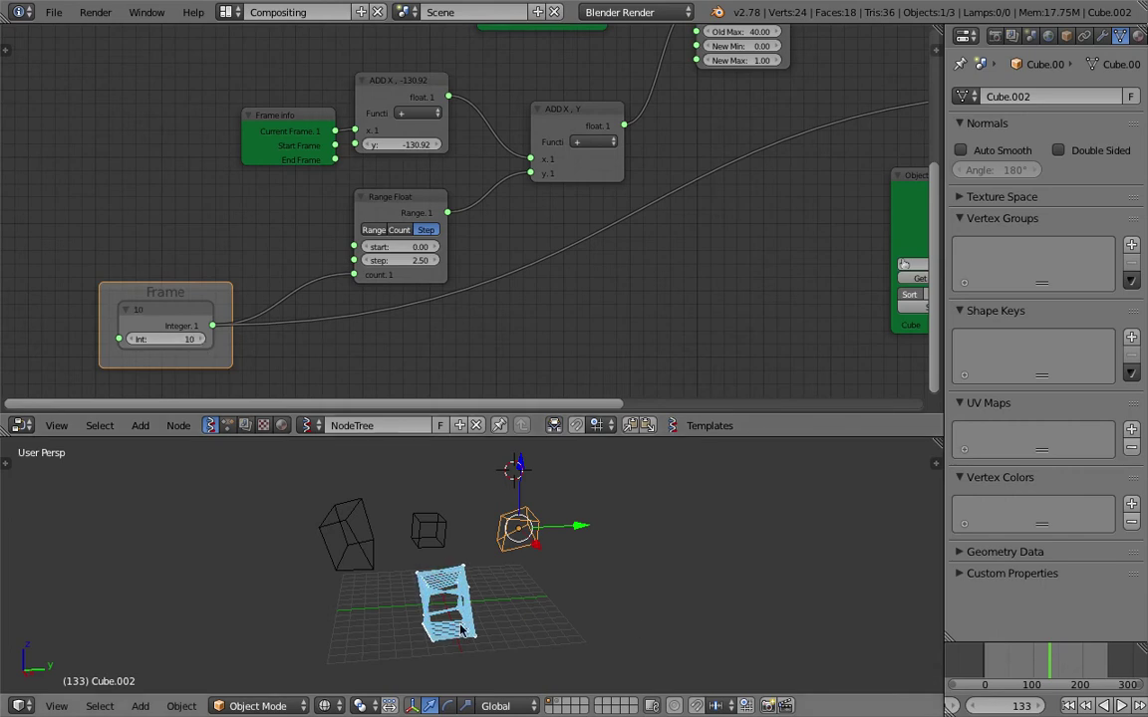
Play and scrub the animation to preview the interpolated cubes, stopping at frame 129.
{"action": "left_click", "coordinate": [1015, 661]}
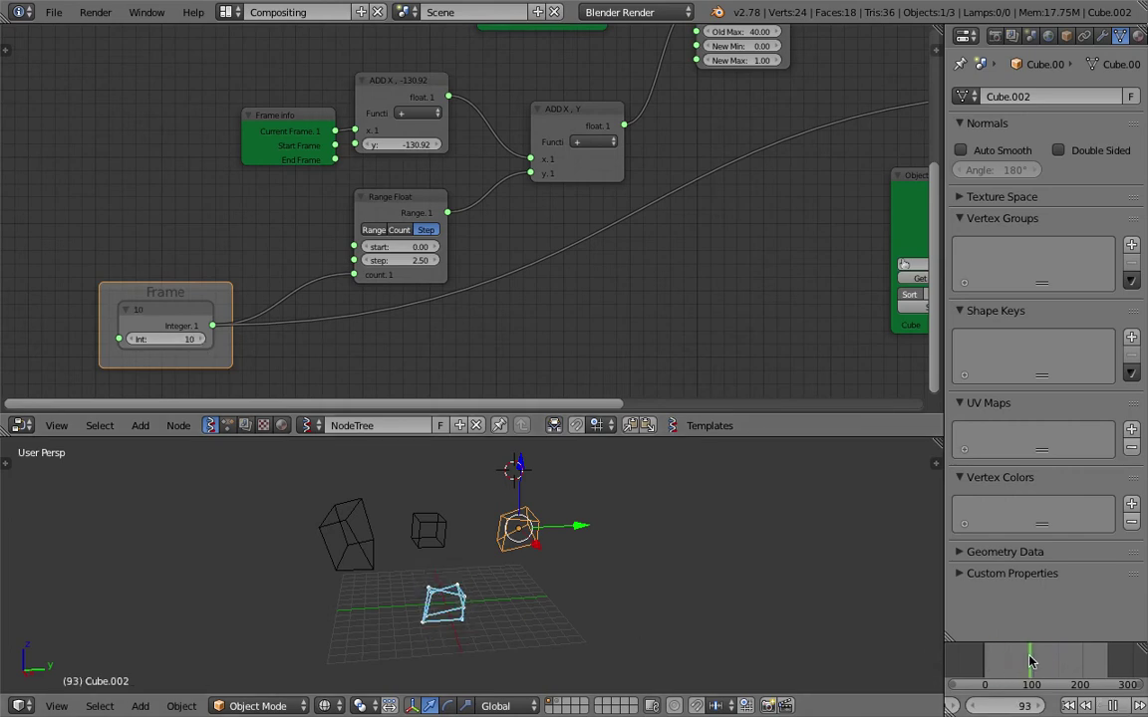
{"action": "left_click_drag", "start_coordinate": [1017, 655], "coordinate": [1017, 659]}
{"action": "left_click", "coordinate": [1122, 705]}
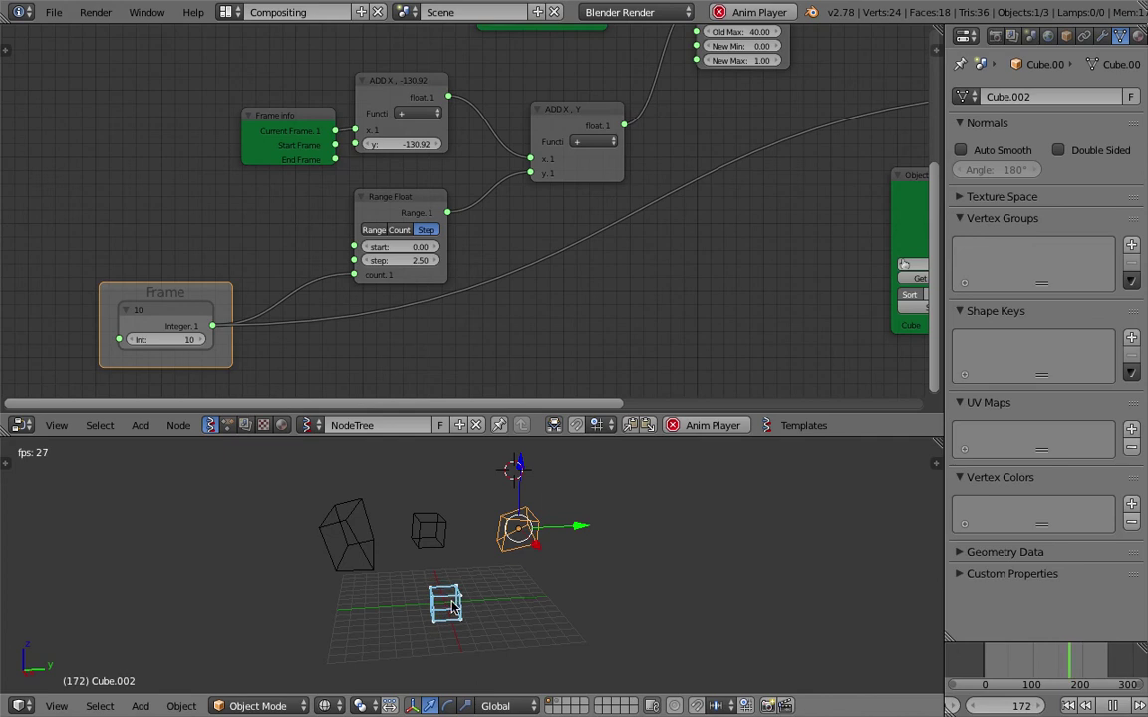
{"action": "key", "text": "alt+a"}
{"action": "key", "text": "shift+alt+a"}
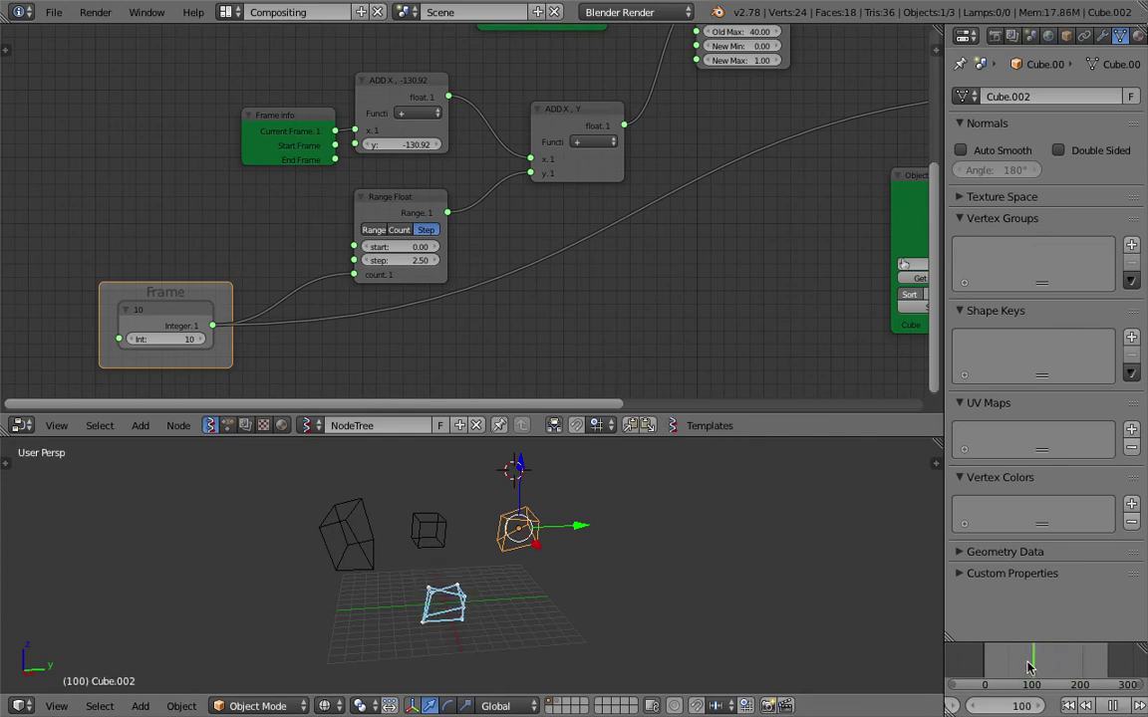
{"action": "mouse_move", "coordinate": [1043, 672]}
{"action": "left_mouse_down"}
{"action": "mouse_move", "coordinate": [1074, 663]}
{"action": "mouse_move", "coordinate": [1048, 661]}
{"action": "left_mouse_up"}
Save the blend file.
{"action": "middle_click_drag", "start_coordinate": [584, 589], "coordinate": [548, 595]}
{"action": "key", "text": "ctrl+s"}
{"action": "left_click", "coordinate": [552, 595]}
{"action": "key", "text": "Home"}
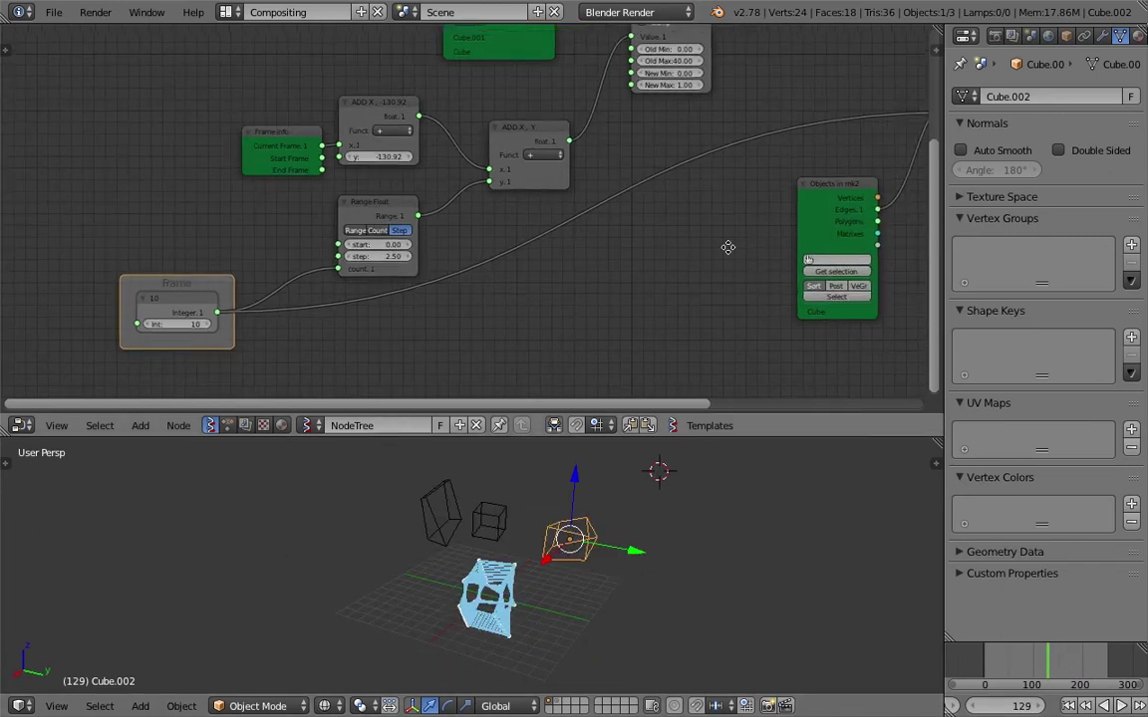
Widen the node editor and move the Objects in mk2 node that lists three cubes away from the List Flip node.
{"action": "left_click_drag", "start_coordinate": [943, 221], "coordinate": [984, 221]}
{"action": "scroll", "coordinate": [666, 246], "scroll_direction": "down", "scroll_amount": 3}
{"action": "middle_click_drag", "start_coordinate": [459, 293], "coordinate": [424, 346]}
{"action": "scroll", "coordinate": [439, 274], "scroll_direction": "up", "scroll_amount": 6}
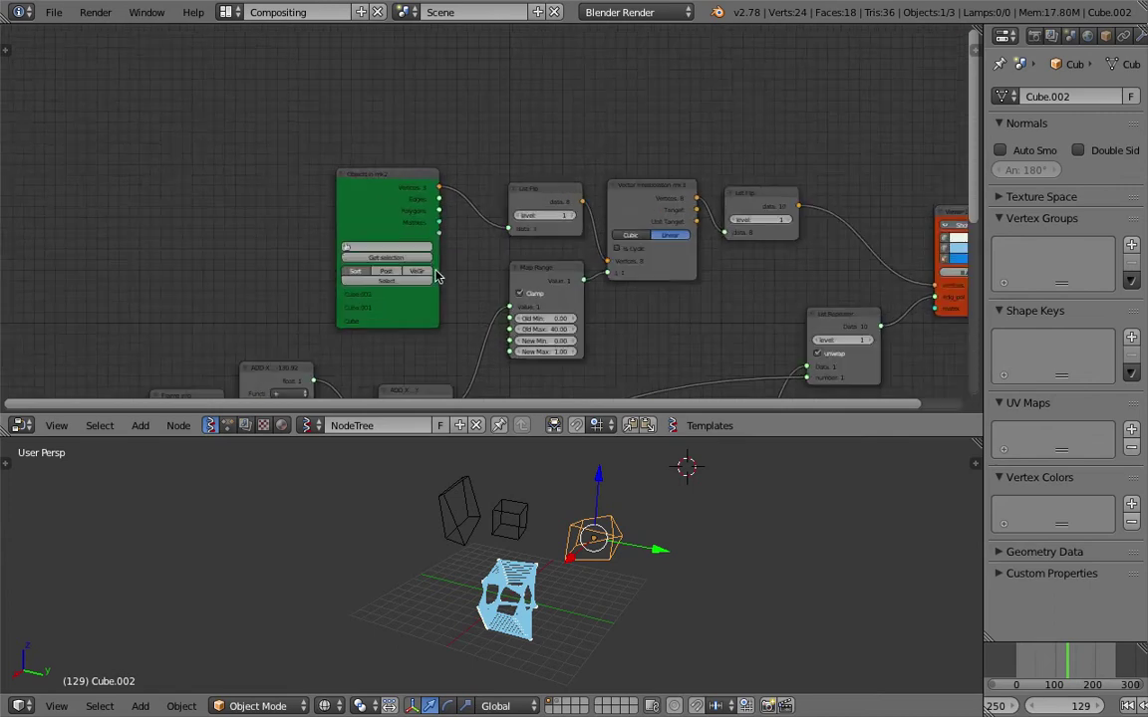
{"action": "left_click_drag", "start_coordinate": [368, 182], "coordinate": [331, 147]}
{"action": "scroll", "coordinate": [408, 260], "scroll_direction": "up", "scroll_amount": 3}
{"action": "middle_click_drag", "start_coordinate": [390, 204], "coordinate": [418, 220]}
{"action": "left_click_drag", "start_coordinate": [285, 138], "coordinate": [255, 119]}
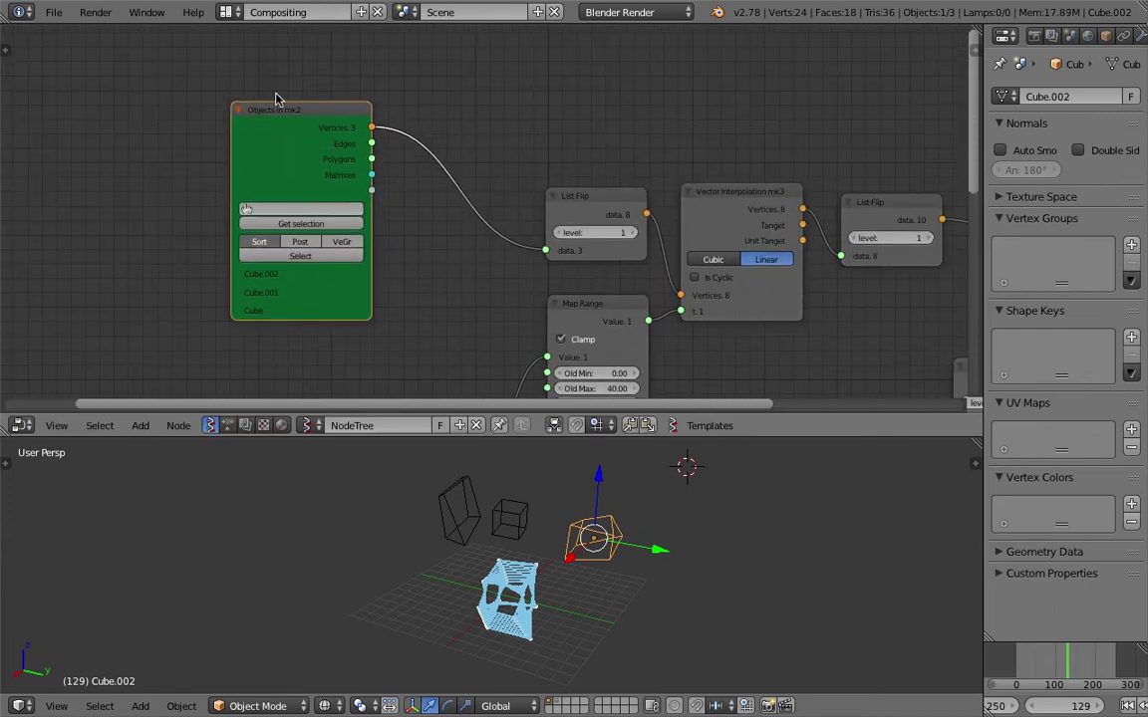
Examine the three source cubes in turn and the node chain from Objects in mk2 to Viewer Draw.
{"action": "middle_click_drag", "start_coordinate": [534, 572], "coordinate": [573, 574]}
{"action": "right_click", "coordinate": [423, 520]}
{"action": "right_click", "coordinate": [488, 521]}
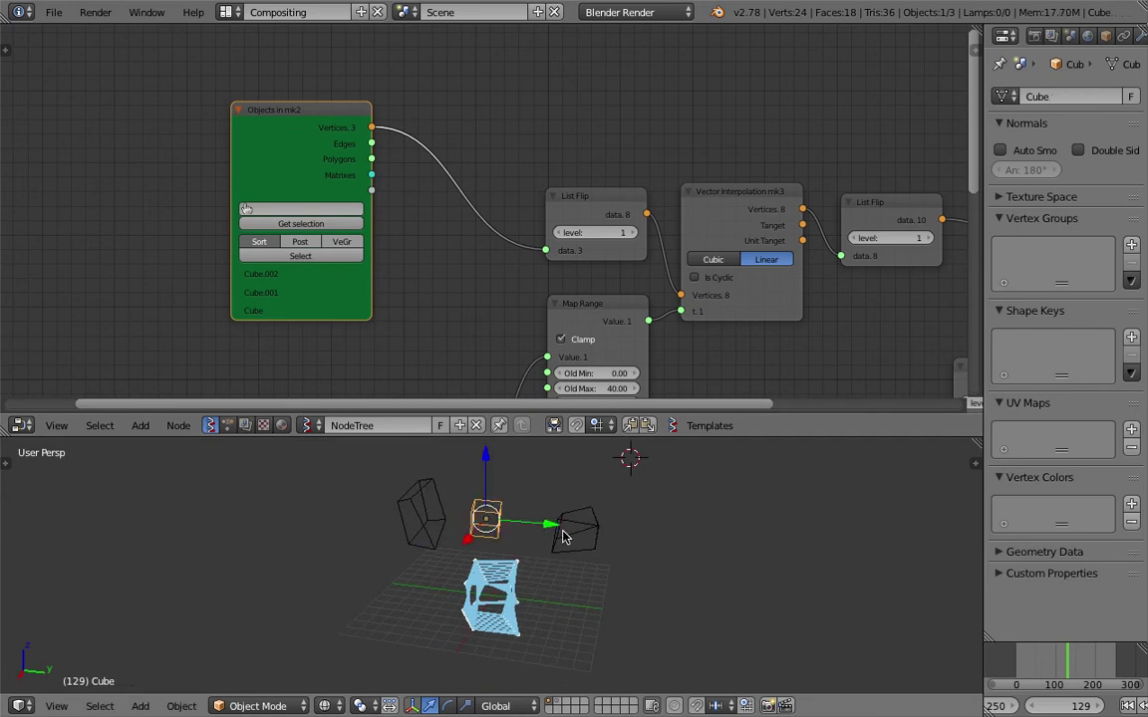
{"action": "right_click", "coordinate": [570, 533]}
{"action": "middle_click_drag", "start_coordinate": [513, 530], "coordinate": [551, 528]}
{"action": "middle_click_drag", "start_coordinate": [393, 506], "coordinate": [469, 563]}
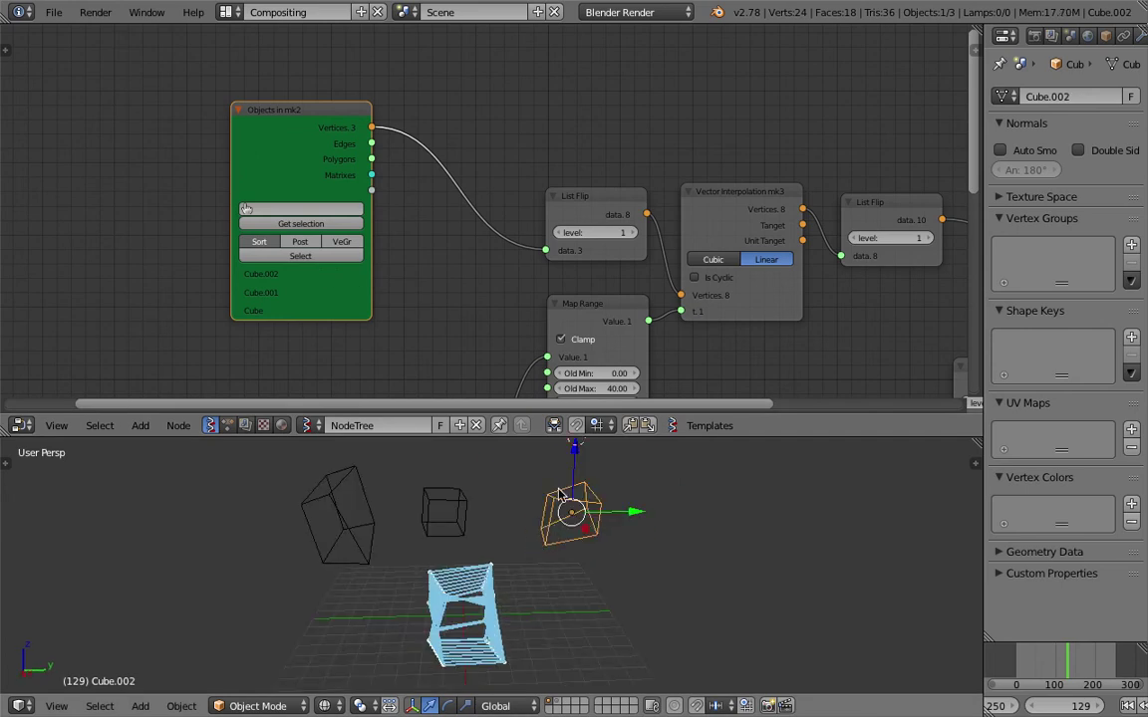
{"action": "mouse_move", "coordinate": [444, 509]}
{"action": "middle_mouse_down"}
{"action": "mouse_move", "coordinate": [479, 541]}
{"action": "mouse_move", "coordinate": [451, 546]}
{"action": "mouse_move", "coordinate": [494, 554]}
{"action": "middle_mouse_up"}
{"action": "mouse_move", "coordinate": [958, 381]}
{"action": "middle_mouse_down"}
{"action": "mouse_move", "coordinate": [620, 260]}
{"action": "mouse_move", "coordinate": [507, 240]}
{"action": "middle_mouse_up"}
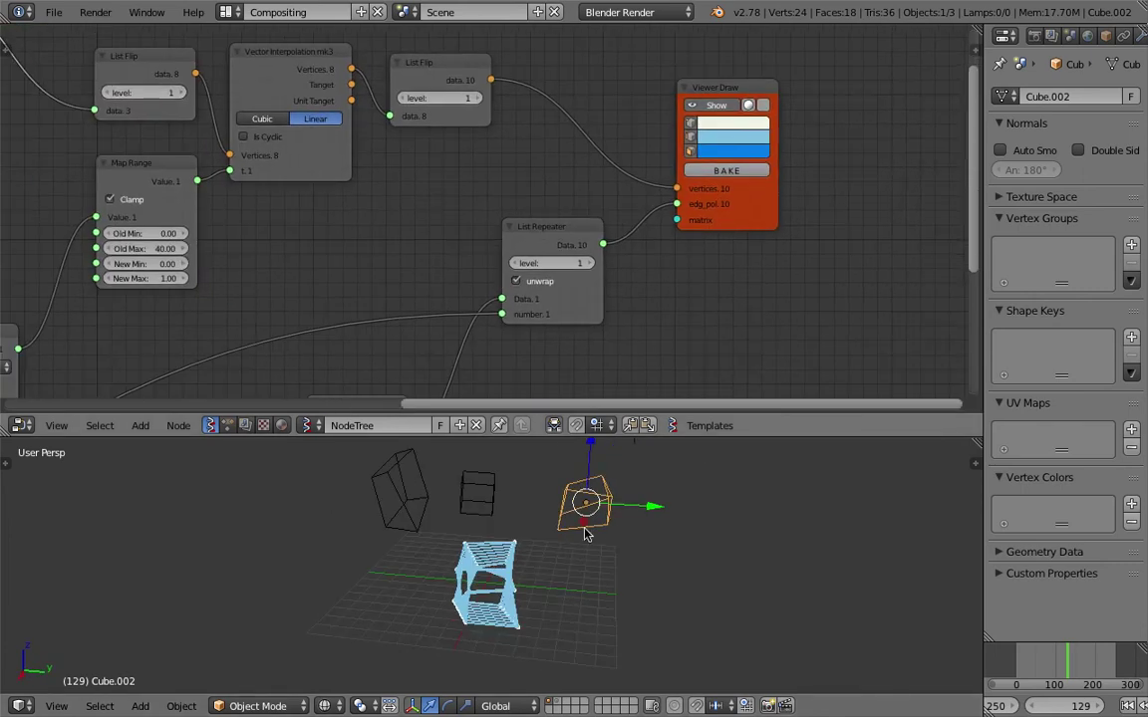
{"action": "middle_click_drag", "start_coordinate": [500, 564], "coordinate": [494, 552]}
{"action": "middle_click_drag", "start_coordinate": [341, 235], "coordinate": [668, 317]}
{"action": "middle_click_drag", "start_coordinate": [573, 525], "coordinate": [589, 529]}
Rearrange the Objects in mk2, Vector Interpolation and both List Flip nodes above the Map Range node.
{"action": "left_click_drag", "start_coordinate": [292, 86], "coordinate": [237, 84]}
{"action": "left_click_drag", "start_coordinate": [548, 152], "coordinate": [511, 133]}
{"action": "left_click_drag", "start_coordinate": [680, 146], "coordinate": [673, 108]}
{"action": "middle_click_drag", "start_coordinate": [712, 113], "coordinate": [635, 132]}
{"action": "left_click_drag", "start_coordinate": [760, 175], "coordinate": [761, 147]}
{"action": "mouse_move", "coordinate": [762, 147]}
{"action": "middle_mouse_down"}
{"action": "mouse_move", "coordinate": [656, 149]}
{"action": "mouse_move", "coordinate": [677, 160]}
{"action": "middle_mouse_up"}
{"action": "left_click_drag", "start_coordinate": [339, 167], "coordinate": [367, 144]}
{"action": "middle_click_drag", "start_coordinate": [309, 169], "coordinate": [423, 199]}
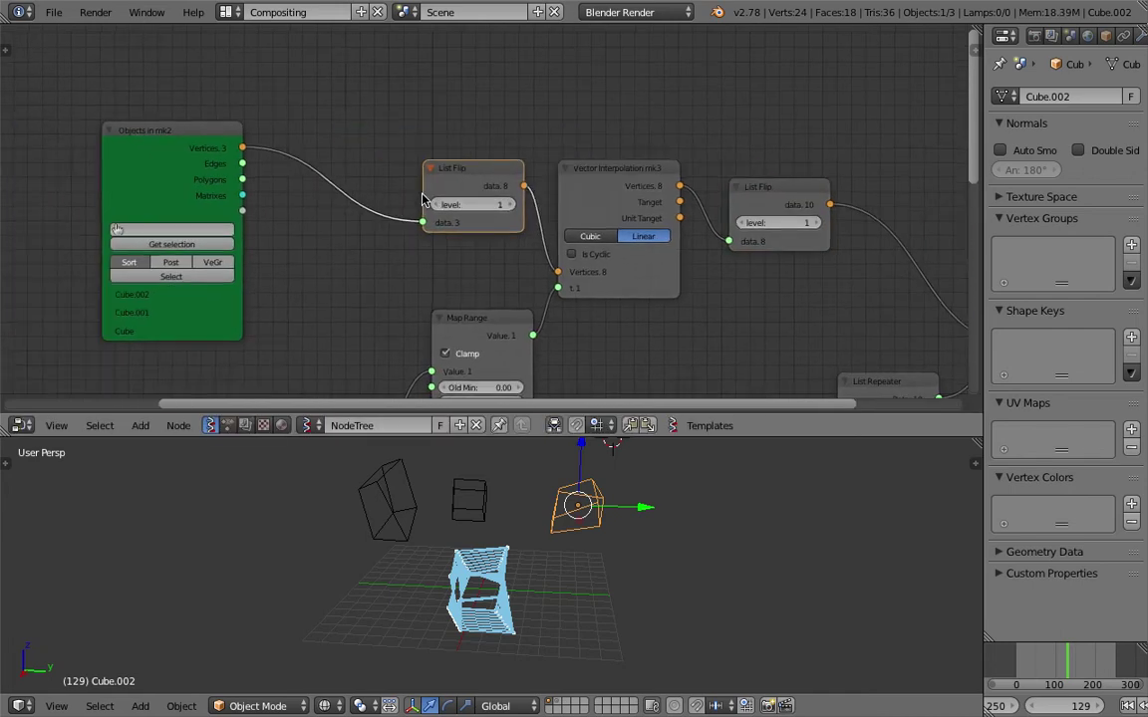
Add a Stethoscope node above the first List Flip and connect the Vertices output of Objects in mk2 to it.
{"action": "middle_click_drag", "start_coordinate": [343, 102], "coordinate": [368, 141]}
{"action": "key", "text": "shift+a"}
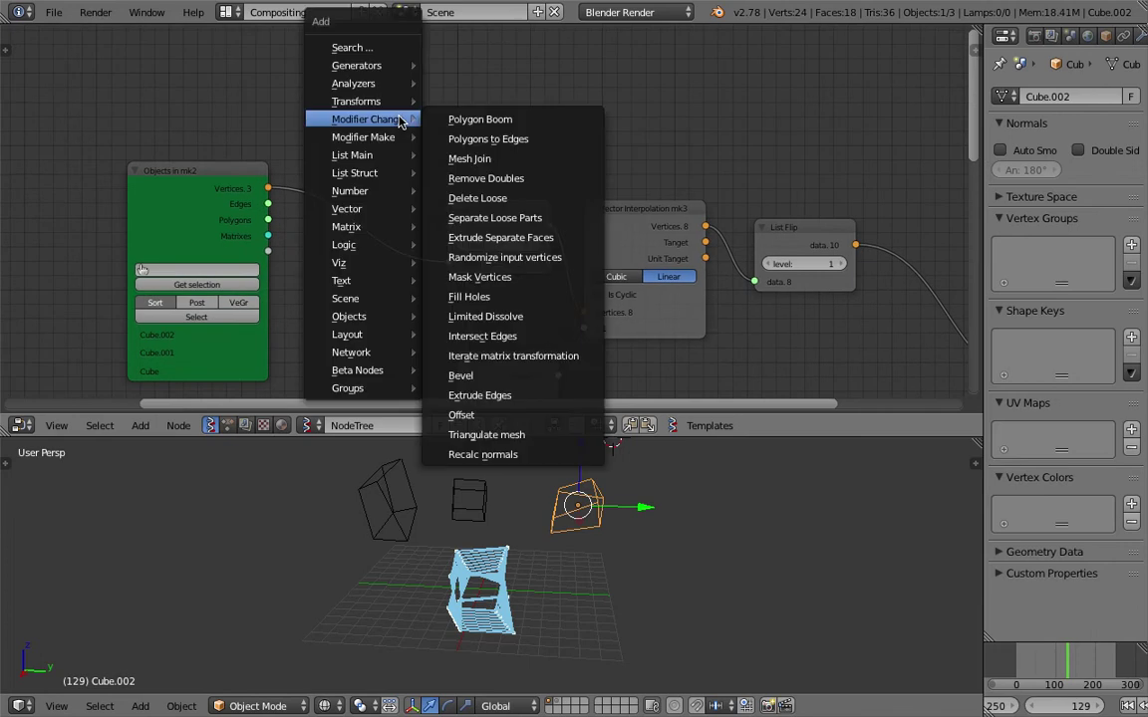
{"action": "left_click", "coordinate": [388, 48]}
{"action": "type", "text": "ste"}
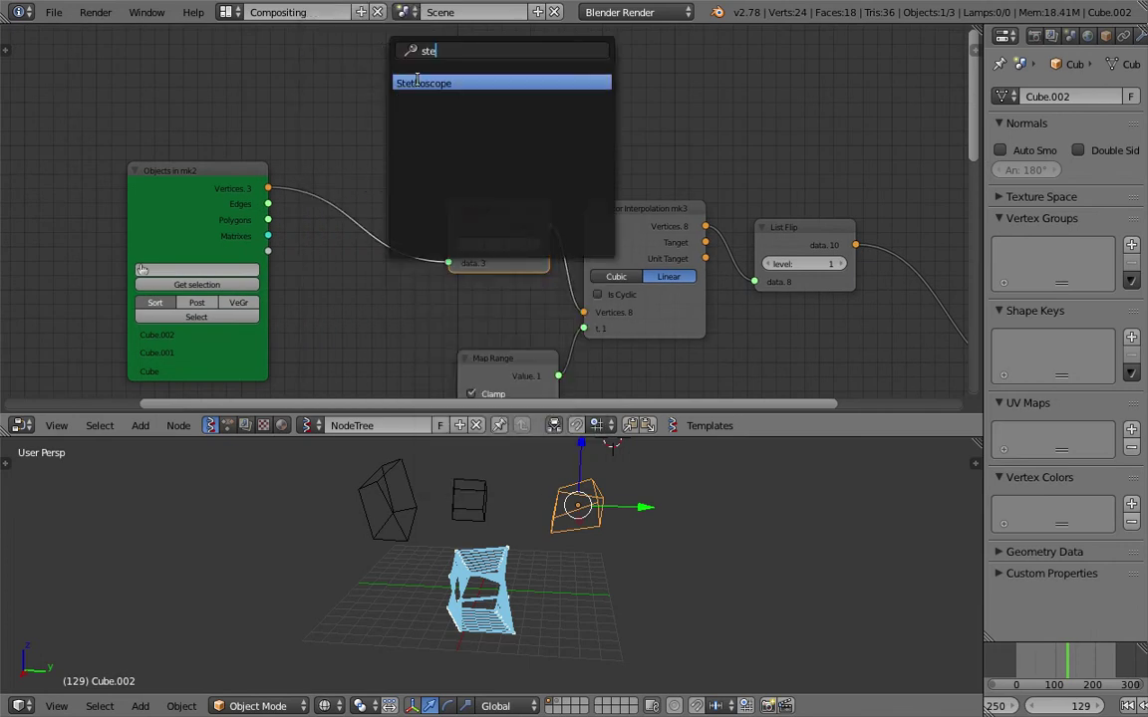
{"action": "key", "text": "Return"}
{"action": "left_click", "coordinate": [408, 100]}
{"action": "left_click_drag", "start_coordinate": [268, 188], "coordinate": [391, 126]}
Examine the nested vertex lists of the source cubes shown beside the Stethoscope node.
{"action": "scroll", "coordinate": [294, 120], "scroll_direction": "up", "scroll_amount": 1}
{"action": "scroll", "coordinate": [500, 147], "scroll_direction": "up", "scroll_amount": 1}
{"action": "scroll", "coordinate": [508, 171], "scroll_direction": "down", "scroll_amount": 1}
{"action": "middle_click_drag", "start_coordinate": [495, 144], "coordinate": [478, 161]}
{"action": "scroll", "coordinate": [478, 161], "scroll_direction": "up", "scroll_amount": 3}
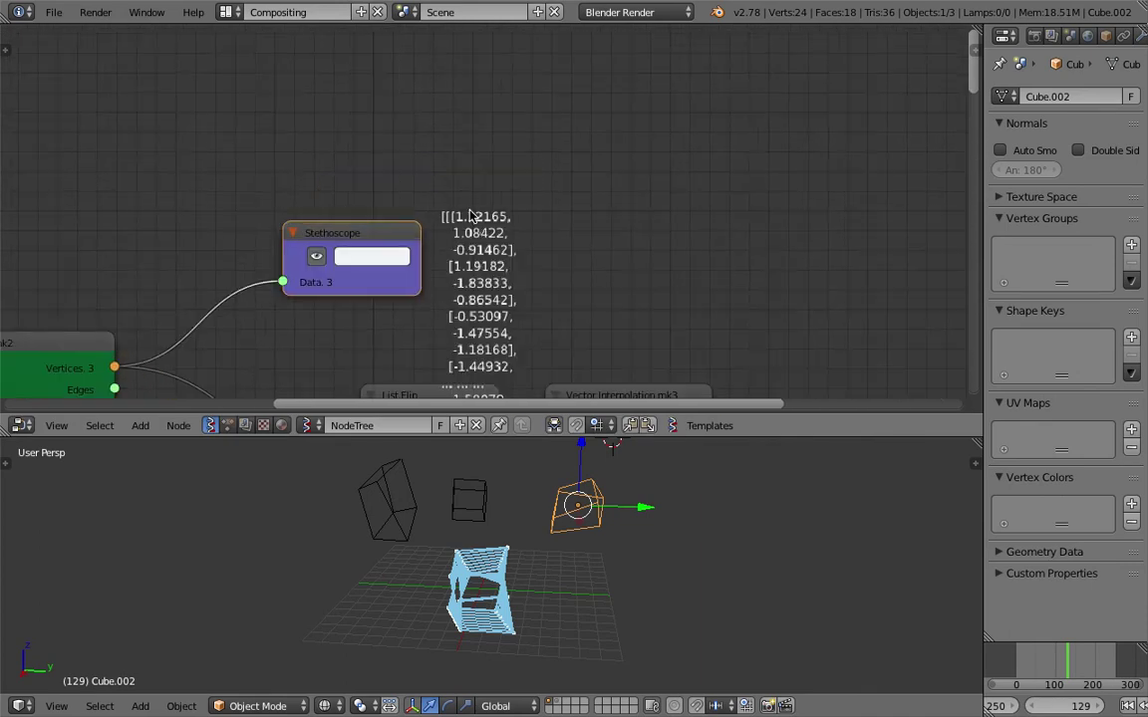
{"action": "middle_click_drag", "start_coordinate": [473, 309], "coordinate": [477, 190]}
{"action": "scroll", "coordinate": [479, 193], "scroll_direction": "down", "scroll_amount": 3}
{"action": "middle_click_drag", "start_coordinate": [443, 236], "coordinate": [457, 194]}
{"action": "scroll", "coordinate": [456, 195], "scroll_direction": "down", "scroll_amount": 3}
{"action": "middle_click_drag", "start_coordinate": [367, 126], "coordinate": [379, 217]}
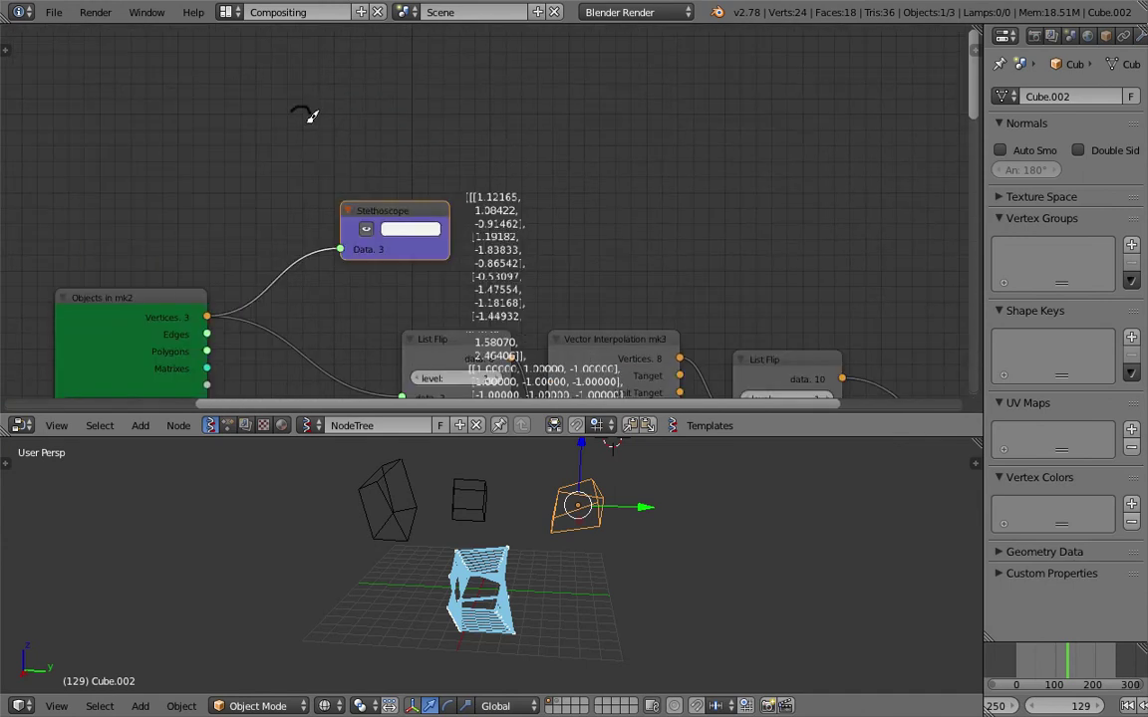
Handwrite the note "3 x 8" above the Stethoscope node with the grease pencil.
{"action": "left_click_drag", "start_coordinate": [447, 113], "coordinate": [436, 108]}
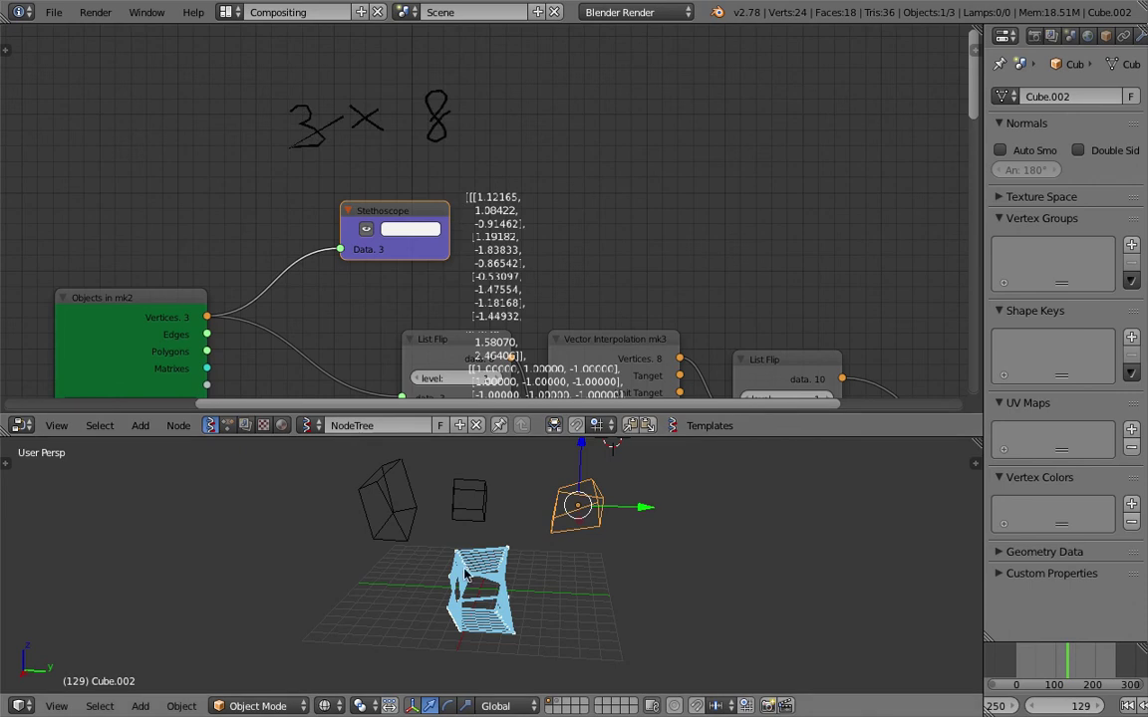
{"action": "middle_click_drag", "start_coordinate": [472, 177], "coordinate": [477, 166]}
{"action": "middle_click_drag", "start_coordinate": [400, 223], "coordinate": [356, 149]}
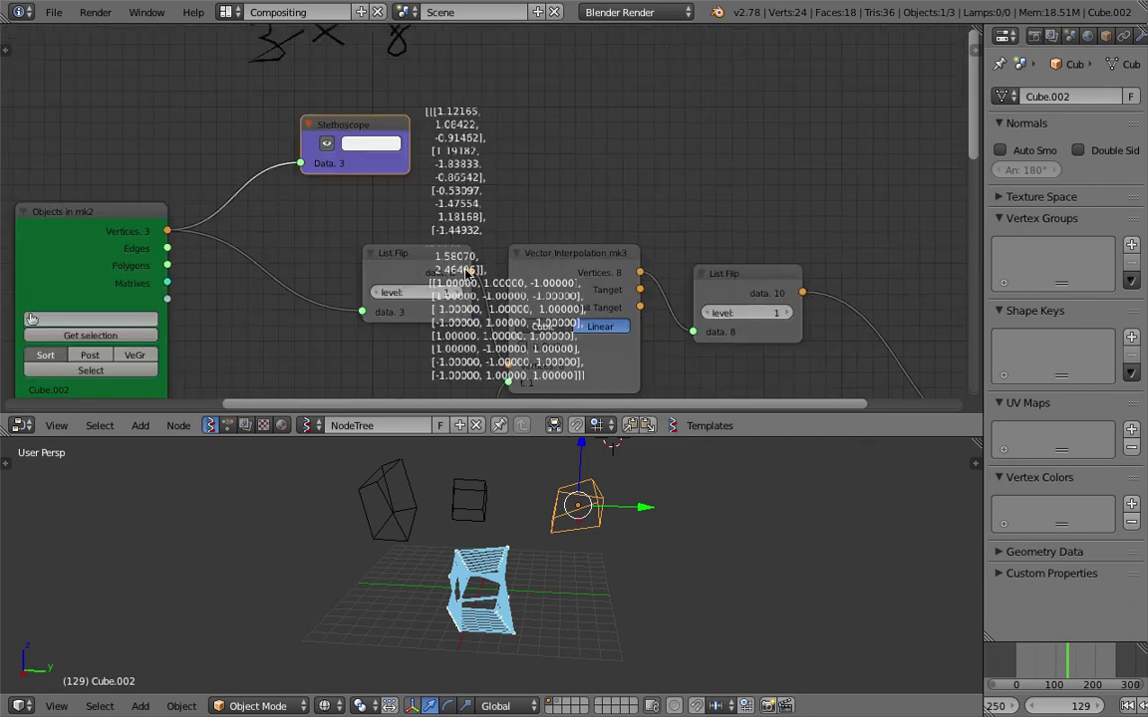
Connect the first List Flip's data output to the Stethoscope and reposition the Stethoscope above Vector Interpolation.
{"action": "left_click_drag", "start_coordinate": [406, 280], "coordinate": [373, 269]}
{"action": "middle_click_drag", "start_coordinate": [479, 258], "coordinate": [421, 226]}
{"action": "left_click", "coordinate": [296, 96]}
{"action": "left_click_drag", "start_coordinate": [296, 95], "coordinate": [594, 67]}
{"action": "left_click_drag", "start_coordinate": [382, 214], "coordinate": [535, 106]}
{"action": "middle_click_drag", "start_coordinate": [450, 106], "coordinate": [384, 144]}
{"action": "left_click_drag", "start_coordinate": [525, 115], "coordinate": [469, 98]}
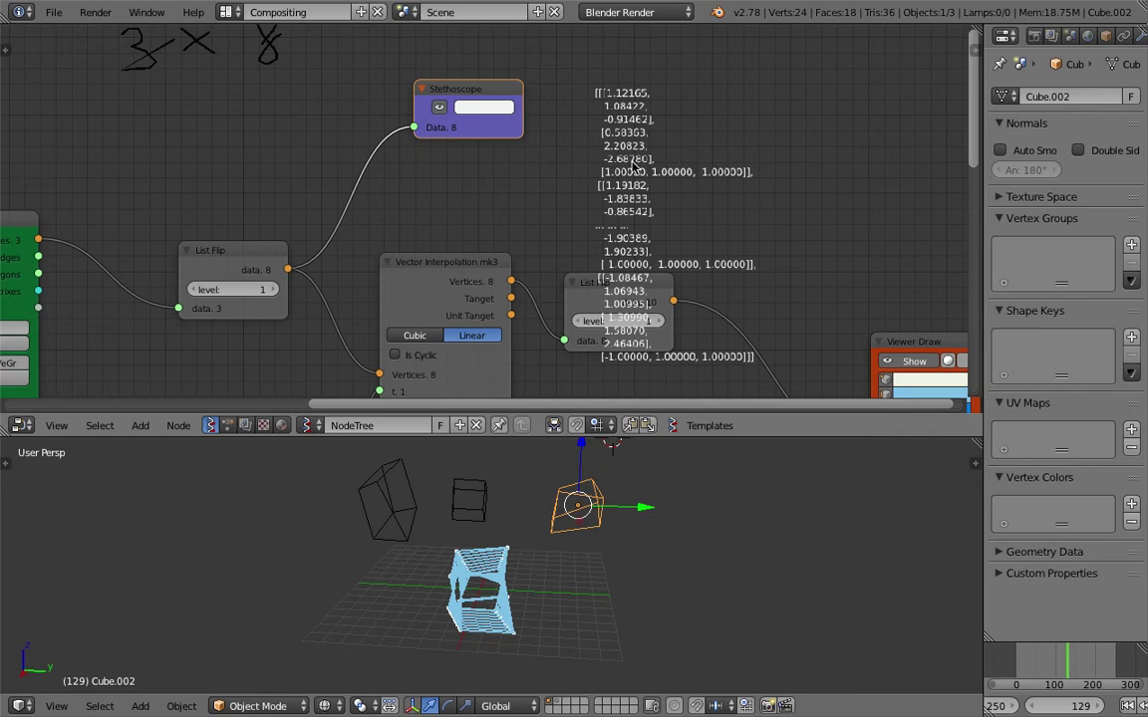
Examine how the flipped list groups the matching vertices of the three cubes in the Stethoscope's data.
{"action": "mouse_move", "coordinate": [597, 552]}
{"action": "middle_mouse_down"}
{"action": "mouse_move", "coordinate": [577, 579]}
{"action": "mouse_move", "coordinate": [587, 541]}
{"action": "middle_mouse_up"}
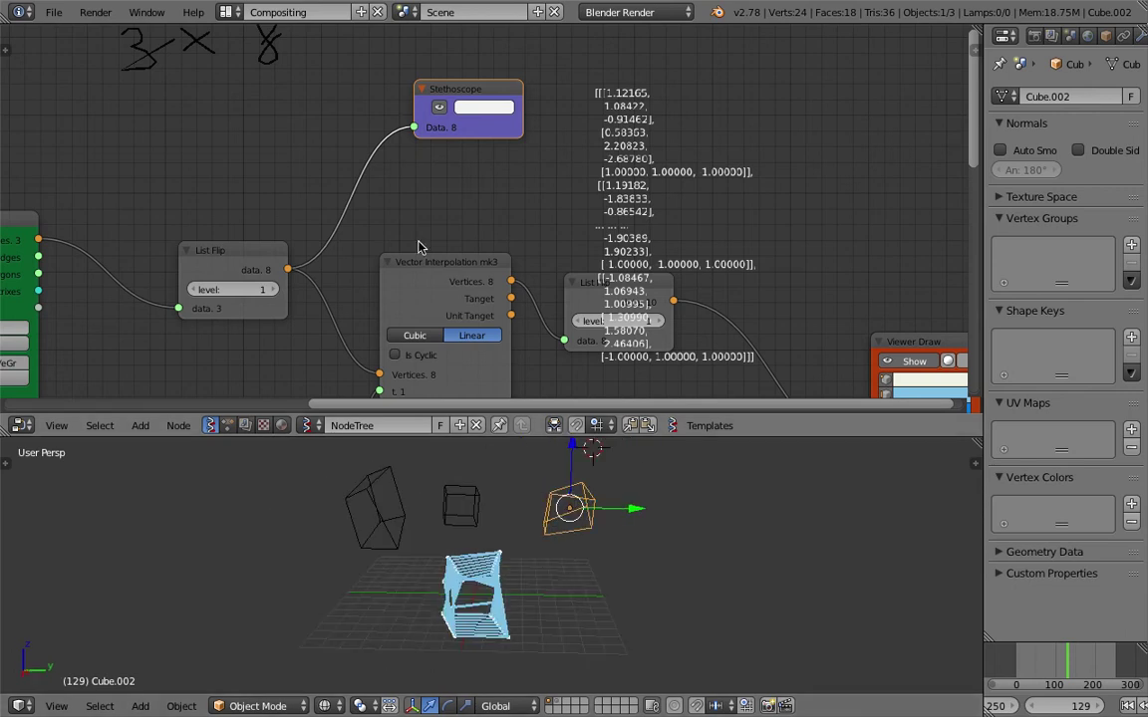
{"action": "scroll", "coordinate": [451, 261], "scroll_direction": "down", "scroll_amount": 2}
{"action": "middle_click_drag", "start_coordinate": [450, 285], "coordinate": [469, 205]}
{"action": "middle_click_drag", "start_coordinate": [409, 174], "coordinate": [419, 234]}
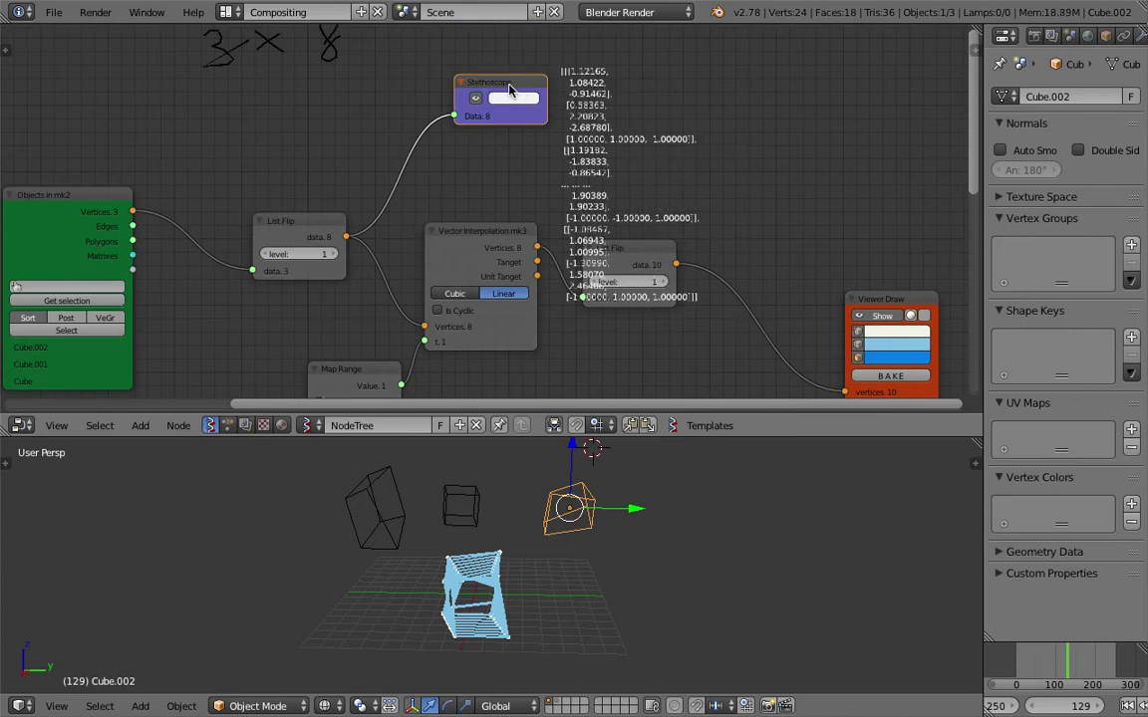
{"action": "scroll", "coordinate": [506, 90], "scroll_direction": "up", "scroll_amount": 2}
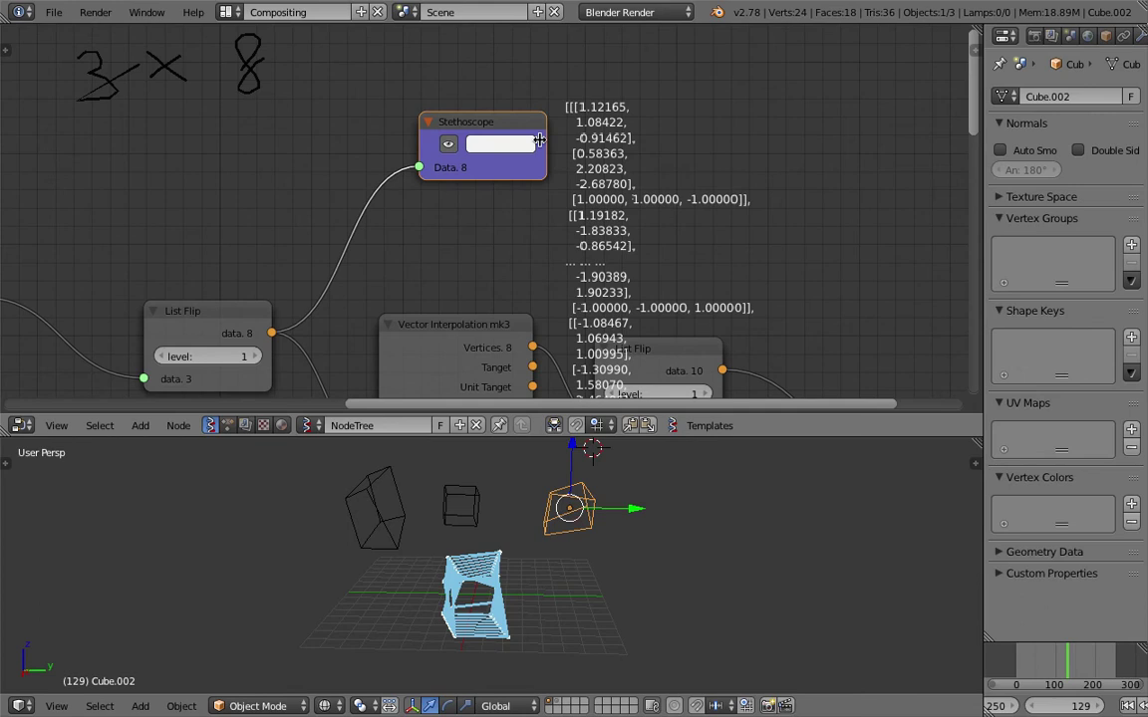
{"action": "middle_click_drag", "start_coordinate": [216, 342], "coordinate": [412, 287]}
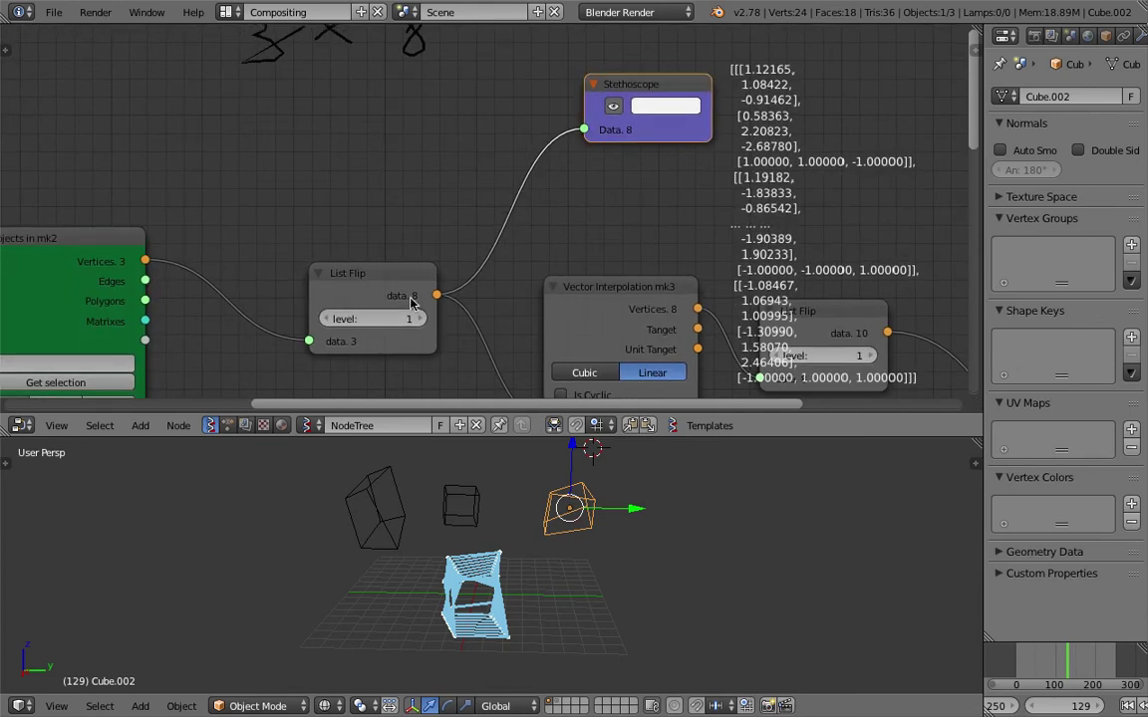
{"action": "middle_click_drag", "start_coordinate": [479, 233], "coordinate": [370, 270]}
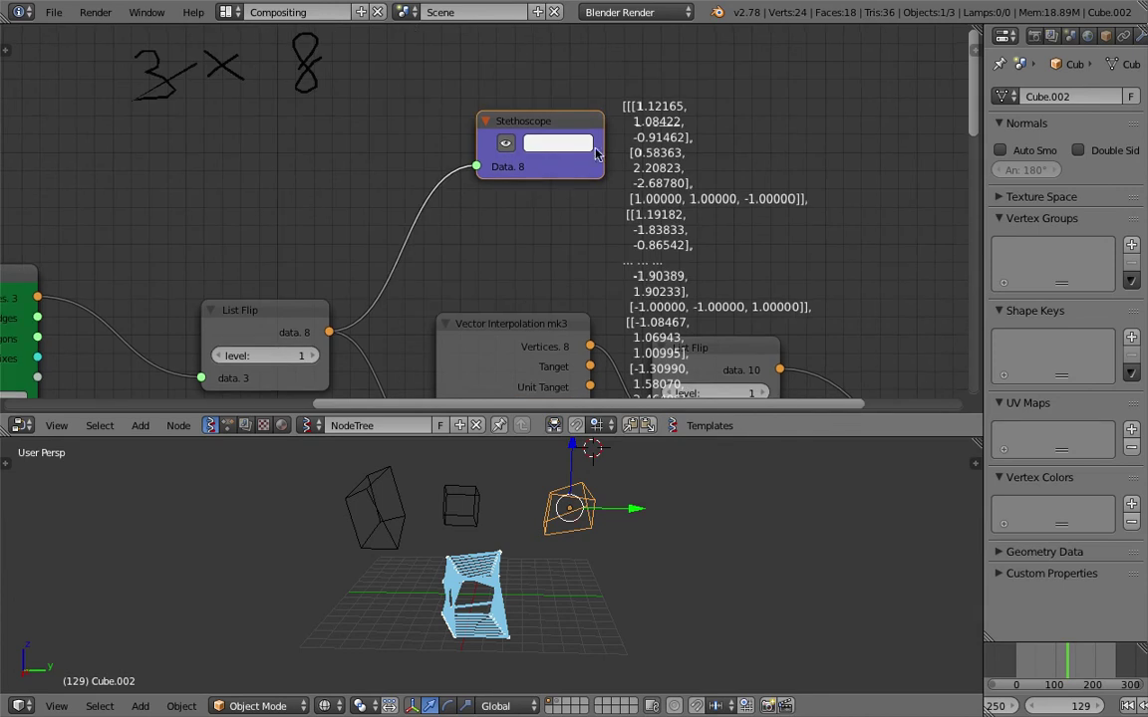
Handwrite the note "8 x 3" with the grease pencil directly below the "3 x 8" note.
{"action": "middle_click_drag", "start_coordinate": [489, 521], "coordinate": [535, 569]}
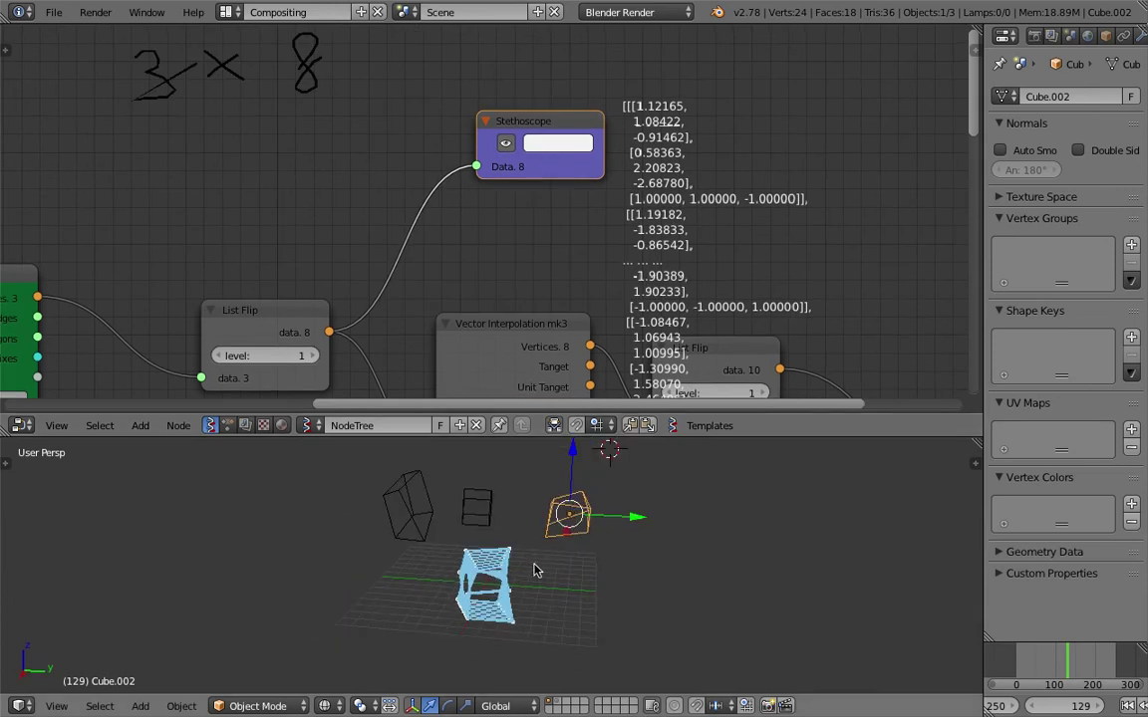
{"action": "middle_click_drag", "start_coordinate": [607, 222], "coordinate": [488, 183]}
{"action": "scroll", "coordinate": [472, 213], "scroll_direction": "down", "scroll_amount": 2}
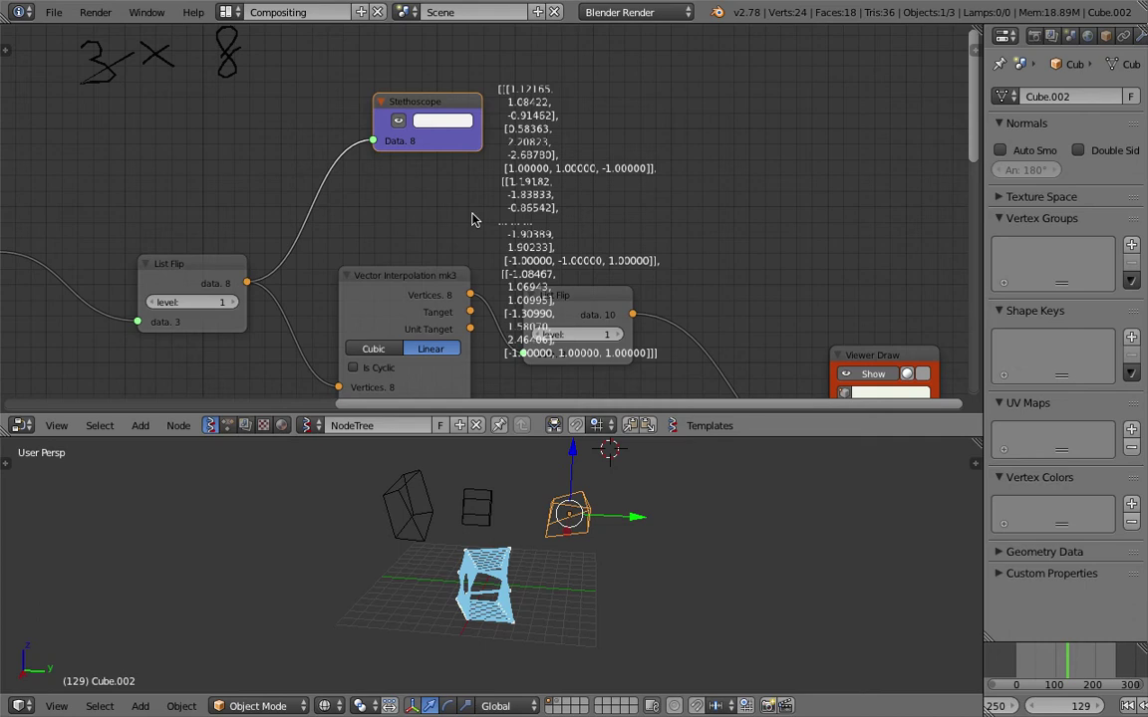
{"action": "middle_click_drag", "start_coordinate": [183, 222], "coordinate": [302, 195]}
{"action": "middle_click_drag", "start_coordinate": [277, 139], "coordinate": [290, 204]}
{"action": "middle_click_drag", "start_coordinate": [385, 149], "coordinate": [316, 203]}
{"action": "mouse_move", "coordinate": [199, 237]}
{"action": "left_mouse_down"}
{"action": "mouse_move", "coordinate": [184, 193]}
{"action": "mouse_move", "coordinate": [239, 213]}
{"action": "left_mouse_up"}
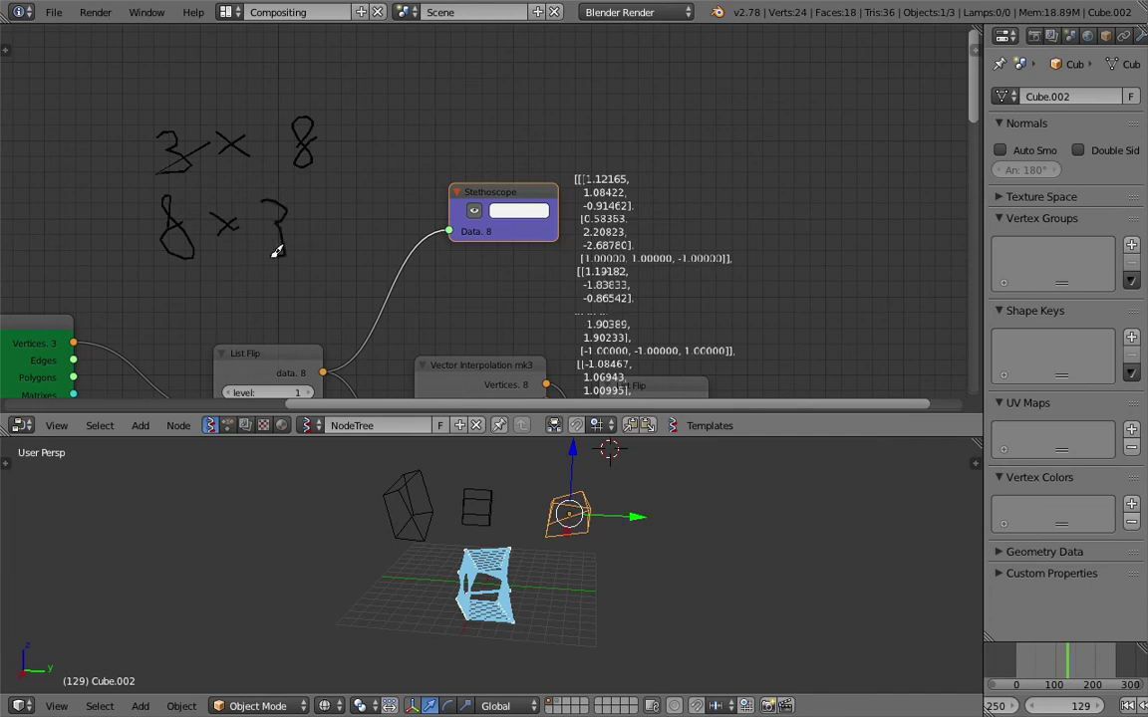
{"action": "left_click_drag", "start_coordinate": [273, 257], "coordinate": [271, 257]}
Delete the Stethoscope node connected to the first List Flip.
{"action": "scroll", "coordinate": [356, 298], "scroll_direction": "down", "scroll_amount": 2}
{"action": "middle_click_drag", "start_coordinate": [305, 299], "coordinate": [306, 177]}
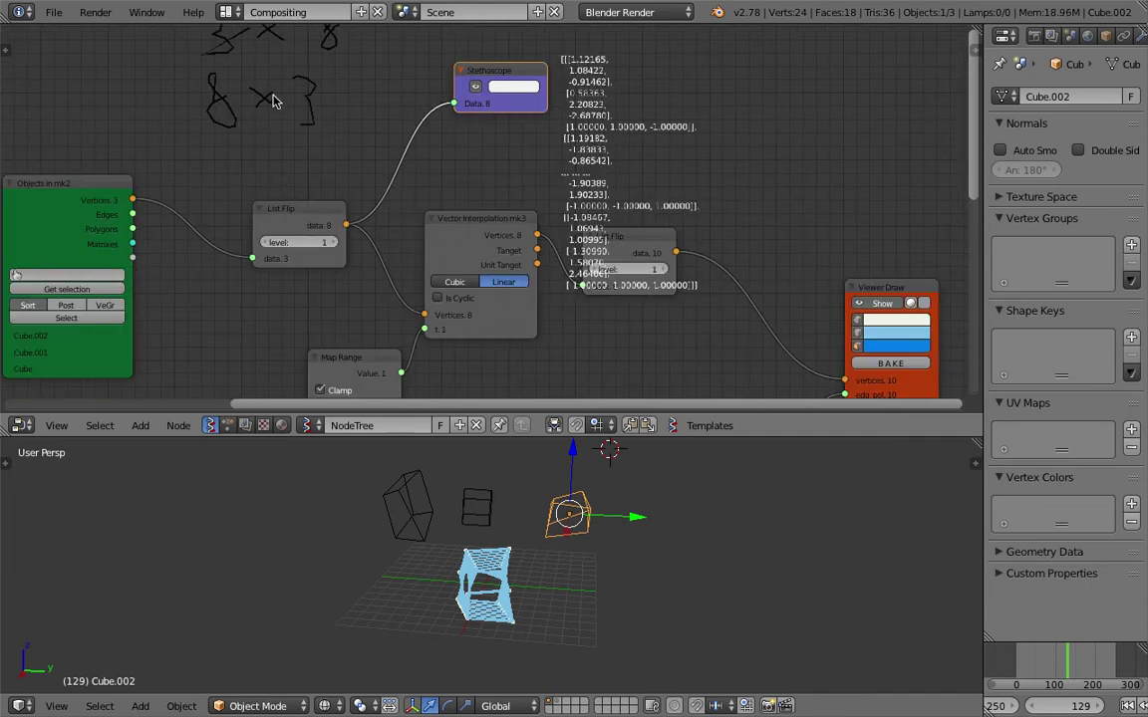
{"action": "middle_click_drag", "start_coordinate": [330, 112], "coordinate": [276, 115]}
{"action": "middle_click_drag", "start_coordinate": [441, 227], "coordinate": [376, 192]}
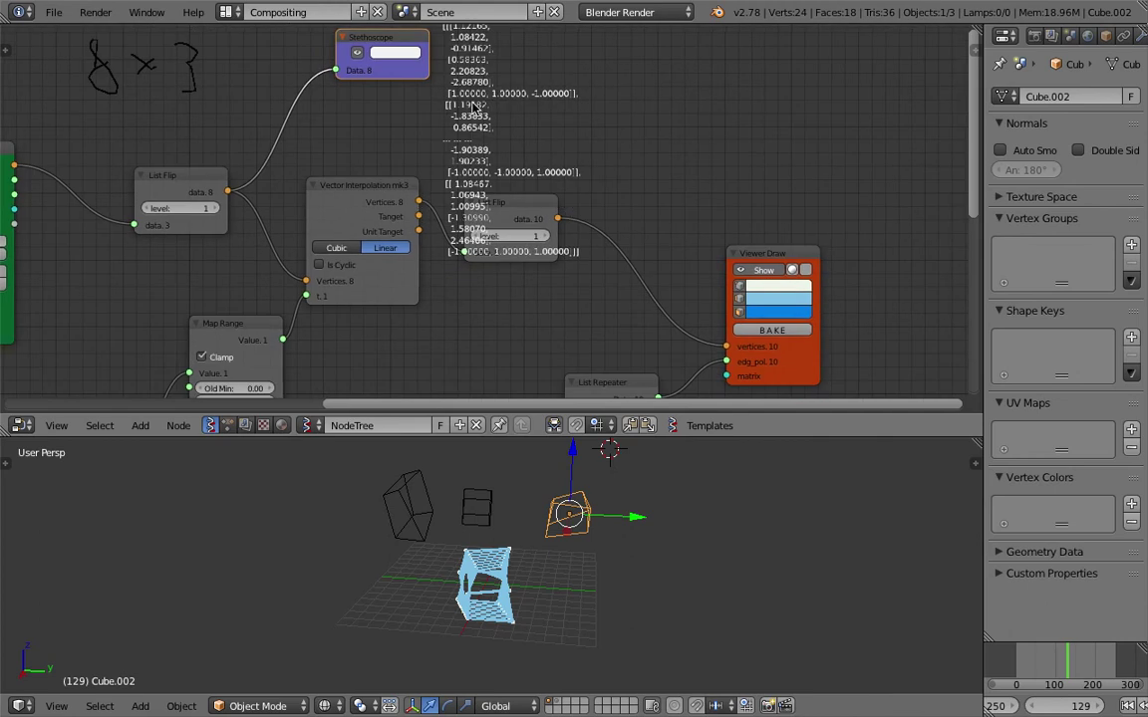
{"action": "middle_click_drag", "start_coordinate": [380, 65], "coordinate": [394, 81]}
{"action": "key", "text": "x"}
Reposition the Vector Interpolation node and the second List Flip slightly farther along the node chain.
{"action": "middle_click_drag", "start_coordinate": [416, 187], "coordinate": [430, 143]}
{"action": "left_click_drag", "start_coordinate": [390, 176], "coordinate": [400, 164]}
{"action": "middle_click_drag", "start_coordinate": [563, 141], "coordinate": [569, 133]}
{"action": "left_click_drag", "start_coordinate": [545, 173], "coordinate": [569, 152]}
{"action": "middle_click_drag", "start_coordinate": [506, 199], "coordinate": [563, 154]}
Set the integer in the framed count node to 1 and scrub the timeline to frame 177.
{"action": "middle_click_drag", "start_coordinate": [411, 340], "coordinate": [504, 273]}
{"action": "left_click", "coordinate": [1044, 653]}
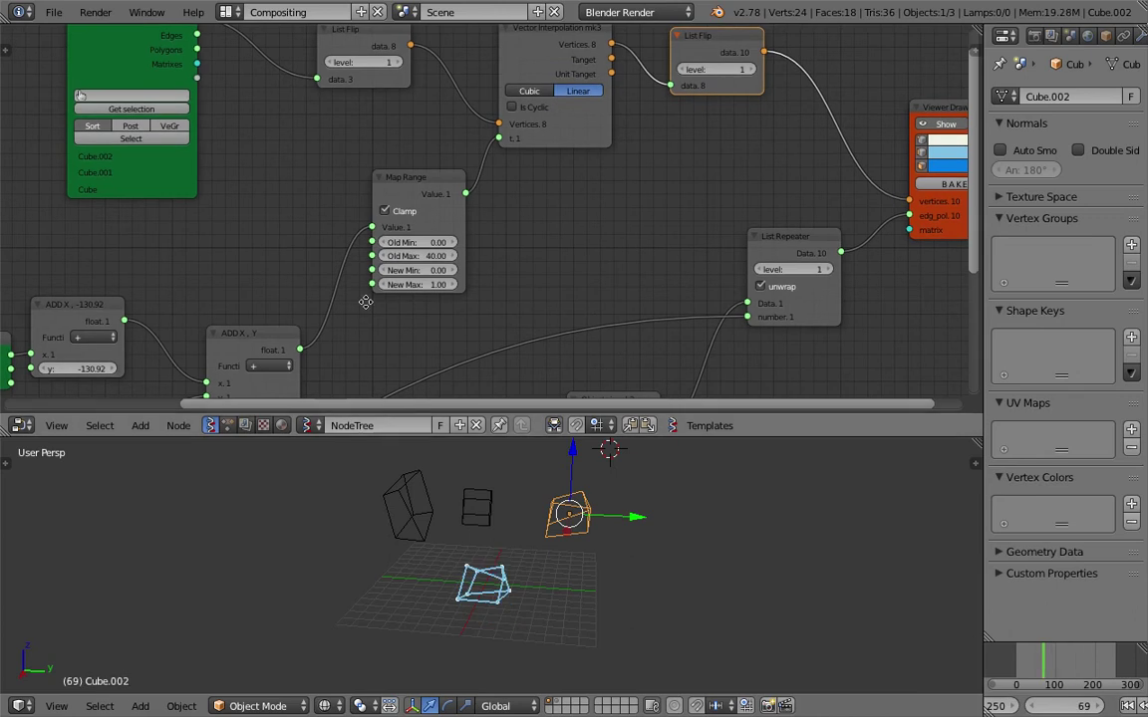
{"action": "middle_click_drag", "start_coordinate": [366, 302], "coordinate": [671, 224]}
{"action": "middle_click_drag", "start_coordinate": [302, 334], "coordinate": [394, 136]}
{"action": "scroll", "coordinate": [295, 261], "scroll_direction": "up", "scroll_amount": 1}
{"action": "double_click", "coordinate": [256, 284]}
{"action": "type", "text": "1"}
{"action": "key", "text": "Return"}
{"action": "middle_click_drag", "start_coordinate": [426, 326], "coordinate": [350, 323]}
{"action": "left_click_drag", "start_coordinate": [1032, 653], "coordinate": [1086, 659]}
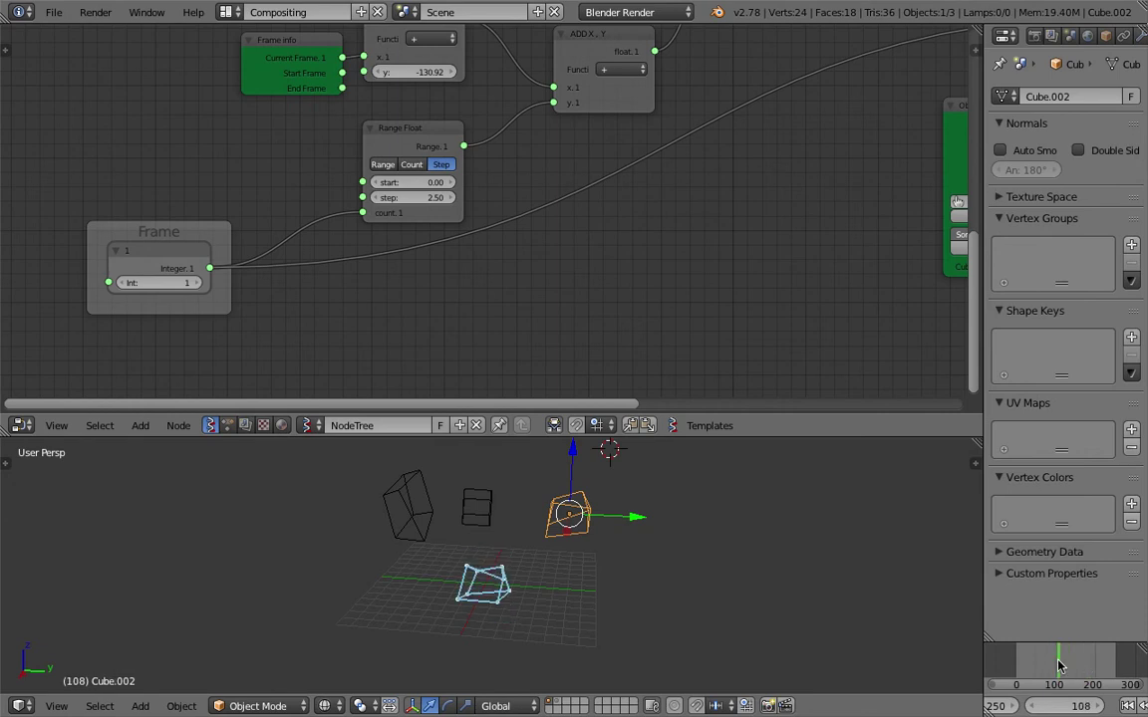
Duplicate the selected distorted cube and place the copy at the far end of the row, beyond the other distorted cube.
{"action": "middle_click_drag", "start_coordinate": [577, 569], "coordinate": [546, 569]}
{"action": "key", "text": "shift+d"}
{"action": "left_click", "coordinate": [414, 576]}
Randomize all vertices of the duplicated cube in Edit Mode, using random seed 50.
{"action": "key", "text": "Tab"}
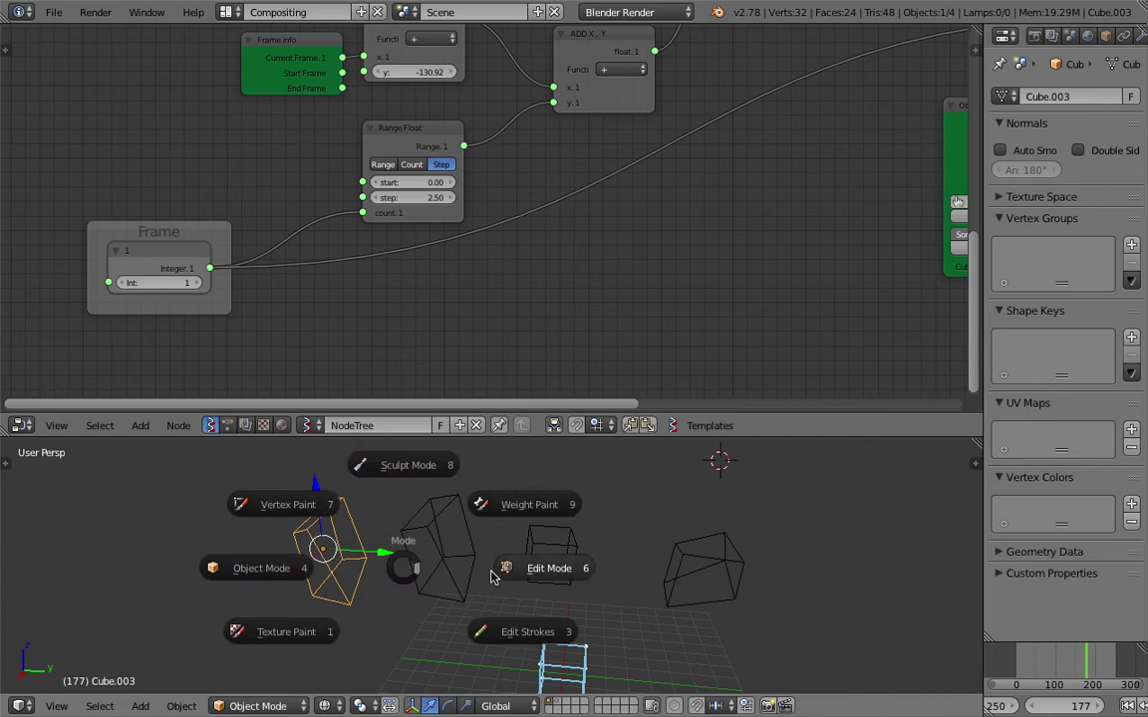
{"action": "left_click", "coordinate": [506, 571]}
{"action": "key", "text": "a"}
{"action": "key", "text": "a"}
{"action": "key", "text": "space"}
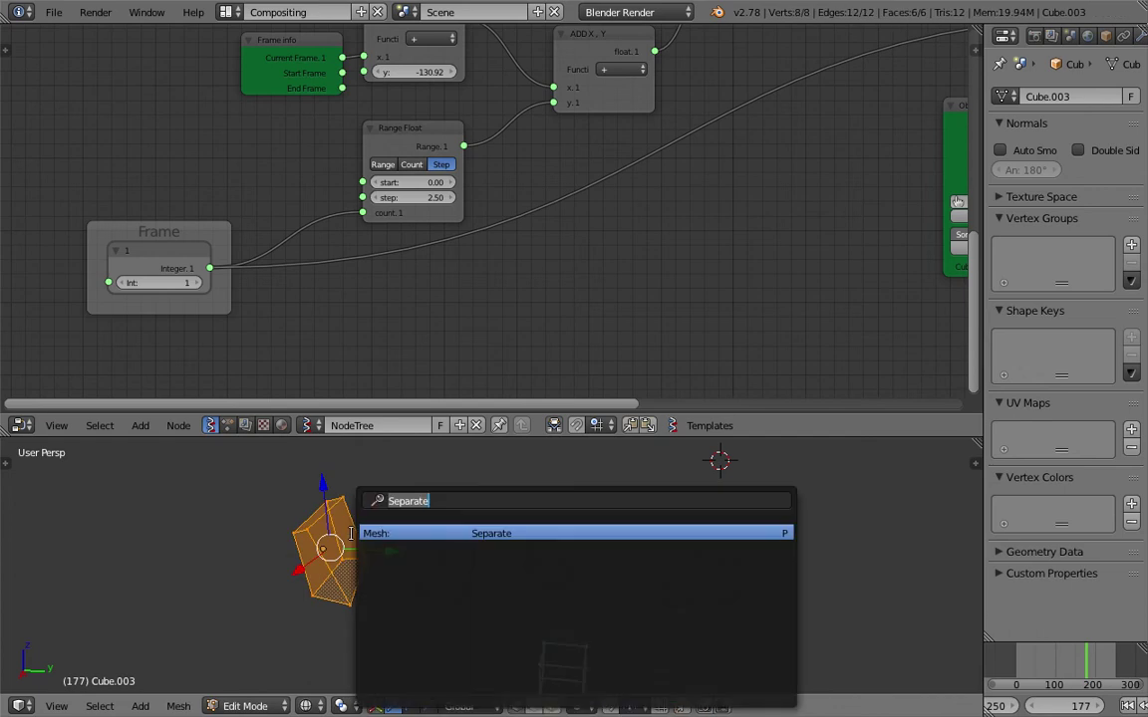
{"action": "type", "text": "random"}
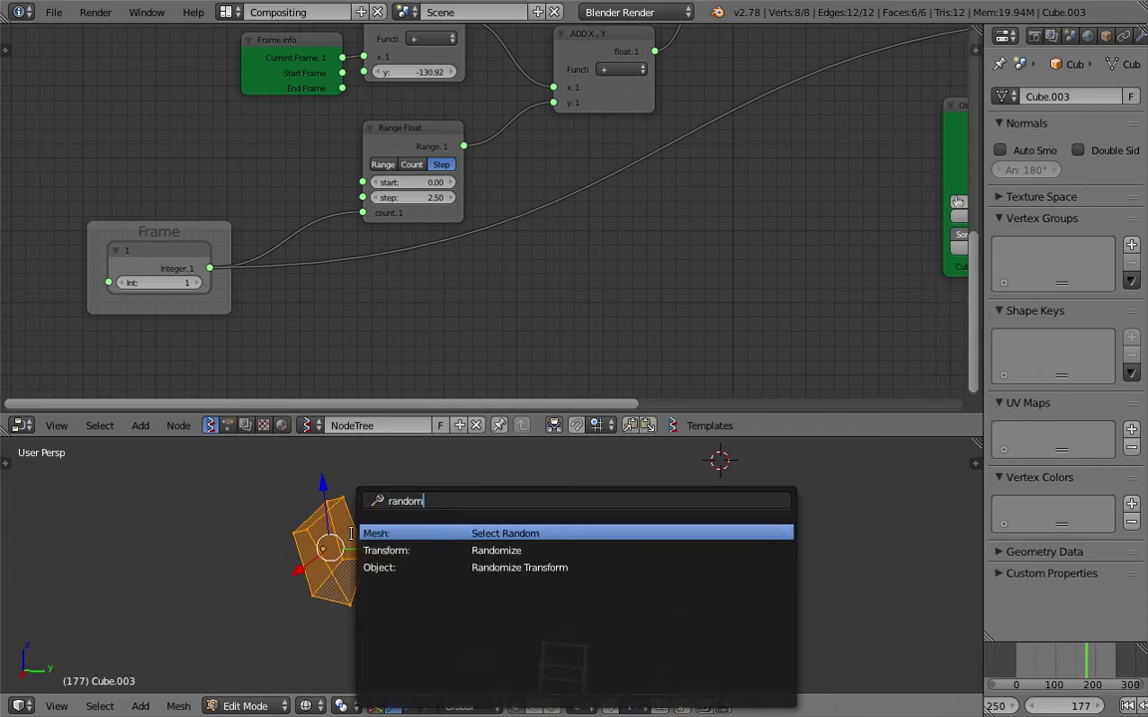
{"action": "key", "text": "Escape"}
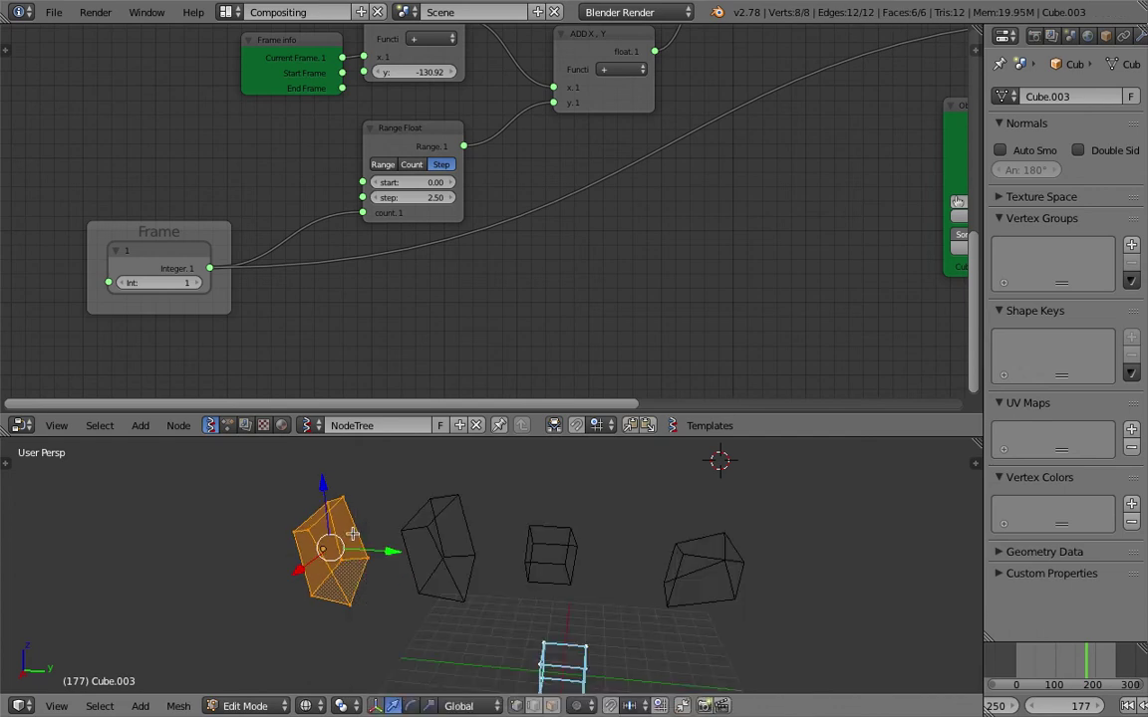
{"action": "left_click", "coordinate": [10, 461]}
{"action": "left_click_drag", "start_coordinate": [75, 623], "coordinate": [124, 625]}
{"action": "scroll", "coordinate": [74, 640], "scroll_direction": "down", "scroll_amount": 2}
{"action": "left_click_drag", "start_coordinate": [73, 678], "coordinate": [129, 678]}
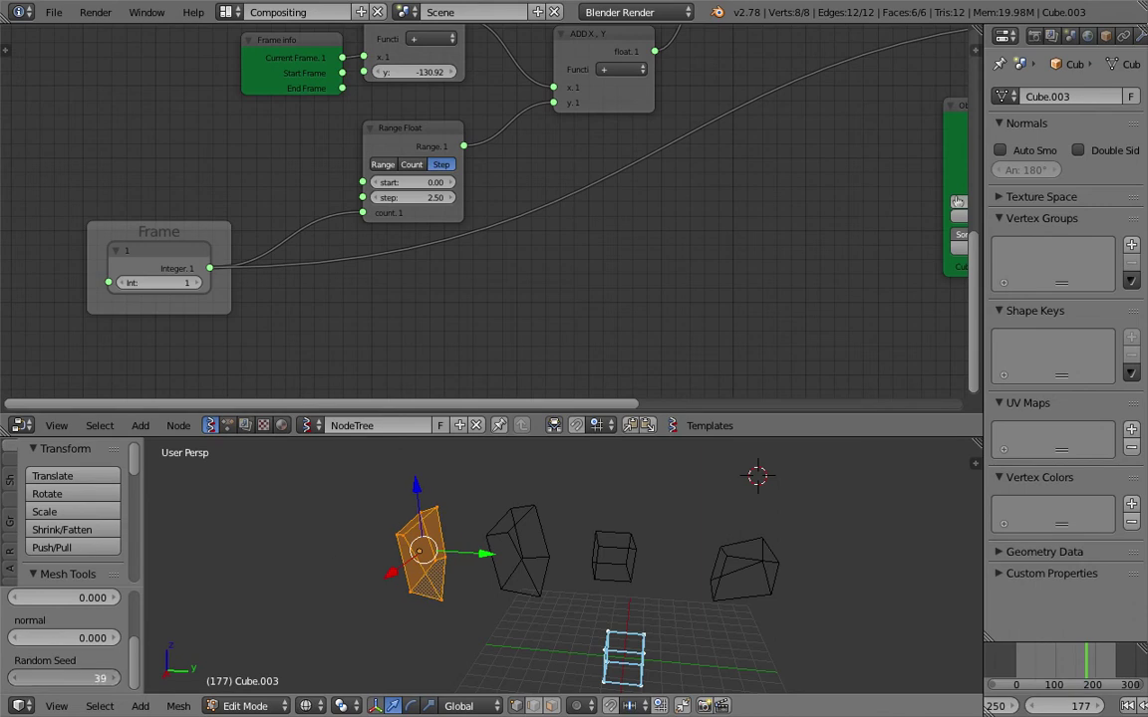
{"action": "key", "text": "Tab"}
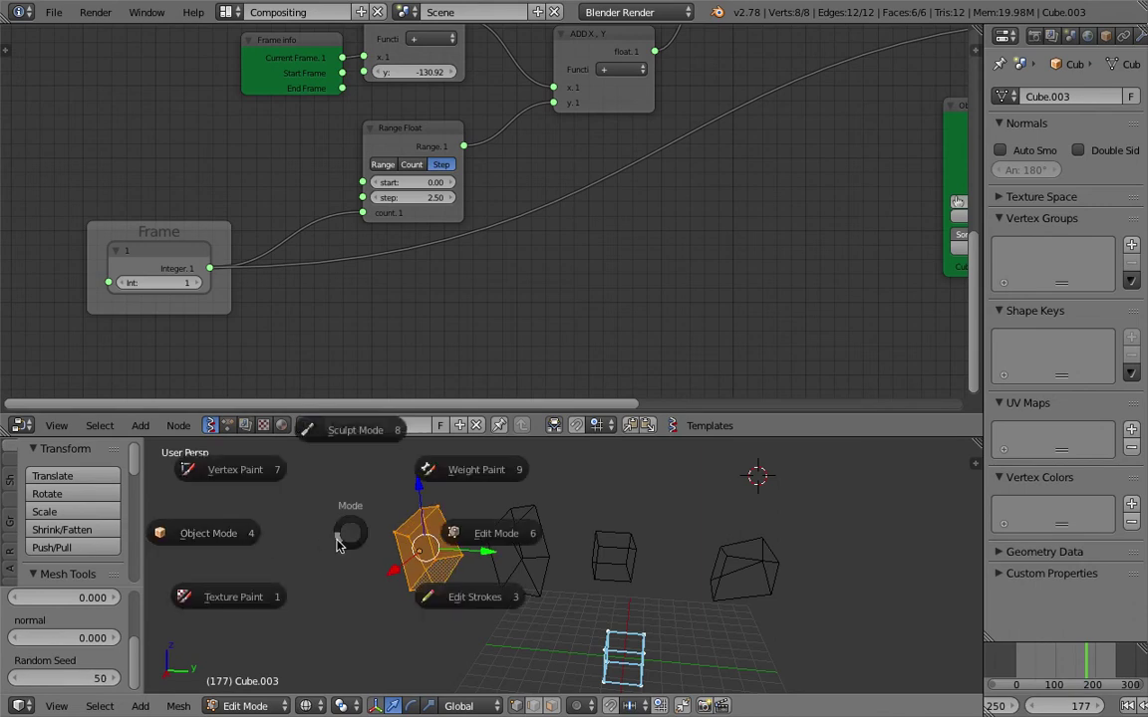
{"action": "left_click", "coordinate": [155, 656]}
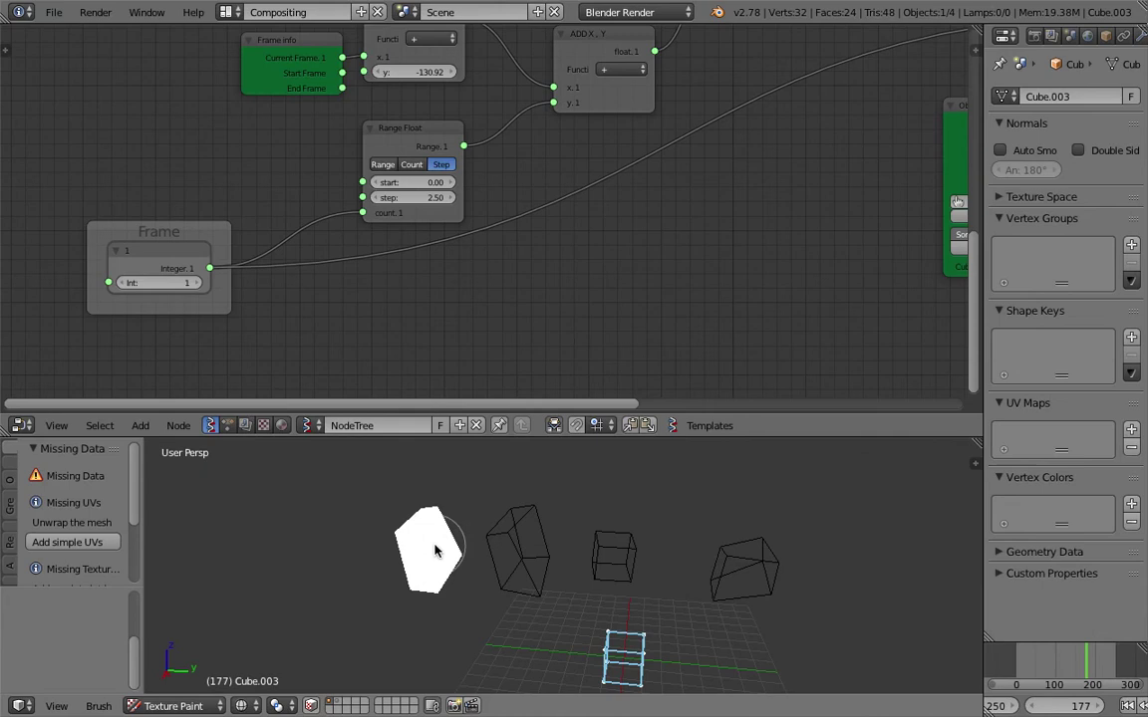
{"action": "key", "text": "Tab"}
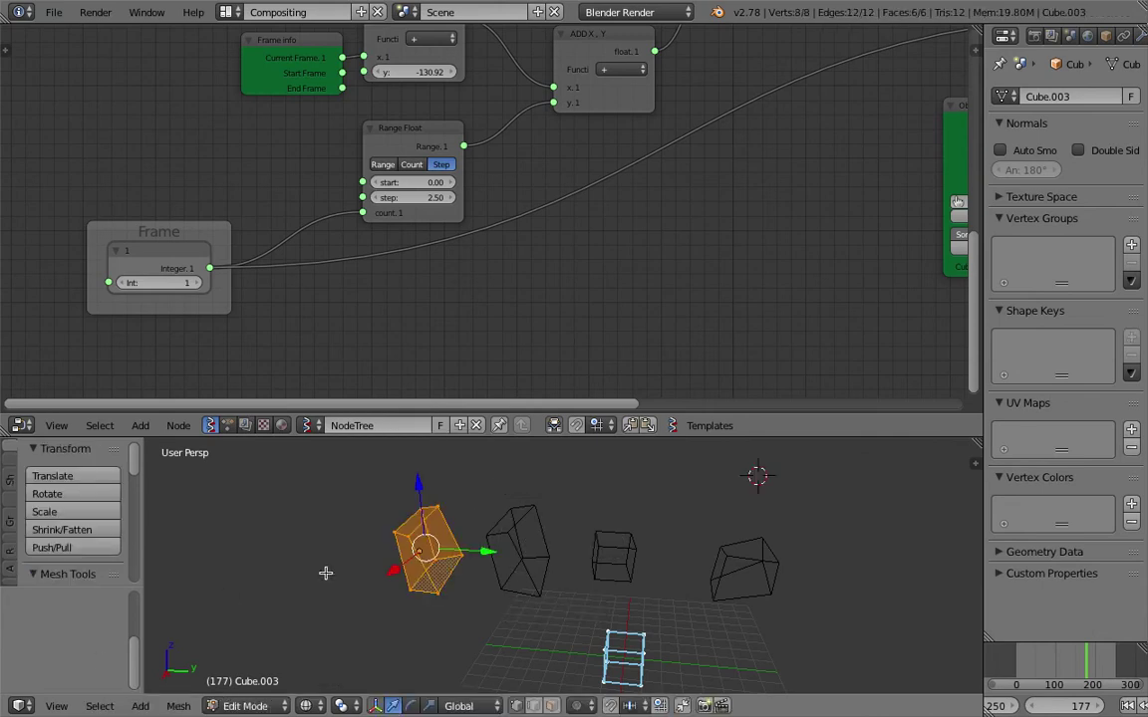
{"action": "key", "text": "space"}
{"action": "type", "text": "ran"}
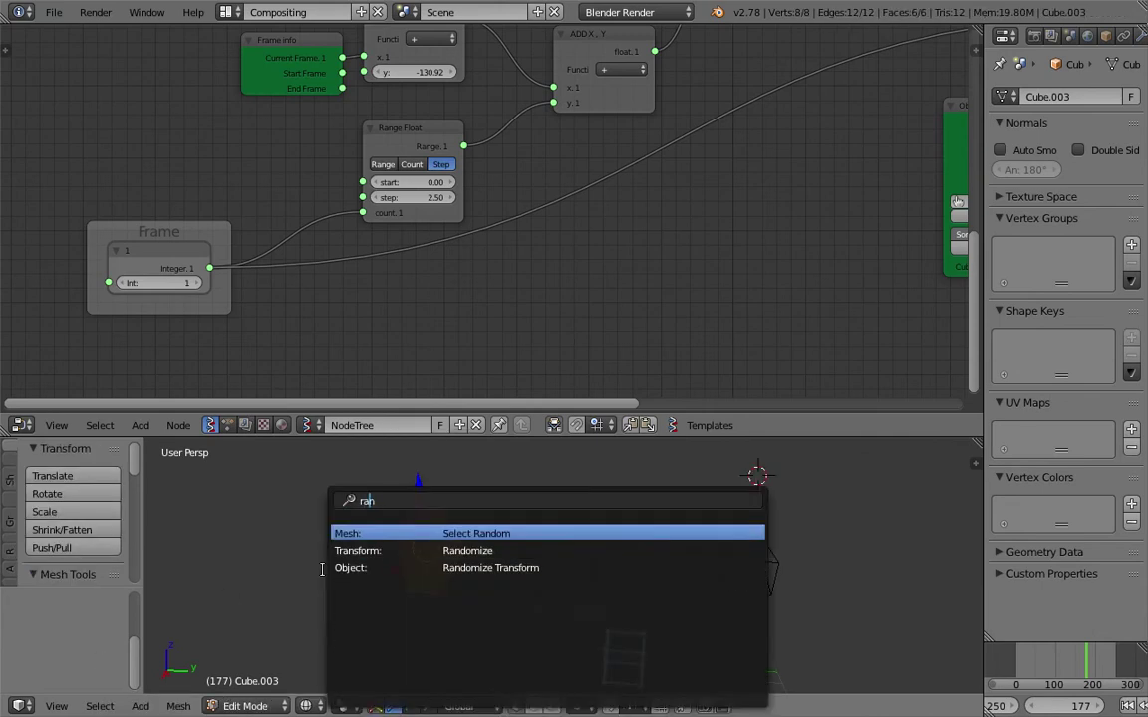
{"action": "key", "text": "Return"}
Randomize the duplicated cube's vertices again with amount 2.020 and uniform 1.000, and return to Object Mode.
{"action": "key", "text": "space"}
{"action": "type", "text": "ran"}
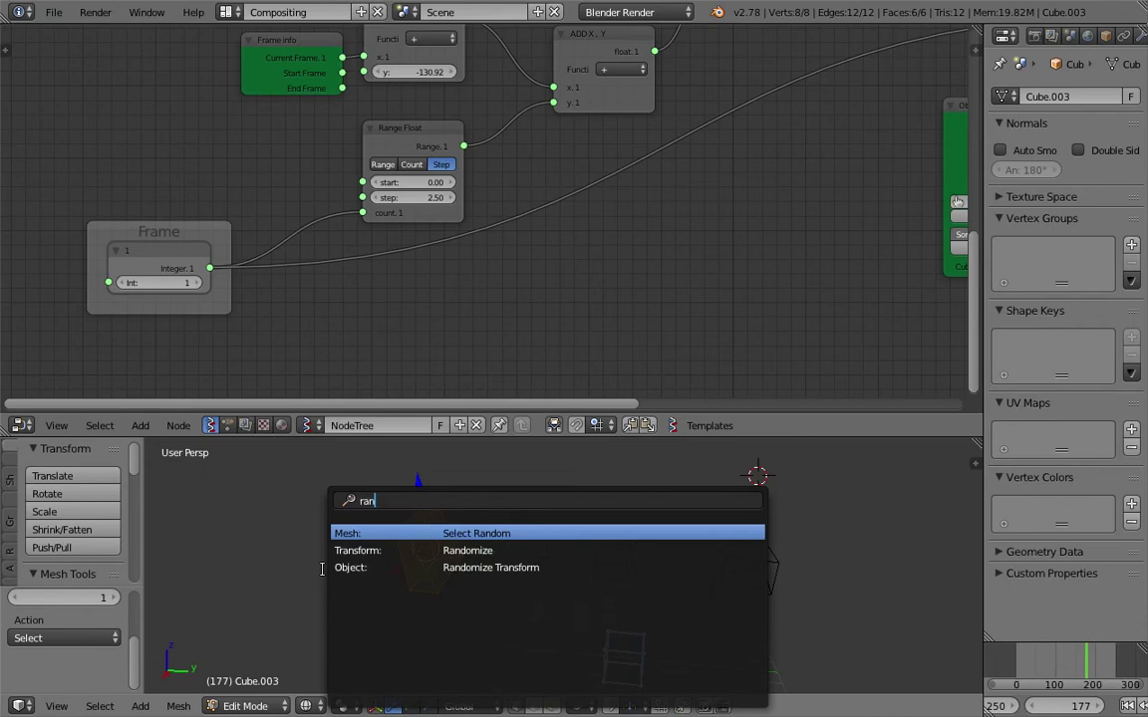
{"action": "key", "text": "Down"}
{"action": "key", "text": "Return"}
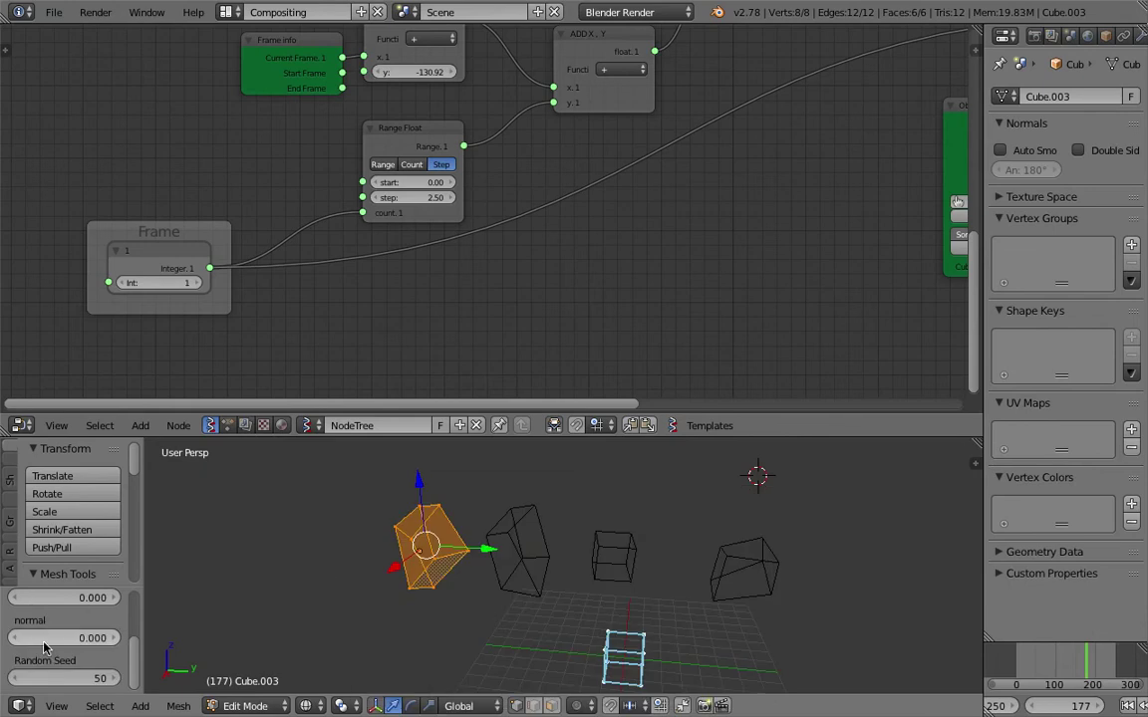
{"action": "left_click_drag", "start_coordinate": [47, 686], "coordinate": [20, 686]}
{"action": "left_click_drag", "start_coordinate": [98, 638], "coordinate": [119, 670]}
{"action": "scroll", "coordinate": [98, 638], "scroll_direction": "up", "scroll_amount": 2}
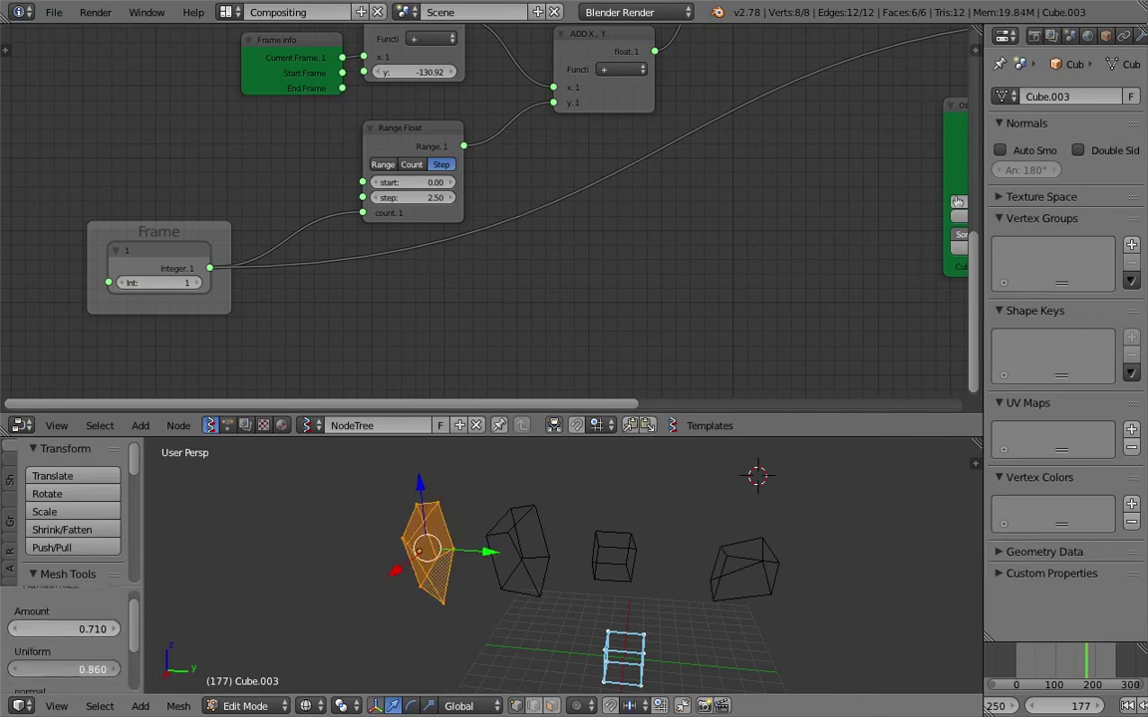
{"action": "left_click_drag", "start_coordinate": [60, 629], "coordinate": [109, 629]}
{"action": "key", "text": "Tab"}
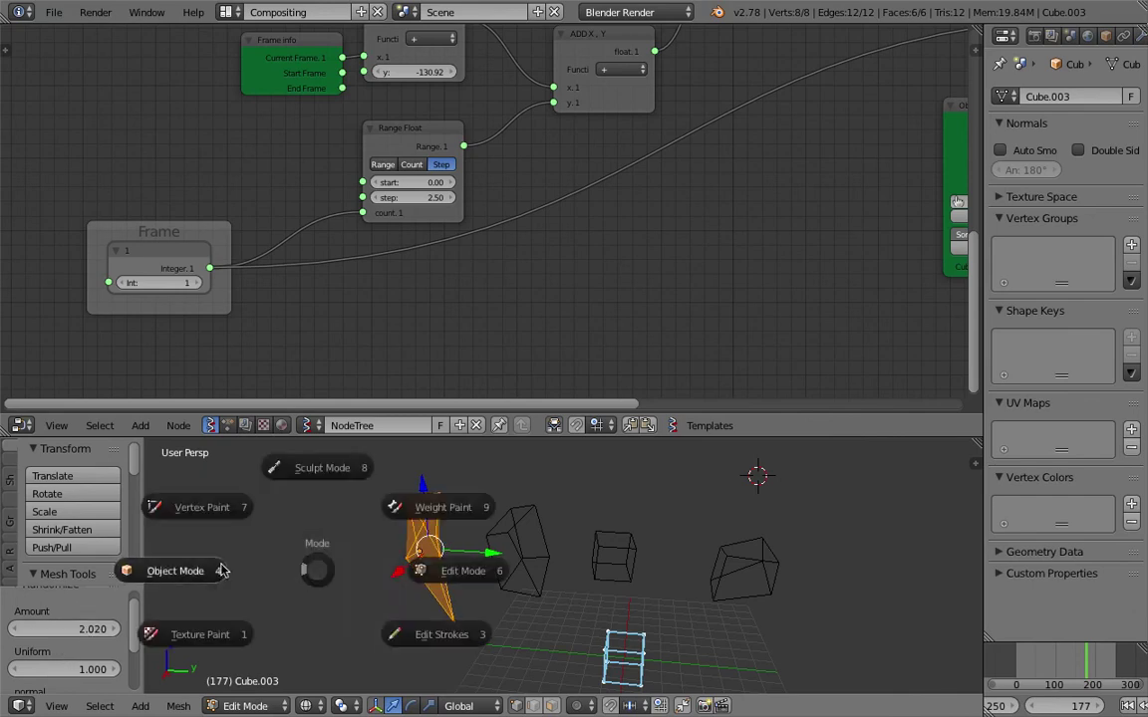
{"action": "left_click", "coordinate": [244, 514]}
Add the other three cubes to the selection and load all four into the first Objects in node.
{"action": "left_click", "coordinate": [534, 525], "text": "shift"}
{"action": "left_click", "coordinate": [607, 546], "text": "shift"}
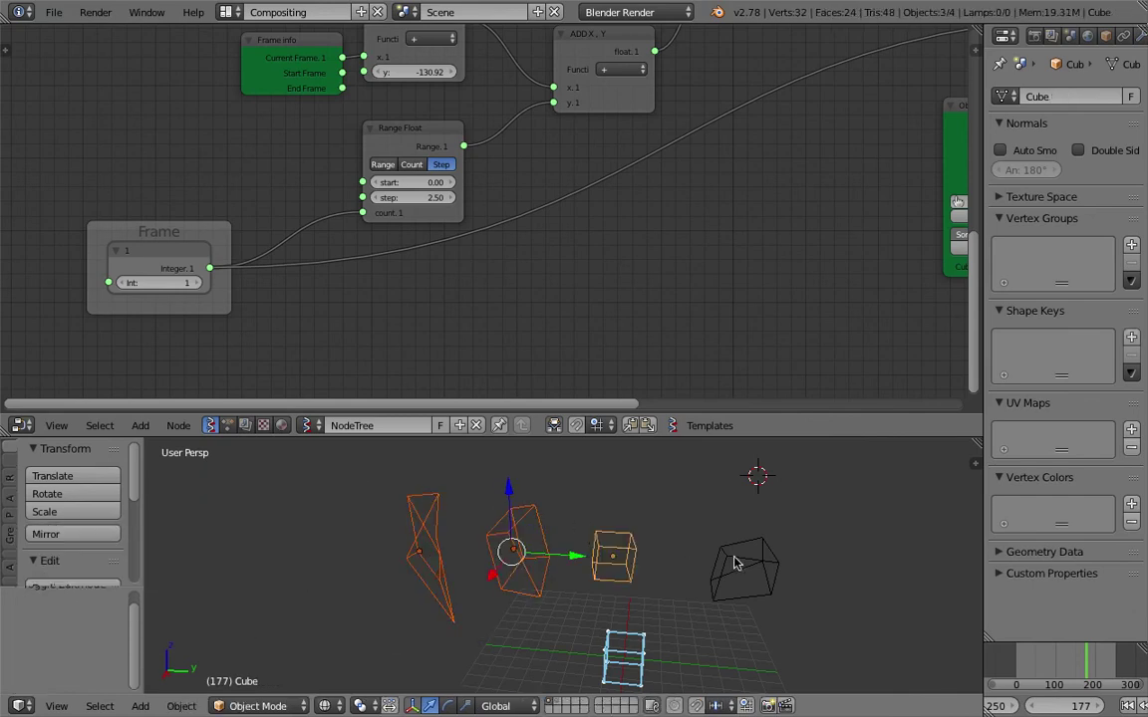
{"action": "left_click", "coordinate": [736, 561], "text": "shift"}
{"action": "mouse_move", "coordinate": [339, 89]}
{"action": "middle_mouse_down"}
{"action": "mouse_move", "coordinate": [346, 237]}
{"action": "mouse_move", "coordinate": [282, 318]}
{"action": "middle_mouse_up"}
{"action": "middle_click_drag", "start_coordinate": [348, 241], "coordinate": [297, 369]}
{"action": "left_click", "coordinate": [372, 169]}
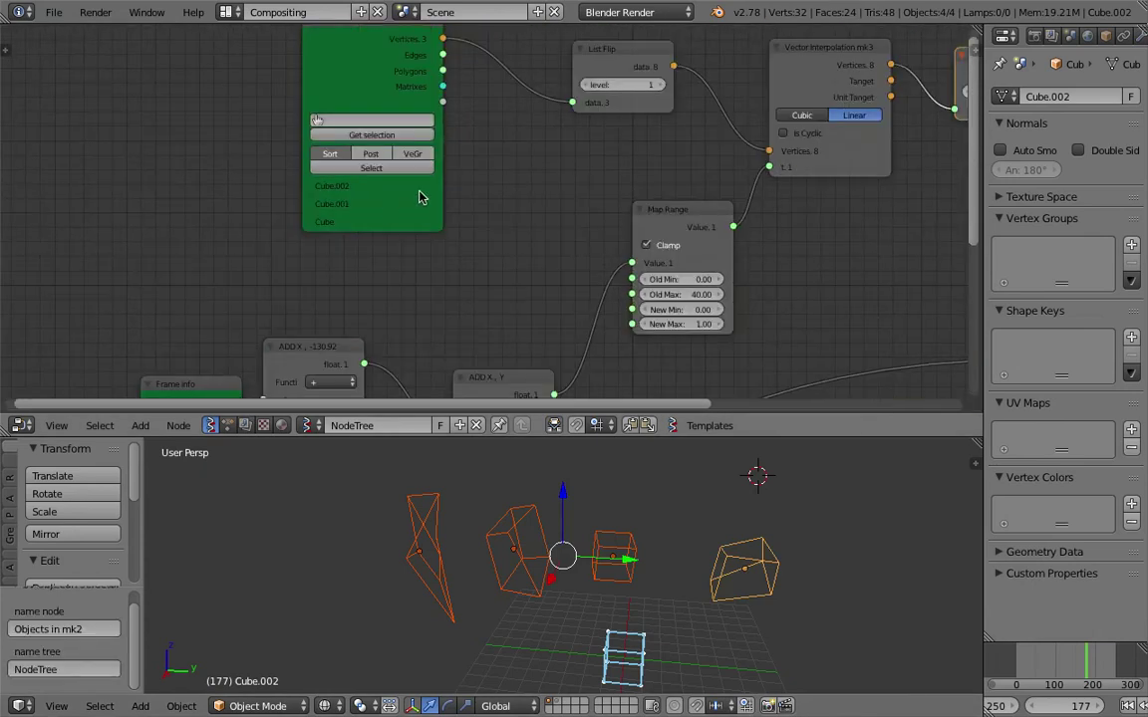
{"action": "left_click", "coordinate": [386, 139]}
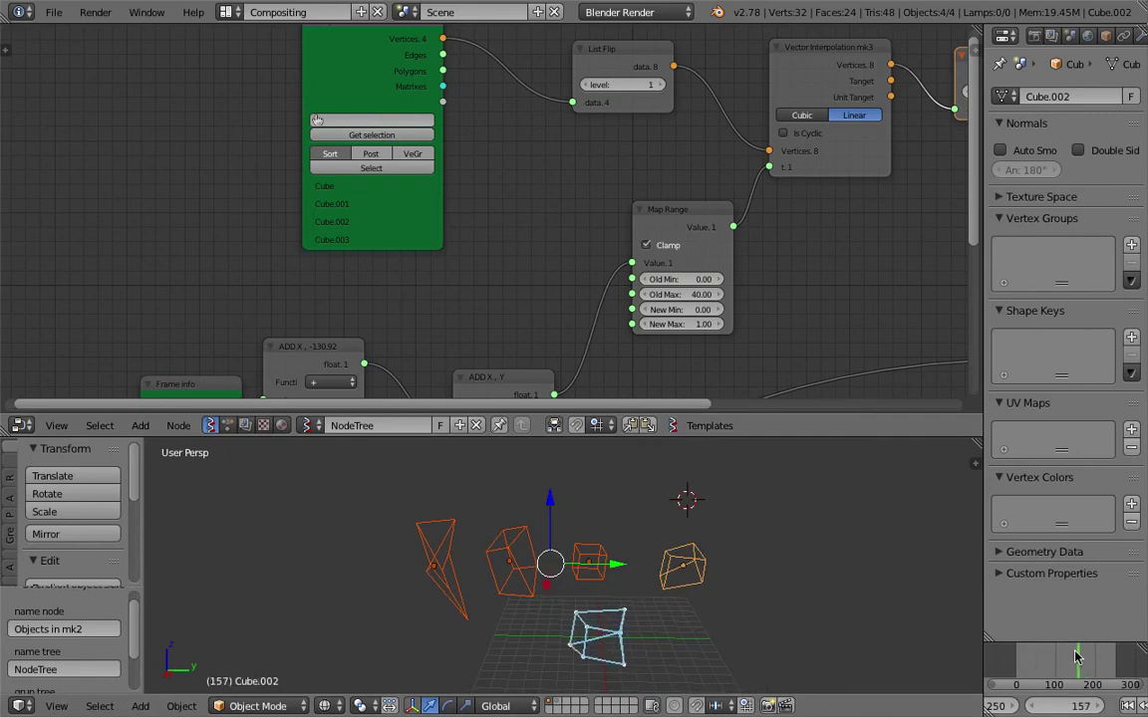
Scrub the timeline to preview the four-cube morph, and move the first Objects in node farther away from List Flip.
{"action": "left_click_drag", "start_coordinate": [1107, 652], "coordinate": [1032, 654]}
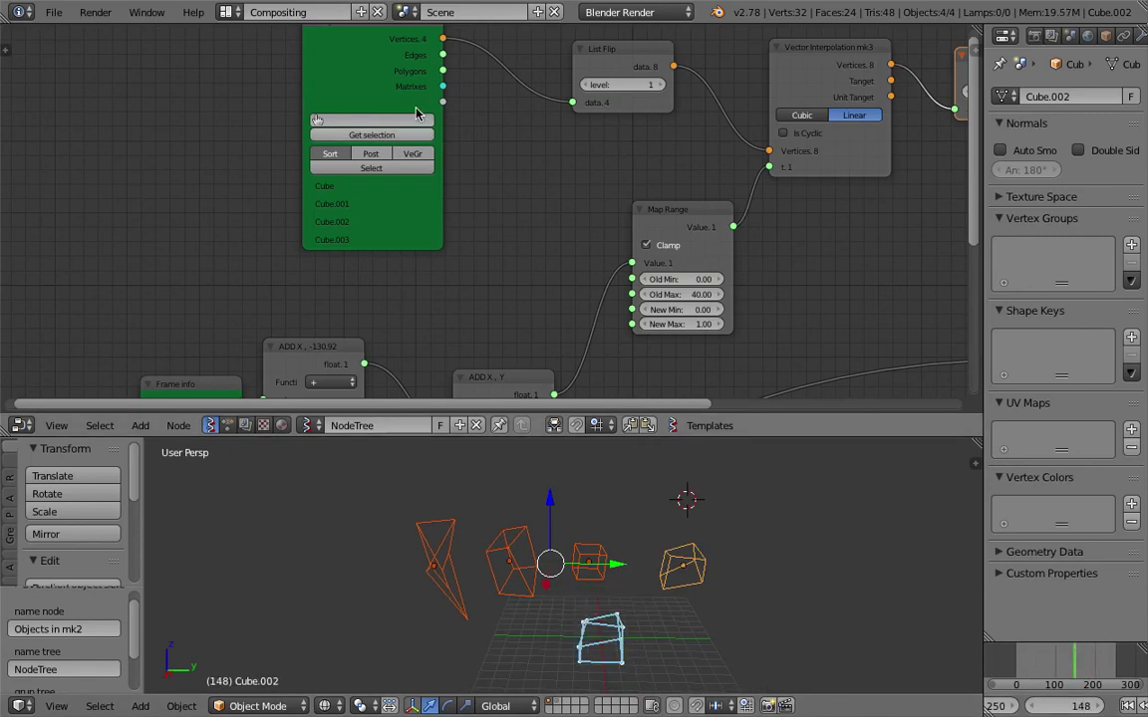
{"action": "middle_click_drag", "start_coordinate": [426, 119], "coordinate": [388, 204]}
{"action": "left_click_drag", "start_coordinate": [321, 166], "coordinate": [197, 124]}
{"action": "scroll", "coordinate": [282, 142], "scroll_direction": "up", "scroll_amount": 2}
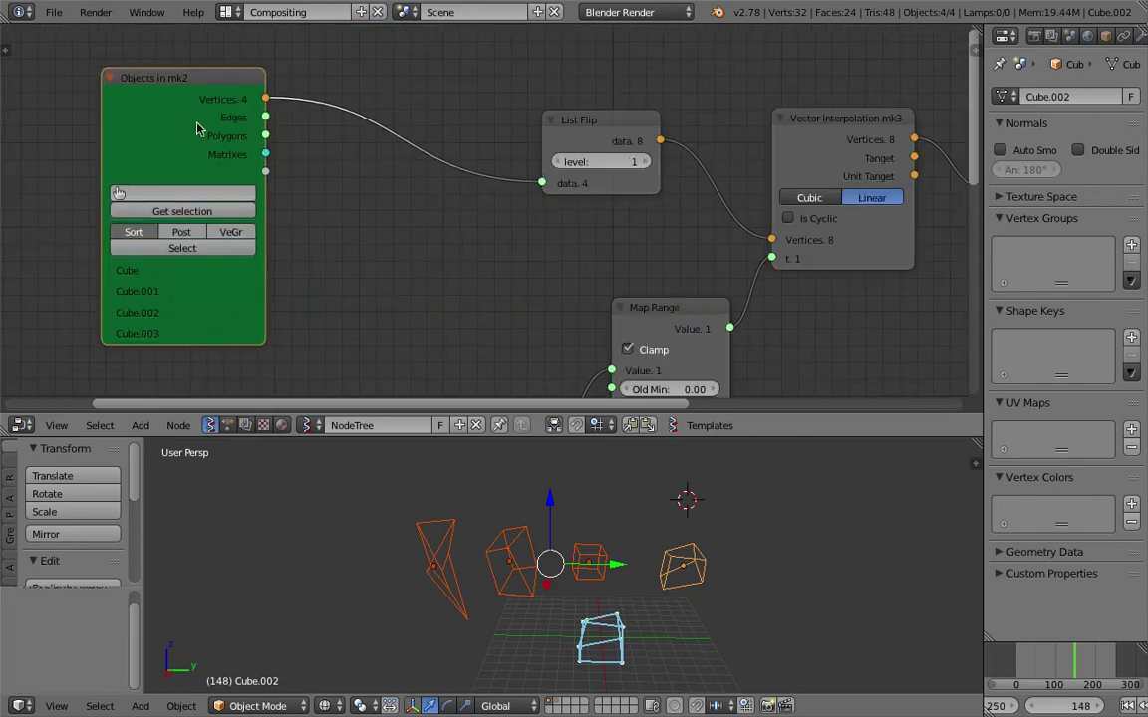
{"action": "left_click_drag", "start_coordinate": [1020, 665], "coordinate": [1074, 657]}
Reposition the Vector Interpolation node between the two List Flip nodes.
{"action": "middle_click_drag", "start_coordinate": [541, 305], "coordinate": [462, 280]}
{"action": "scroll", "coordinate": [367, 249], "scroll_direction": "down", "scroll_amount": 1}
{"action": "middle_click_drag", "start_coordinate": [267, 227], "coordinate": [149, 221]}
{"action": "middle_click_drag", "start_coordinate": [449, 184], "coordinate": [261, 174]}
{"action": "left_click_drag", "start_coordinate": [451, 95], "coordinate": [448, 128]}
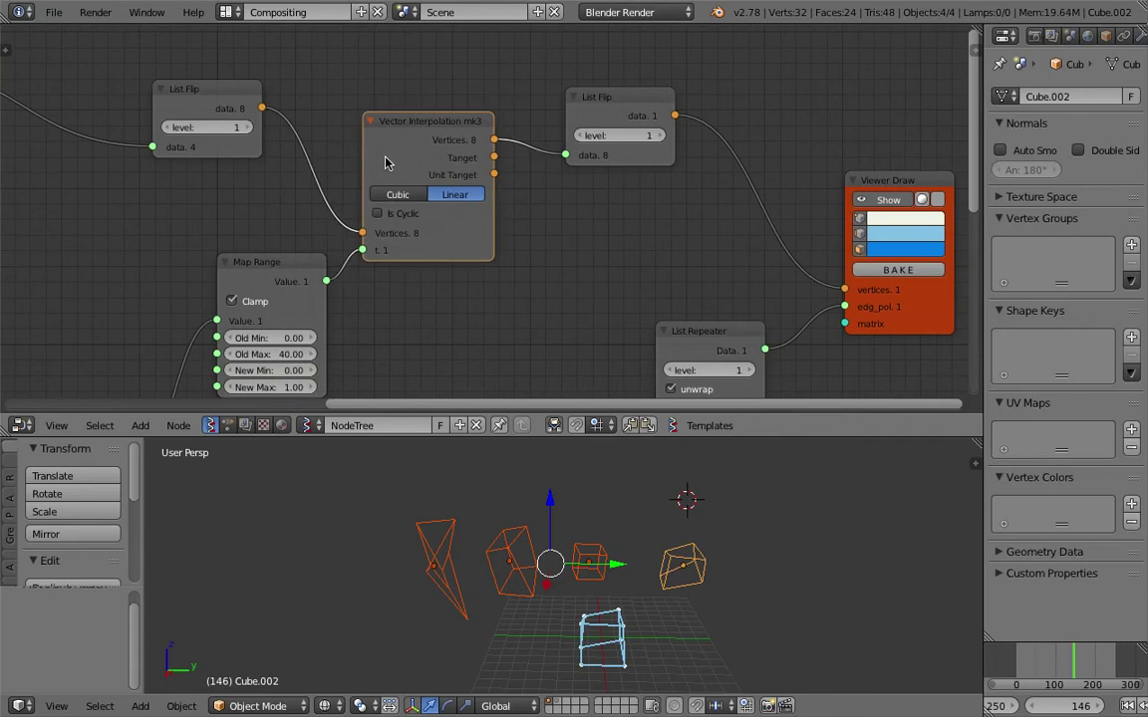
{"action": "scroll", "coordinate": [434, 187], "scroll_direction": "up", "scroll_amount": 2}
{"action": "left_click_drag", "start_coordinate": [361, 90], "coordinate": [406, 66]}
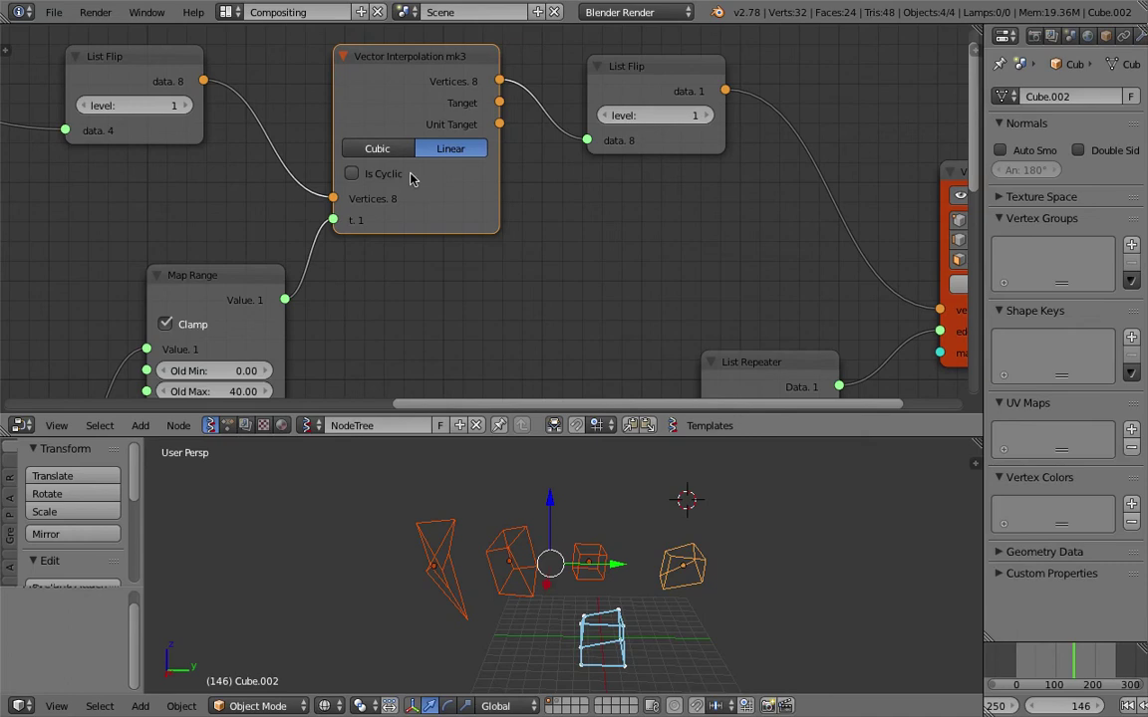
Enable Is Cyclic on Vector Interpolation and scrub the timeline to frame 191 to preview the looping morph.
{"action": "left_click", "coordinate": [379, 180]}
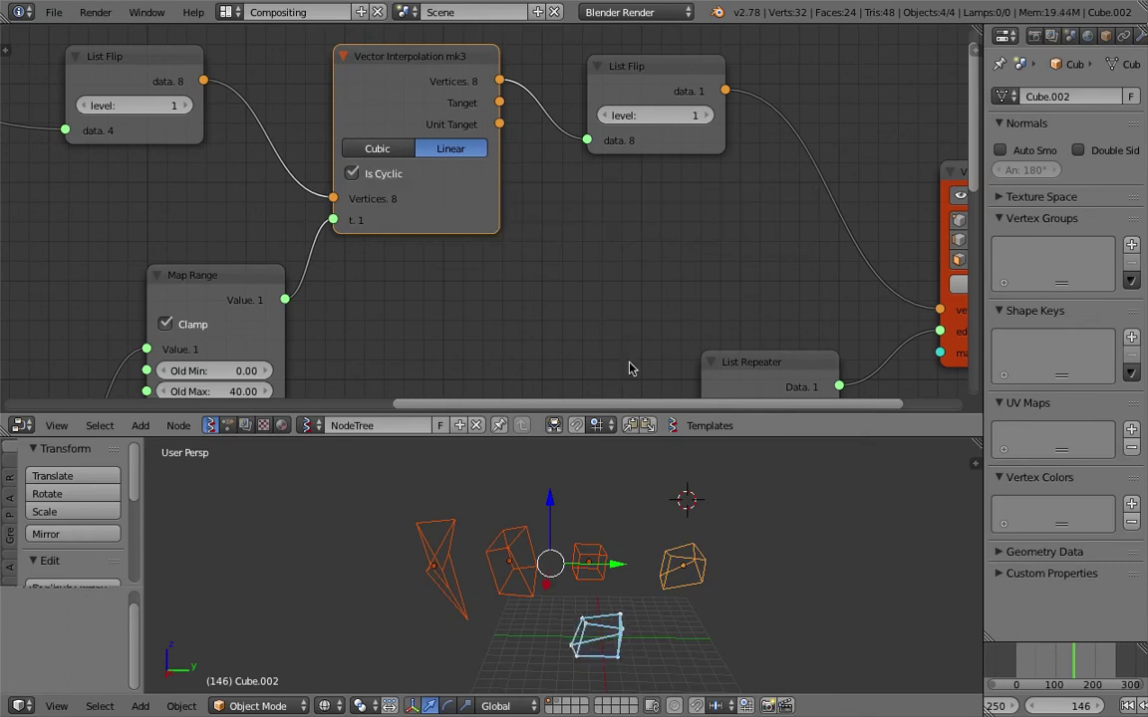
{"action": "left_click", "coordinate": [1012, 657]}
{"action": "left_click_drag", "start_coordinate": [1014, 658], "coordinate": [1089, 664]}
Tidy the layout by repositioning the second List Flip, Vector Interpolation, Viewer Draw and List Repeater nodes.
{"action": "scroll", "coordinate": [628, 243], "scroll_direction": "down", "scroll_amount": 2}
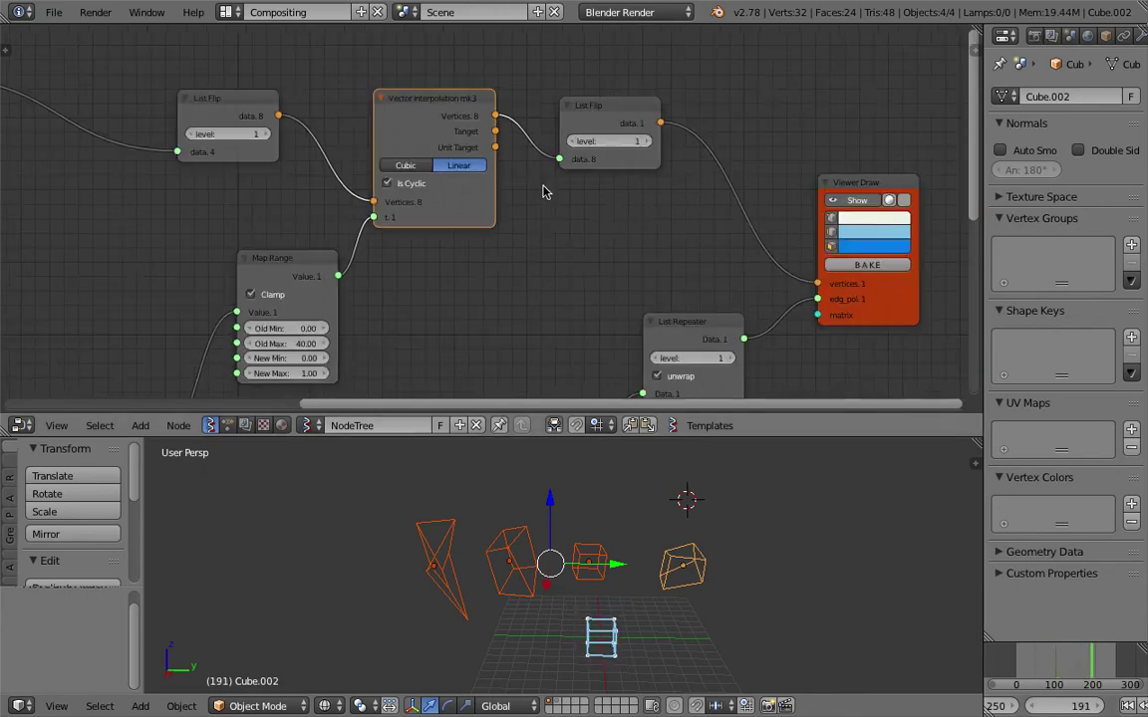
{"action": "left_click_drag", "start_coordinate": [561, 170], "coordinate": [568, 154]}
{"action": "left_click_drag", "start_coordinate": [439, 108], "coordinate": [481, 95]}
{"action": "left_click_drag", "start_coordinate": [859, 182], "coordinate": [853, 147]}
{"action": "scroll", "coordinate": [665, 291], "scroll_direction": "down", "scroll_amount": 1}
{"action": "middle_click_drag", "start_coordinate": [666, 291], "coordinate": [660, 149]}
{"action": "left_click_drag", "start_coordinate": [661, 179], "coordinate": [671, 157]}
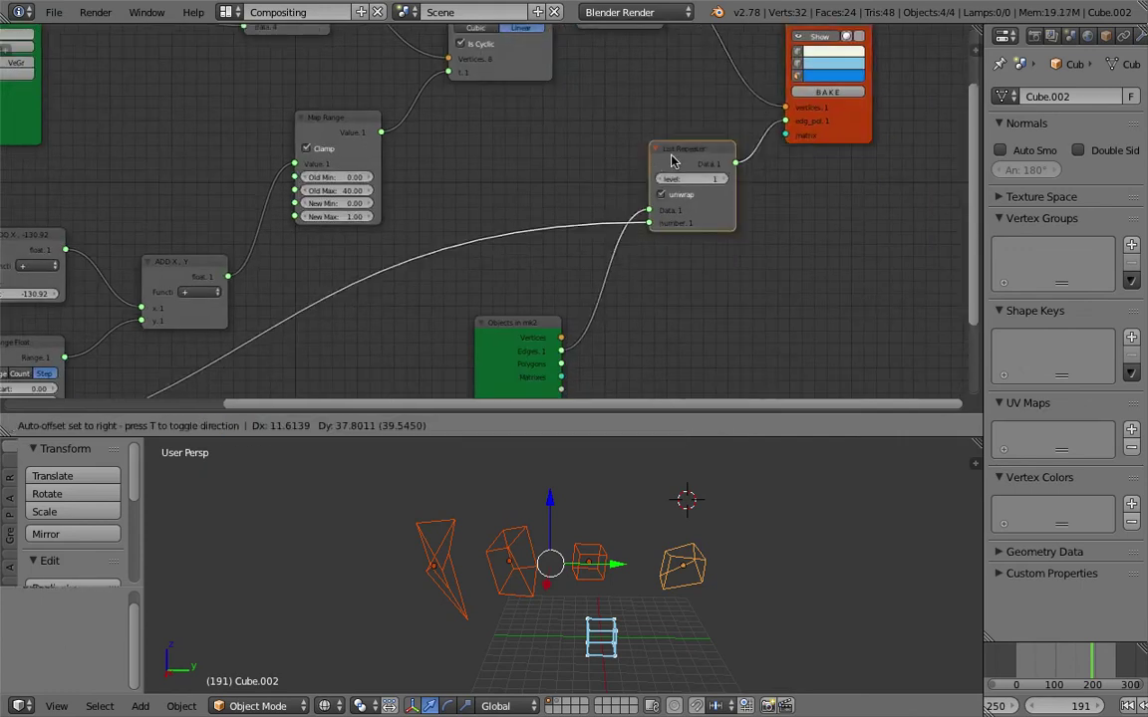
Examine the full node chain from the source cubes and frame-driven Map Range through interpolation to Viewer Draw.
{"action": "middle_click_drag", "start_coordinate": [640, 160], "coordinate": [760, 233]}
{"action": "middle_click_drag", "start_coordinate": [583, 559], "coordinate": [549, 573]}
{"action": "middle_click_drag", "start_coordinate": [754, 270], "coordinate": [746, 254]}
{"action": "middle_click_drag", "start_coordinate": [714, 194], "coordinate": [524, 138]}
{"action": "scroll", "coordinate": [495, 208], "scroll_direction": "down", "scroll_amount": 1}
{"action": "middle_click_drag", "start_coordinate": [375, 170], "coordinate": [472, 258]}
{"action": "left_click_drag", "start_coordinate": [100, 86], "coordinate": [199, 206]}
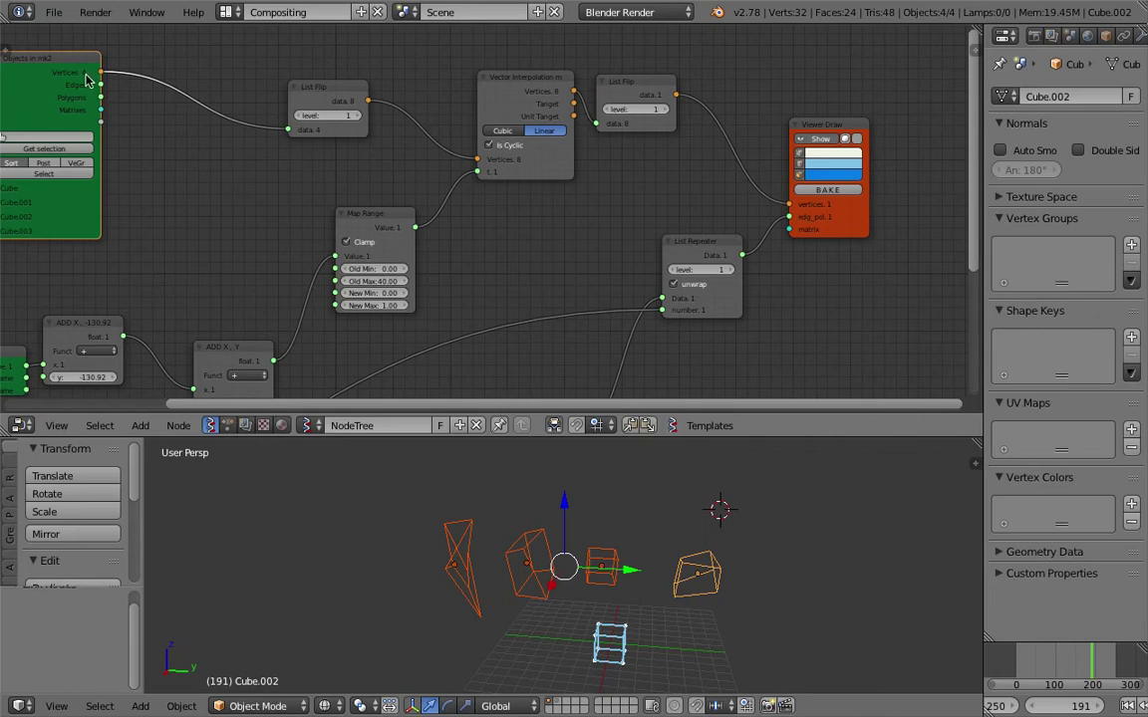
{"action": "middle_click_drag", "start_coordinate": [62, 81], "coordinate": [136, 91]}
{"action": "middle_click_drag", "start_coordinate": [259, 203], "coordinate": [216, 199]}
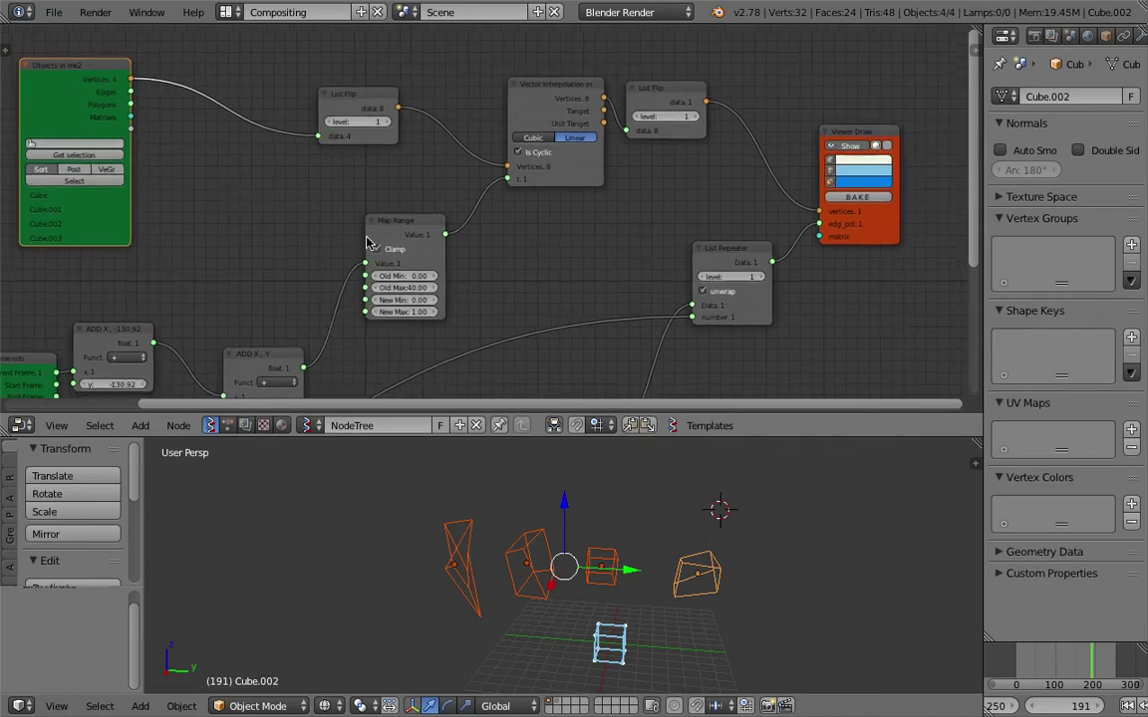
{"action": "middle_click_drag", "start_coordinate": [55, 212], "coordinate": [213, 197]}
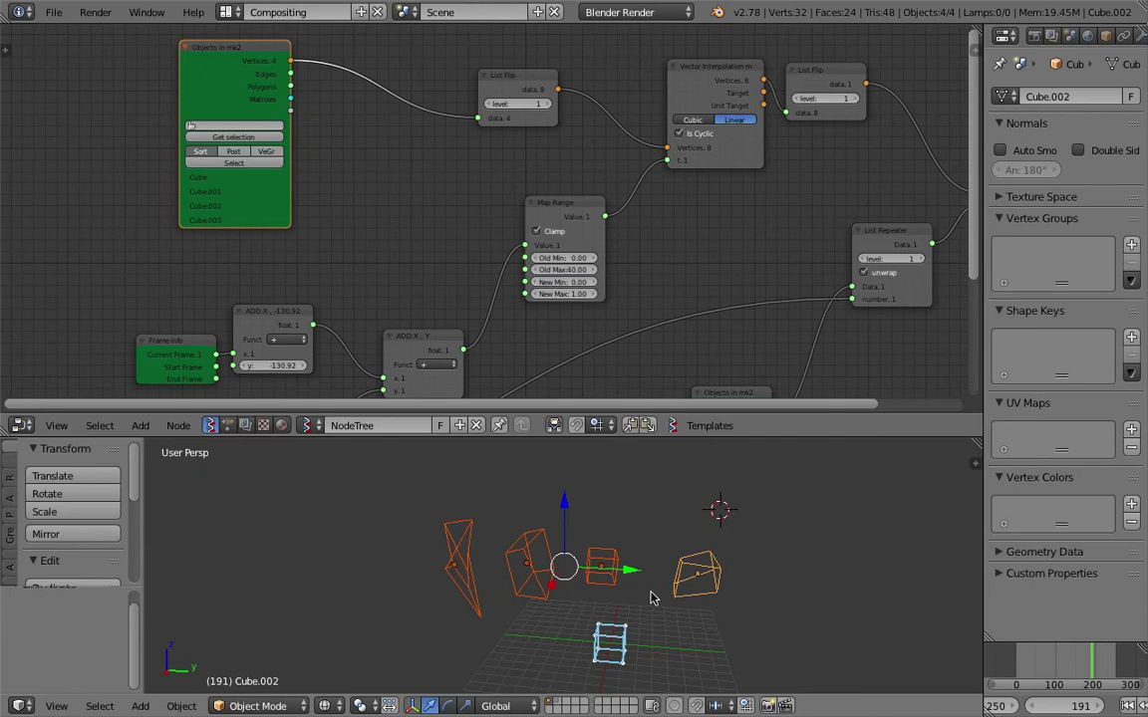
{"action": "middle_click_drag", "start_coordinate": [367, 174], "coordinate": [346, 166]}
{"action": "middle_click_drag", "start_coordinate": [406, 247], "coordinate": [369, 176]}
{"action": "middle_click_drag", "start_coordinate": [247, 137], "coordinate": [263, 153]}
{"action": "middle_click_drag", "start_coordinate": [326, 211], "coordinate": [309, 171]}
{"action": "scroll", "coordinate": [309, 172], "scroll_direction": "down", "scroll_amount": 1}
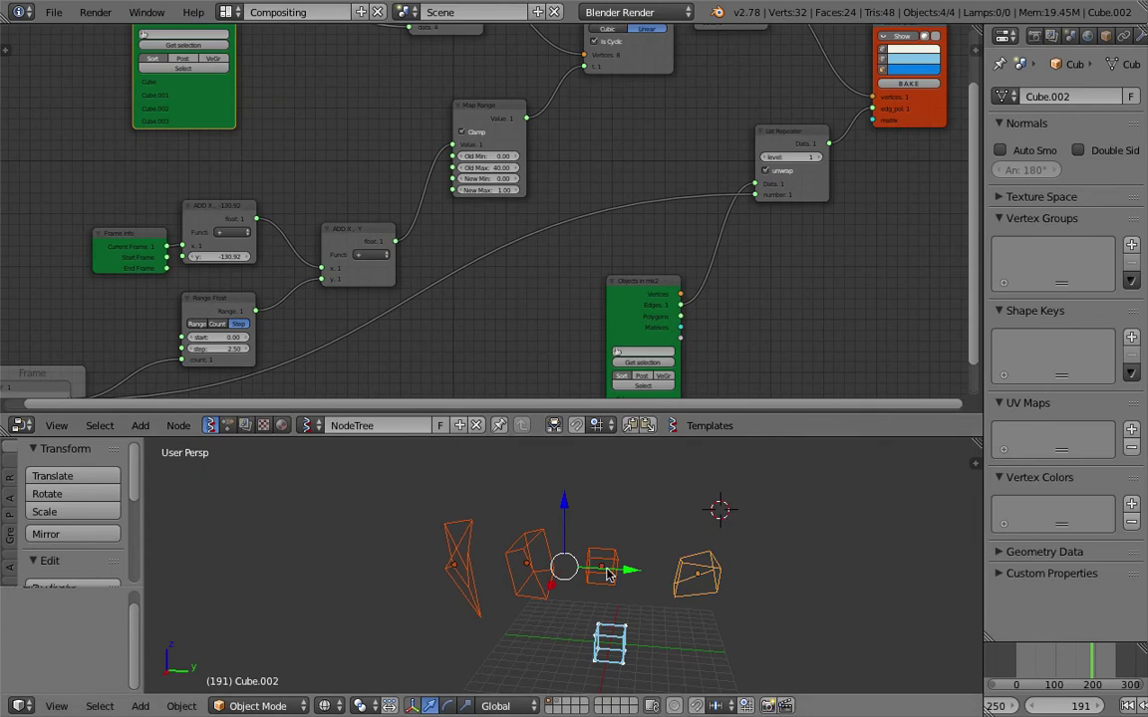
Move the second Objects in node, which supplies the Cube's edges, closer to List Repeater and inspect it.
{"action": "middle_click_drag", "start_coordinate": [565, 259], "coordinate": [509, 214]}
{"action": "middle_click_drag", "start_coordinate": [203, 223], "coordinate": [219, 224]}
{"action": "middle_click_drag", "start_coordinate": [495, 289], "coordinate": [315, 301]}
{"action": "scroll", "coordinate": [302, 253], "scroll_direction": "up", "scroll_amount": 2}
{"action": "left_click_drag", "start_coordinate": [431, 248], "coordinate": [456, 213]}
{"action": "middle_click_drag", "start_coordinate": [495, 216], "coordinate": [392, 233]}
{"action": "scroll", "coordinate": [377, 232], "scroll_direction": "up", "scroll_amount": 1}
{"action": "middle_click_drag", "start_coordinate": [371, 286], "coordinate": [376, 200]}
{"action": "scroll", "coordinate": [374, 266], "scroll_direction": "up", "scroll_amount": 3}
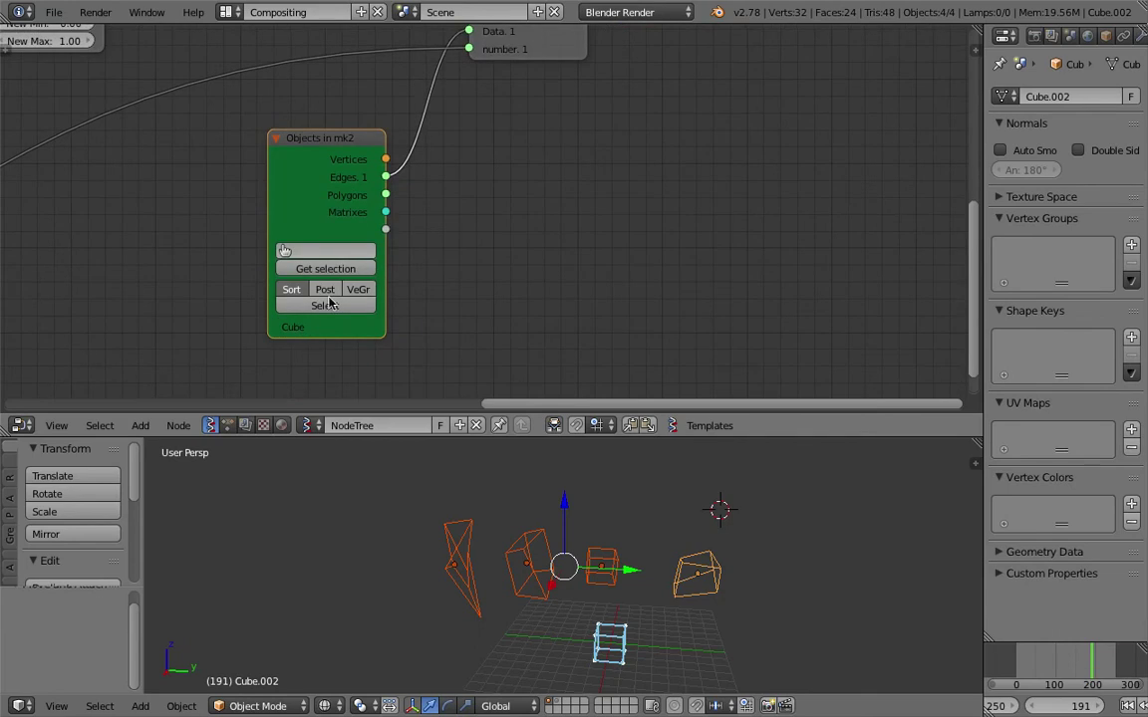
Reposition the Cube-edges Objects in node and the List Repeater so they sit closer to Viewer Draw.
{"action": "left_click_drag", "start_coordinate": [340, 138], "coordinate": [360, 114]}
{"action": "middle_click_drag", "start_coordinate": [374, 158], "coordinate": [322, 257]}
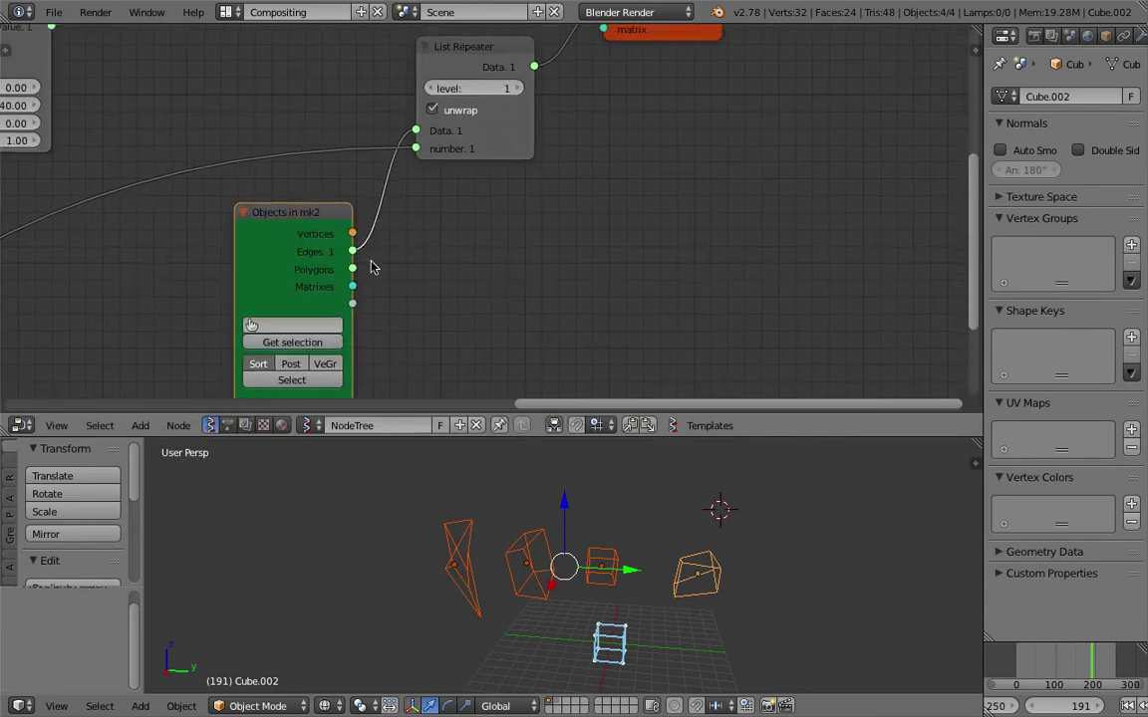
{"action": "scroll", "coordinate": [372, 157], "scroll_direction": "down", "scroll_amount": 1}
{"action": "middle_click_drag", "start_coordinate": [373, 157], "coordinate": [277, 213]}
{"action": "left_click_drag", "start_coordinate": [369, 123], "coordinate": [376, 111]}
{"action": "scroll", "coordinate": [375, 111], "scroll_direction": "down", "scroll_amount": 1}
{"action": "middle_click_drag", "start_coordinate": [310, 174], "coordinate": [294, 222]}
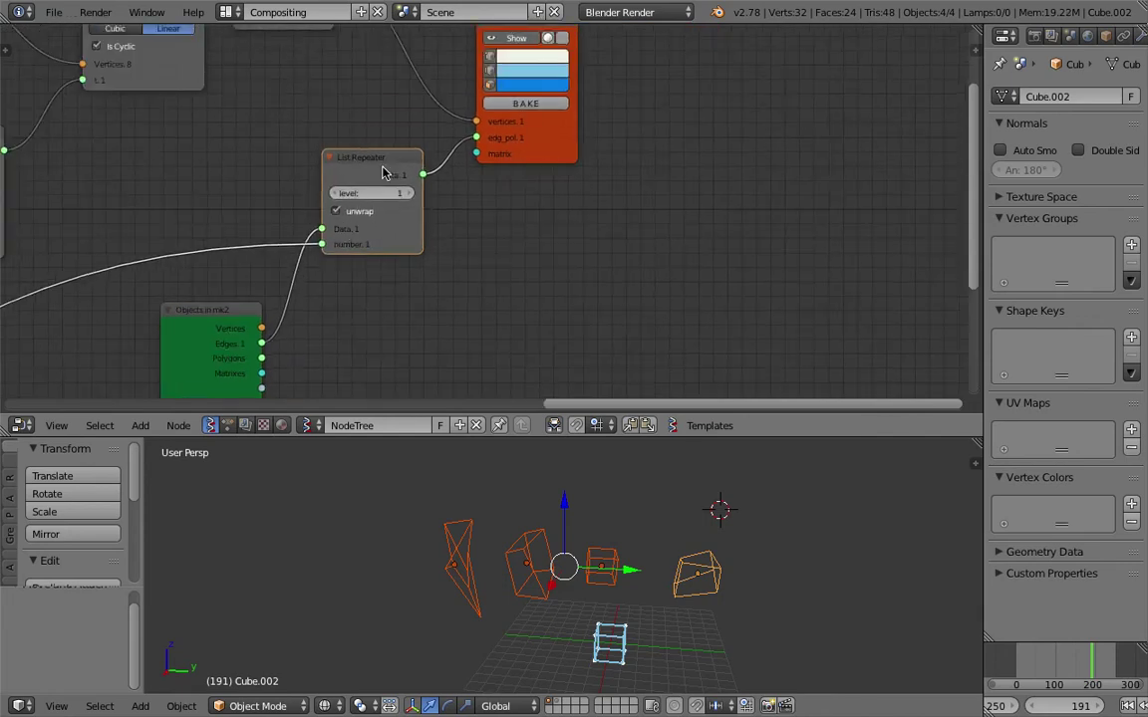
Move the framed integer node slightly closer to Range Float and save the file.
{"action": "middle_click_drag", "start_coordinate": [341, 208], "coordinate": [451, 205]}
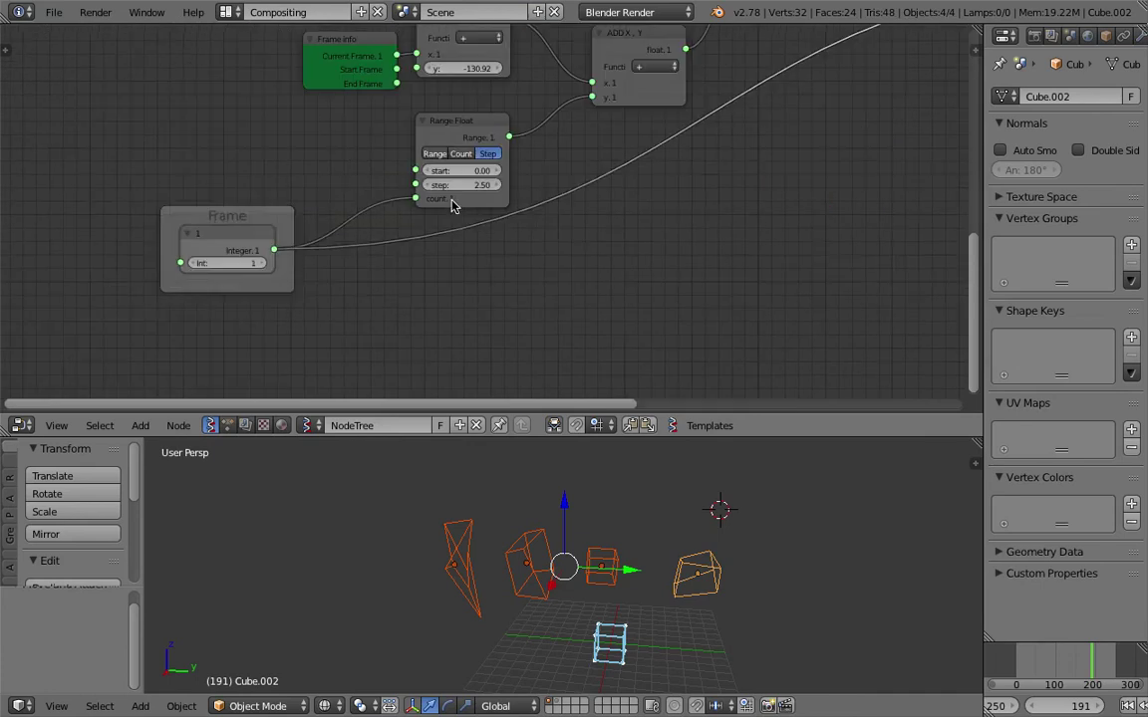
{"action": "left_click_drag", "start_coordinate": [240, 226], "coordinate": [261, 230]}
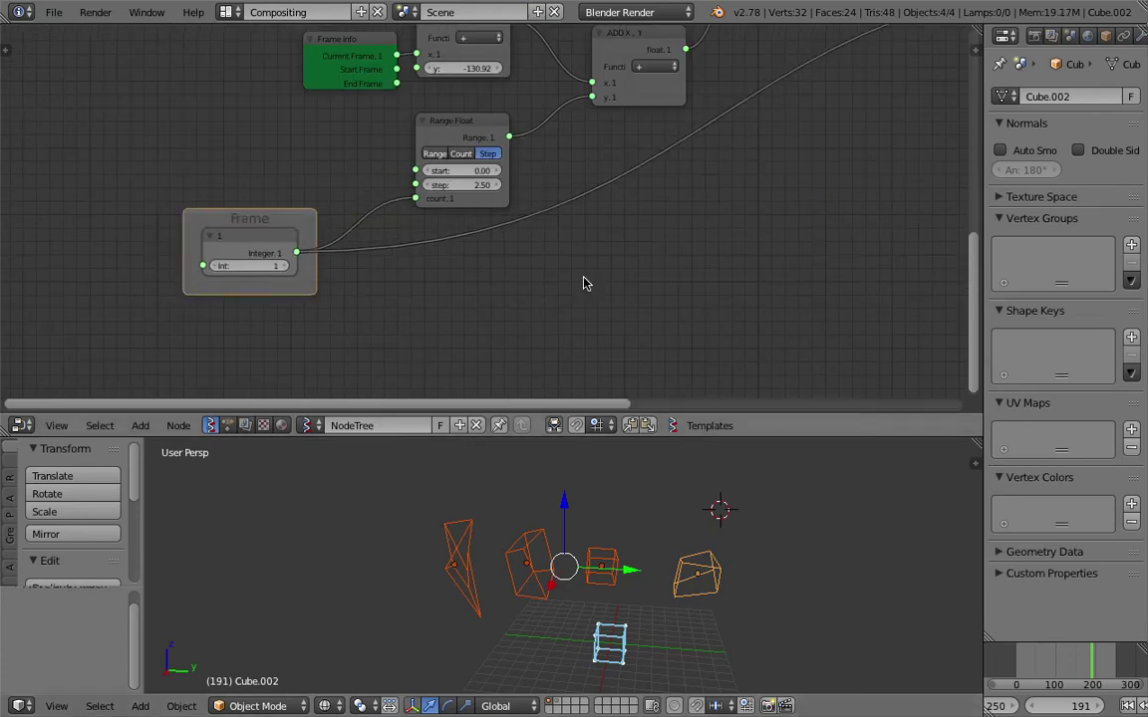
{"action": "middle_click_drag", "start_coordinate": [579, 251], "coordinate": [548, 328]}
{"action": "key", "text": "ctrl+s"}
{"action": "left_click", "coordinate": [549, 327]}
Try a count of 50 in the framed integer node.
{"action": "left_click_drag", "start_coordinate": [237, 343], "coordinate": [275, 344]}
{"action": "left_click", "coordinate": [238, 343]}
{"action": "type", "text": "50"}
{"action": "key", "text": "Return"}
Set the framed integer node to 30 and play the animation from the start to preview the morph.
{"action": "left_click", "coordinate": [1122, 707]}
{"action": "double_click", "coordinate": [219, 341]}
{"action": "type", "text": "30"}
{"action": "key", "text": "Return"}
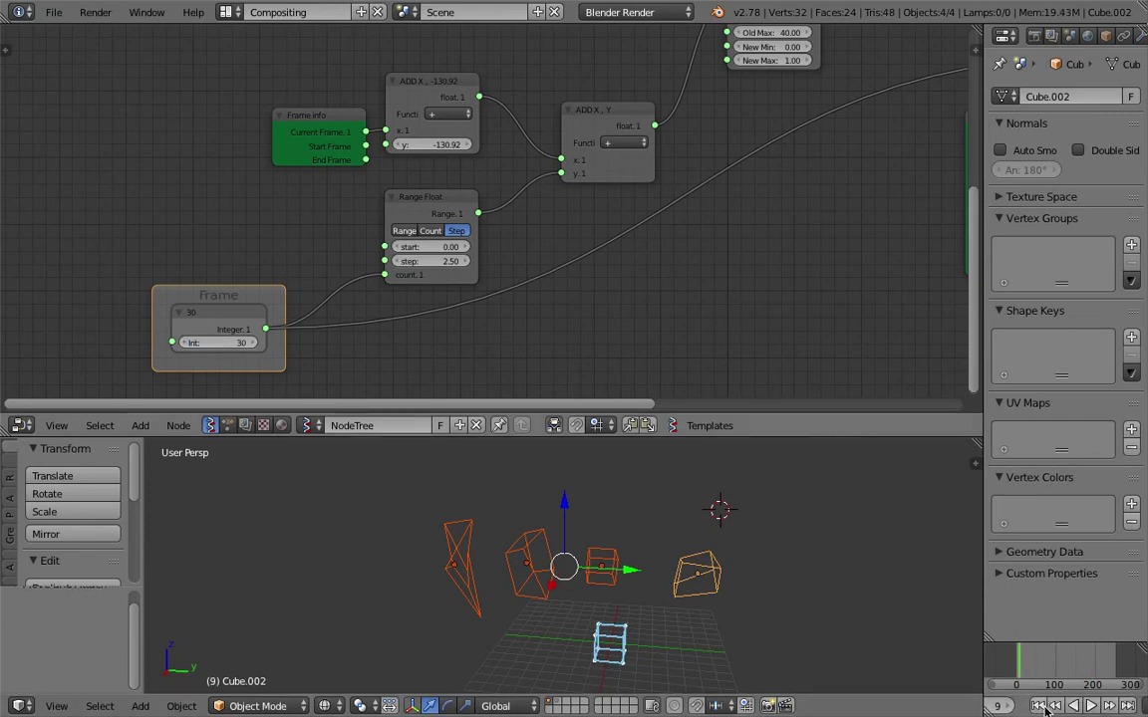
{"action": "key", "text": "alt+a"}
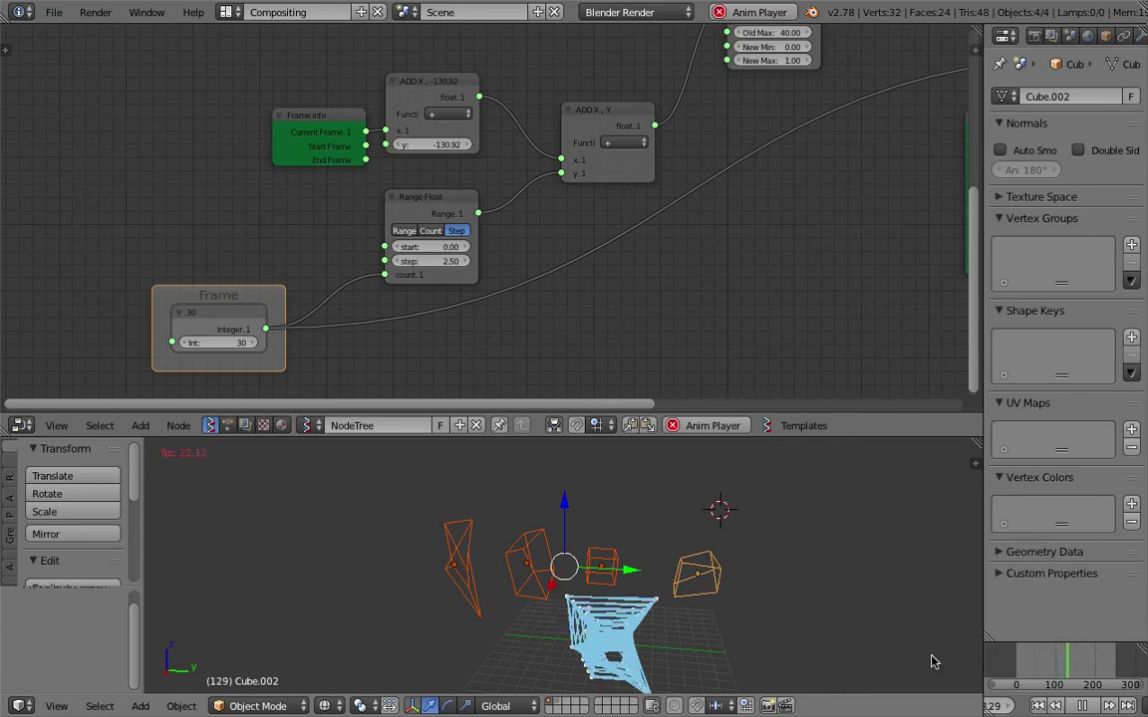
{"action": "key", "text": "alt+a"}
Nudge the Vector Interpolation and Map Range nodes to tidier positions in the chain.
{"action": "middle_click_drag", "start_coordinate": [744, 187], "coordinate": [603, 348]}
{"action": "middle_click_drag", "start_coordinate": [776, 70], "coordinate": [547, 235]}
{"action": "scroll", "coordinate": [565, 236], "scroll_direction": "up", "scroll_amount": 5}
{"action": "scroll", "coordinate": [602, 249], "scroll_direction": "up", "scroll_amount": 1}
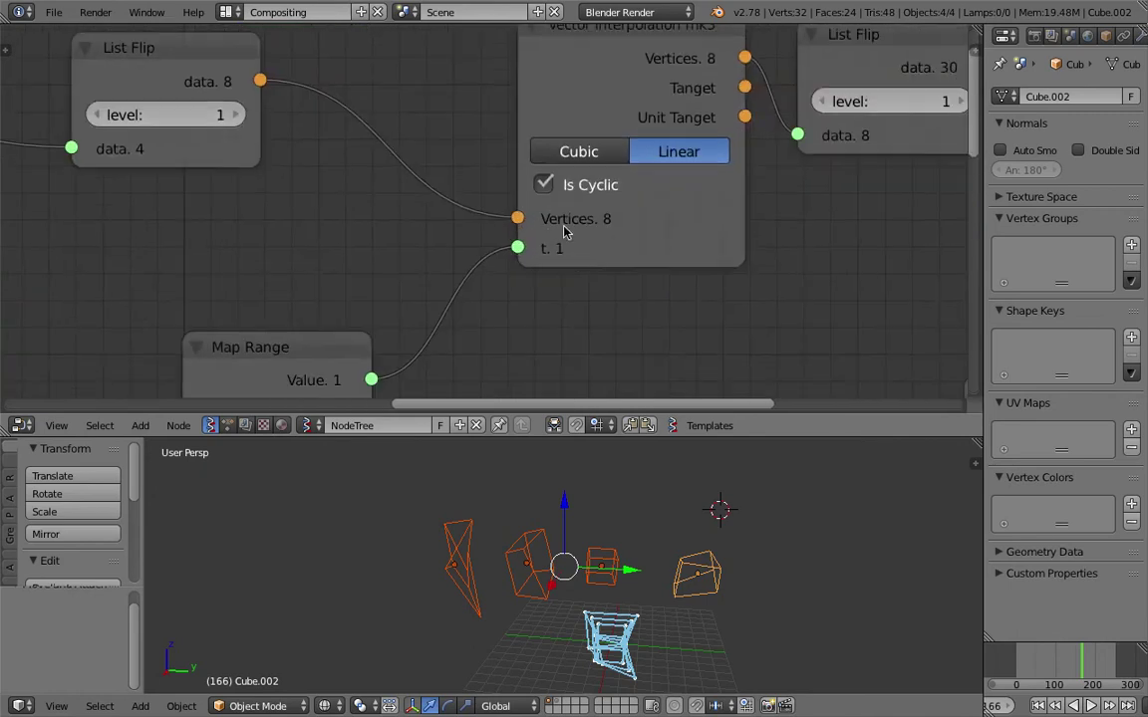
{"action": "left_click_drag", "start_coordinate": [703, 253], "coordinate": [670, 254]}
{"action": "scroll", "coordinate": [676, 284], "scroll_direction": "down", "scroll_amount": 4}
{"action": "middle_click_drag", "start_coordinate": [595, 363], "coordinate": [648, 209]}
{"action": "scroll", "coordinate": [505, 236], "scroll_direction": "down", "scroll_amount": 3}
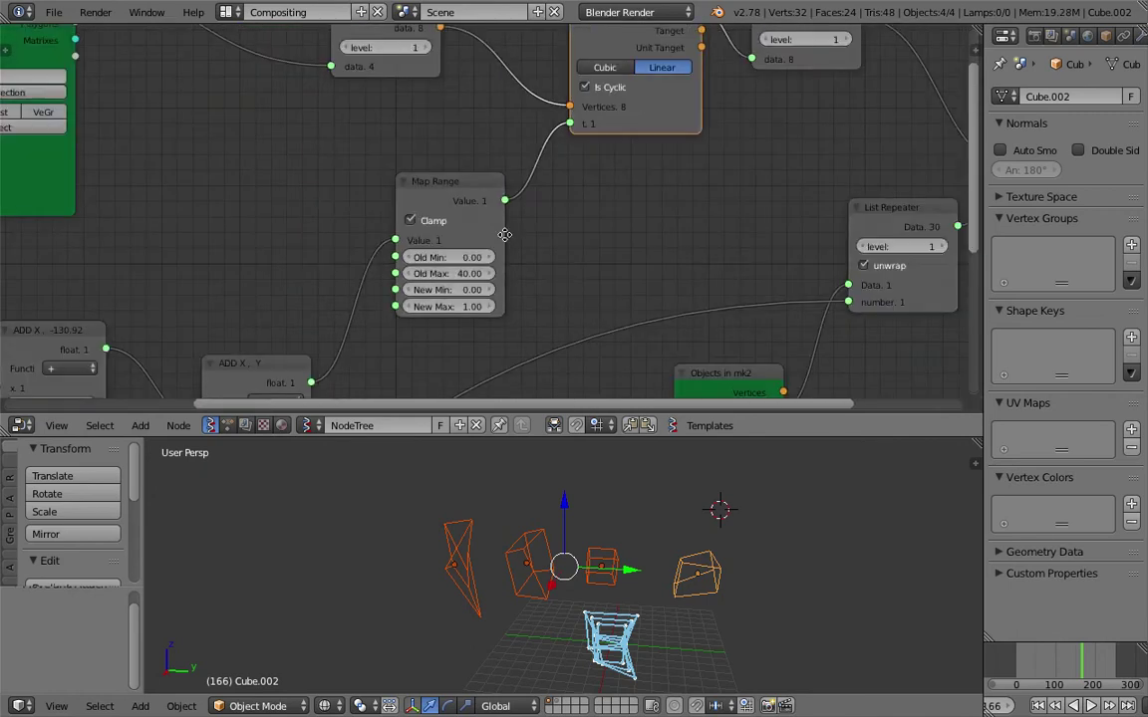
{"action": "middle_click_drag", "start_coordinate": [462, 218], "coordinate": [511, 142]}
{"action": "mouse_move", "coordinate": [506, 123]}
{"action": "left_mouse_down"}
{"action": "mouse_move", "coordinate": [464, 112]}
{"action": "mouse_move", "coordinate": [521, 107]}
{"action": "left_mouse_up"}
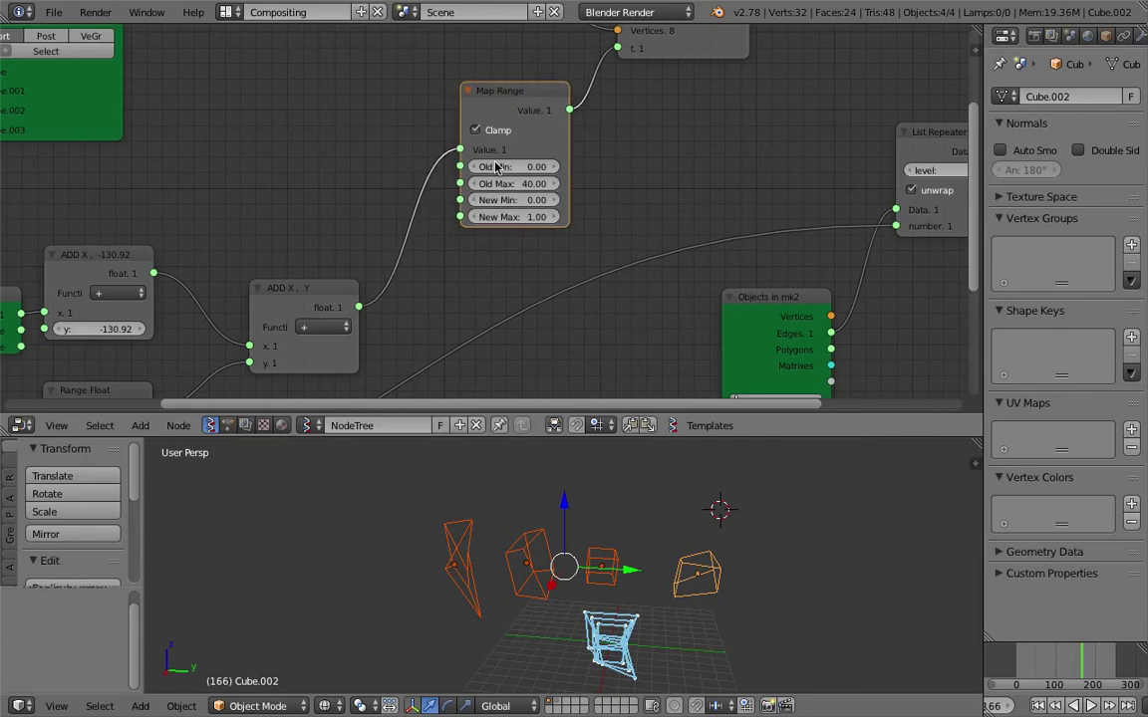
Move the ADD X, Y and Range Float nodes closer to Map Range.
{"action": "scroll", "coordinate": [335, 321], "scroll_direction": "down", "scroll_amount": 3}
{"action": "middle_click_drag", "start_coordinate": [335, 320], "coordinate": [478, 266]}
{"action": "left_click_drag", "start_coordinate": [478, 264], "coordinate": [513, 205]}
{"action": "scroll", "coordinate": [514, 205], "scroll_direction": "up", "scroll_amount": 1}
{"action": "left_click_drag", "start_coordinate": [273, 222], "coordinate": [333, 154]}
{"action": "left_click_drag", "start_coordinate": [280, 334], "coordinate": [366, 268]}
{"action": "left_click", "coordinate": [303, 205]}
{"action": "middle_click_drag", "start_coordinate": [304, 204], "coordinate": [391, 162]}
{"action": "left_click_drag", "start_coordinate": [437, 229], "coordinate": [443, 222]}
Arrange the Frame info node and the frame-offset ADD node in line before the ADD X, Y node.
{"action": "left_click_drag", "start_coordinate": [447, 102], "coordinate": [354, 118]}
{"action": "left_click_drag", "start_coordinate": [252, 214], "coordinate": [126, 189]}
{"action": "left_click_drag", "start_coordinate": [335, 121], "coordinate": [282, 149]}
{"action": "middle_click_drag", "start_coordinate": [267, 192], "coordinate": [267, 196]}
{"action": "scroll", "coordinate": [217, 162], "scroll_direction": "up", "scroll_amount": 2}
{"action": "left_click_drag", "start_coordinate": [228, 181], "coordinate": [220, 224]}
{"action": "middle_click_drag", "start_coordinate": [194, 197], "coordinate": [234, 193]}
{"action": "left_click_drag", "start_coordinate": [302, 220], "coordinate": [281, 208]}
Adjust the frame-offset ADD node's y value to -166.41 and save the file.
{"action": "left_click_drag", "start_coordinate": [266, 289], "coordinate": [271, 289]}
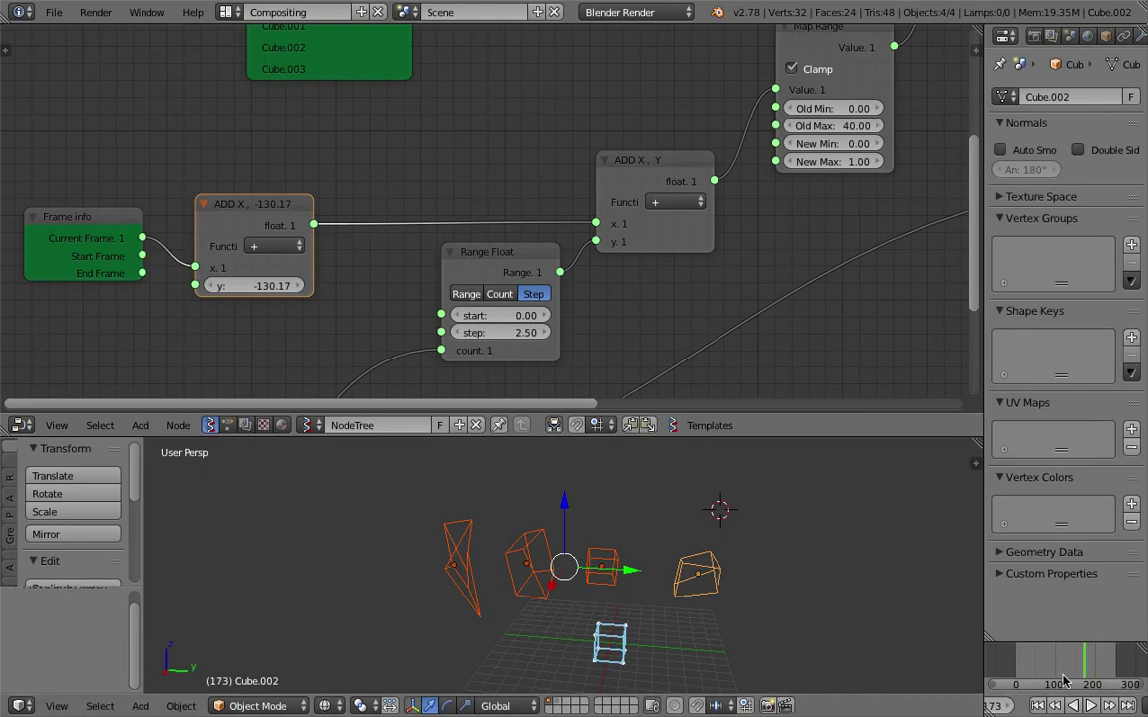
{"action": "mouse_move", "coordinate": [266, 286]}
{"action": "left_mouse_down"}
{"action": "mouse_move", "coordinate": [279, 286]}
{"action": "mouse_move", "coordinate": [212, 286]}
{"action": "mouse_move", "coordinate": [261, 289]}
{"action": "left_mouse_up"}
{"action": "key", "text": "ctrl+s"}
{"action": "left_click", "coordinate": [248, 286]}
Bring Range Float and ADD X, Y closer together and enclose both in a frame.
{"action": "middle_click_drag", "start_coordinate": [330, 310], "coordinate": [276, 249]}
{"action": "left_click_drag", "start_coordinate": [479, 195], "coordinate": [443, 223]}
{"action": "left_click_drag", "start_coordinate": [615, 98], "coordinate": [568, 101]}
{"action": "left_click", "coordinate": [421, 219]}
{"action": "key", "text": "ctrl+j"}
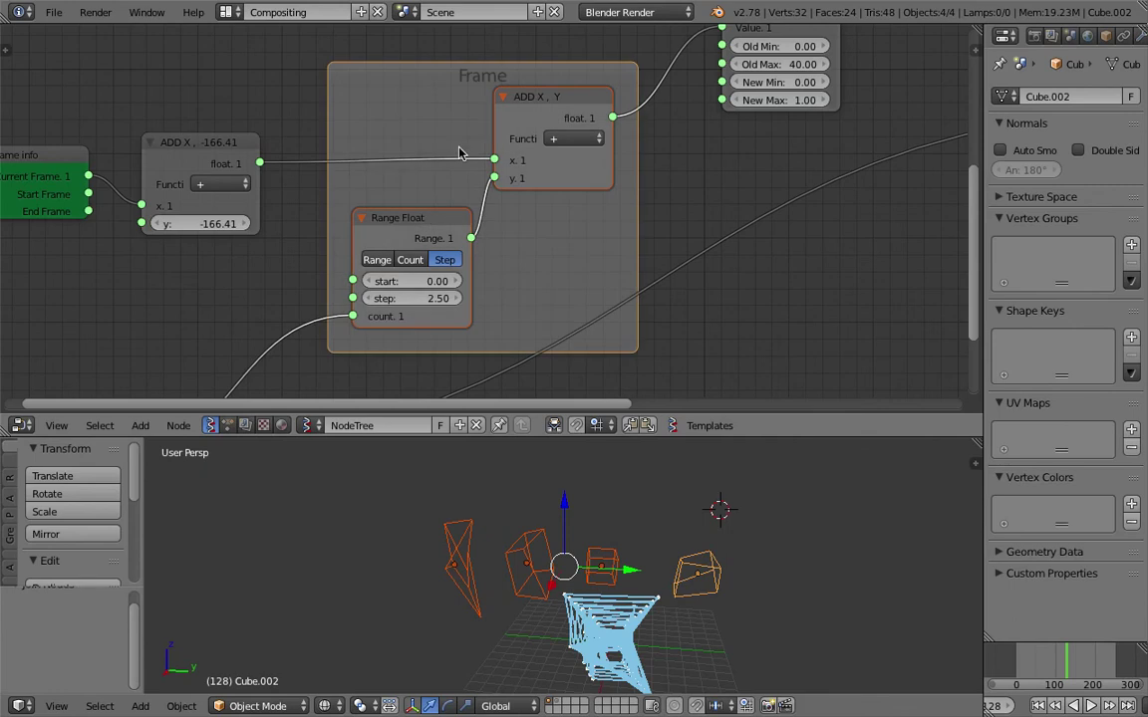
Move the Frame info node a little farther from the frame-offset ADD node.
{"action": "scroll", "coordinate": [454, 140], "scroll_direction": "down", "scroll_amount": 2}
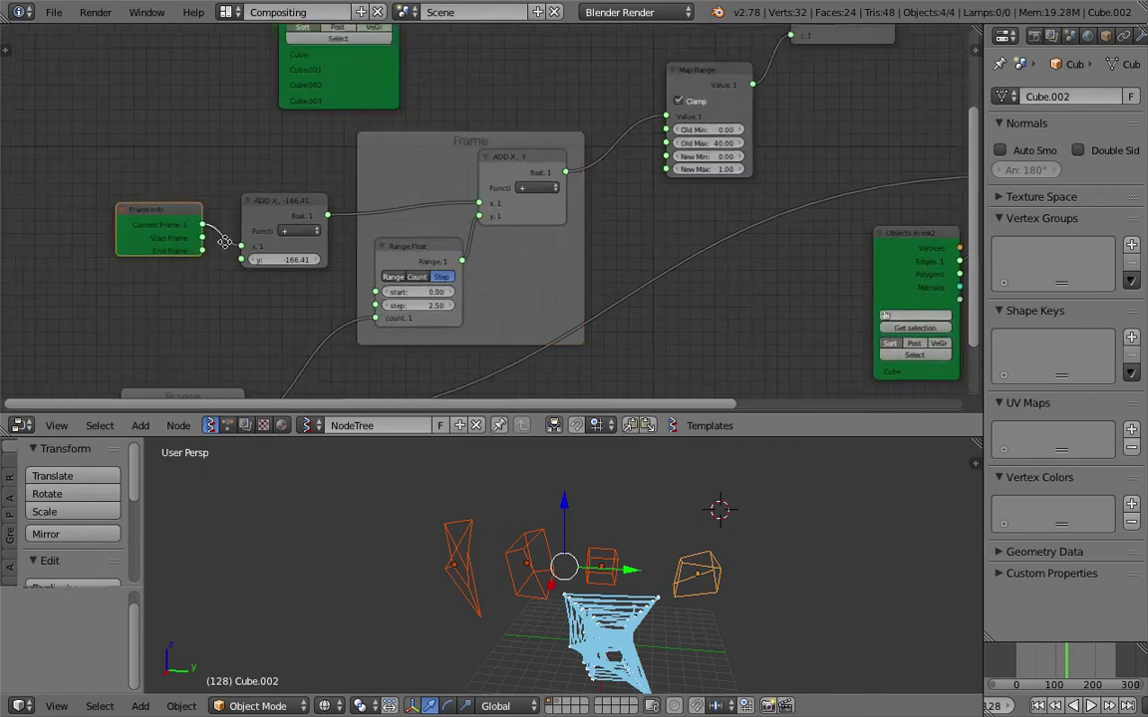
{"action": "middle_click_drag", "start_coordinate": [226, 242], "coordinate": [230, 261]}
{"action": "left_click_drag", "start_coordinate": [180, 242], "coordinate": [160, 224]}
{"action": "middle_click_drag", "start_coordinate": [242, 170], "coordinate": [340, 278]}
{"action": "scroll", "coordinate": [374, 293], "scroll_direction": "down", "scroll_amount": 3}
{"action": "middle_click_drag", "start_coordinate": [375, 332], "coordinate": [287, 97]}
{"action": "scroll", "coordinate": [369, 234], "scroll_direction": "up", "scroll_amount": 4}
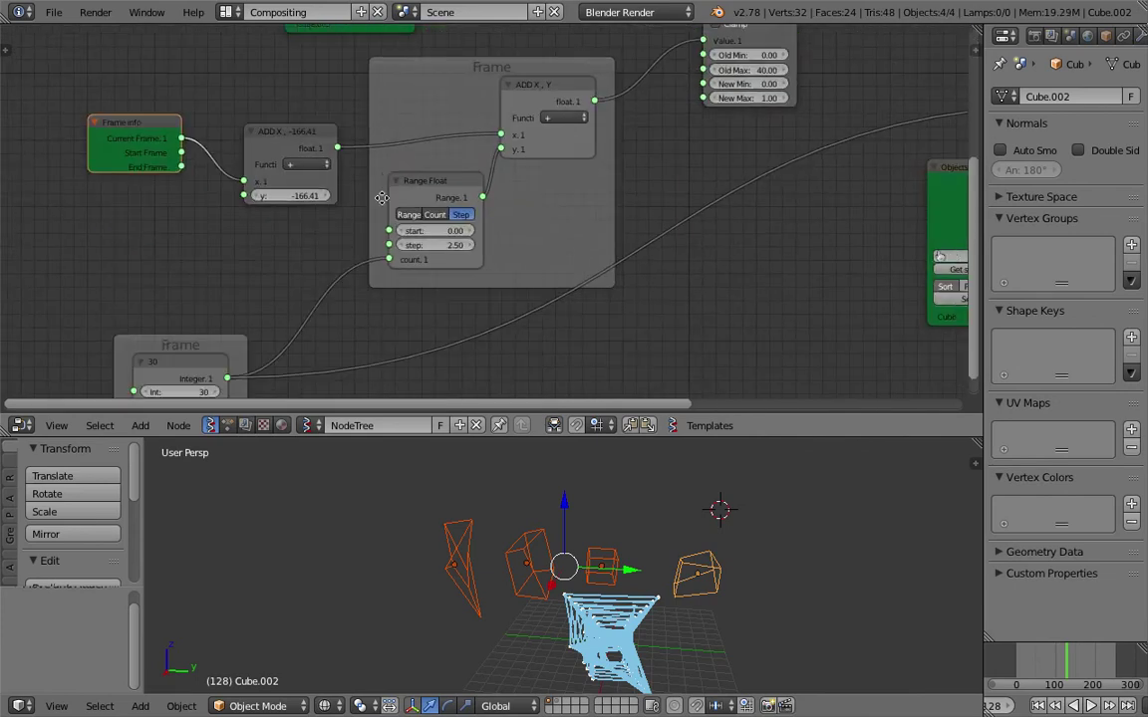
Try a count of 20 in the framed integer node feeding Range Float and List Repeater.
{"action": "middle_click_drag", "start_coordinate": [381, 198], "coordinate": [386, 141]}
{"action": "scroll", "coordinate": [424, 199], "scroll_direction": "up", "scroll_amount": 3}
{"action": "left_click_drag", "start_coordinate": [148, 308], "coordinate": [179, 253]}
{"action": "left_click", "coordinate": [167, 308]}
{"action": "type", "text": "20"}
{"action": "key", "text": "Return"}
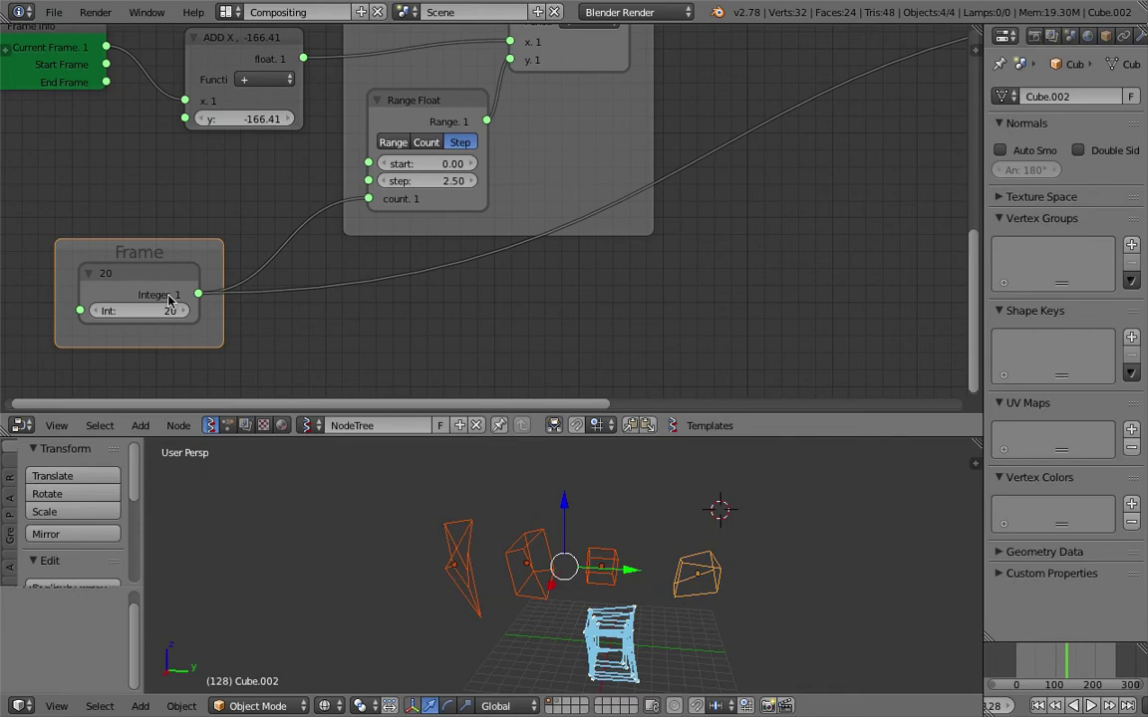
Set the framed integer node to 12, then play the animation and scrub the timeline to preview the morph.
{"action": "left_click", "coordinate": [158, 310]}
{"action": "type", "text": "12"}
{"action": "key", "text": "Return"}
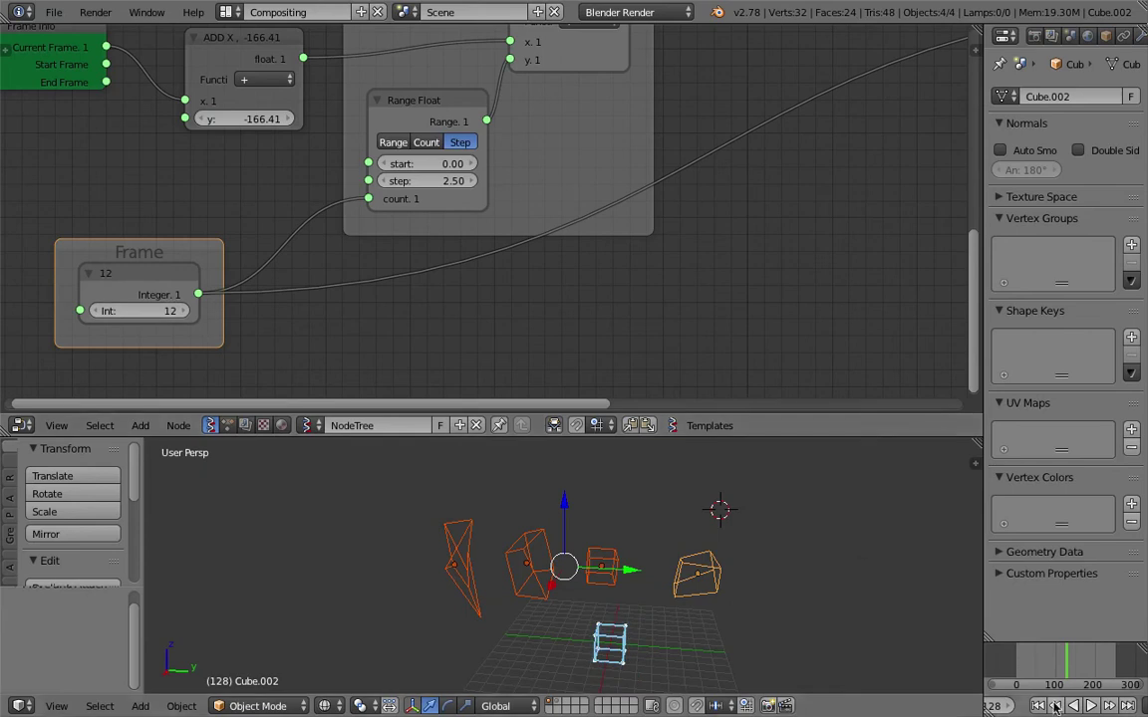
{"action": "key", "text": "alt+a"}
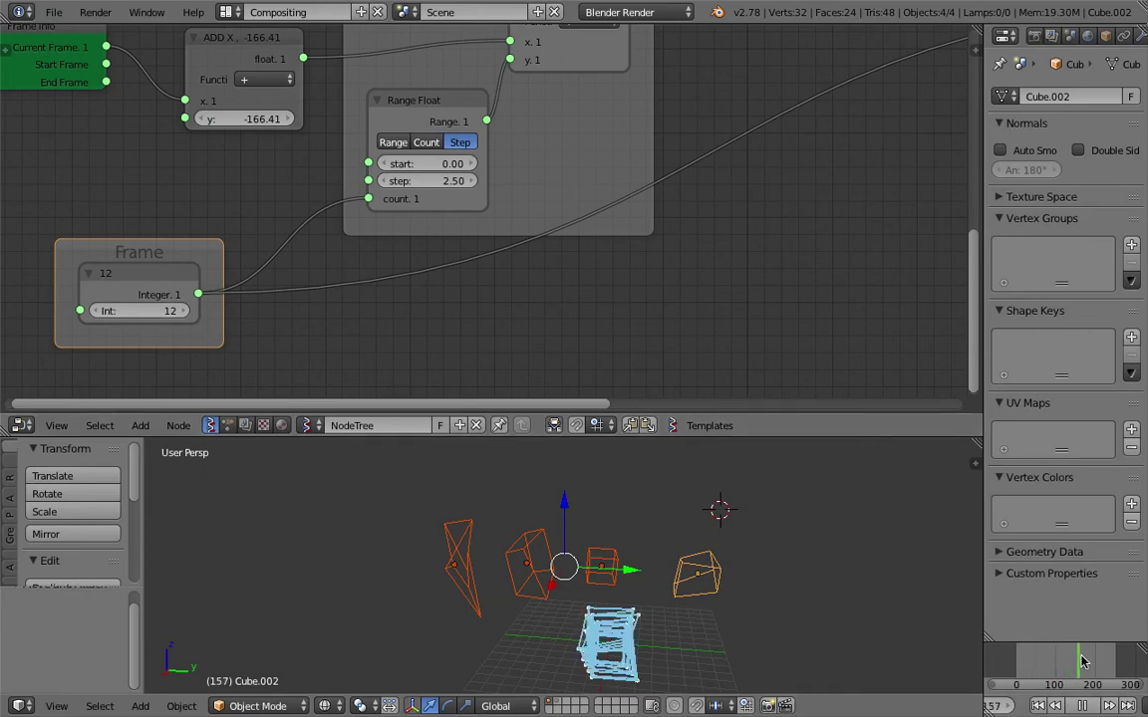
{"action": "mouse_move", "coordinate": [1088, 662]}
{"action": "left_mouse_down"}
{"action": "mouse_move", "coordinate": [1109, 661]}
{"action": "mouse_move", "coordinate": [1072, 662]}
{"action": "left_mouse_up"}
{"action": "key", "text": "alt+a"}
Enlarge the 3D viewport at the node editor's expense and frame the cubes with free space above them.
{"action": "left_click_drag", "start_coordinate": [807, 437], "coordinate": [805, 366]}
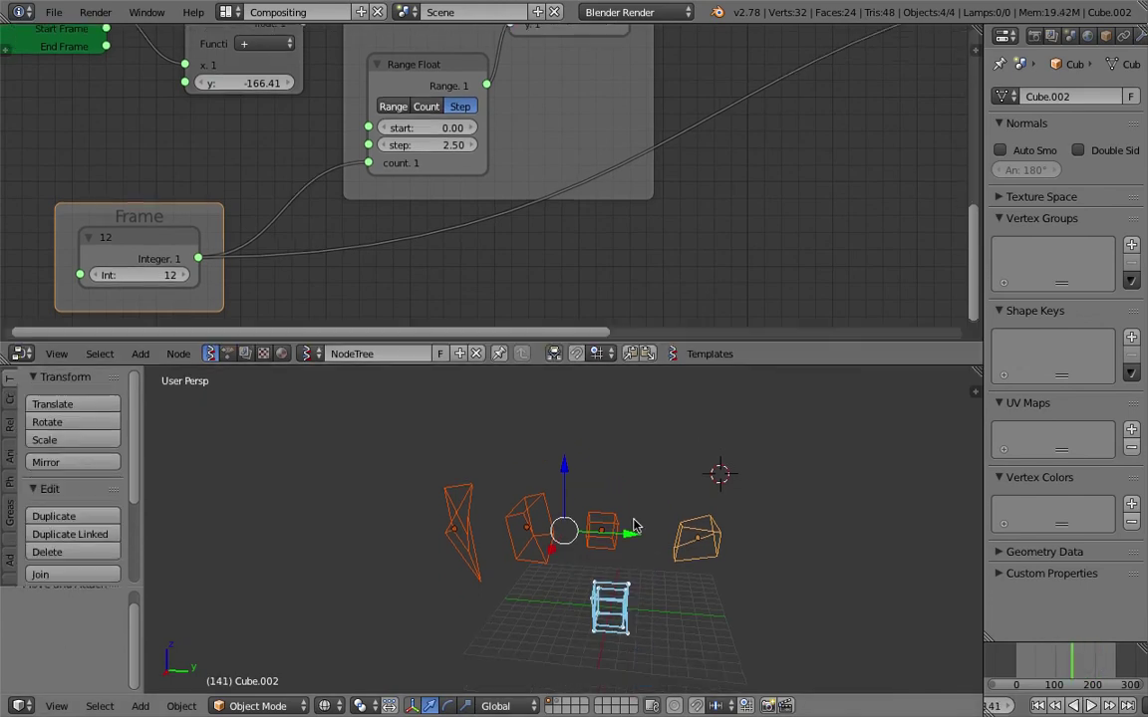
{"action": "scroll", "coordinate": [604, 554], "scroll_direction": "up", "scroll_amount": 2}
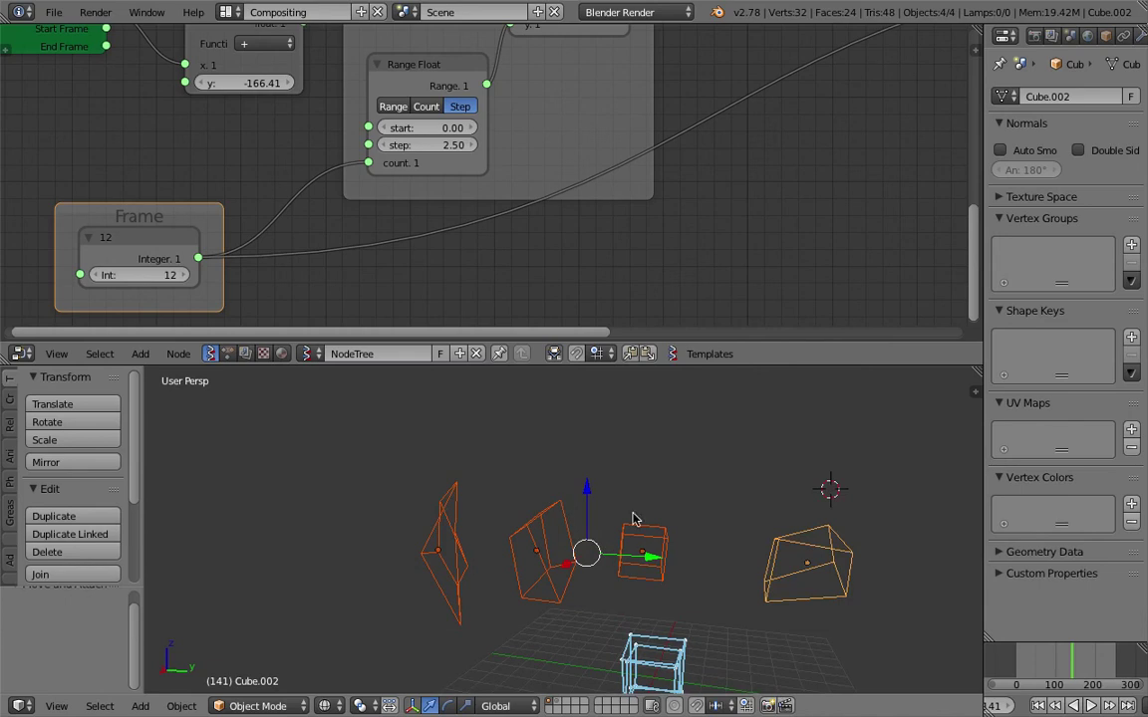
{"action": "scroll", "coordinate": [690, 557], "scroll_direction": "down", "scroll_amount": 3}
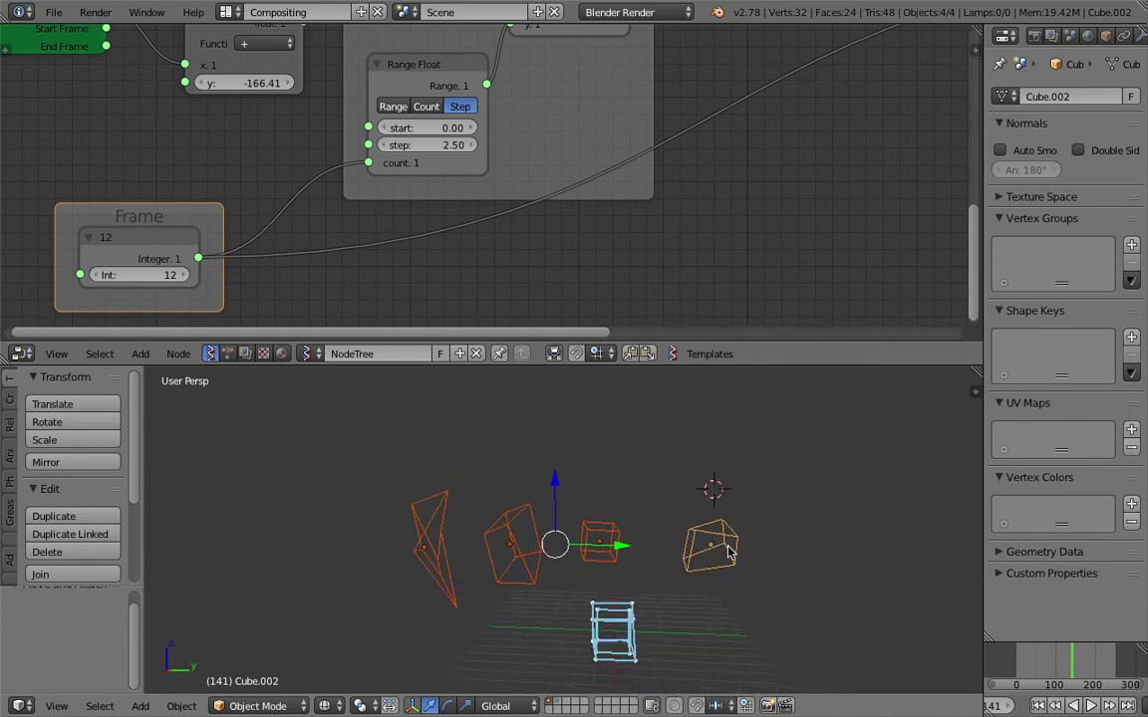
{"action": "middle_click_drag", "start_coordinate": [650, 519], "coordinate": [594, 584], "text": "shift"}
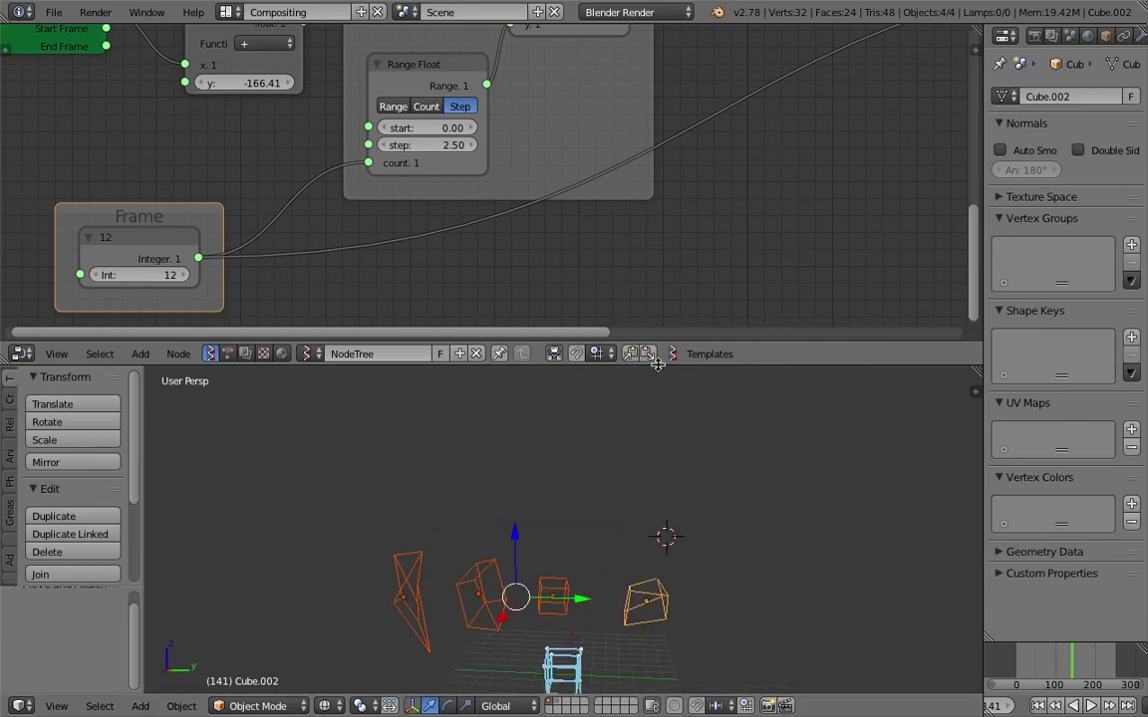
{"action": "left_click_drag", "start_coordinate": [658, 367], "coordinate": [659, 266]}
{"action": "key", "text": "shift+a"}
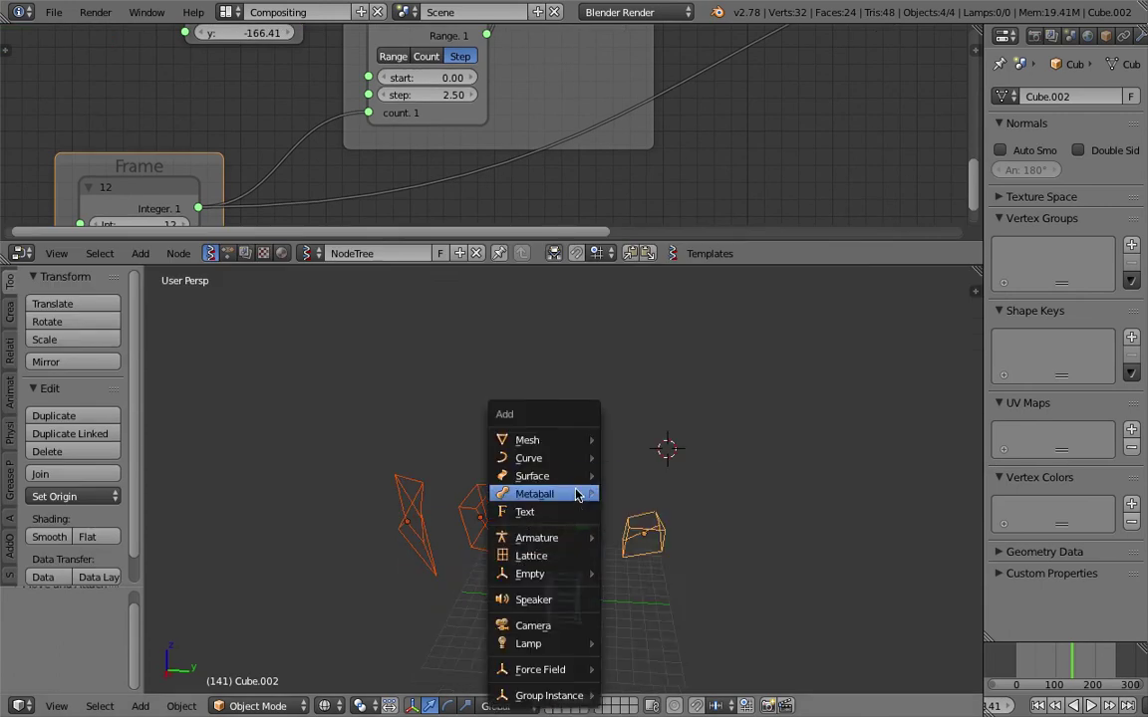
{"action": "mouse_move", "coordinate": [575, 496]}
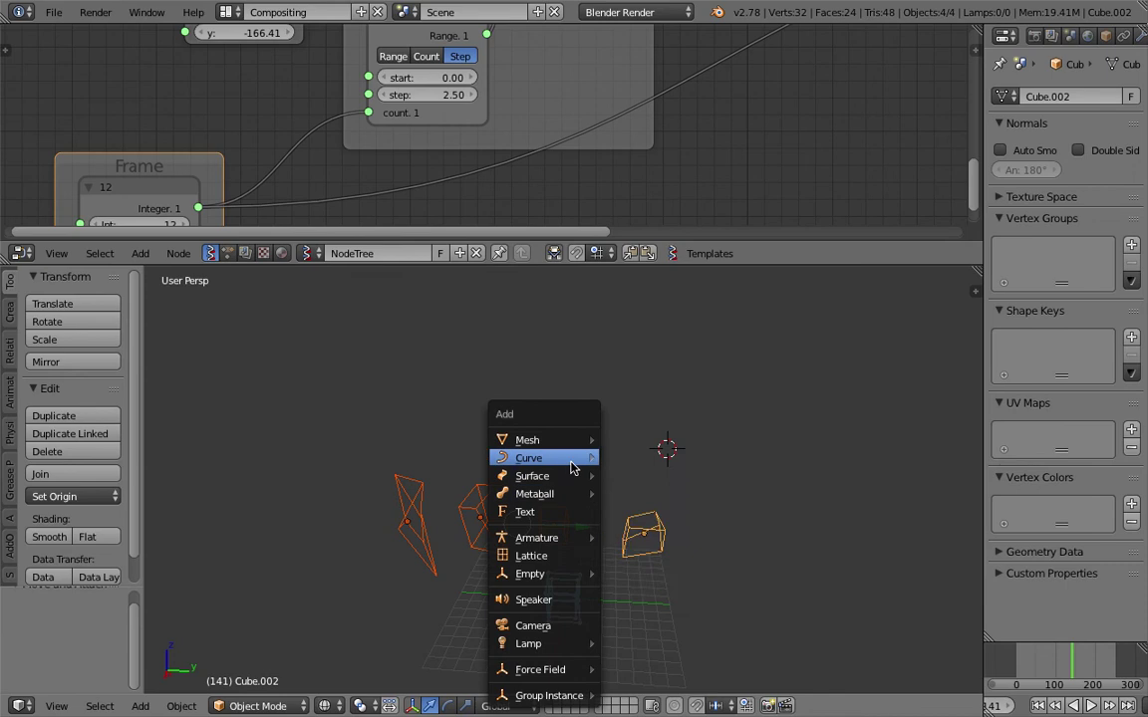
{"action": "mouse_move", "coordinate": [573, 448]}
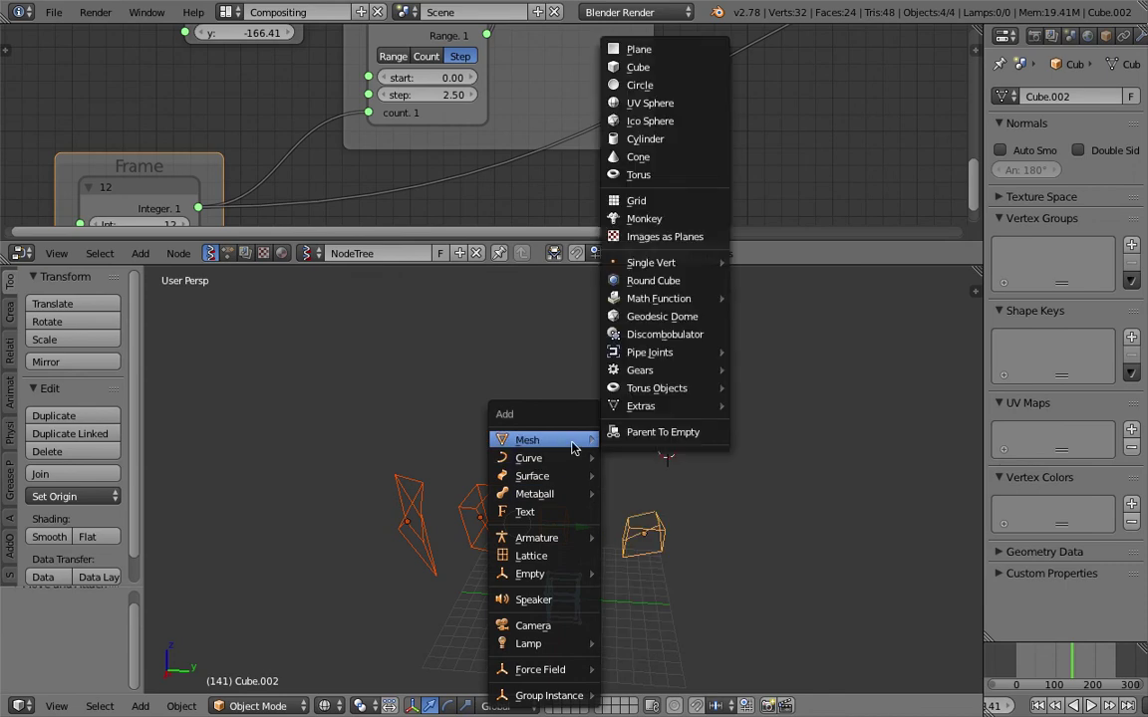
{"action": "key", "text": "Escape"}
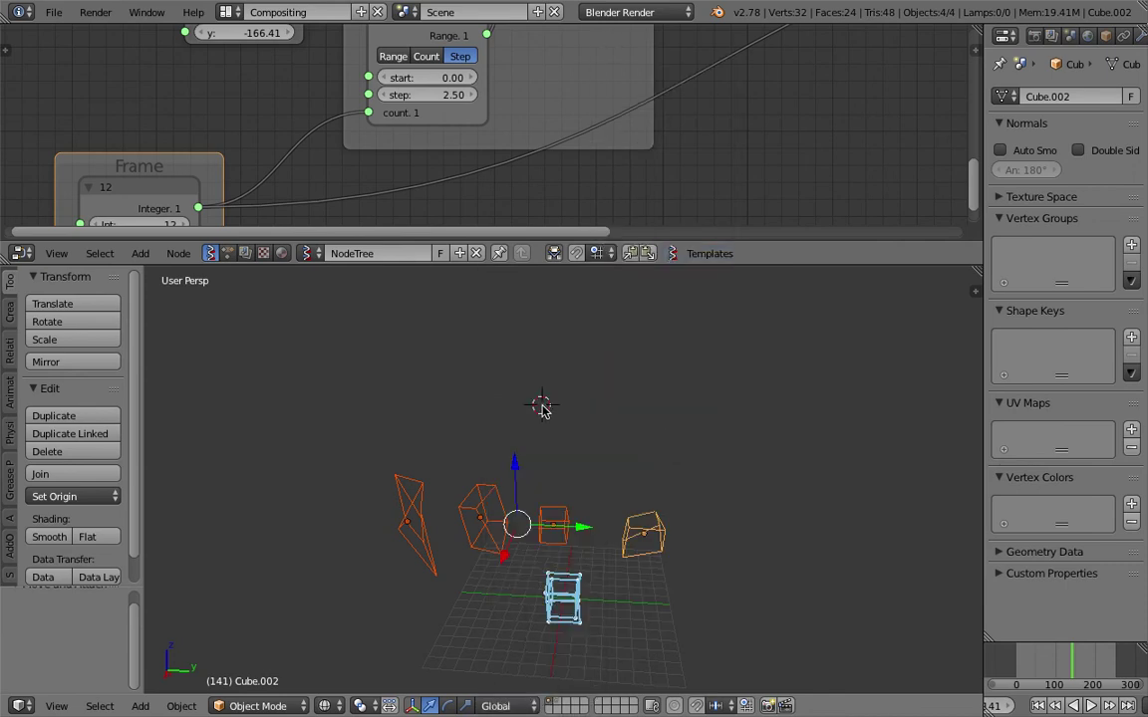
Add a text object and place it just above the source cubes.
{"action": "key", "text": "shift+a"}
{"action": "left_click", "coordinate": [488, 480]}
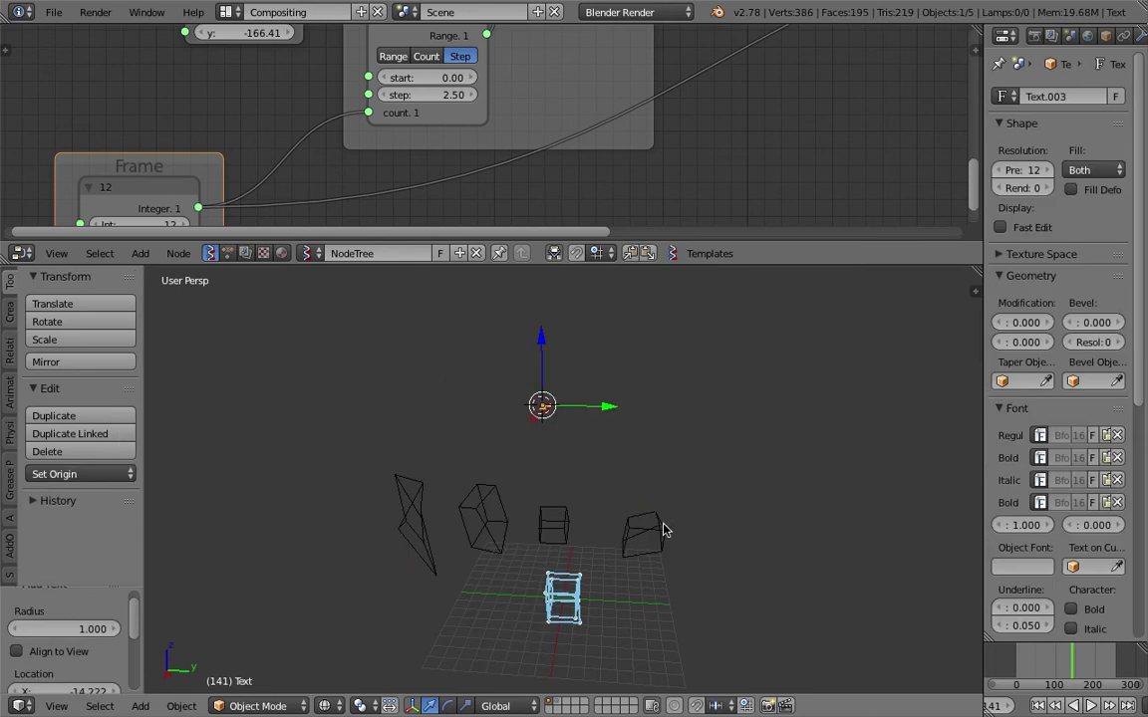
{"action": "key", "text": "g"}
{"action": "left_click", "coordinate": [530, 462]}
Rotate the text object 90° about X and 90° about Z, and scale it up.
{"action": "key", "text": "r"}
{"action": "type", "text": "x90"}
{"action": "key", "text": "Return"}
{"action": "key", "text": "s"}
{"action": "left_click", "coordinate": [613, 512]}
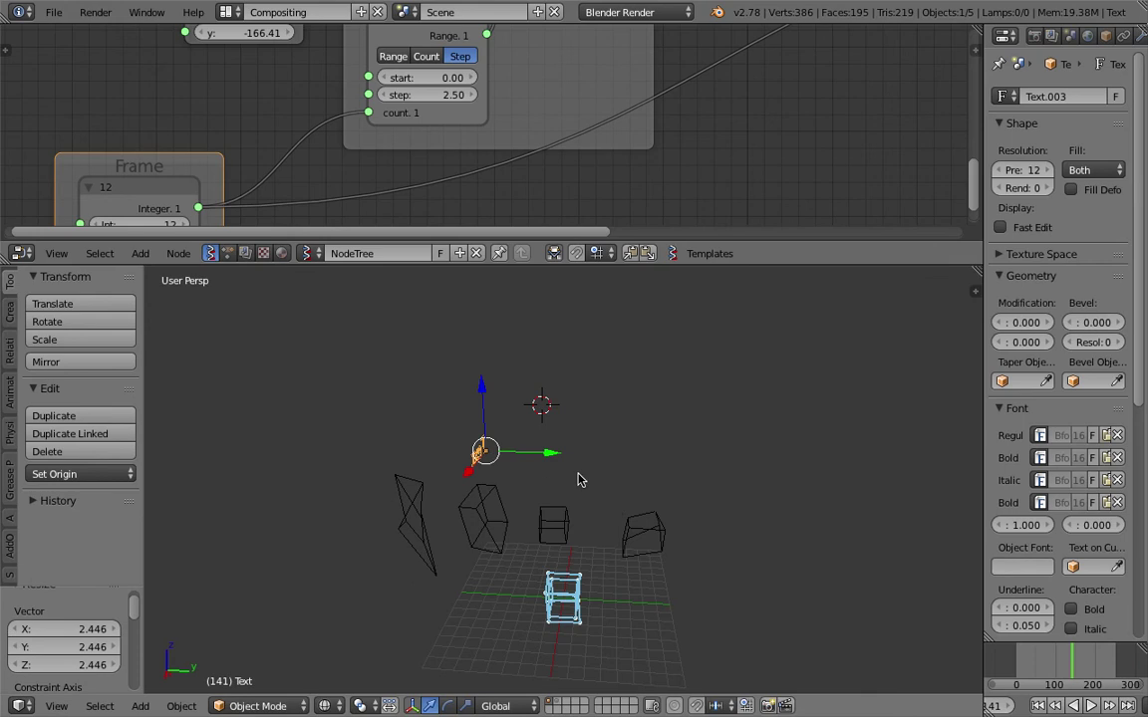
{"action": "key", "text": "r"}
{"action": "key", "text": "z"}
{"action": "type", "text": "90"}
{"action": "key", "text": "Return"}
{"action": "key", "text": "s"}
{"action": "left_click", "coordinate": [754, 407]}
Replace the default text with "ONE" and move the text object higher above the cubes.
{"action": "key", "text": "Tab"}
{"action": "left_click", "coordinate": [831, 402]}
{"action": "key", "text": "BackSpace"}
{"action": "key", "text": "BackSpace"}
{"action": "key", "text": "BackSpace"}
{"action": "key", "text": "BackSpace"}
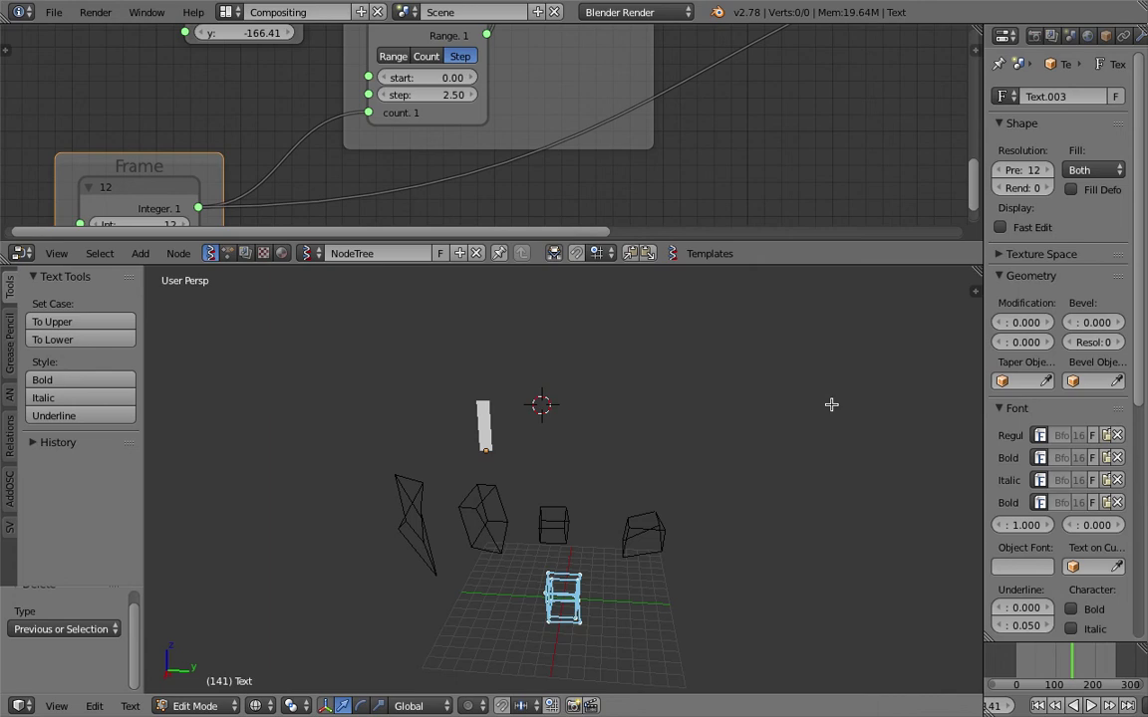
{"action": "type", "text": "ONE"}
{"action": "key", "text": "Tab"}
{"action": "left_click", "coordinate": [757, 404]}
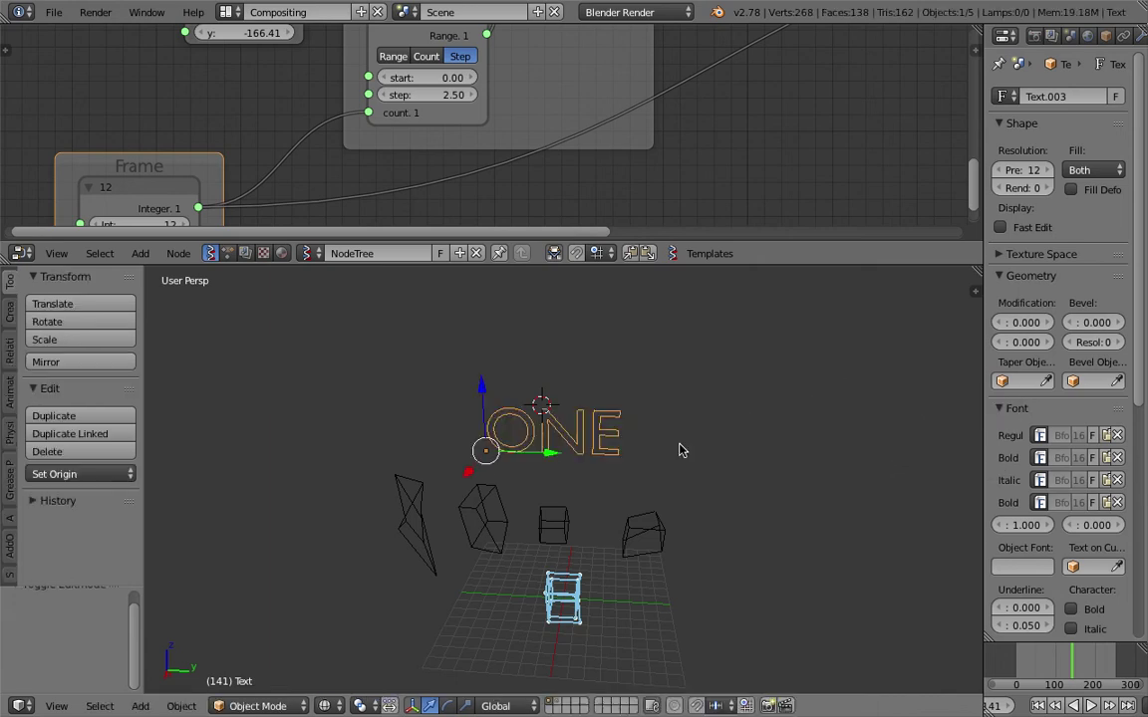
{"action": "key", "text": "g"}
{"action": "left_click", "coordinate": [639, 390]}
Duplicate the ONE text object, place the copy diagonally below it, and change its text to "TWO".
{"action": "middle_click_drag", "start_coordinate": [675, 391], "coordinate": [641, 387], "text": "shift"}
{"action": "key", "text": "shift+d"}
{"action": "left_click", "coordinate": [646, 433]}
{"action": "key", "text": "Tab"}
{"action": "left_click", "coordinate": [742, 426]}
{"action": "key", "text": "BackSpace"}
{"action": "key", "text": "BackSpace"}
{"action": "key", "text": "BackSpace"}
{"action": "type", "text": "TWO"}
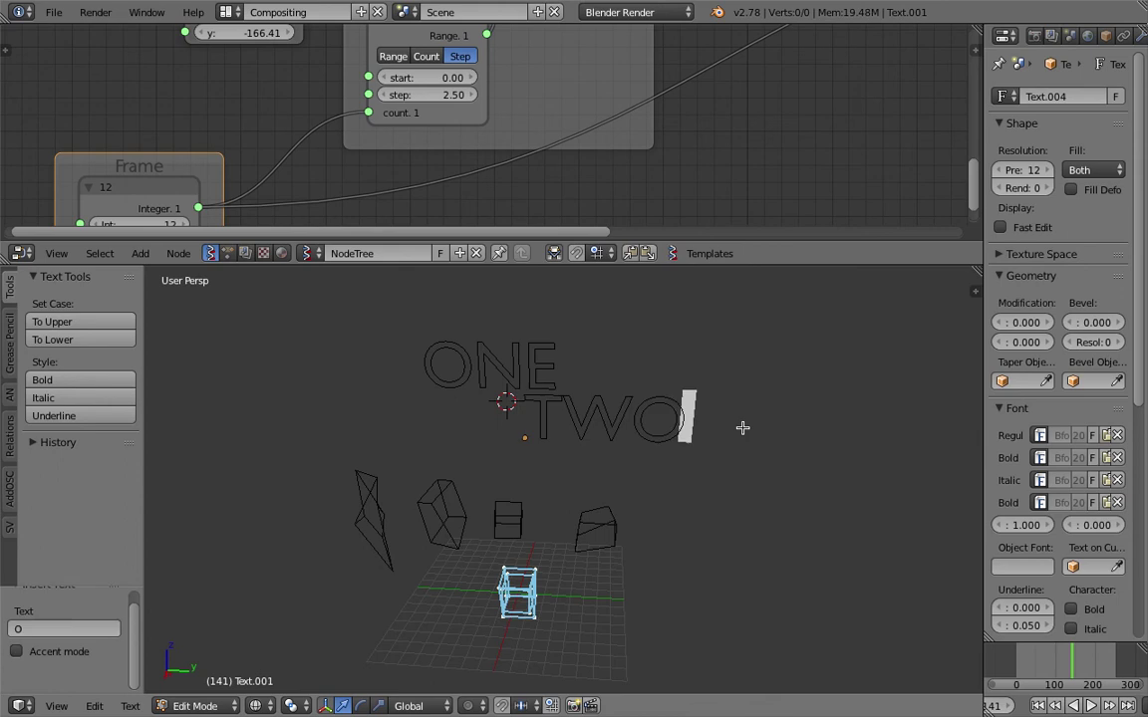
{"action": "key", "text": "Tab"}
{"action": "left_click", "coordinate": [648, 429]}
Duplicate the TWO text object, place the copy diagonally below it, and change its text to "THREE".
{"action": "key", "text": "shift+d"}
{"action": "left_click", "coordinate": [747, 482]}
{"action": "key", "text": "Tab"}
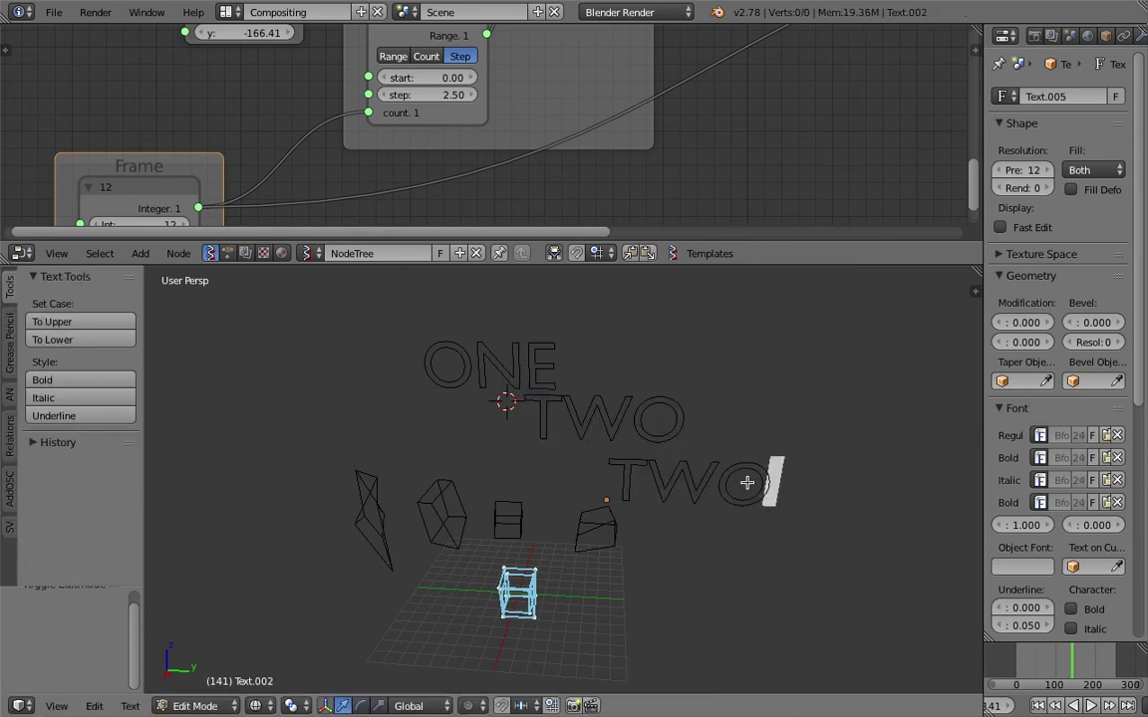
{"action": "key", "text": "Tab"}
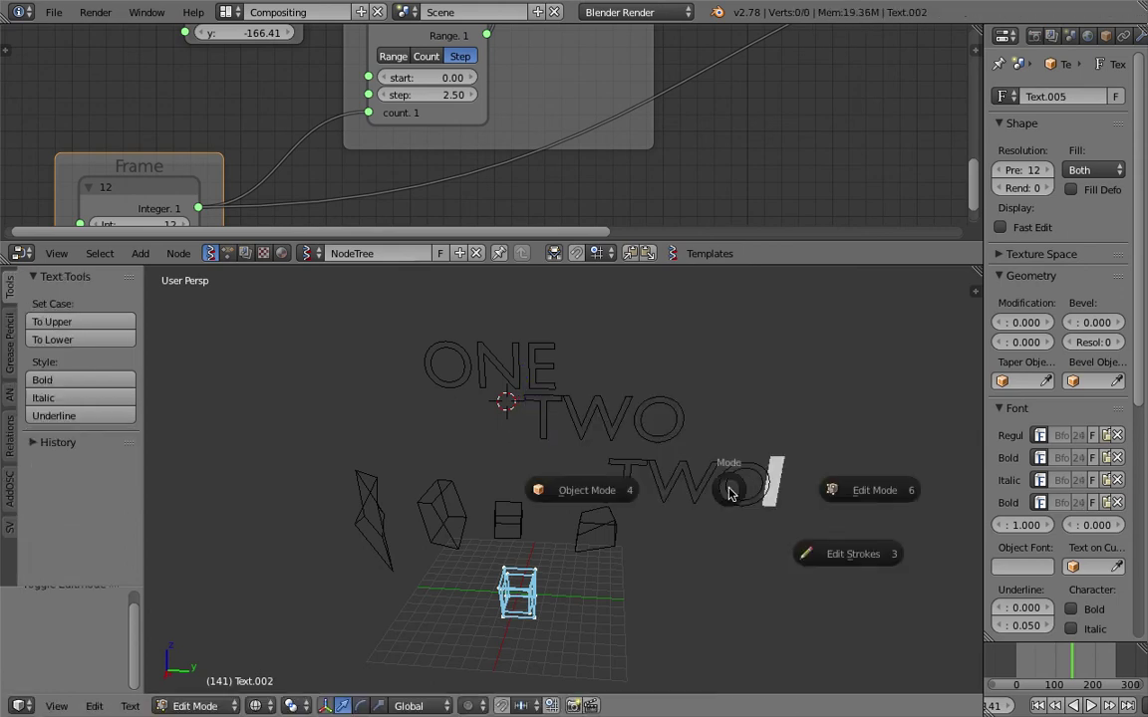
{"action": "left_click", "coordinate": [831, 490]}
{"action": "key", "text": "BackSpace"}
{"action": "key", "text": "BackSpace"}
{"action": "type", "text": "HREE"}
{"action": "key", "text": "Tab"}
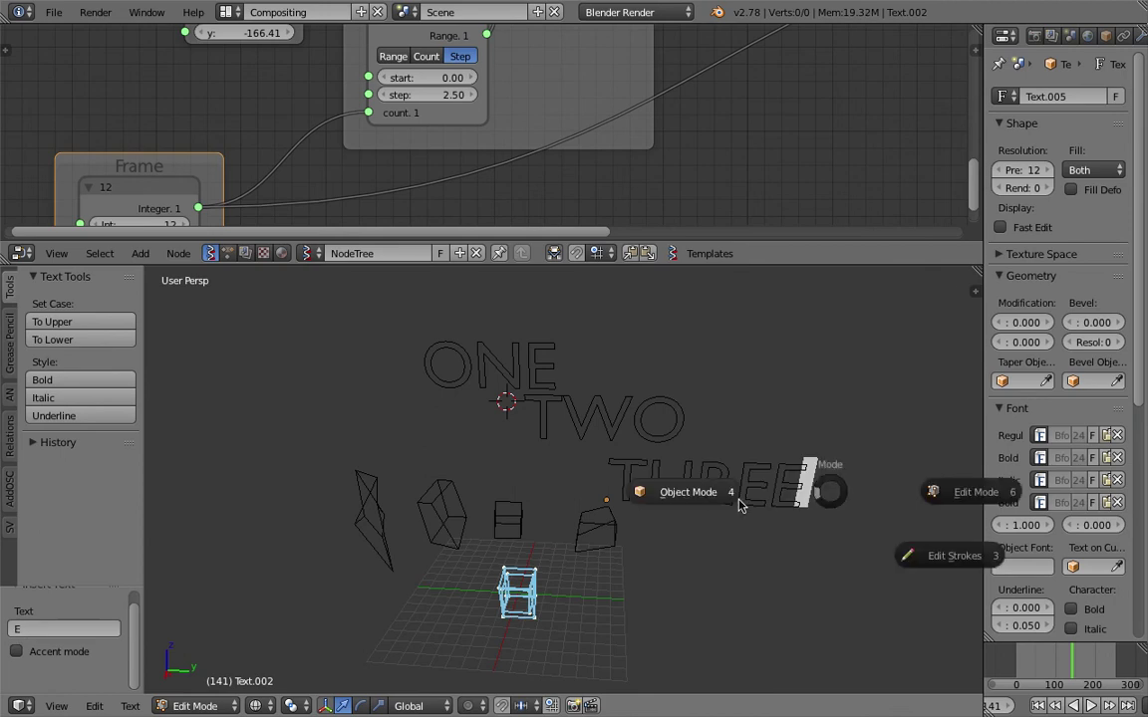
{"action": "left_click", "coordinate": [735, 503]}
Save the file and select the ONE, TWO and THREE text objects in turn.
{"action": "middle_click_drag", "start_coordinate": [492, 375], "coordinate": [472, 380], "text": "shift"}
{"action": "key", "text": "ctrl+s"}
{"action": "left_click", "coordinate": [476, 377]}
{"action": "right_click", "coordinate": [477, 377]}
{"action": "right_click", "coordinate": [590, 420]}
{"action": "right_click", "coordinate": [627, 467]}
{"action": "key", "text": "ctrl+s"}
{"action": "left_click", "coordinate": [618, 464]}
Widen the properties area and give the ONE, TWO and THREE text objects an extrusion of about 0.091.
{"action": "right_click", "coordinate": [511, 371]}
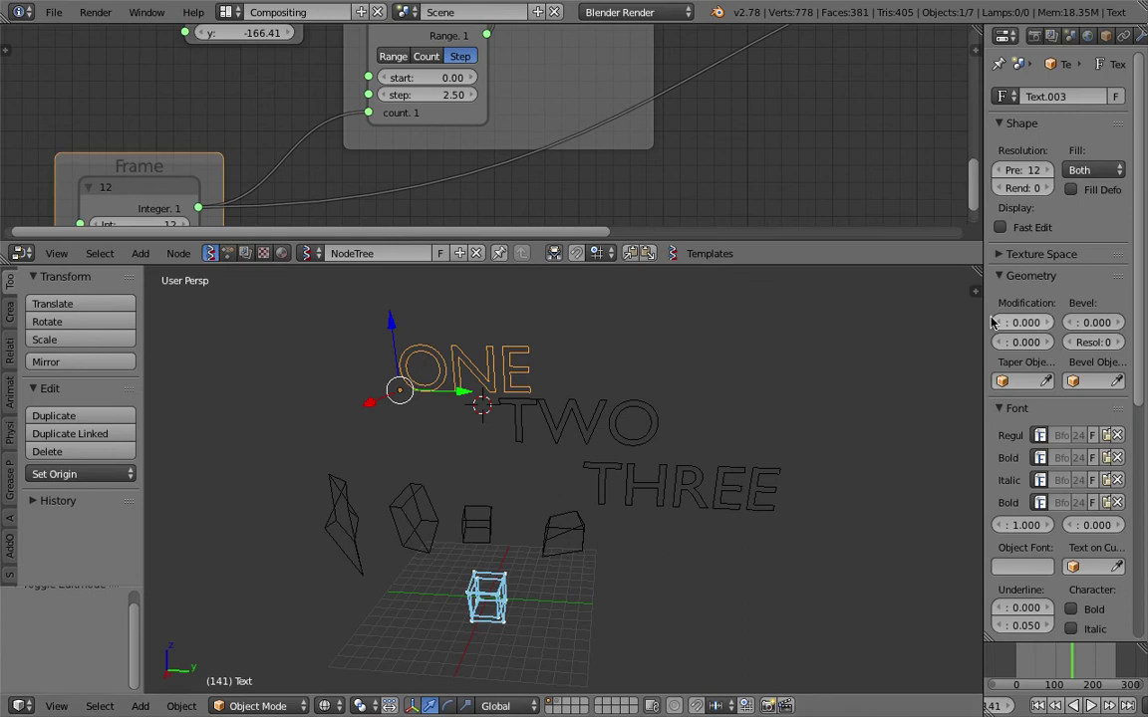
{"action": "left_click_drag", "start_coordinate": [984, 319], "coordinate": [853, 329]}
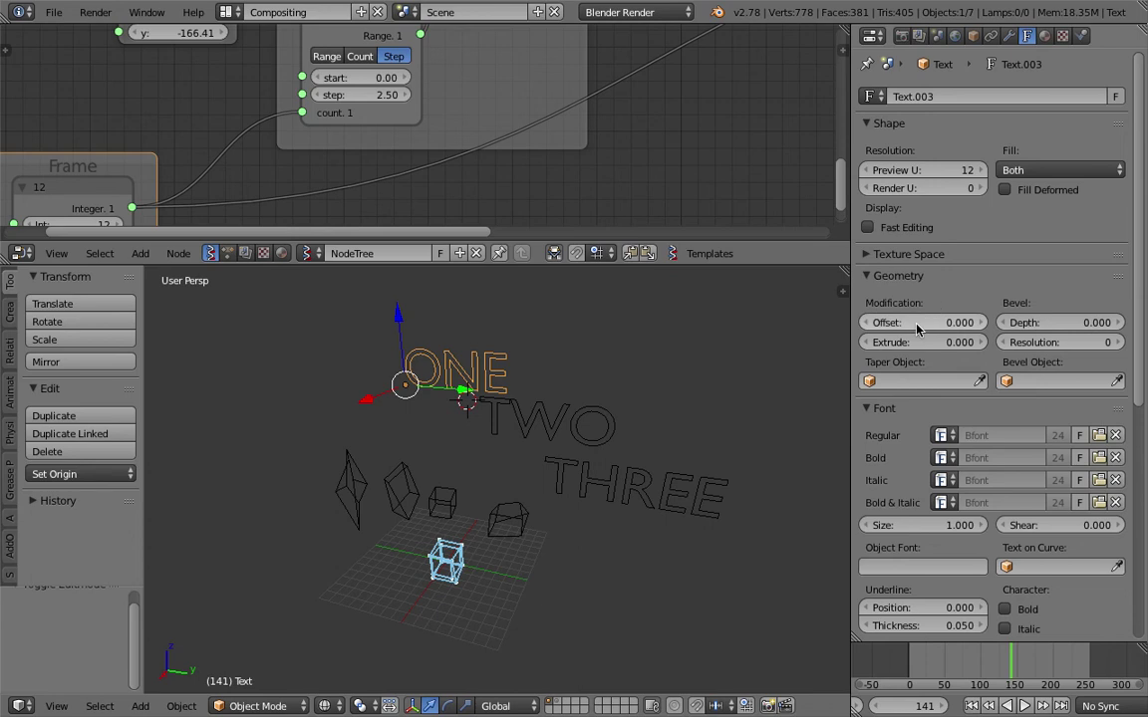
{"action": "left_click", "coordinate": [1009, 35]}
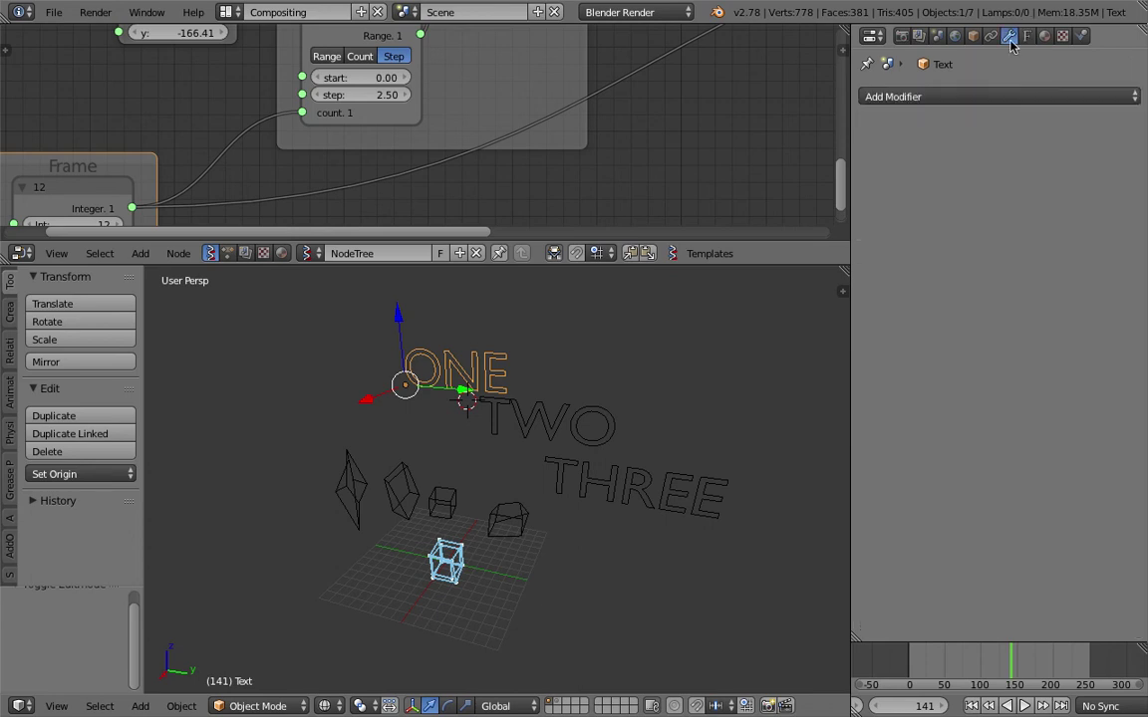
{"action": "left_click", "coordinate": [1027, 36]}
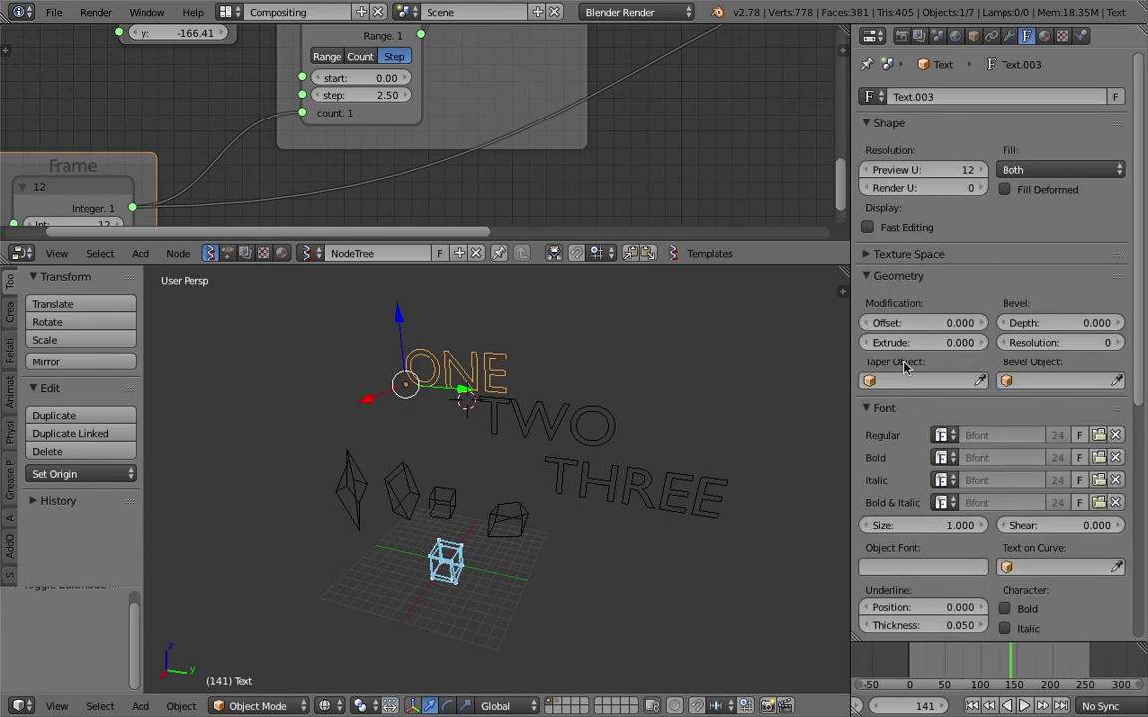
{"action": "left_click_drag", "start_coordinate": [922, 342], "coordinate": [947, 342]}
{"action": "right_click", "coordinate": [565, 416]}
{"action": "right_click", "coordinate": [628, 499]}
{"action": "middle_click_drag", "start_coordinate": [569, 386], "coordinate": [586, 389]}
Select the ONE, TWO and THREE text objects together and convert them to meshes.
{"action": "right_click", "coordinate": [427, 351]}
{"action": "right_click", "coordinate": [530, 423], "text": "shift"}
{"action": "right_click", "coordinate": [571, 452], "text": "shift"}
{"action": "key", "text": "space"}
{"action": "type", "text": "conver"}
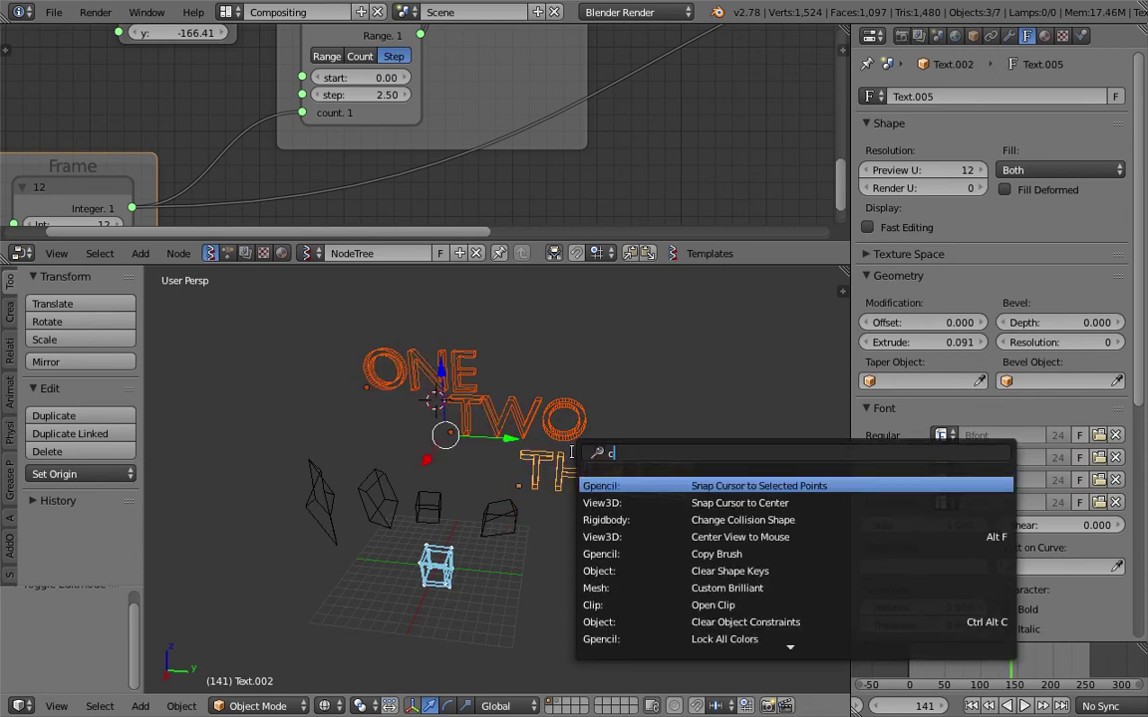
{"action": "key", "text": "Return"}
{"action": "key", "text": "Return"}
{"action": "right_click", "coordinate": [510, 419]}
{"action": "right_click", "coordinate": [561, 468]}
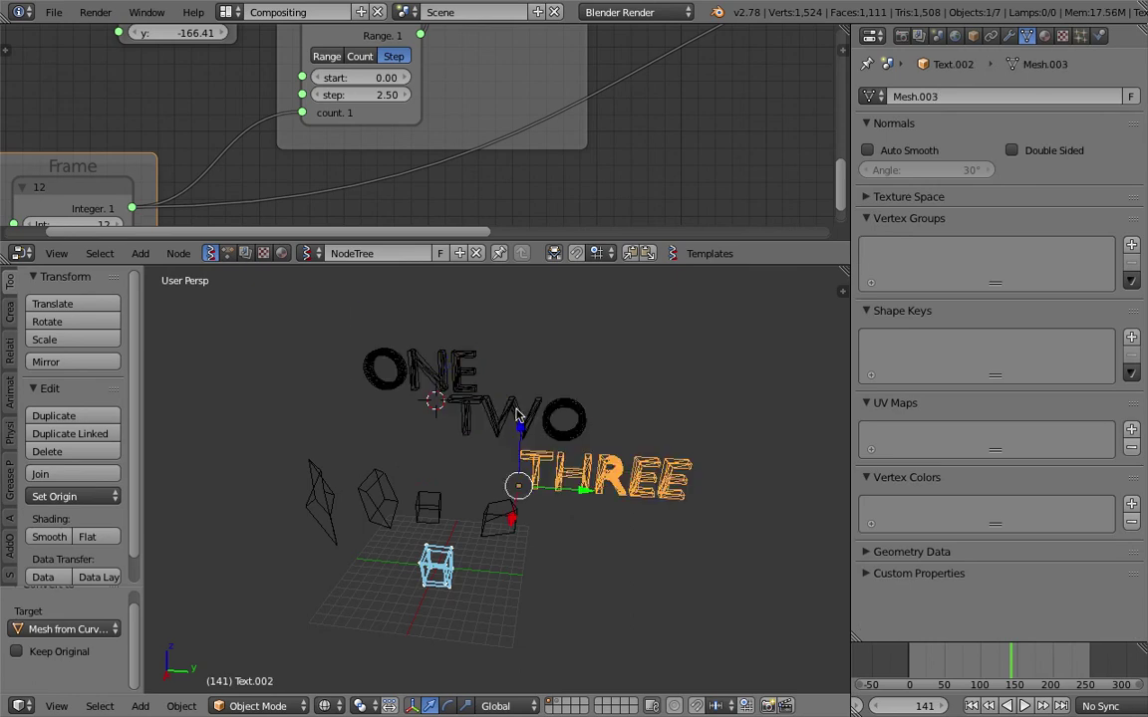
Add a particle system to the ONE mesh with emission end 1, emitting from the volume, and save the file.
{"action": "right_click", "coordinate": [443, 377]}
{"action": "left_click", "coordinate": [1082, 36]}
{"action": "left_click", "coordinate": [987, 153]}
{"action": "double_click", "coordinate": [950, 274]}
{"action": "type", "text": "1"}
{"action": "key", "text": "Return"}
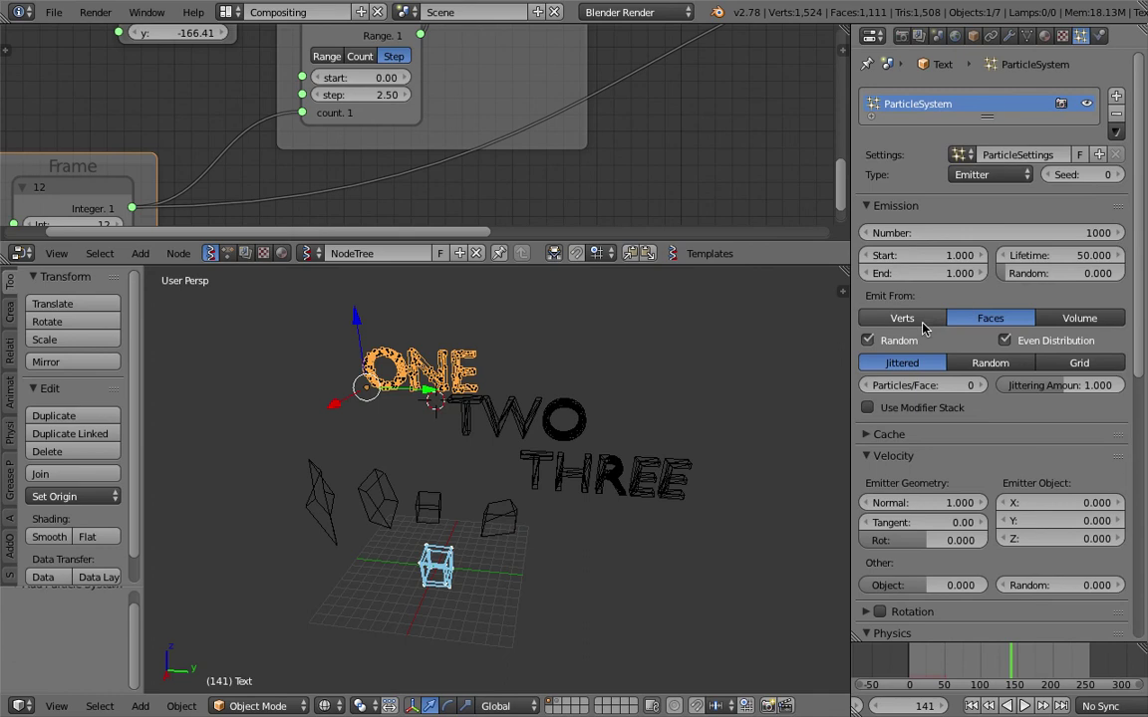
{"action": "left_click", "coordinate": [1080, 318]}
{"action": "key", "text": "ctrl+s"}
{"action": "left_click", "coordinate": [554, 400]}
Set the ONE particle system's physics to No and its lifetime to 200.
{"action": "scroll", "coordinate": [894, 489], "scroll_direction": "down", "scroll_amount": 5}
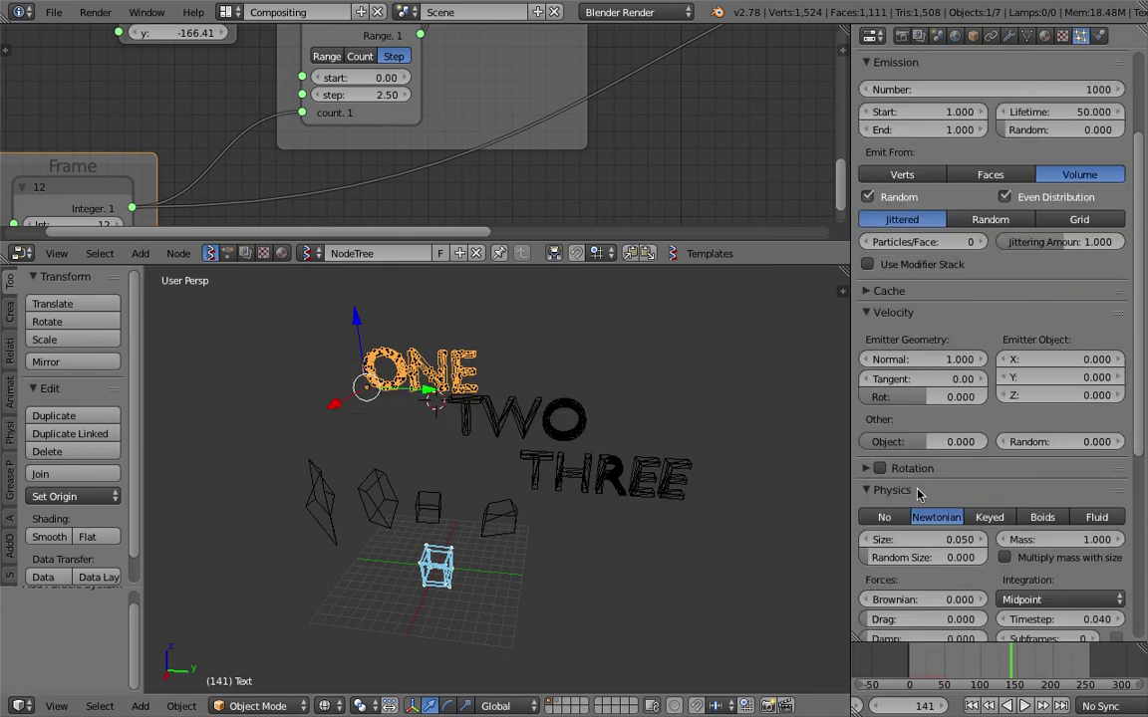
{"action": "scroll", "coordinate": [894, 488], "scroll_direction": "up", "scroll_amount": 5}
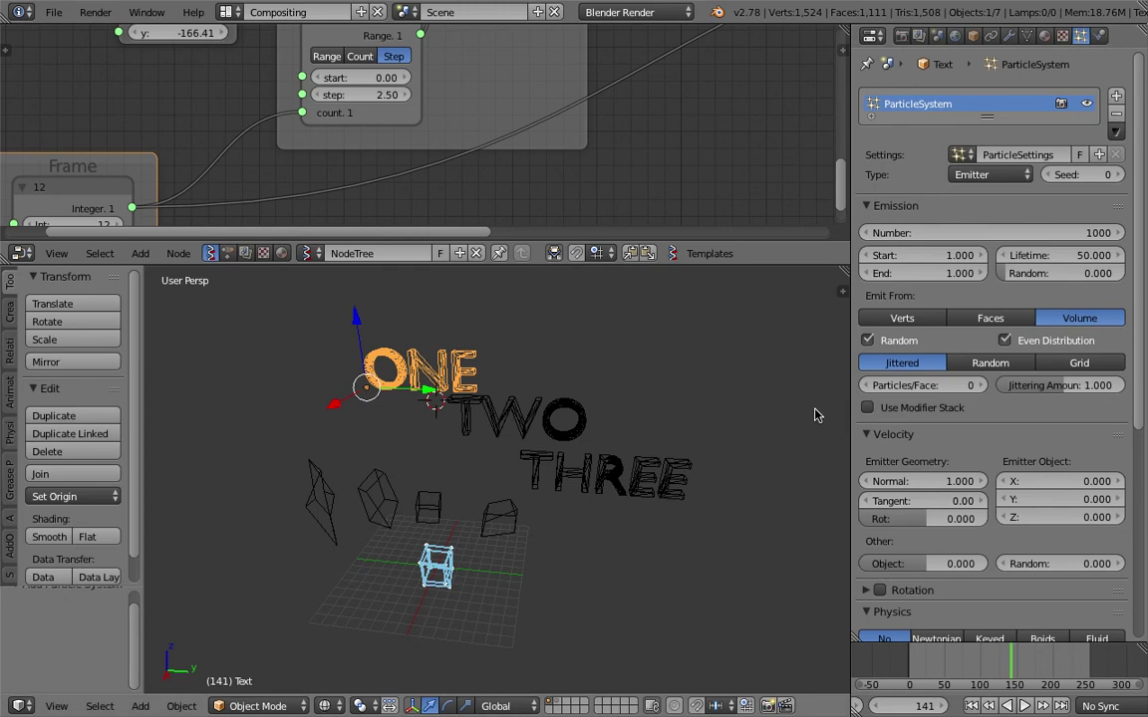
{"action": "left_click", "coordinate": [1050, 255]}
{"action": "type", "text": "200"}
{"action": "key", "text": "Return"}
Add particle systems to the TWO and THREE meshes and assign both the existing ParticleSettings.
{"action": "right_click", "coordinate": [547, 430]}
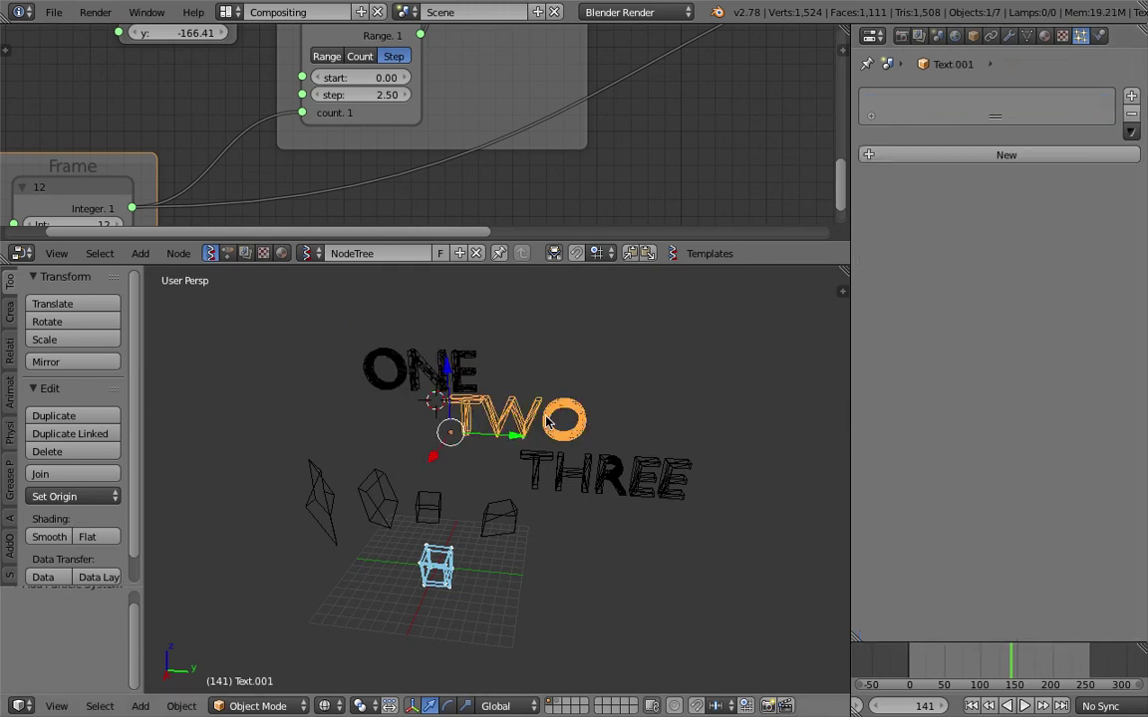
{"action": "left_click", "coordinate": [957, 154]}
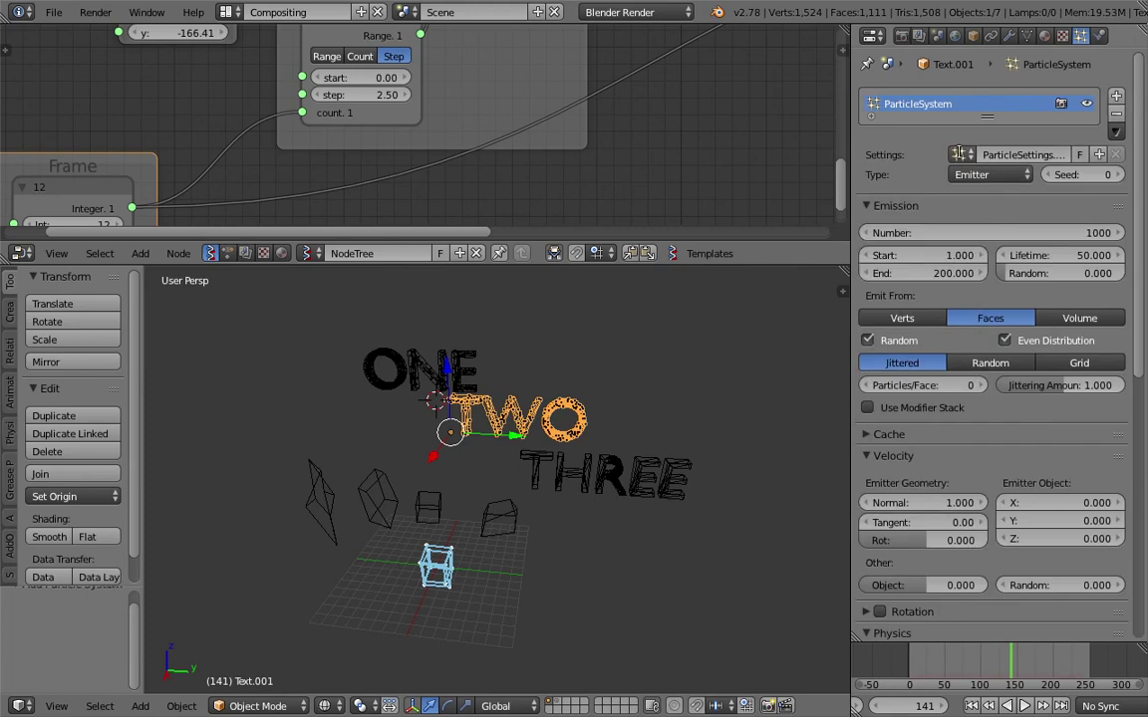
{"action": "left_click", "coordinate": [959, 155]}
{"action": "left_click", "coordinate": [951, 183]}
{"action": "right_click", "coordinate": [658, 468]}
{"action": "left_click", "coordinate": [973, 152]}
{"action": "left_click", "coordinate": [961, 157]}
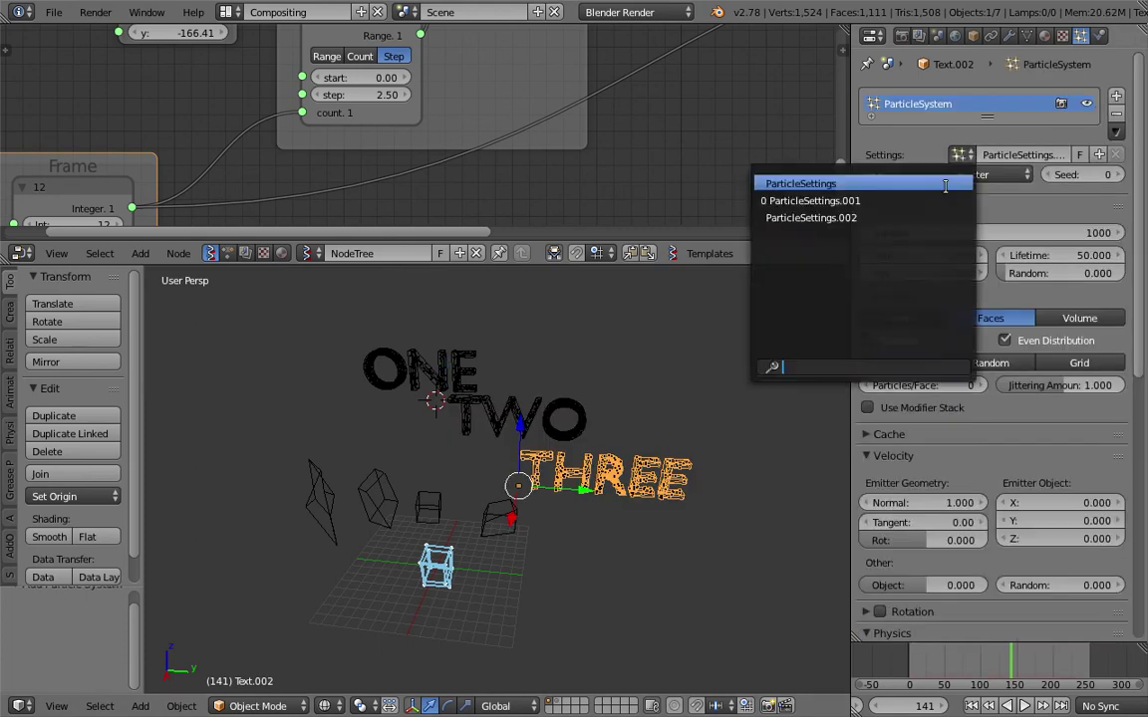
{"action": "left_click", "coordinate": [942, 183]}
Save the file over interpolation_simple_004.blend and select the text meshes in turn.
{"action": "key", "text": "ctrl+s"}
{"action": "right_click", "coordinate": [467, 376]}
{"action": "key", "text": "ctrl+s"}
{"action": "right_click", "coordinate": [518, 420]}
{"action": "left_click", "coordinate": [539, 423]}
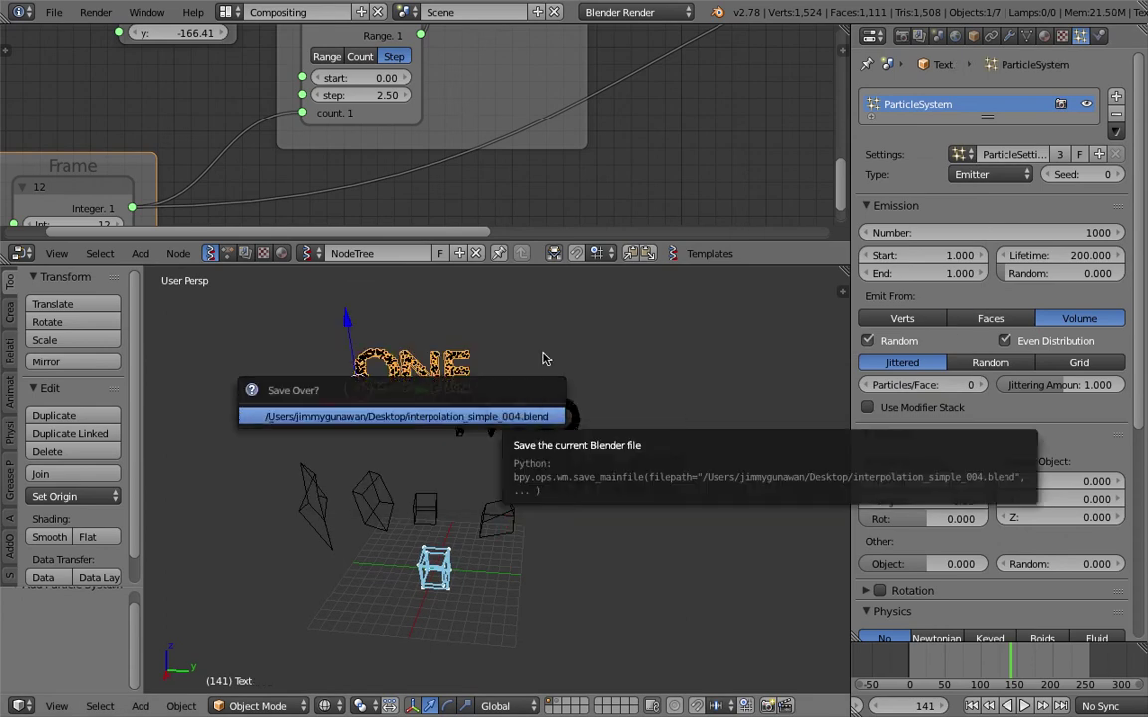
{"action": "right_click", "coordinate": [568, 417]}
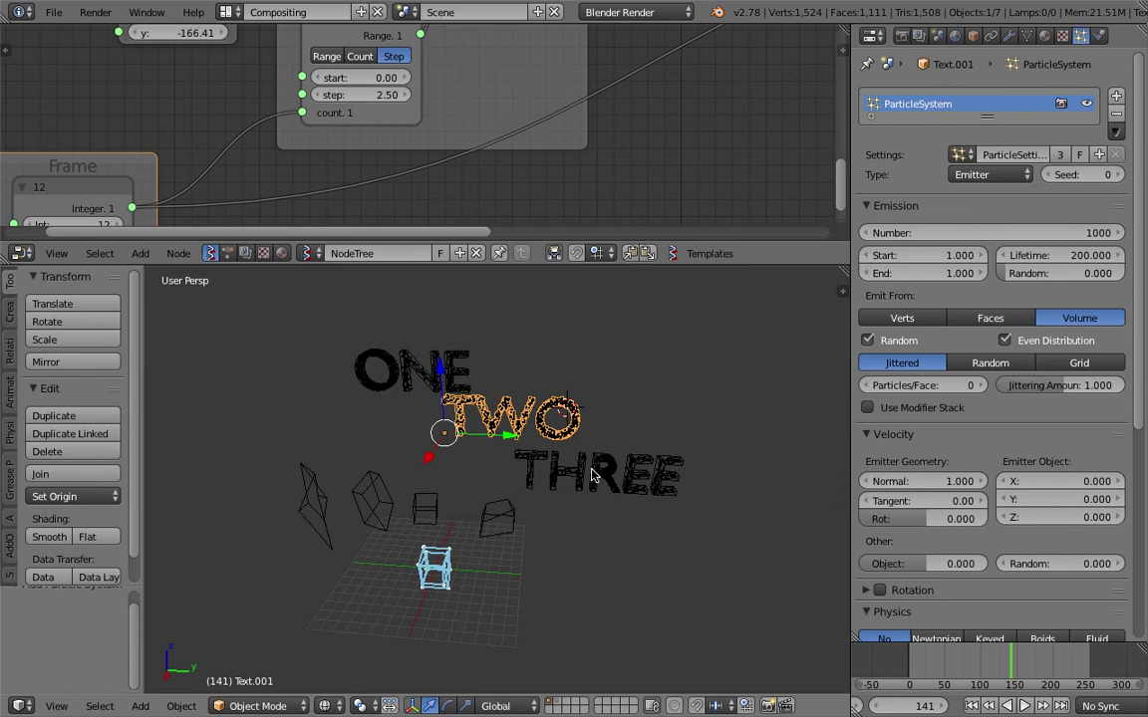
{"action": "right_click", "coordinate": [593, 477]}
Select the ONE, TWO and THREE meshes together with TWO active, and save over the existing file.
{"action": "right_click", "coordinate": [432, 389]}
{"action": "right_click", "coordinate": [505, 409], "text": "shift"}
{"action": "right_click", "coordinate": [576, 463], "text": "shift"}
{"action": "right_click", "coordinate": [538, 427], "text": "shift"}
{"action": "key", "text": "ctrl+s"}
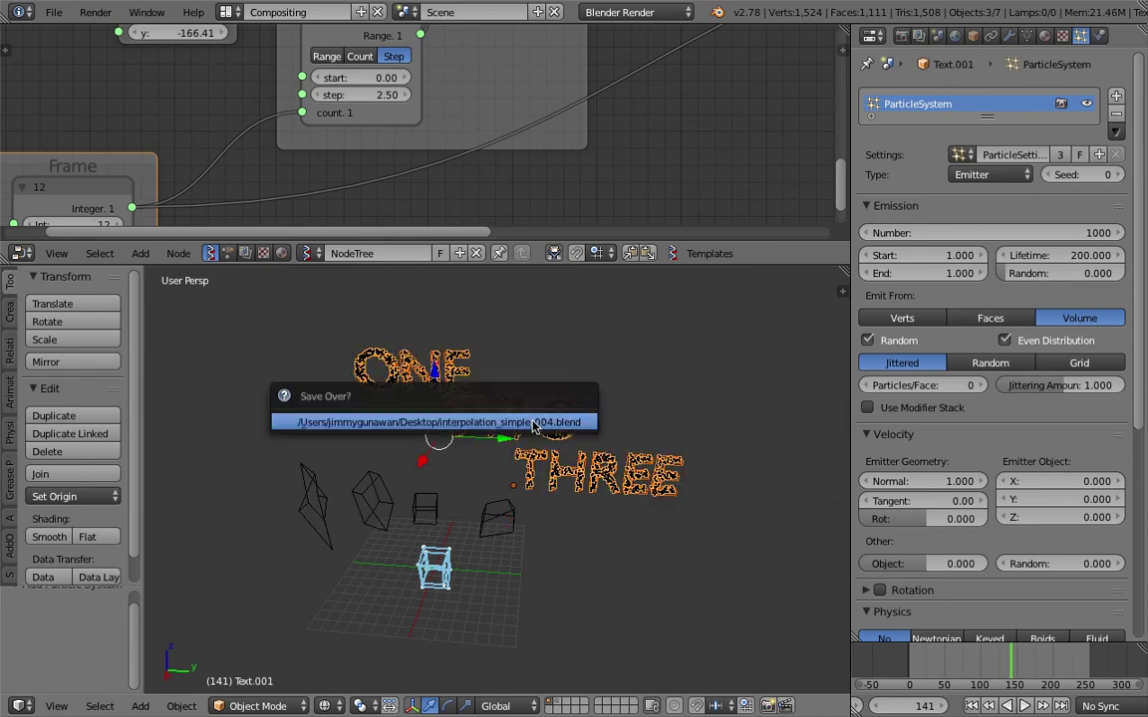
{"action": "left_click", "coordinate": [535, 426]}
Enlarge the node editor above the 3D view and save the file.
{"action": "scroll", "coordinate": [535, 427], "scroll_direction": "down", "scroll_amount": 2}
{"action": "middle_click_drag", "start_coordinate": [535, 427], "coordinate": [552, 474], "text": "shift"}
{"action": "scroll", "coordinate": [364, 153], "scroll_direction": "down", "scroll_amount": 5}
{"action": "scroll", "coordinate": [363, 155], "scroll_direction": "down", "scroll_amount": 1}
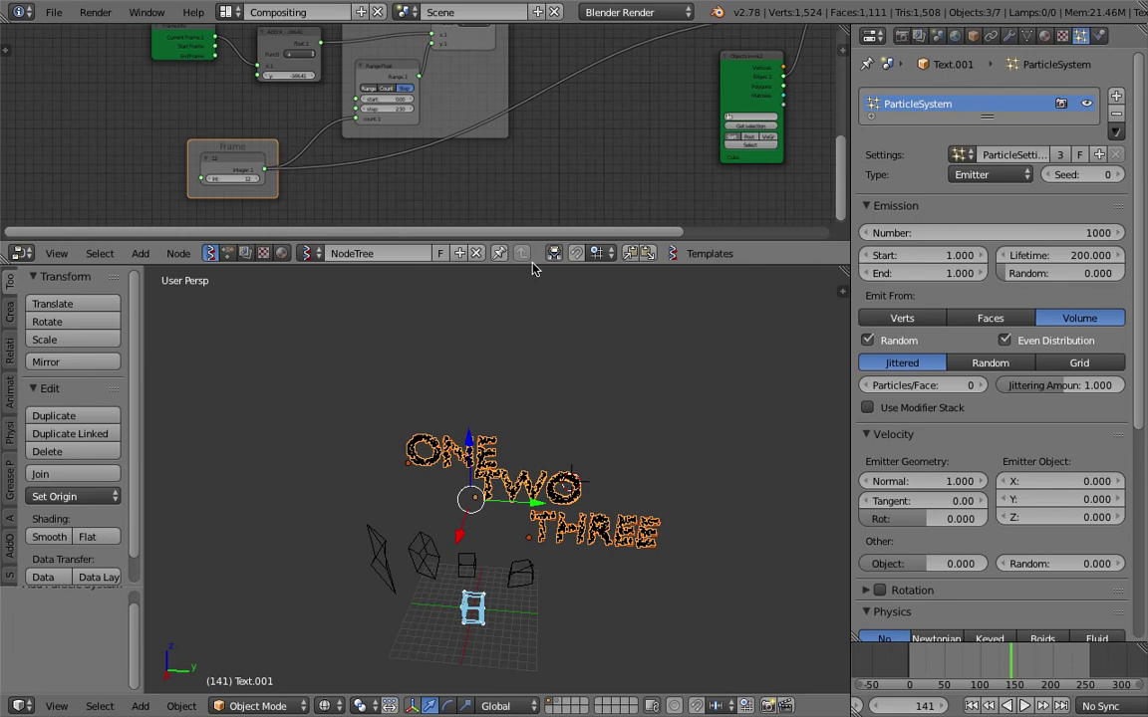
{"action": "left_click_drag", "start_coordinate": [535, 265], "coordinate": [532, 412]}
{"action": "middle_click_drag", "start_coordinate": [297, 209], "coordinate": [357, 226]}
{"action": "key", "text": "ctrl+s"}
{"action": "left_click", "coordinate": [359, 226]}
Hide the tool shelf of the 3D view to give the text meshes more room.
{"action": "scroll", "coordinate": [349, 171], "scroll_direction": "up", "scroll_amount": 2}
{"action": "scroll", "coordinate": [495, 538], "scroll_direction": "up", "scroll_amount": 3}
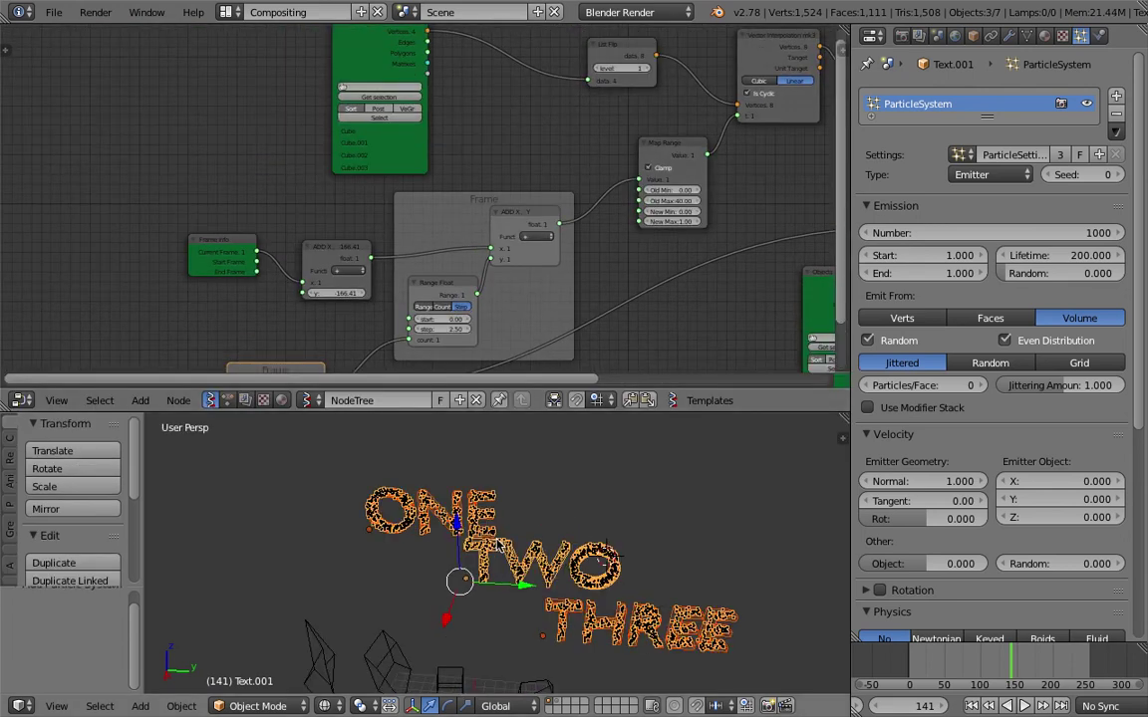
{"action": "scroll", "coordinate": [495, 538], "scroll_direction": "up", "scroll_amount": 1}
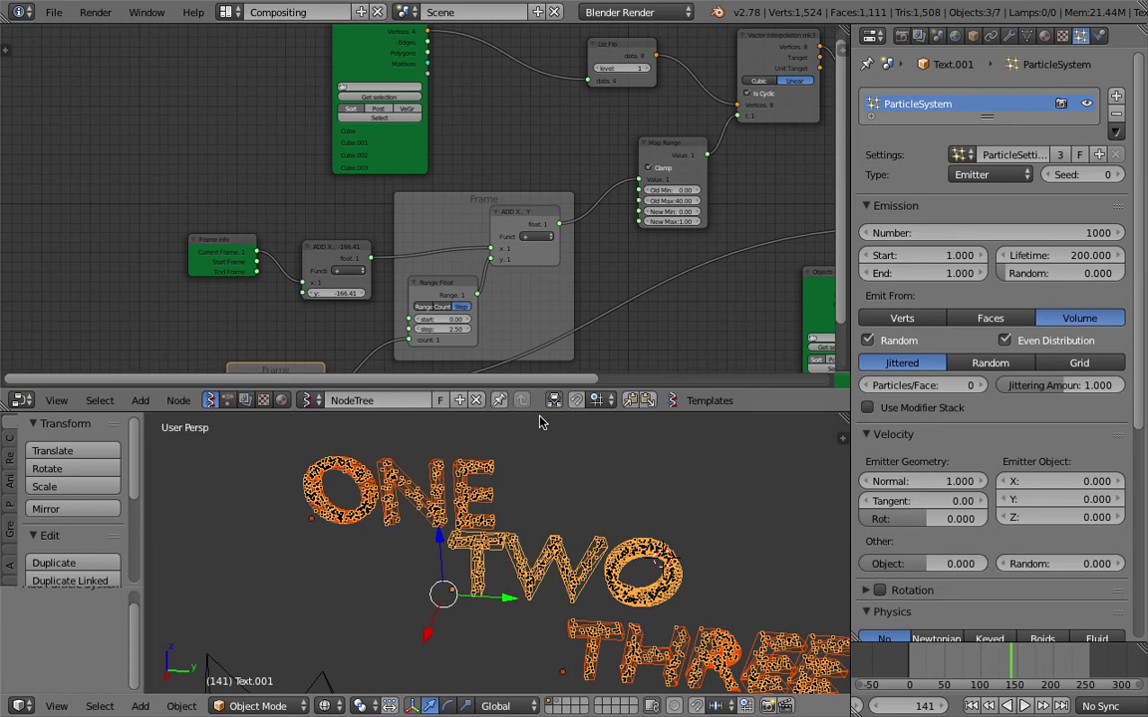
{"action": "left_click_drag", "start_coordinate": [541, 418], "coordinate": [40, 452]}
{"action": "scroll", "coordinate": [329, 479], "scroll_direction": "down", "scroll_amount": 2}
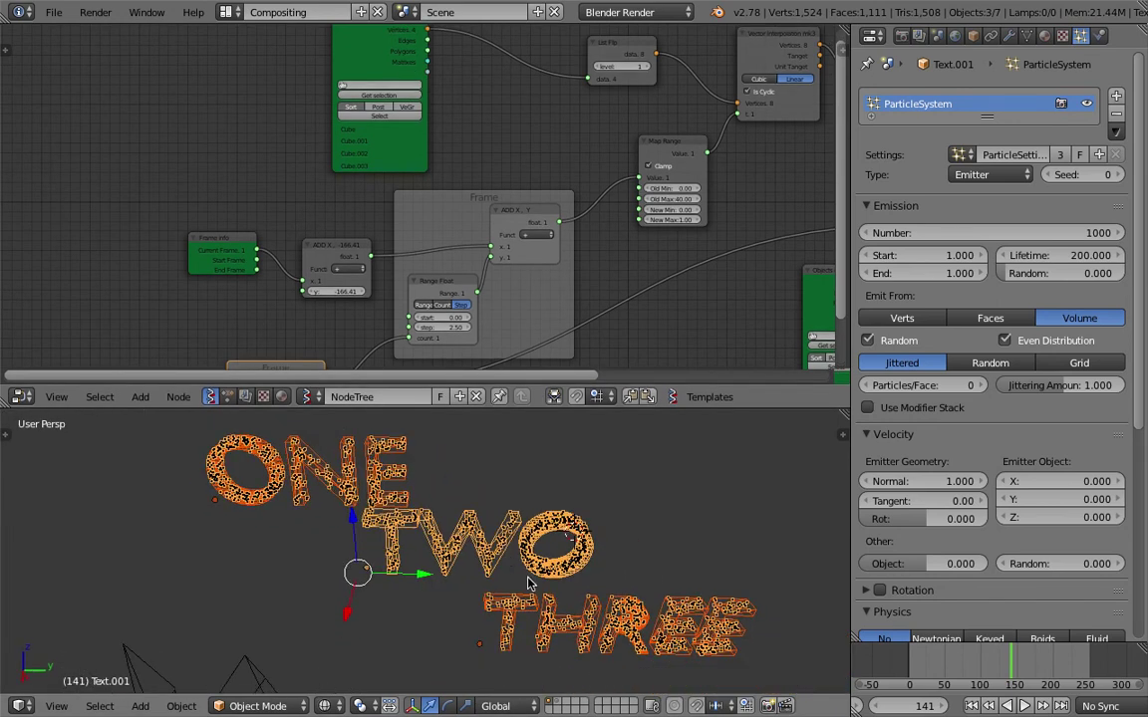
Move the cubes' Objects in mk2 node up and away from the List Flip node.
{"action": "middle_click_drag", "start_coordinate": [304, 144], "coordinate": [301, 263]}
{"action": "scroll", "coordinate": [333, 183], "scroll_direction": "up", "scroll_amount": 3}
{"action": "left_click_drag", "start_coordinate": [335, 184], "coordinate": [107, 64]}
{"action": "scroll", "coordinate": [207, 147], "scroll_direction": "down", "scroll_amount": 3}
{"action": "middle_click_drag", "start_coordinate": [242, 157], "coordinate": [309, 176]}
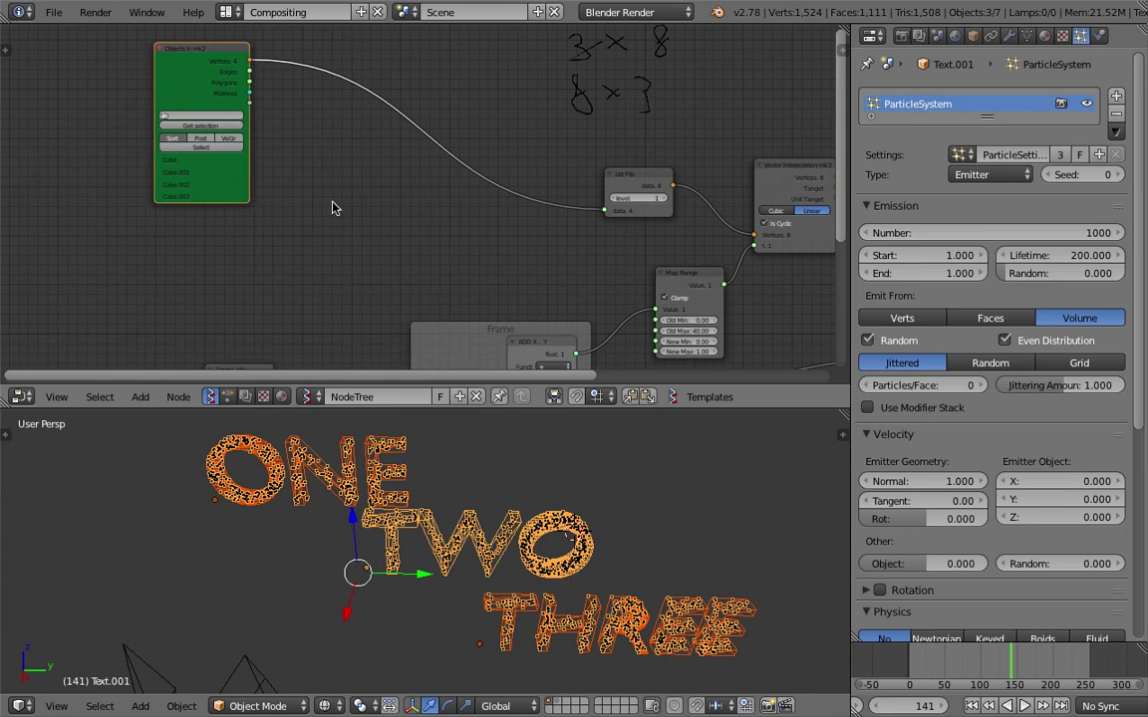
Select only the ONE mesh and save the file.
{"action": "key", "text": "shift+a"}
{"action": "mouse_move", "coordinate": [333, 208]}
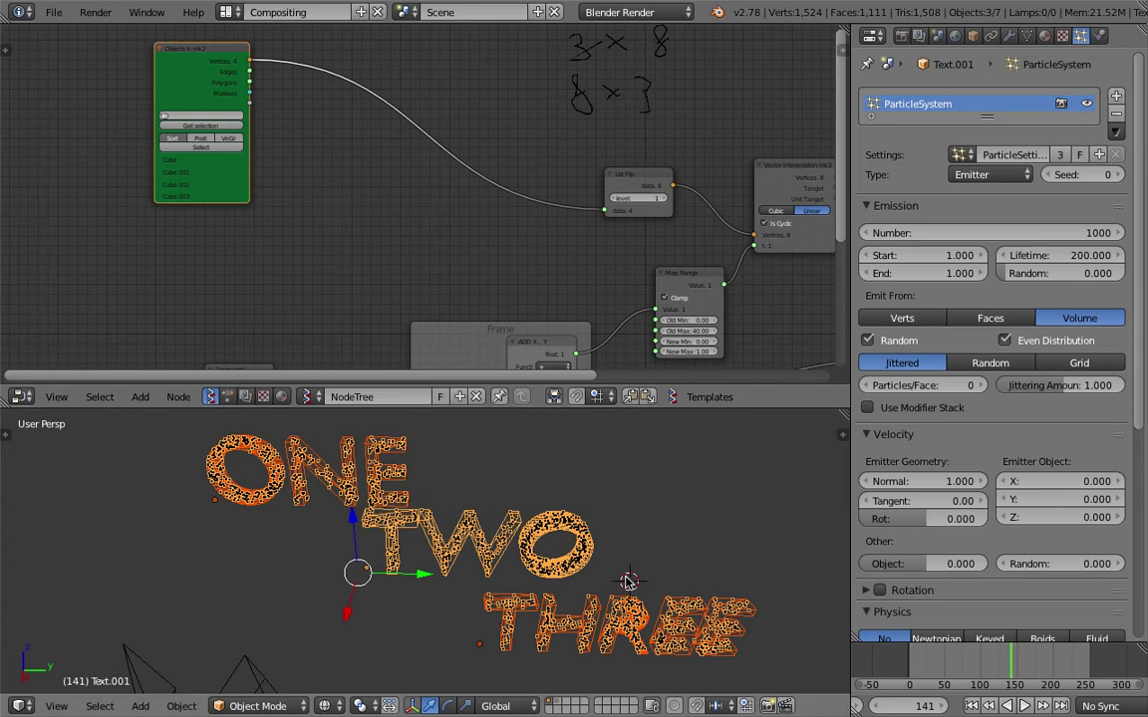
{"action": "scroll", "coordinate": [408, 525], "scroll_direction": "up", "scroll_amount": 2}
{"action": "right_click", "coordinate": [397, 507]}
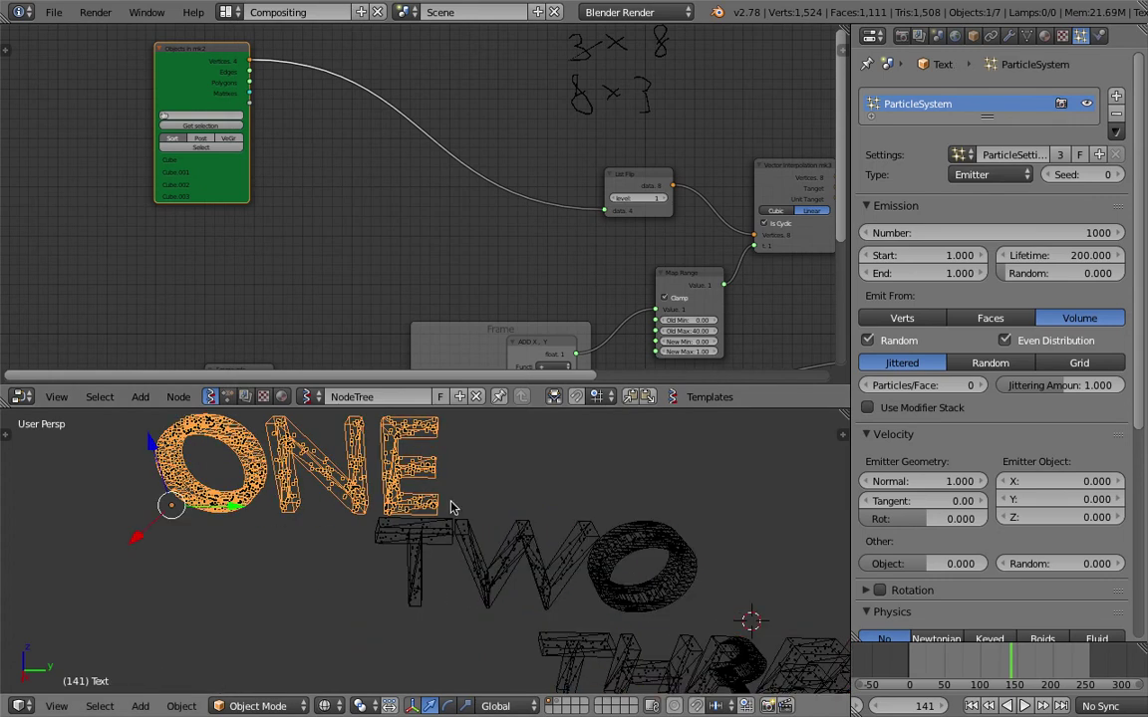
{"action": "key", "text": "ctrl+s"}
{"action": "key", "text": "Return"}
{"action": "scroll", "coordinate": [339, 453], "scroll_direction": "down", "scroll_amount": 2}
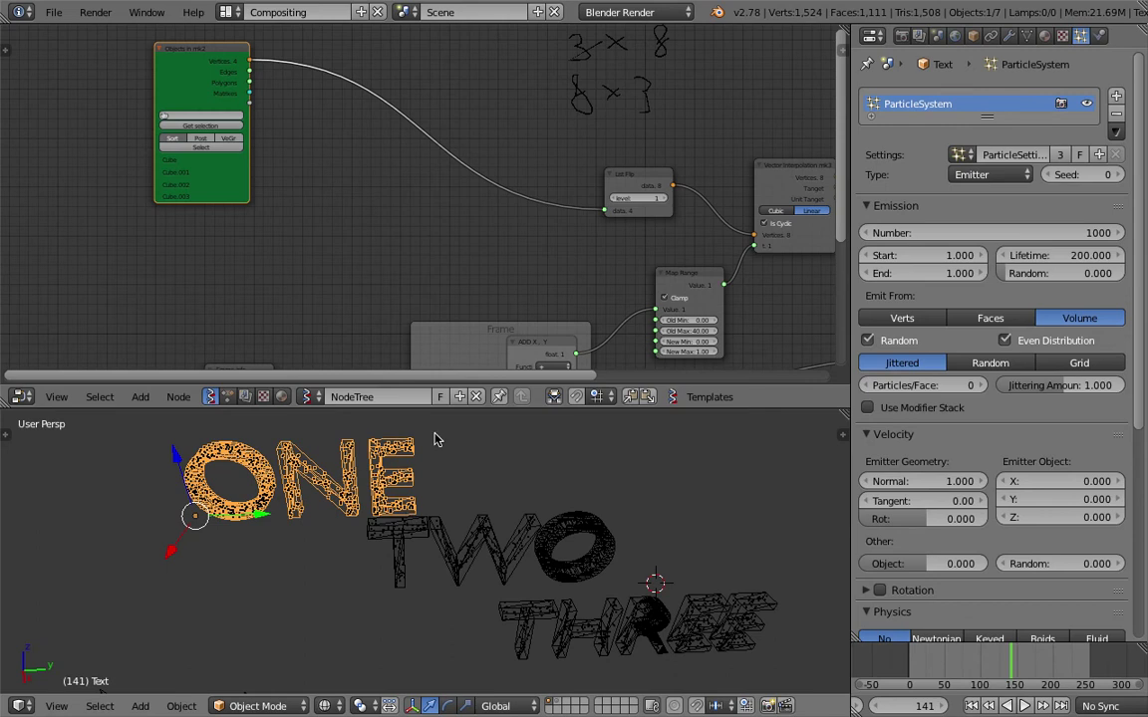
Shrink the node editor slightly, keep the current NodeTree with a fake user, and create a new empty node tree.
{"action": "left_click_drag", "start_coordinate": [392, 383], "coordinate": [441, 348]}
{"action": "scroll", "coordinate": [508, 452], "scroll_direction": "down", "scroll_amount": 2}
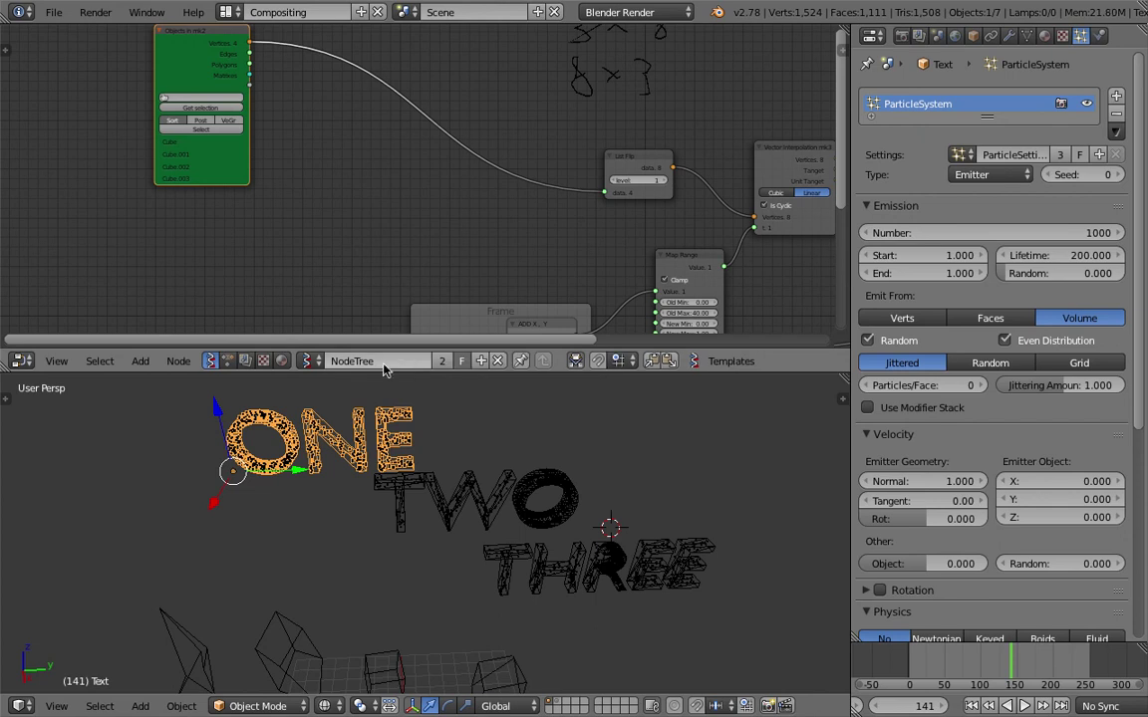
{"action": "left_click", "coordinate": [440, 361]}
{"action": "left_click", "coordinate": [480, 361]}
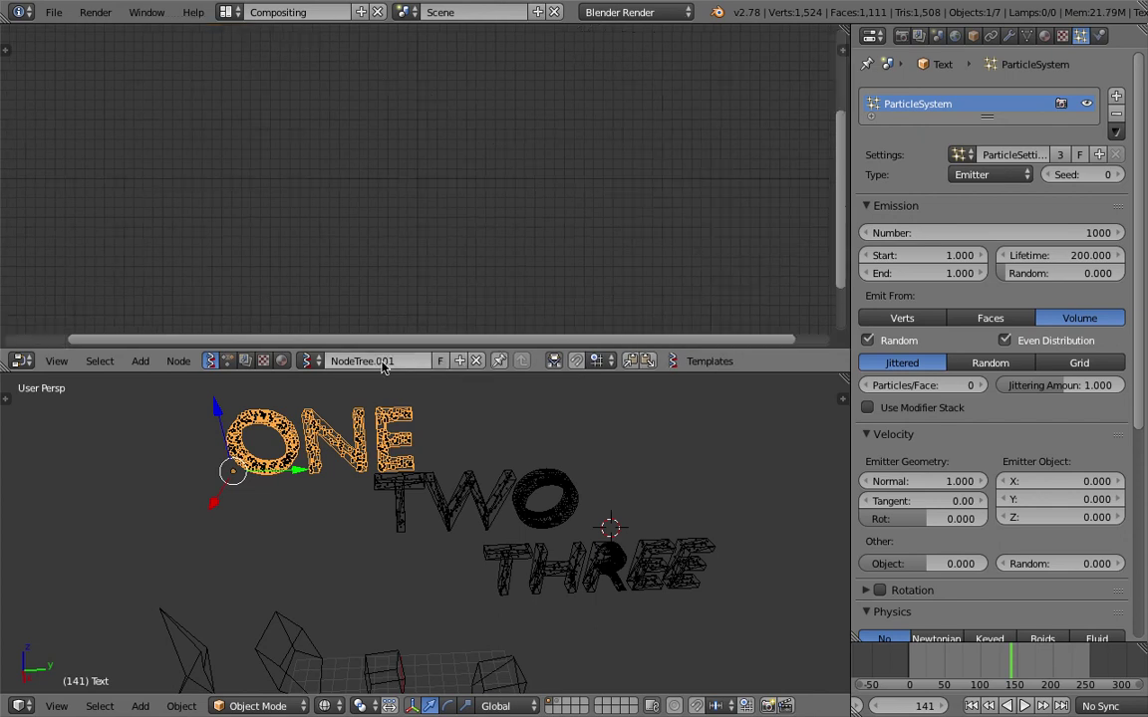
Search for the Particles node and place it in the new node tree.
{"action": "key", "text": "shift+a"}
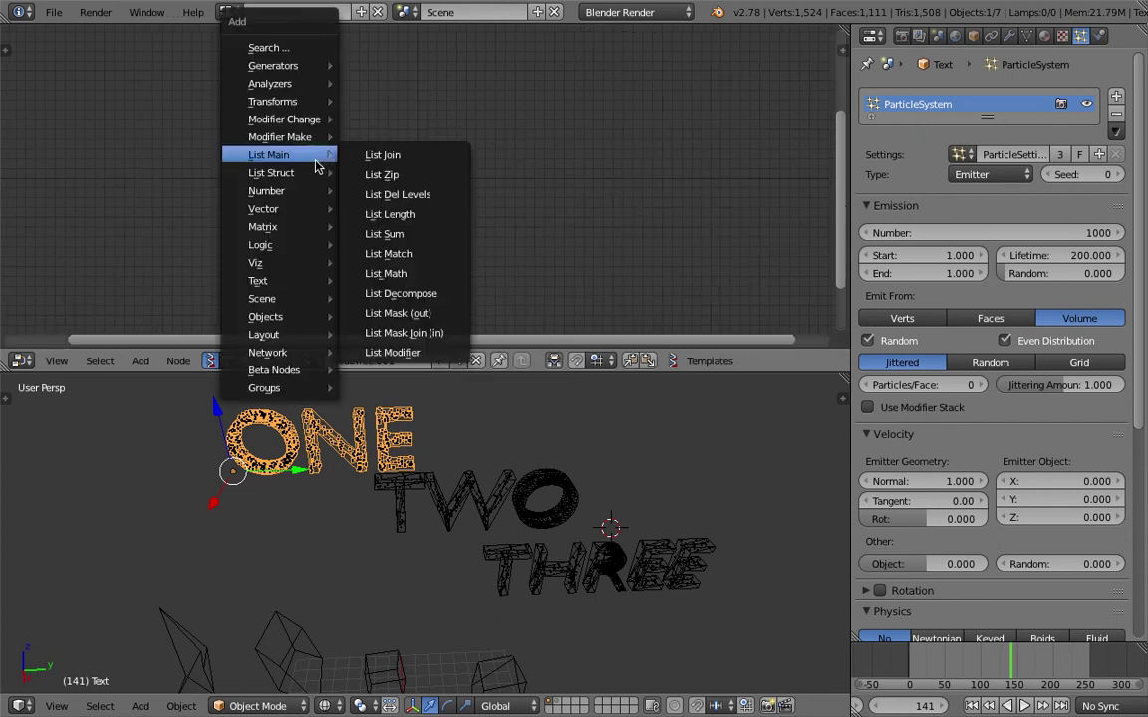
{"action": "left_click", "coordinate": [309, 52]}
{"action": "type", "text": "parti"}
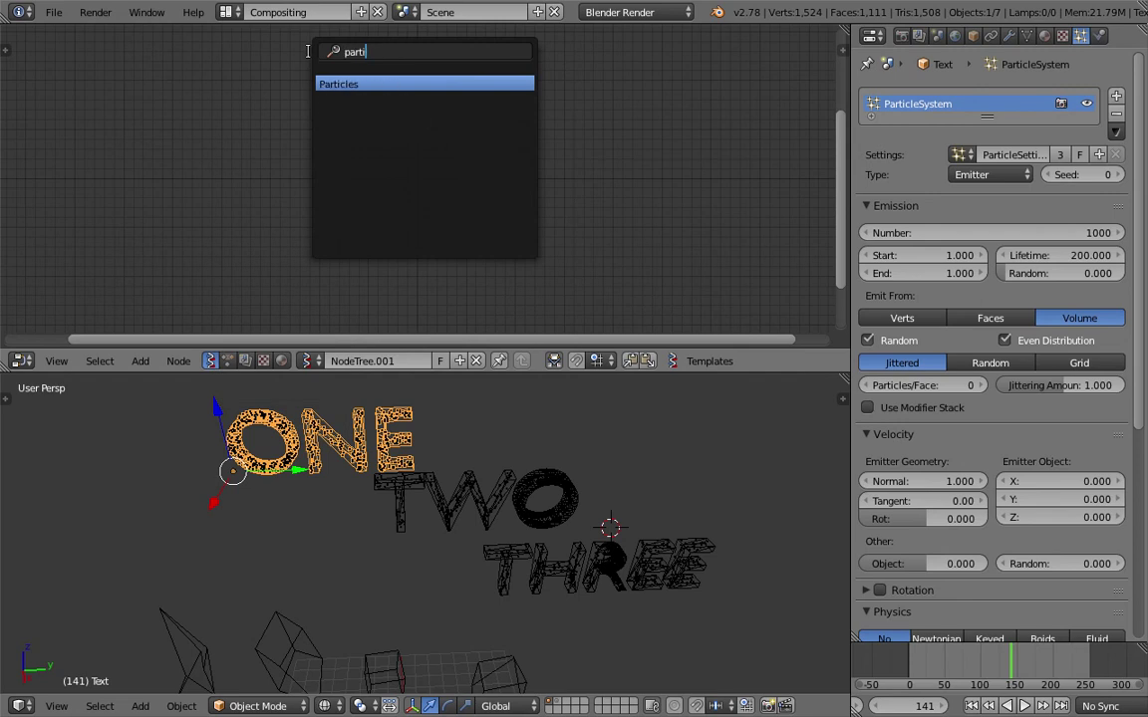
{"action": "key", "text": "Return"}
{"action": "left_click", "coordinate": [319, 130]}
Add an Objects in mk2 node before the Particles node and load the selected ONE mesh into it.
{"action": "key", "text": "shift+a"}
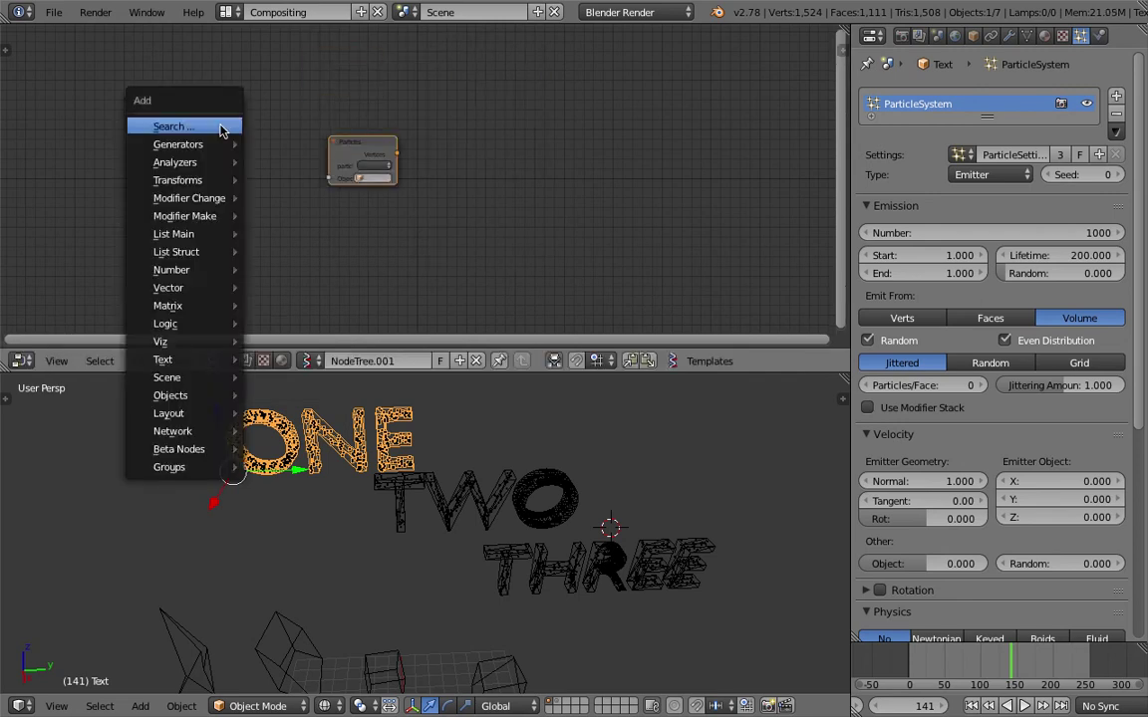
{"action": "left_click", "coordinate": [221, 124]}
{"action": "type", "text": "objec"}
{"action": "left_click", "coordinate": [265, 175]}
{"action": "left_click", "coordinate": [224, 127]}
{"action": "left_click_drag", "start_coordinate": [315, 129], "coordinate": [360, 128]}
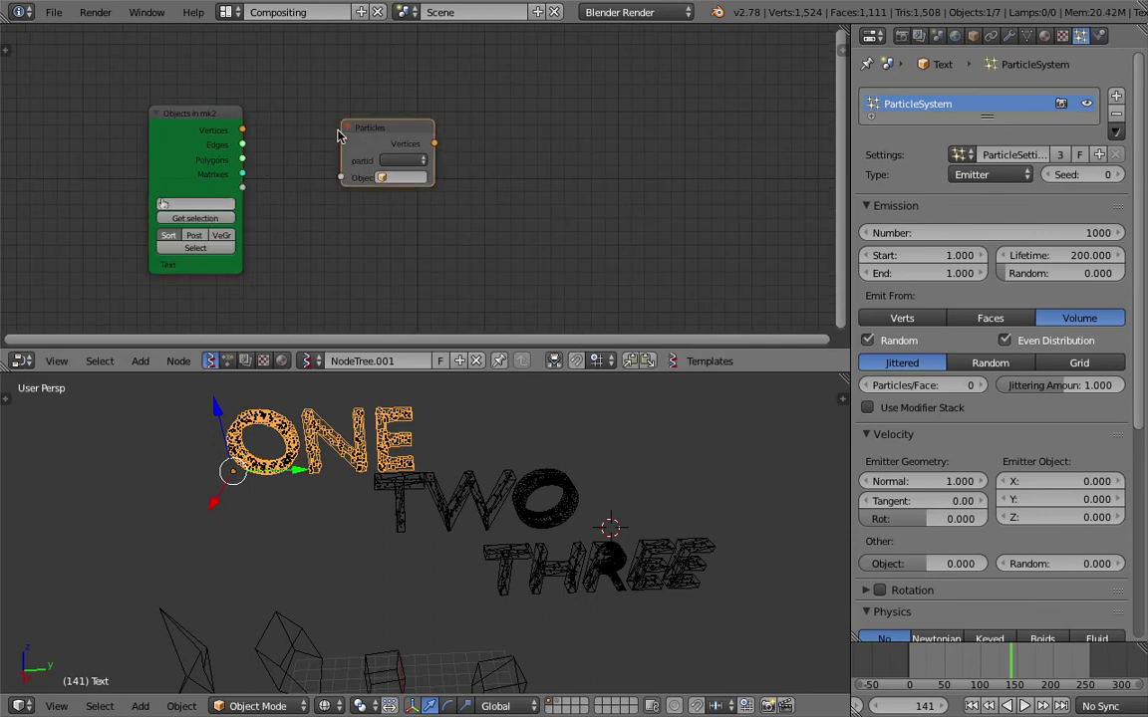
Connect the Objects in node's Object output to the Particles node's object input and move Particles closer.
{"action": "scroll", "coordinate": [299, 124], "scroll_direction": "up", "scroll_amount": 1}
{"action": "left_click_drag", "start_coordinate": [214, 190], "coordinate": [327, 177]}
{"action": "left_click_drag", "start_coordinate": [367, 125], "coordinate": [290, 126]}
{"action": "key", "text": "shift+a"}
{"action": "left_click", "coordinate": [504, 131]}
{"action": "type", "text": "mk2"}
{"action": "key", "text": "Return"}
{"action": "left_click", "coordinate": [505, 132]}
{"action": "key", "text": "ctrl+z"}
Search for "view" and place a Viewer BMeshMK2 node after the Particles node.
{"action": "key", "text": "alt+space"}
{"action": "key", "text": "BackSpace"}
{"action": "type", "text": "object o"}
{"action": "key", "text": "BackSpace"}
{"action": "type", "text": "mk"}
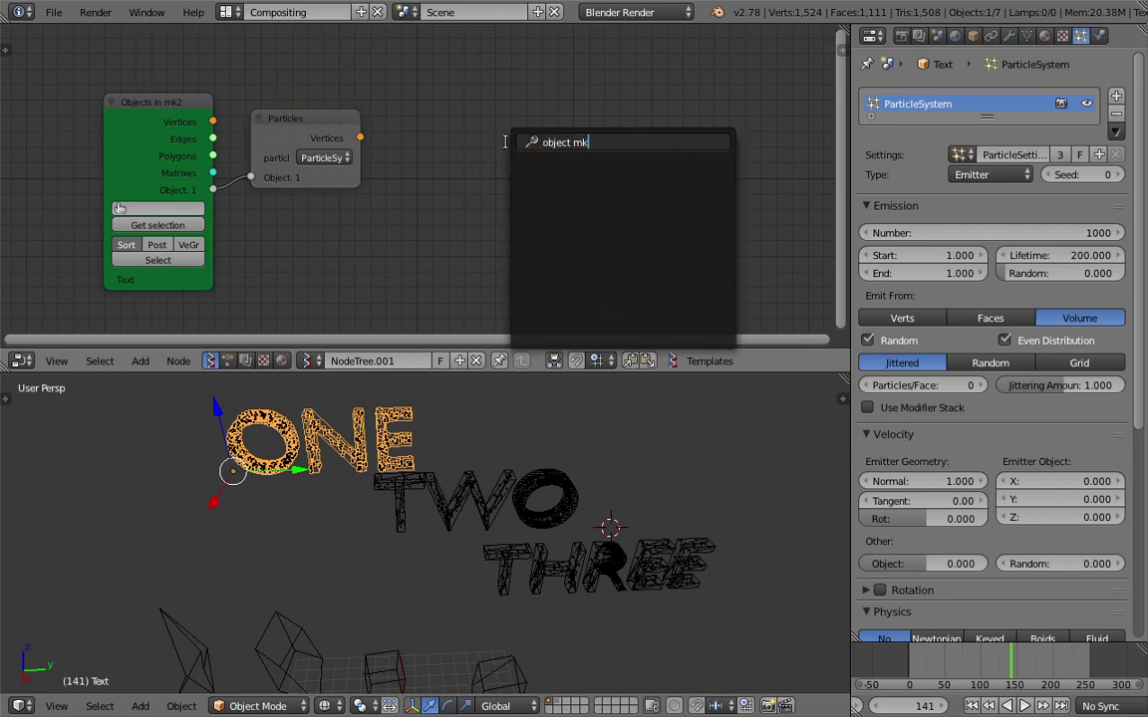
{"action": "key", "text": "BackSpace"}
{"action": "key", "text": "BackSpace"}
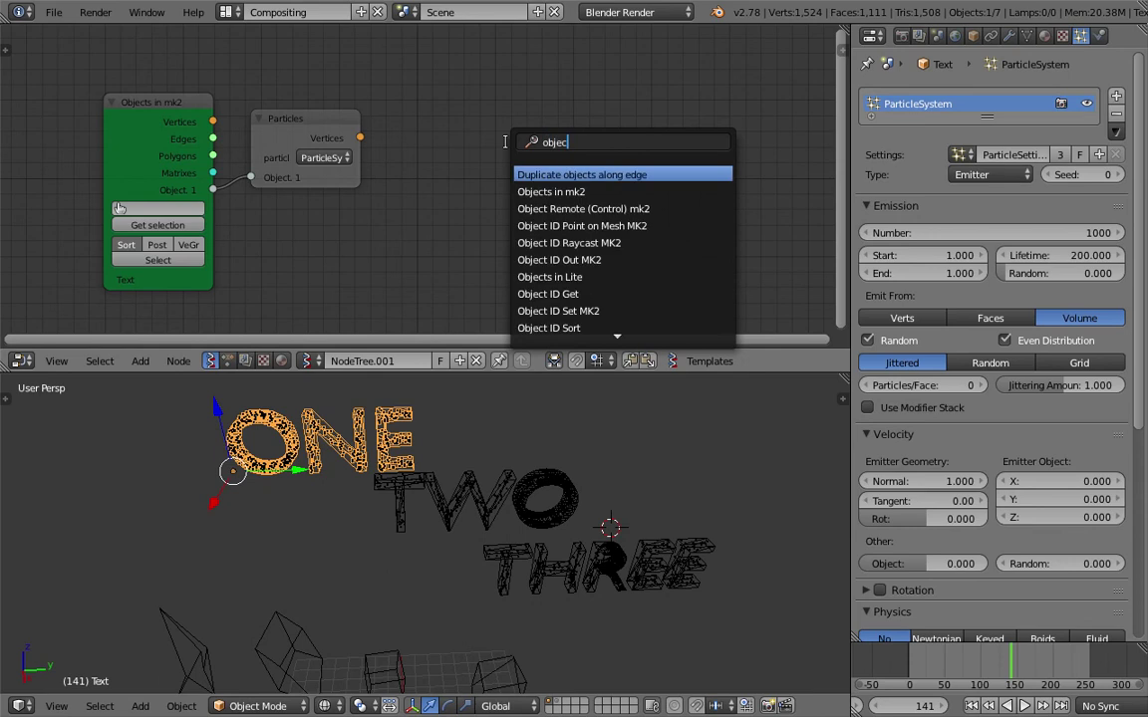
{"action": "type", "text": "v"}
{"action": "key", "text": "BackSpace"}
{"action": "key", "text": "BackSpace"}
{"action": "key", "text": "BackSpace"}
{"action": "key", "text": "BackSpace"}
{"action": "key", "text": "BackSpace"}
{"action": "key", "text": "BackSpace"}
{"action": "key", "text": "BackSpace"}
{"action": "key", "text": "BackSpace"}
{"action": "type", "text": "view"}
{"action": "key", "text": "Down"}
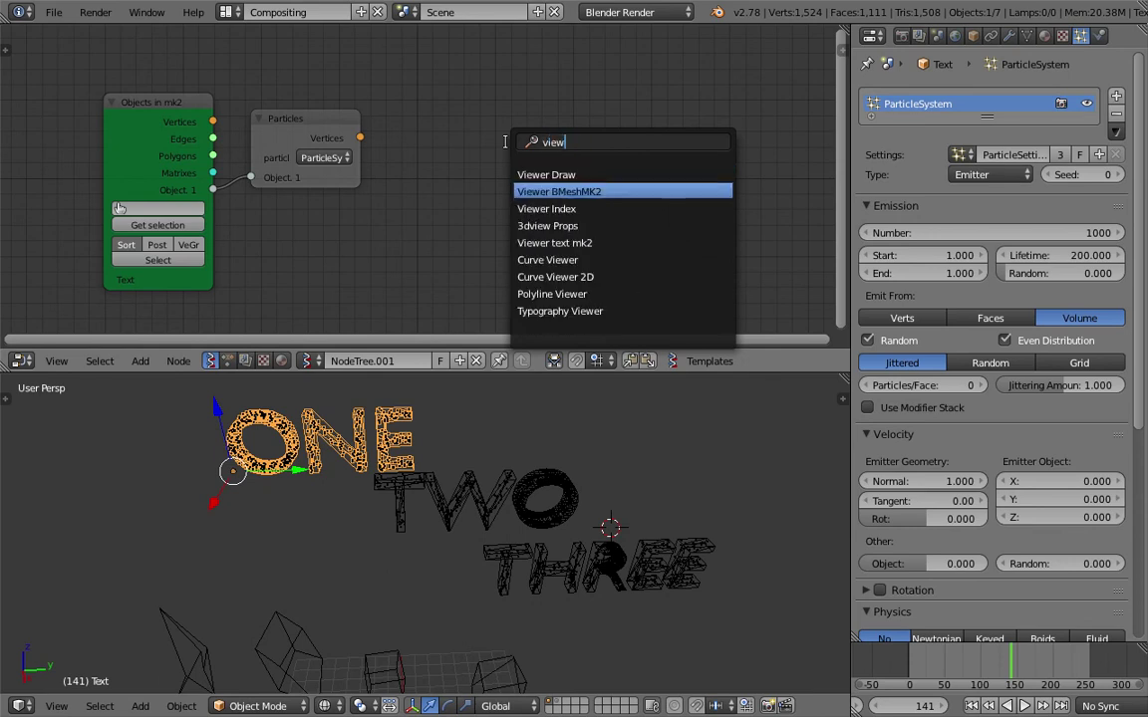
{"action": "key", "text": "Return"}
{"action": "left_click", "coordinate": [411, 74]}
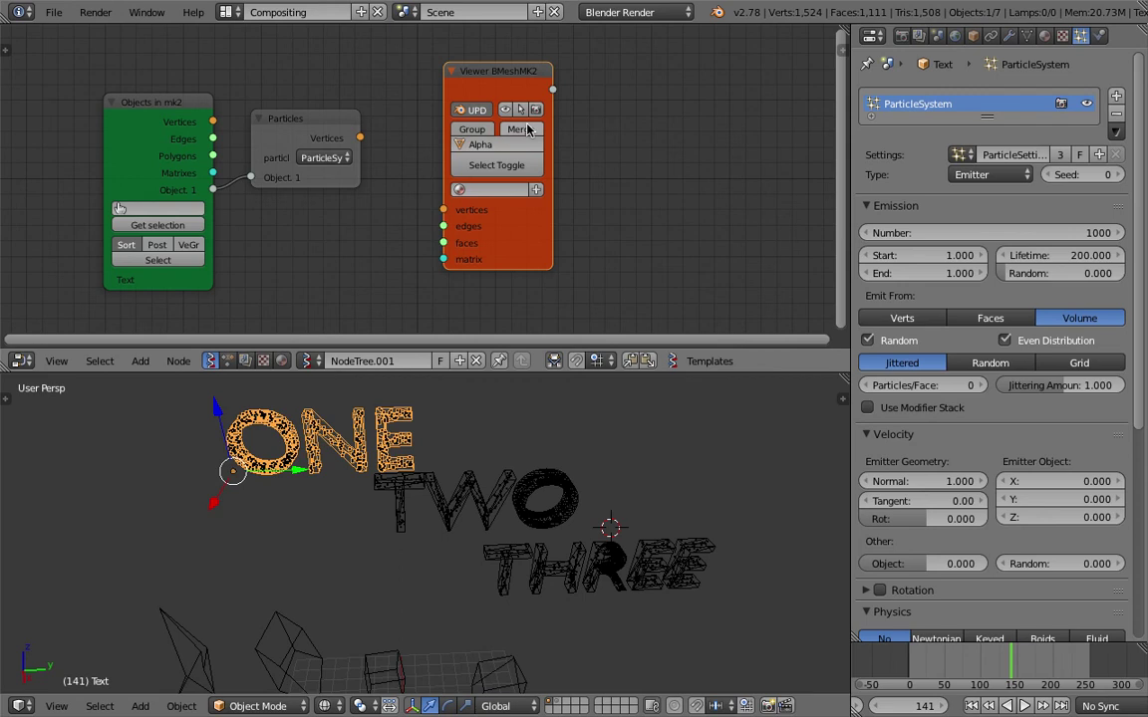
Name the viewer's output mesh ONE and connect the Particles vertices to the viewer's vertices input.
{"action": "left_click", "coordinate": [501, 144]}
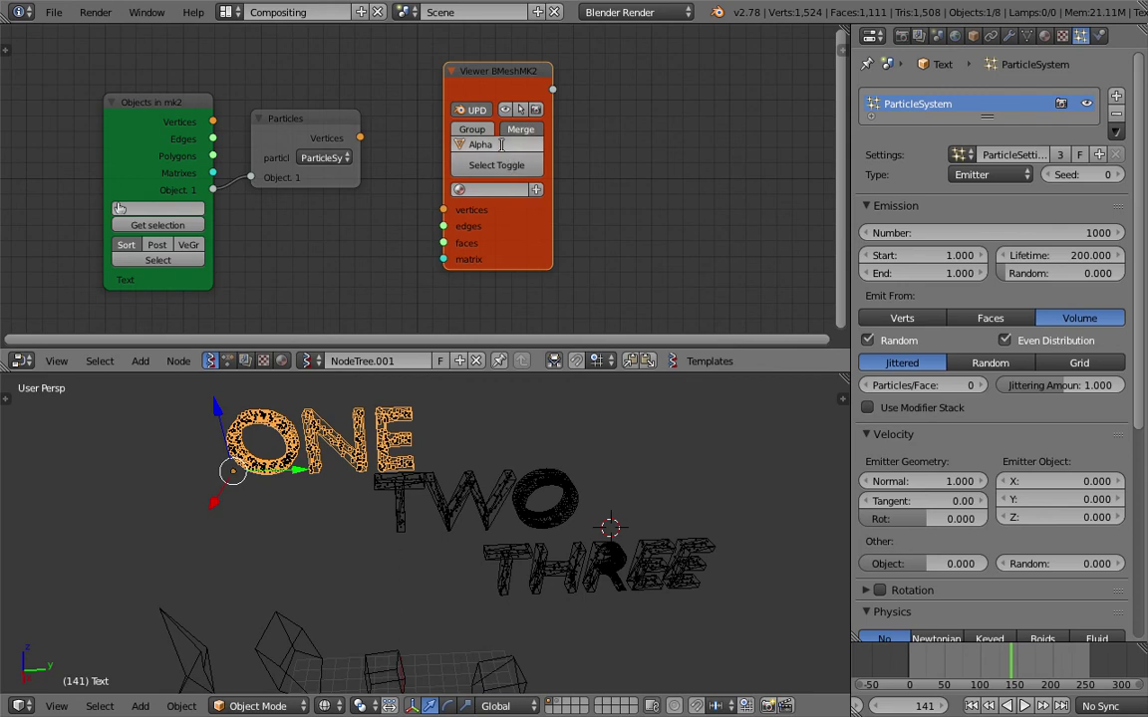
{"action": "type", "text": "ONE"}
{"action": "key", "text": "Return"}
{"action": "left_click_drag", "start_coordinate": [360, 138], "coordinate": [443, 209]}
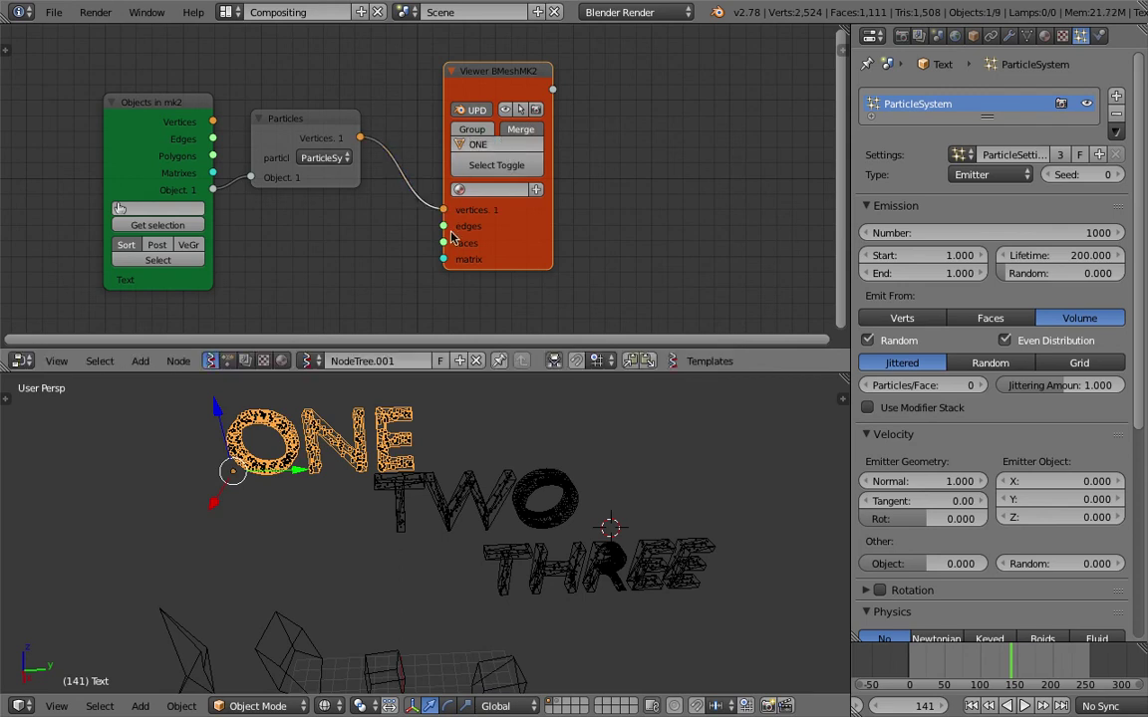
Delete the original ONE text object in the 3D view, leaving its particle point mesh.
{"action": "right_click", "coordinate": [387, 413]}
{"action": "key", "text": "x"}
{"action": "left_click", "coordinate": [390, 410]}
Select the TWO text mesh in the 3D view and load it into the Objects in mk2 node.
{"action": "right_click", "coordinate": [397, 419]}
{"action": "middle_click_drag", "start_coordinate": [437, 436], "coordinate": [396, 425], "text": "shift"}
{"action": "right_click", "coordinate": [421, 468]}
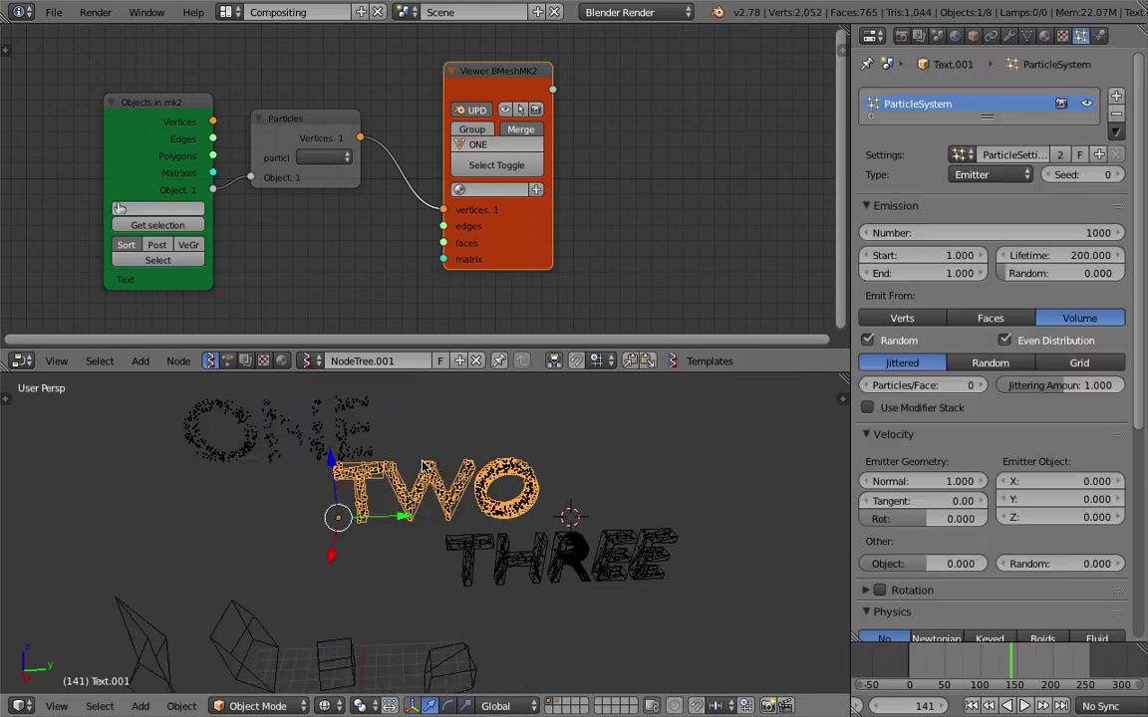
{"action": "left_click", "coordinate": [185, 230]}
{"action": "middle_click_drag", "start_coordinate": [185, 230], "coordinate": [131, 223]}
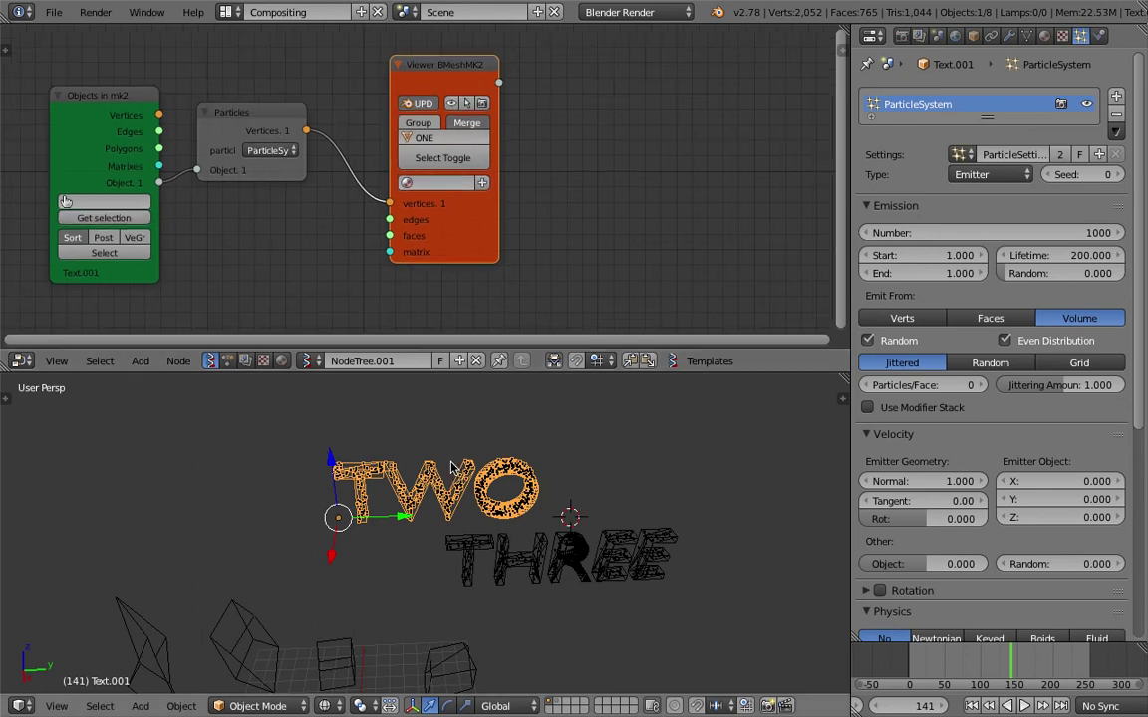
Undo the overwriting of the ONE point mesh and name the viewer's output mesh TWO.
{"action": "key", "text": "ctrl+z"}
{"action": "left_click", "coordinate": [443, 139]}
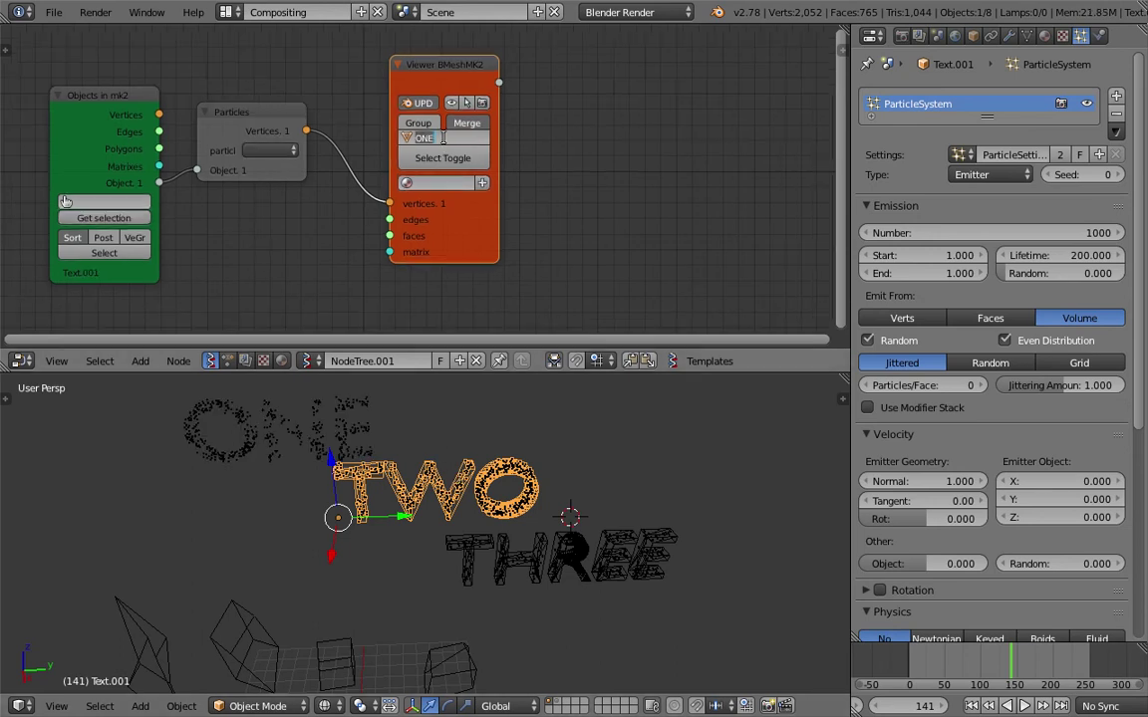
{"action": "key", "text": "Return"}
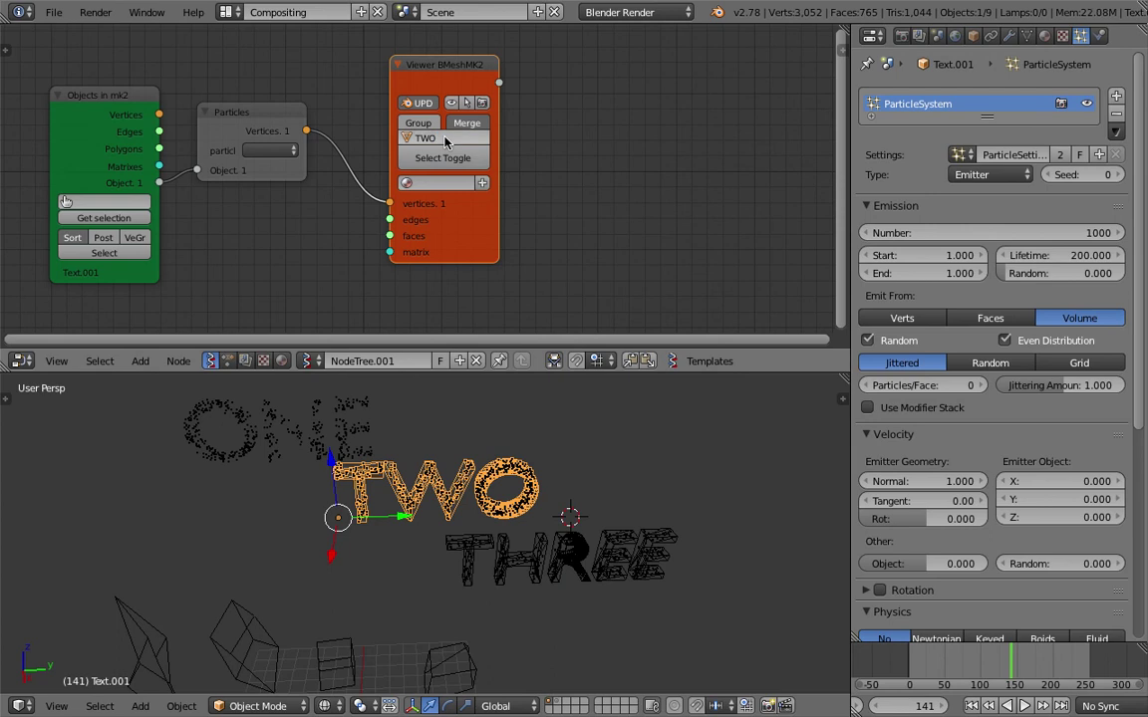
Delete the original TWO text object and output the THREE text's particles through the viewer as a mesh named THREE.
{"action": "key", "text": "x"}
{"action": "left_click", "coordinate": [484, 451]}
{"action": "left_click", "coordinate": [449, 139]}
{"action": "type", "text": "THREE"}
{"action": "key", "text": "Return"}
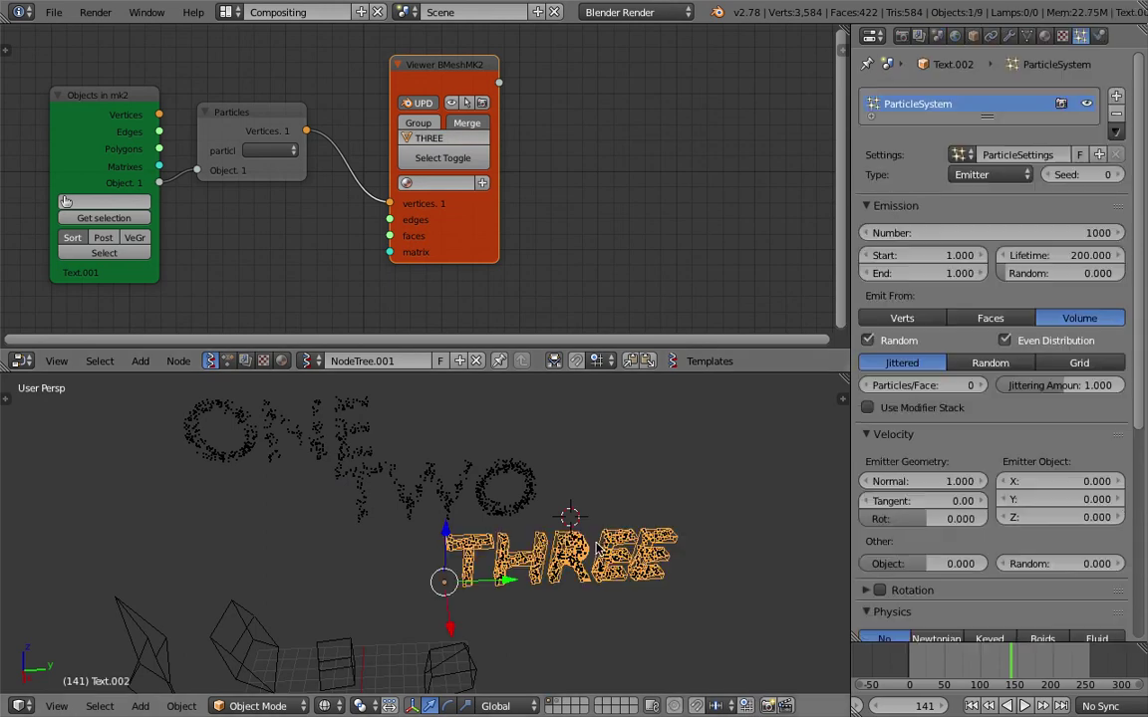
{"action": "left_click", "coordinate": [100, 219]}
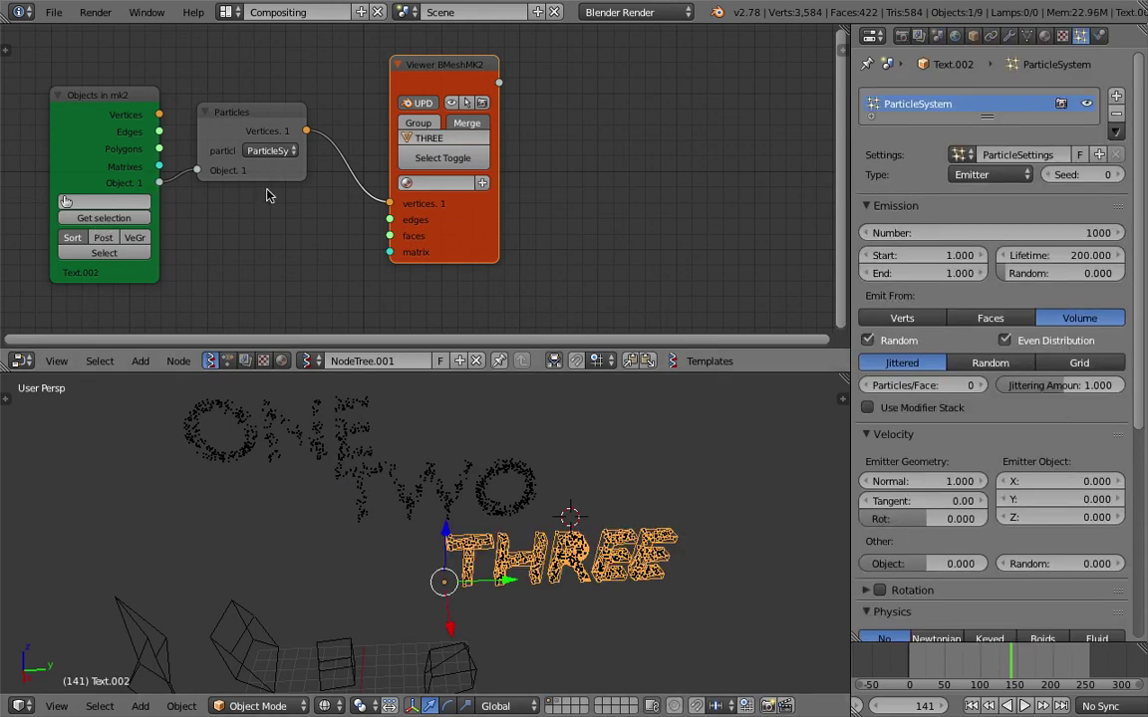
Delete the original THREE text object, leaving its particle point mesh.
{"action": "right_click", "coordinate": [545, 535]}
{"action": "right_click", "coordinate": [546, 538]}
{"action": "key", "text": "x"}
{"action": "key", "text": "Return"}
Check the ONE, TWO and THREE point meshes by selecting each in turn, and save the file.
{"action": "scroll", "coordinate": [572, 513], "scroll_direction": "down", "scroll_amount": 2}
{"action": "right_click", "coordinate": [371, 465]}
{"action": "right_click", "coordinate": [439, 507]}
{"action": "right_click", "coordinate": [508, 547]}
{"action": "middle_click_drag", "start_coordinate": [508, 547], "coordinate": [521, 558]}
{"action": "right_click", "coordinate": [479, 519]}
{"action": "right_click", "coordinate": [371, 463]}
{"action": "right_click", "coordinate": [438, 518]}
{"action": "right_click", "coordinate": [478, 536]}
{"action": "right_click", "coordinate": [434, 510]}
{"action": "right_click", "coordinate": [384, 469]}
{"action": "key", "text": "ctrl+s"}
{"action": "left_click", "coordinate": [385, 473]}
Select the ONE, TWO and THREE point meshes together, adding THREE last.
{"action": "scroll", "coordinate": [537, 538], "scroll_direction": "down", "scroll_amount": 1}
{"action": "middle_click_drag", "start_coordinate": [500, 489], "coordinate": [528, 488]}
{"action": "right_click", "coordinate": [513, 488], "text": "shift"}
{"action": "right_click", "coordinate": [528, 533], "text": "shift"}
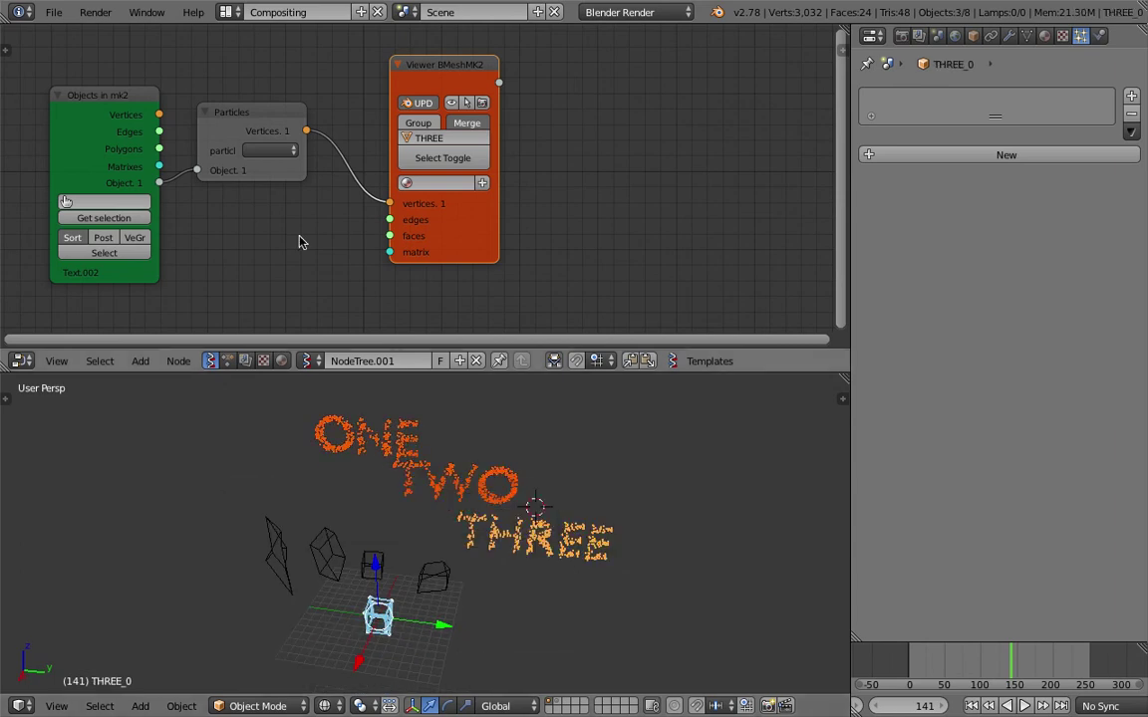
Switch the node editor to the node tree named NodeTree and save over interpolation_simple_004.blend.
{"action": "middle_click_drag", "start_coordinate": [300, 241], "coordinate": [372, 208]}
{"action": "key", "text": "ctrl+s"}
{"action": "left_click", "coordinate": [422, 248]}
{"action": "left_click", "coordinate": [313, 361]}
{"action": "left_click", "coordinate": [379, 387]}
{"action": "scroll", "coordinate": [357, 189], "scroll_direction": "down", "scroll_amount": 3}
{"action": "middle_click_drag", "start_coordinate": [314, 196], "coordinate": [422, 316]}
{"action": "key", "text": "ctrl+s"}
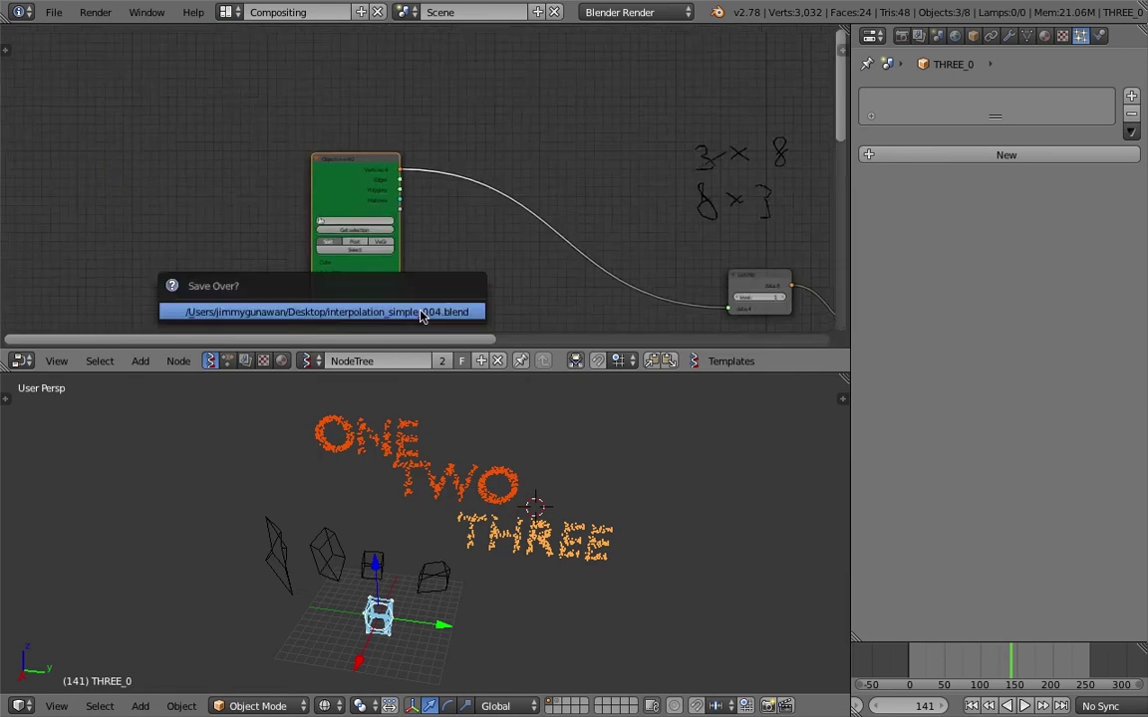
{"action": "left_click", "coordinate": [423, 315]}
Replace the four cubes in the Objects in mk2 node with the selected ONE, TWO and THREE point meshes.
{"action": "scroll", "coordinate": [405, 301], "scroll_direction": "up", "scroll_amount": 3}
{"action": "middle_click_drag", "start_coordinate": [367, 274], "coordinate": [310, 198]}
{"action": "left_click", "coordinate": [286, 182]}
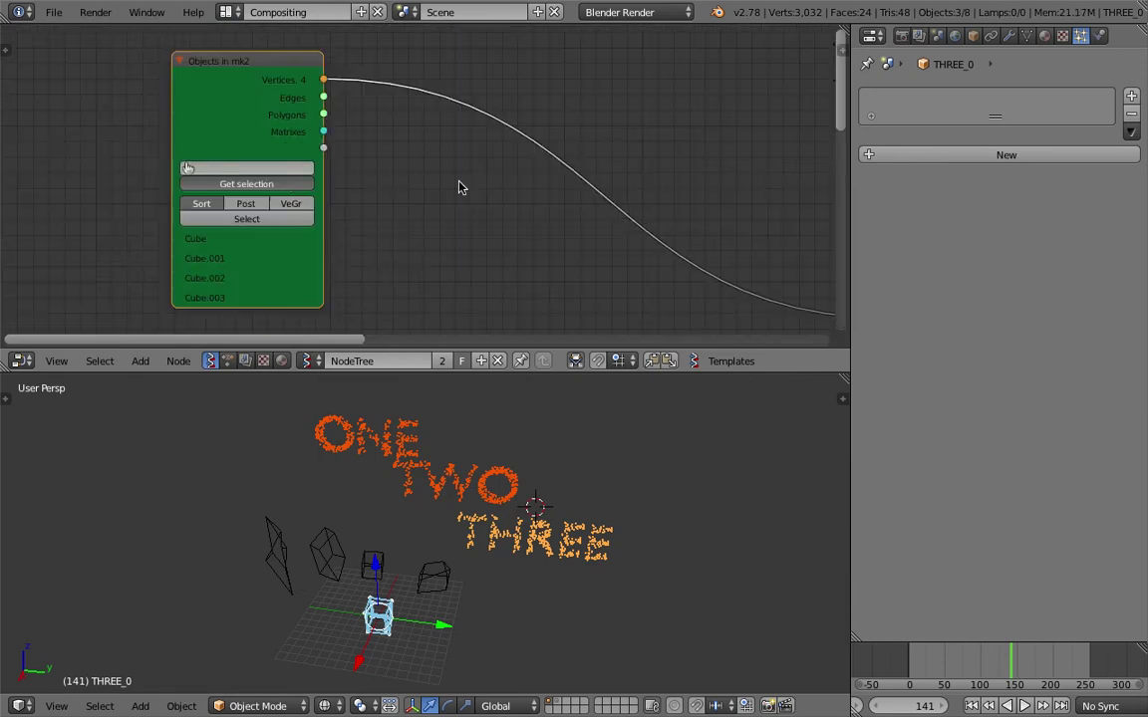
{"action": "middle_click_drag", "start_coordinate": [618, 558], "coordinate": [586, 558]}
{"action": "scroll", "coordinate": [586, 558], "scroll_direction": "down", "scroll_amount": 3}
{"action": "scroll", "coordinate": [586, 561], "scroll_direction": "up", "scroll_amount": 6}
{"action": "middle_click_drag", "start_coordinate": [442, 467], "coordinate": [419, 499], "text": "shift"}
Disconnect the List Repeater's Data output from the drawing viewer node and move the viewer farther from it.
{"action": "middle_click_drag", "start_coordinate": [478, 191], "coordinate": [133, 133]}
{"action": "scroll", "coordinate": [525, 139], "scroll_direction": "down", "scroll_amount": 5}
{"action": "middle_click_drag", "start_coordinate": [683, 158], "coordinate": [193, 126]}
{"action": "middle_click_drag", "start_coordinate": [332, 178], "coordinate": [231, 62]}
{"action": "scroll", "coordinate": [378, 156], "scroll_direction": "up", "scroll_amount": 2}
{"action": "left_click_drag", "start_coordinate": [367, 128], "coordinate": [394, 205], "text": "ctrl"}
{"action": "left_click_drag", "start_coordinate": [489, 133], "coordinate": [487, 71]}
{"action": "middle_click_drag", "start_coordinate": [482, 133], "coordinate": [508, 177]}
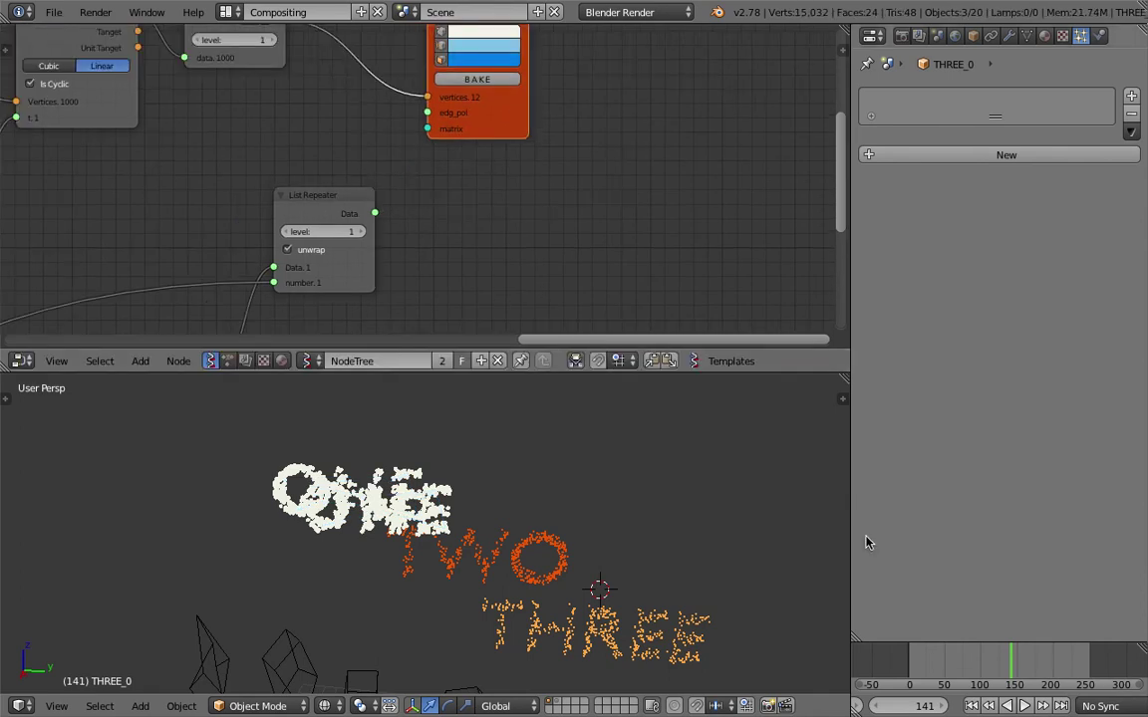
Play and scrub the animation up to about frame 164 to preview the text morph.
{"action": "left_click", "coordinate": [926, 664]}
{"action": "key", "text": "alt+a"}
{"action": "left_click_drag", "start_coordinate": [948, 661], "coordinate": [948, 662]}
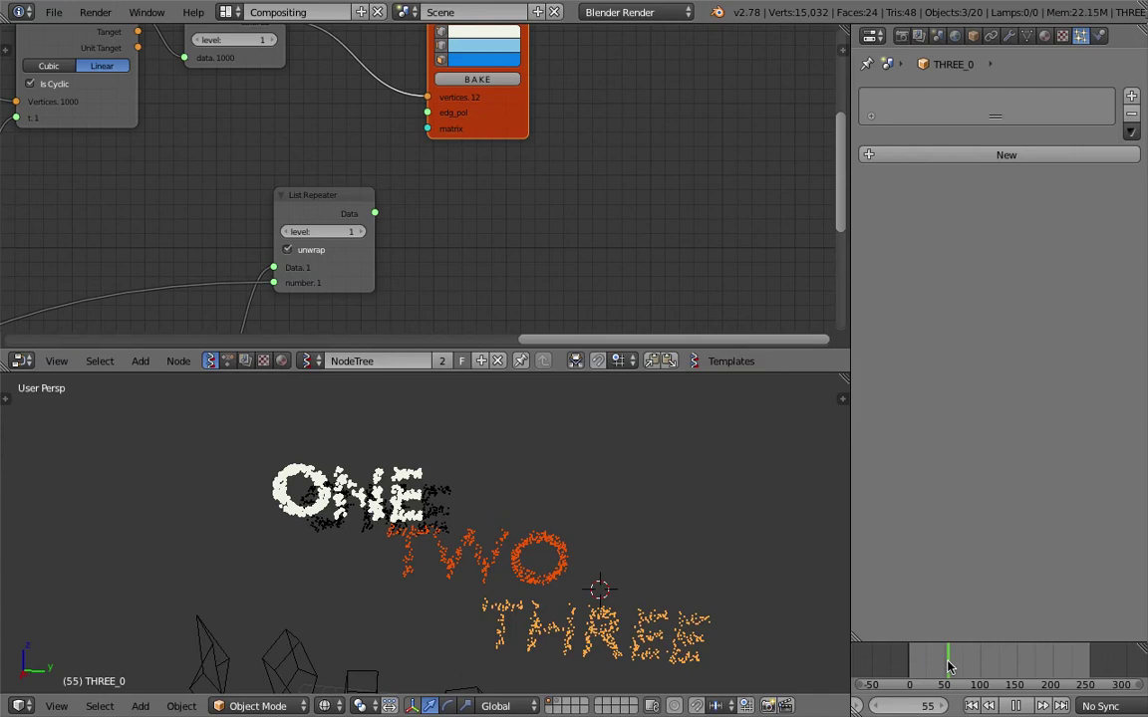
{"action": "left_click_drag", "start_coordinate": [1017, 665], "coordinate": [982, 665]}
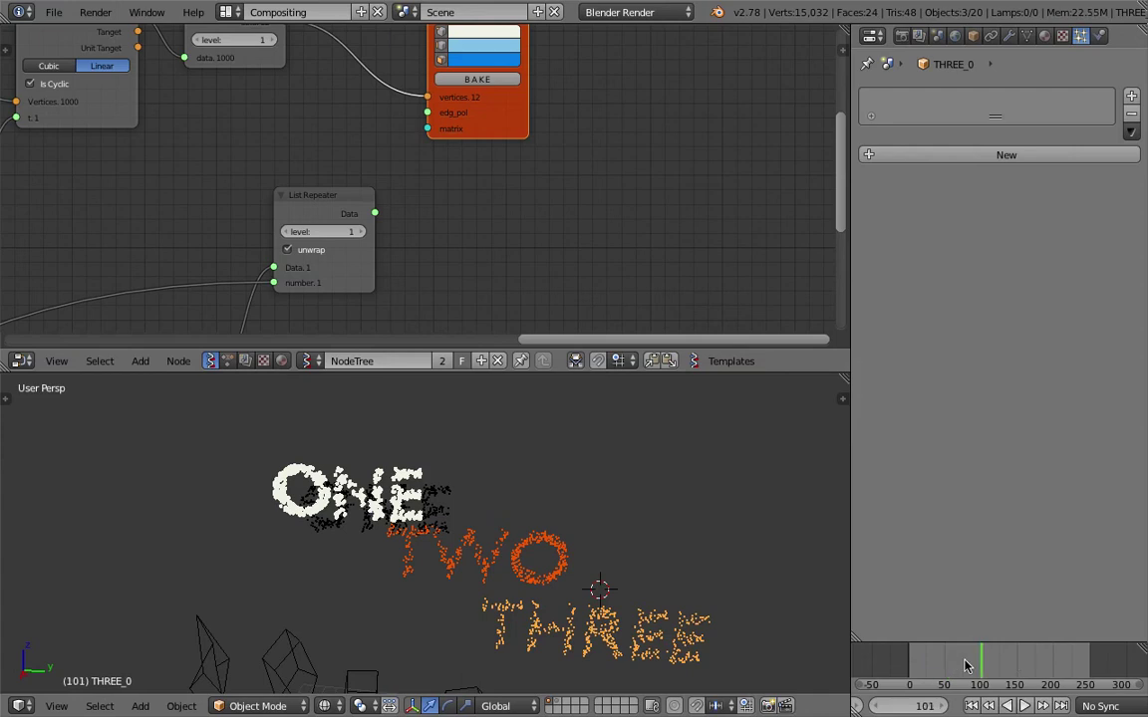
{"action": "left_click", "coordinate": [966, 666]}
{"action": "key", "text": "alt+a"}
{"action": "key", "text": "alt+a"}
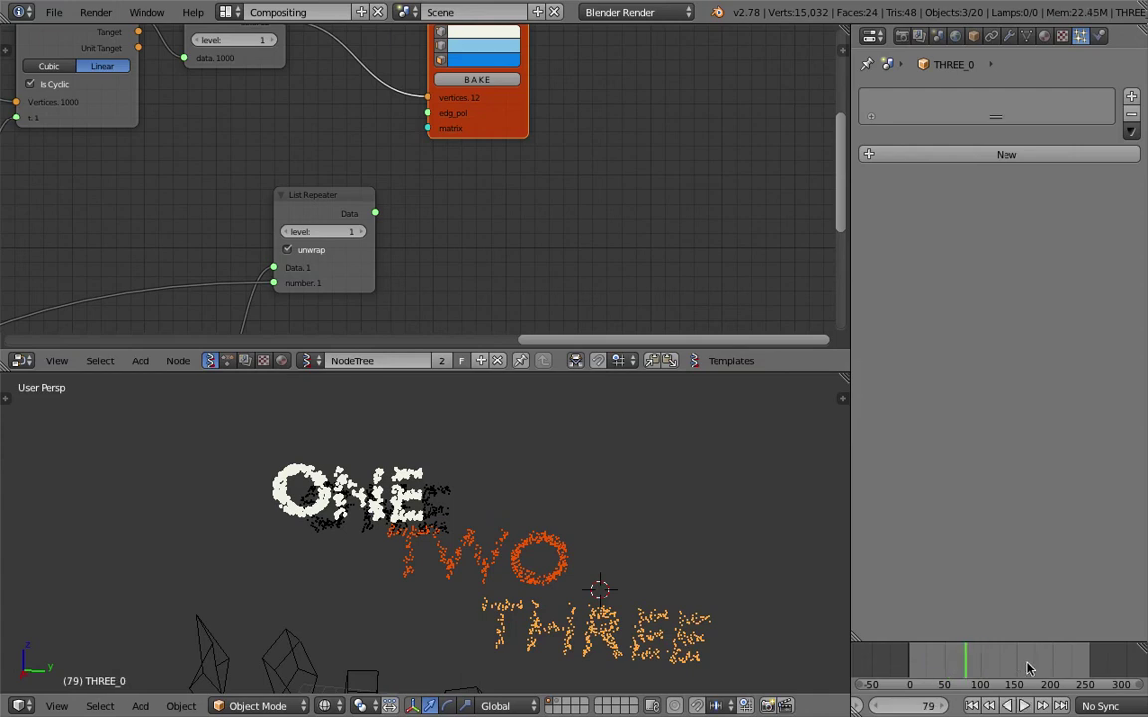
{"action": "left_click", "coordinate": [1028, 669]}
Set the framed integer node that drives the number of copies to 1.
{"action": "scroll", "coordinate": [449, 553], "scroll_direction": "down", "scroll_amount": 3}
{"action": "mouse_move", "coordinate": [439, 553]}
{"action": "middle_mouse_down"}
{"action": "mouse_move", "coordinate": [450, 558]}
{"action": "mouse_move", "coordinate": [424, 554]}
{"action": "middle_mouse_up"}
{"action": "middle_click_drag", "start_coordinate": [297, 277], "coordinate": [517, 180]}
{"action": "scroll", "coordinate": [517, 180], "scroll_direction": "down", "scroll_amount": 3}
{"action": "middle_click_drag", "start_coordinate": [236, 259], "coordinate": [500, 75]}
{"action": "middle_click_drag", "start_coordinate": [248, 165], "coordinate": [456, 131]}
{"action": "middle_click_drag", "start_coordinate": [209, 157], "coordinate": [397, 196]}
{"action": "scroll", "coordinate": [396, 197], "scroll_direction": "up", "scroll_amount": 3}
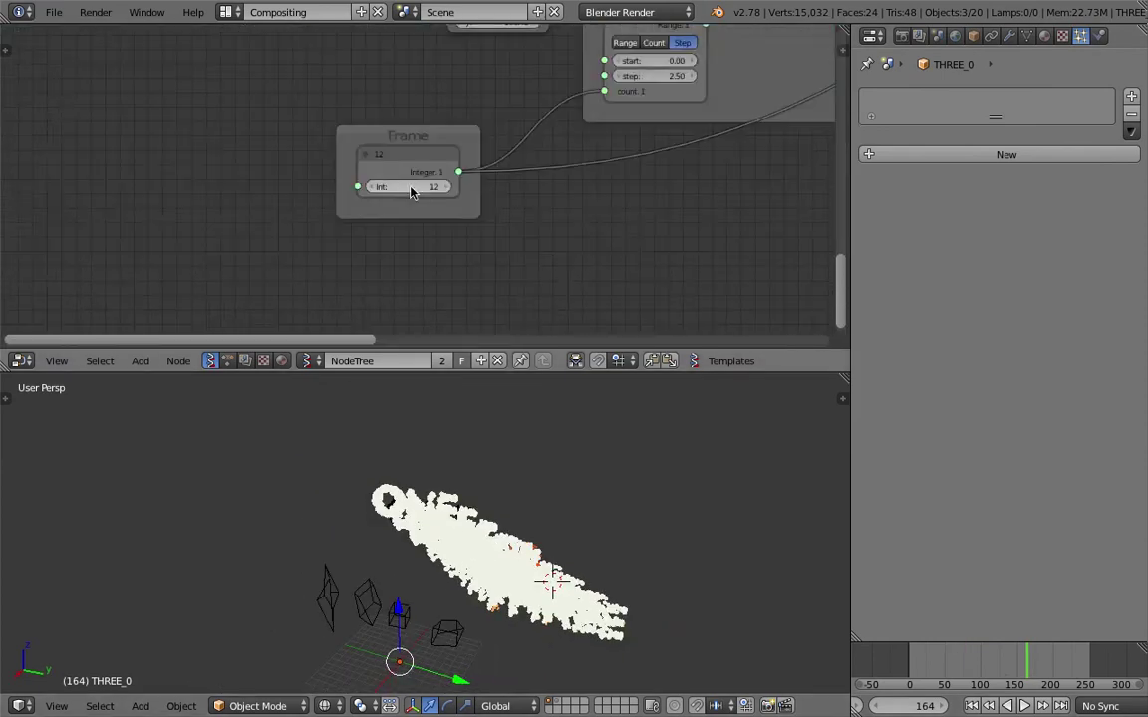
{"action": "scroll", "coordinate": [412, 192], "scroll_direction": "up", "scroll_amount": 2}
{"action": "double_click", "coordinate": [412, 188]}
{"action": "type", "text": "1"}
{"action": "key", "text": "Return"}
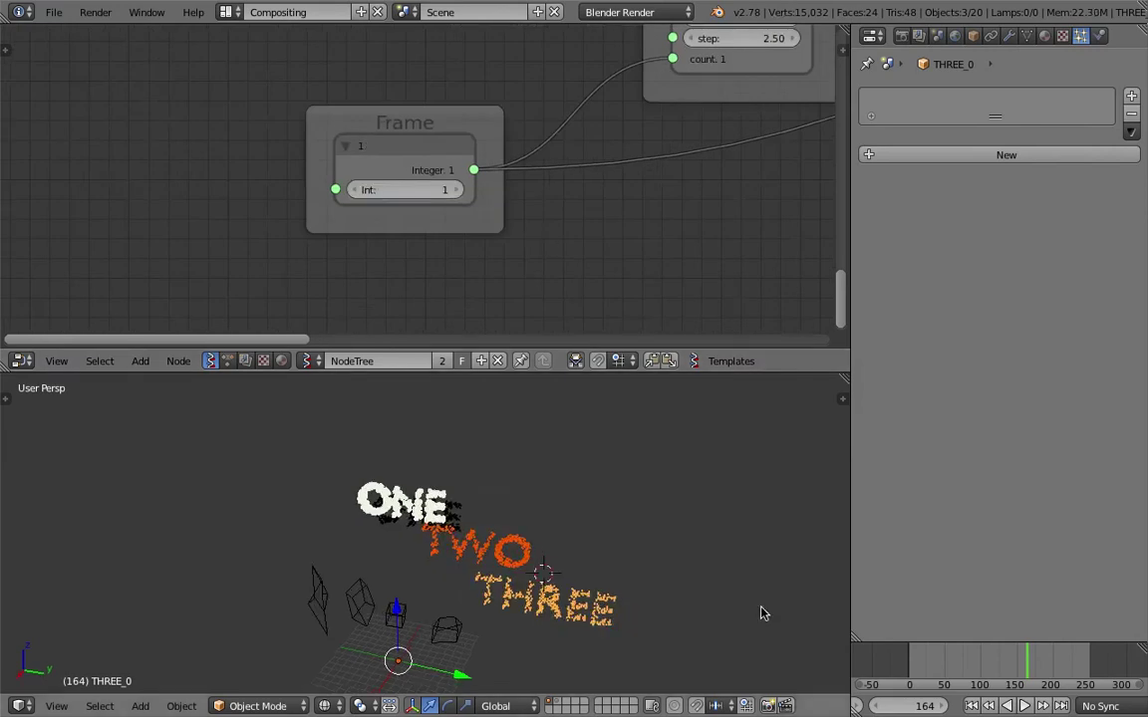
Play and scrub the animation to preview the morph with a single copy.
{"action": "left_click", "coordinate": [969, 669]}
{"action": "key", "text": "alt+a"}
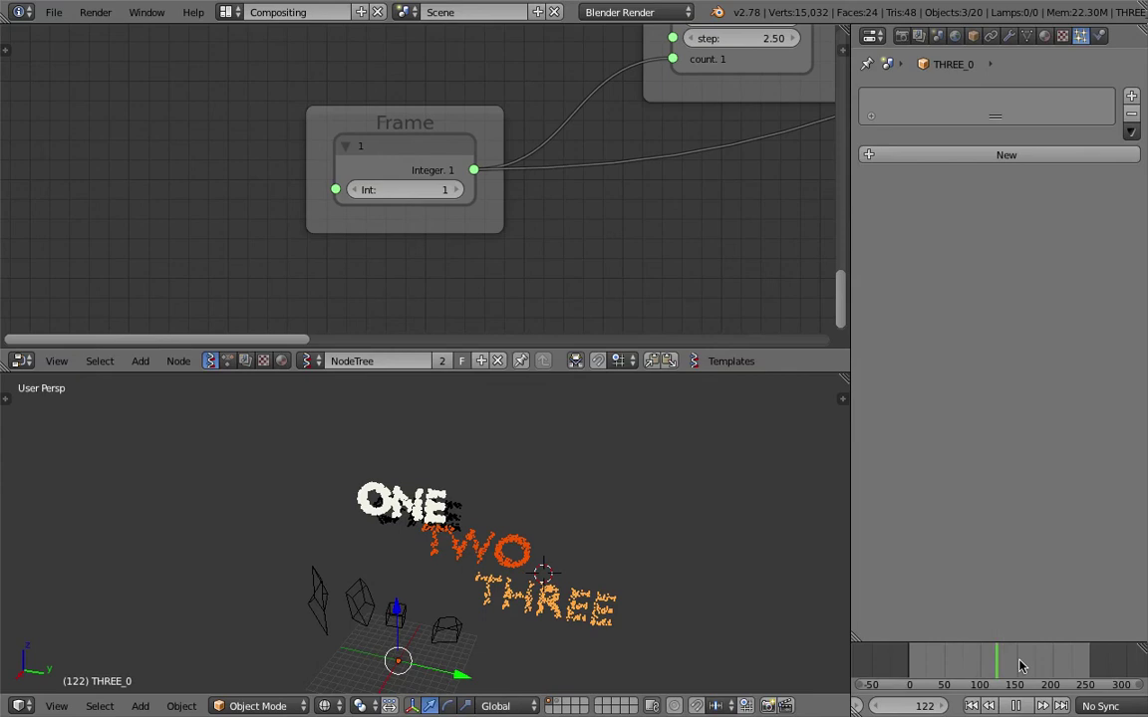
{"action": "left_click_drag", "start_coordinate": [1020, 664], "coordinate": [948, 653]}
{"action": "key", "text": "alt+a"}
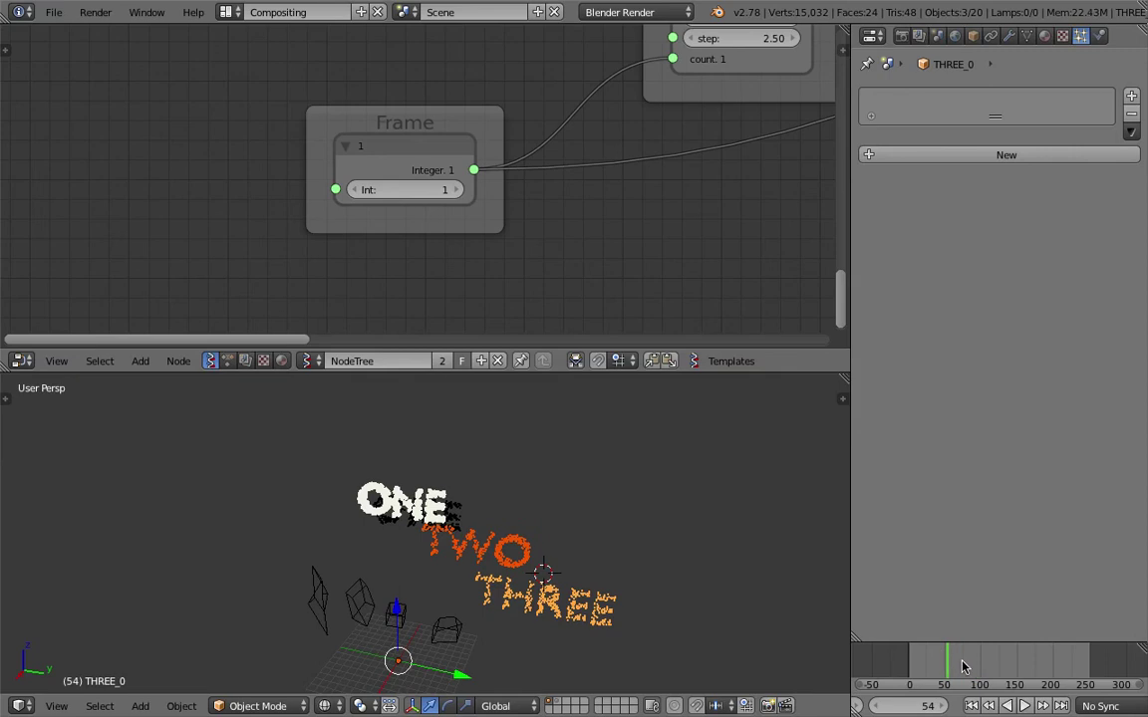
{"action": "key", "text": "alt+a"}
{"action": "left_click", "coordinate": [1010, 665]}
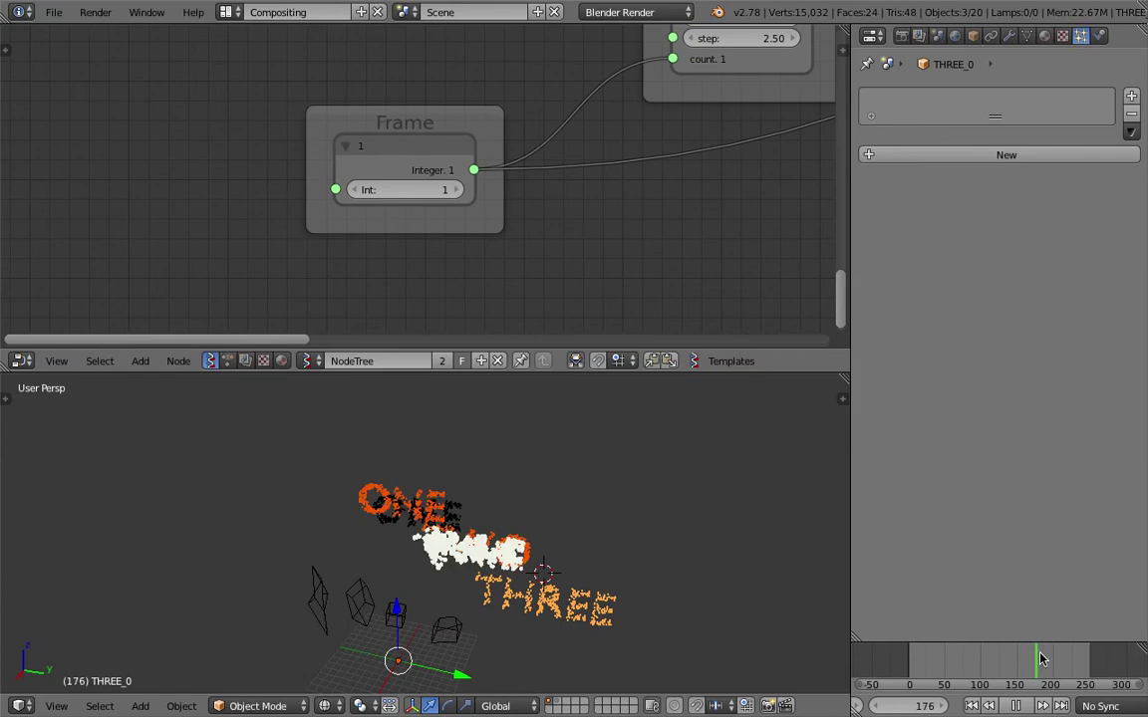
{"action": "left_click_drag", "start_coordinate": [1041, 655], "coordinate": [1034, 654]}
Examine the particle morph between the words up close, stepping frame by frame between frames 169 and 182.
{"action": "scroll", "coordinate": [498, 490], "scroll_direction": "up", "scroll_amount": 5}
{"action": "middle_click_drag", "start_coordinate": [626, 574], "coordinate": [608, 546]}
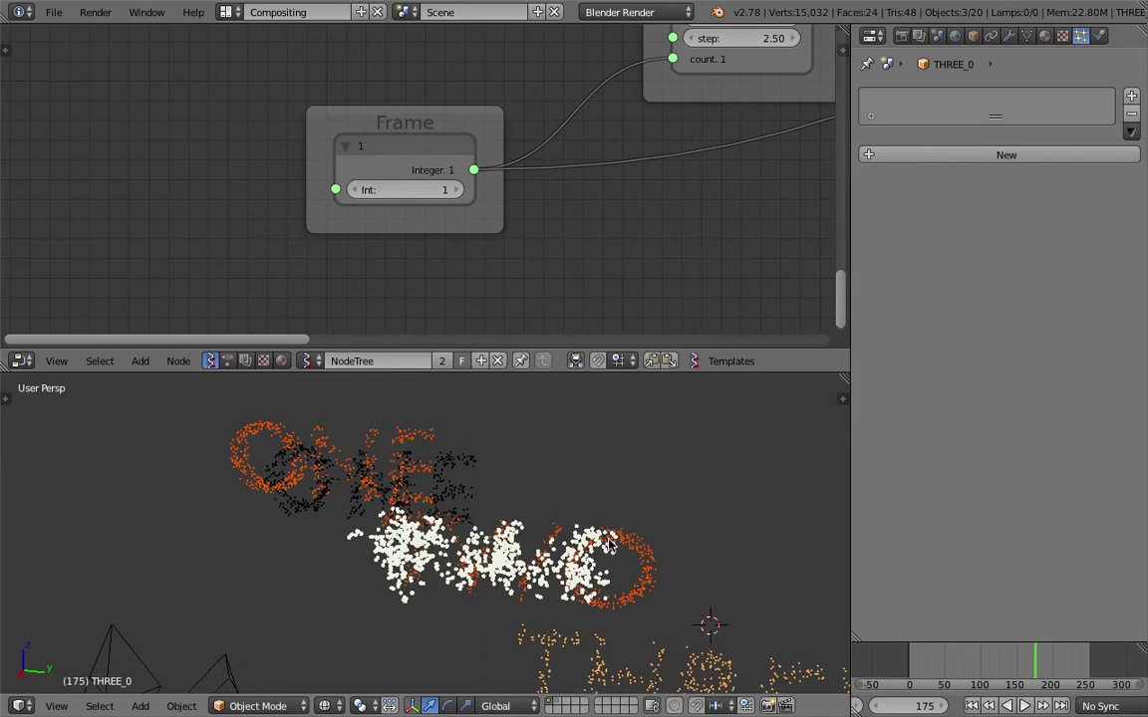
{"action": "key", "text": "Right"}
{"action": "key", "text": "Right"}
{"action": "key", "text": "Left"}
{"action": "key", "text": "Left"}
{"action": "key", "text": "Left"}
{"action": "key", "text": "Left"}
{"action": "key", "text": "Left"}
{"action": "key", "text": "Left"}
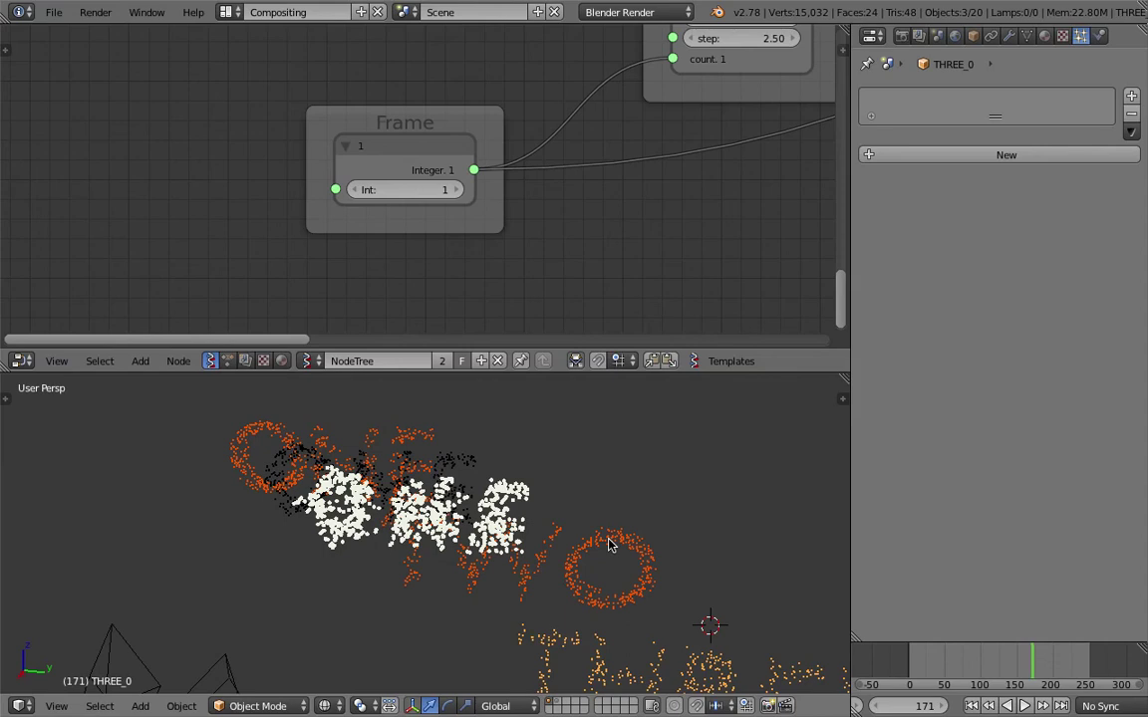
{"action": "key", "text": "Left"}
{"action": "key", "text": "Left"}
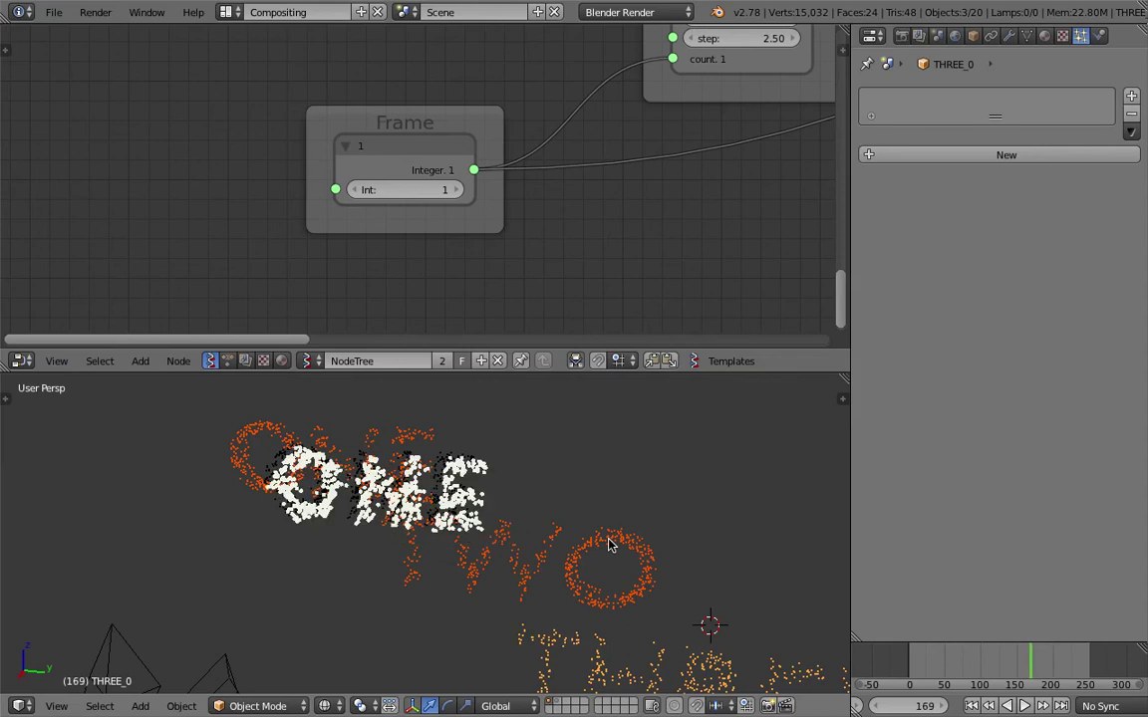
{"action": "key", "text": "Right"}
{"action": "key", "text": "Right"}
{"action": "key", "text": "Right"}
{"action": "key", "text": "Right"}
{"action": "key", "text": "Right"}
{"action": "key", "text": "Right"}
{"action": "key", "text": "Right"}
{"action": "key", "text": "Right"}
{"action": "key", "text": "Right"}
{"action": "key", "text": "Right"}
{"action": "key", "text": "Right"}
{"action": "key", "text": "Right"}
{"action": "key", "text": "Right"}
{"action": "scroll", "coordinate": [643, 549], "scroll_direction": "down", "scroll_amount": 2}
{"action": "middle_click_drag", "start_coordinate": [643, 548], "coordinate": [665, 551]}
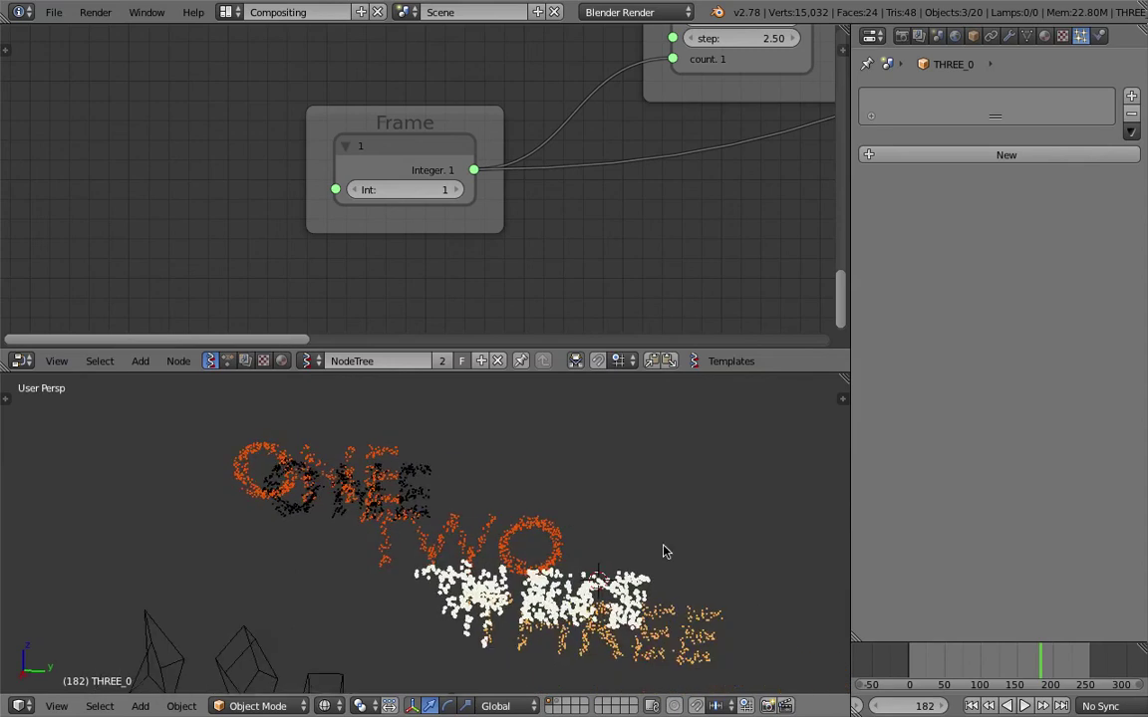
Play and scrub the animation repeatedly around frames 182 to 211 to watch the transitions between words.
{"action": "key", "text": "alt+a"}
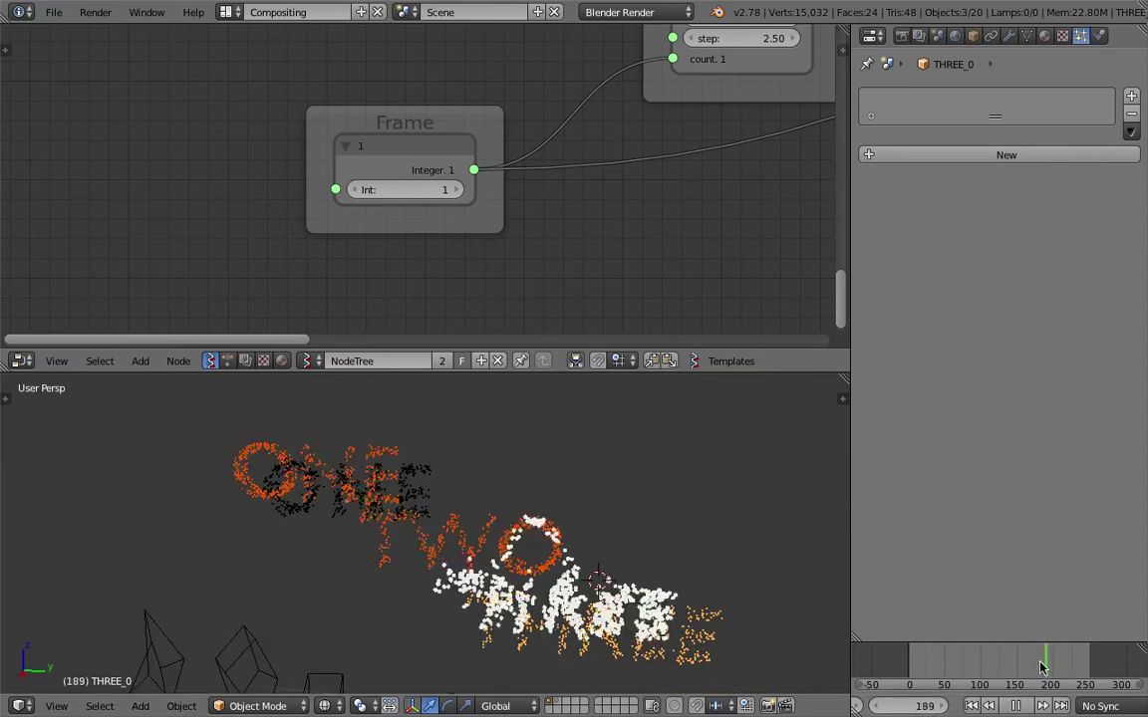
{"action": "key", "text": "Escape"}
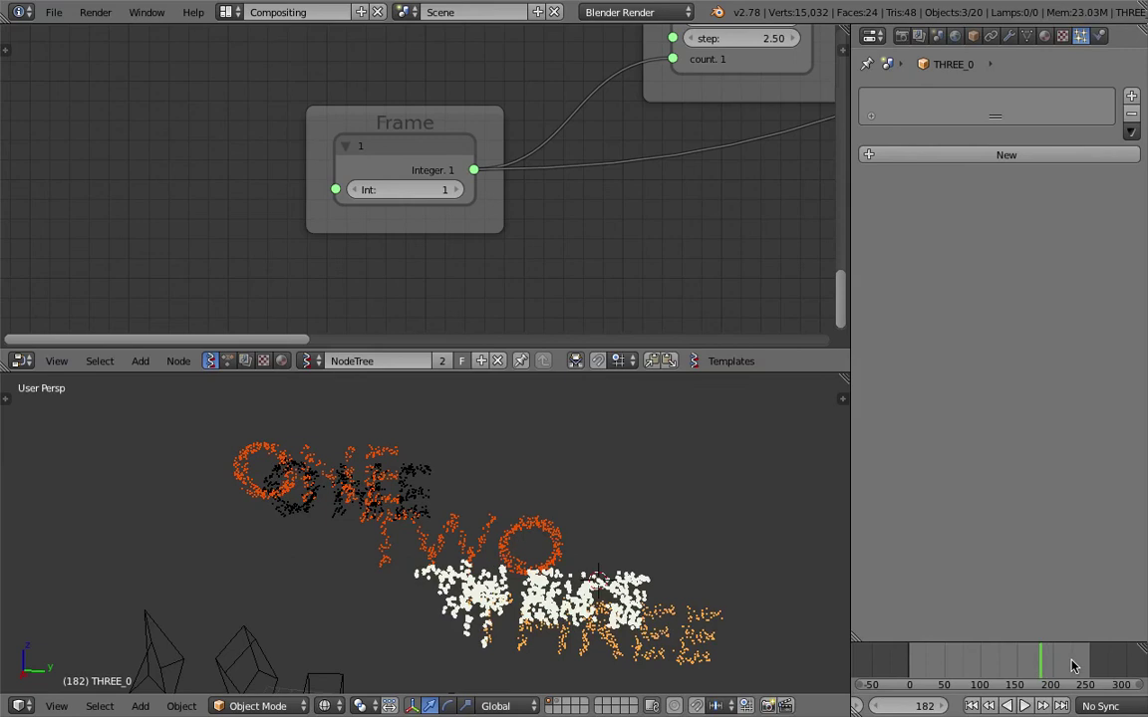
{"action": "key", "text": "alt+a"}
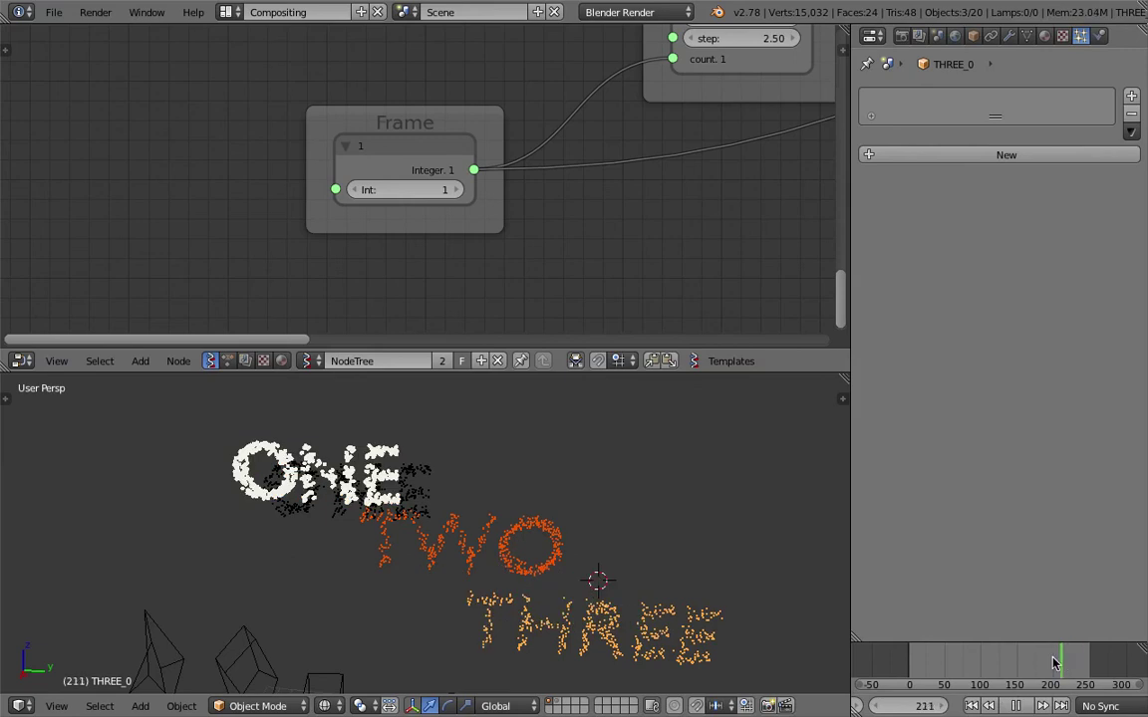
{"action": "key", "text": "alt+a"}
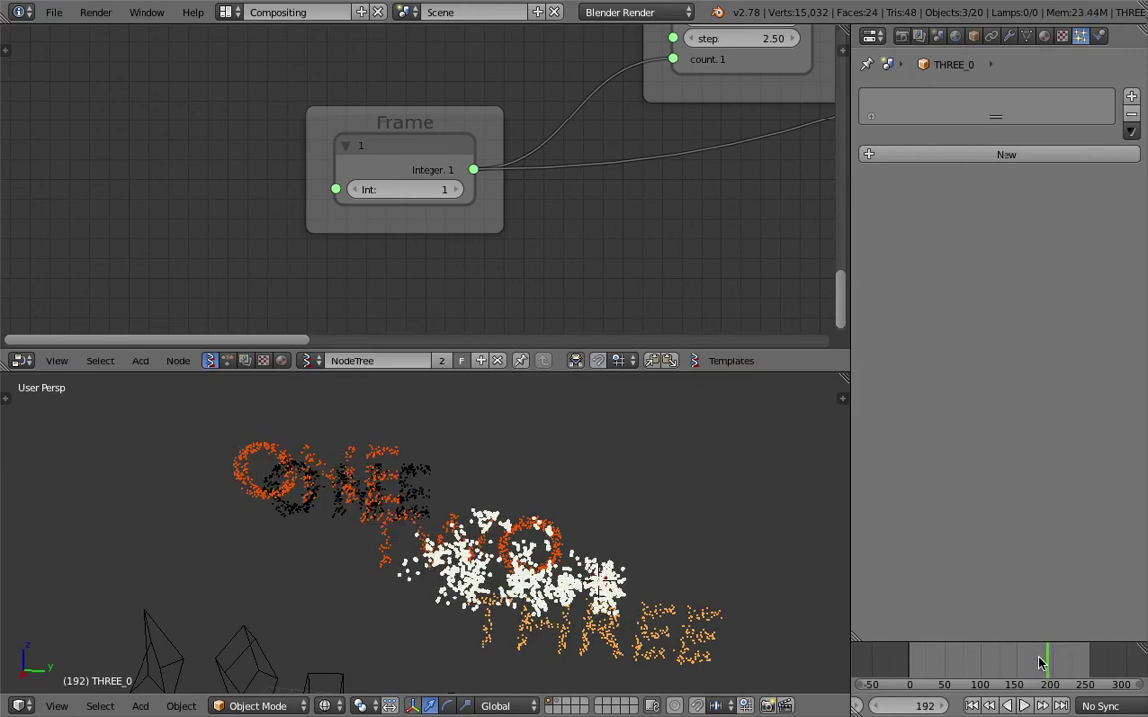
{"action": "key", "text": "alt+a"}
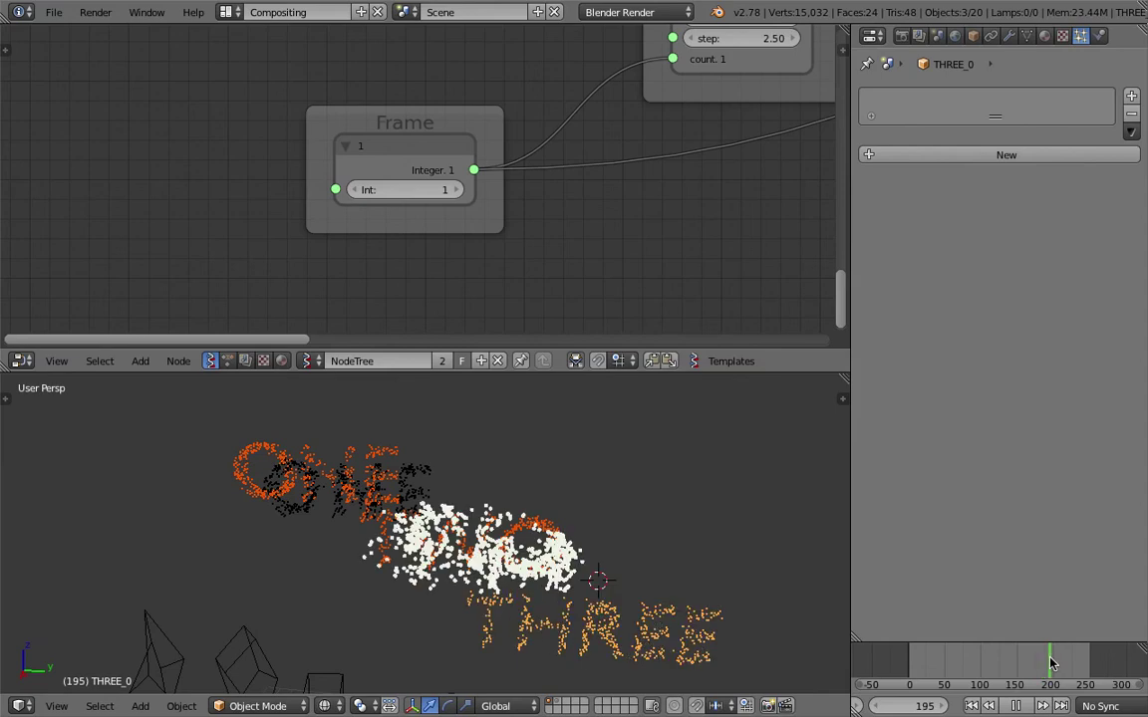
{"action": "key", "text": "alt+a"}
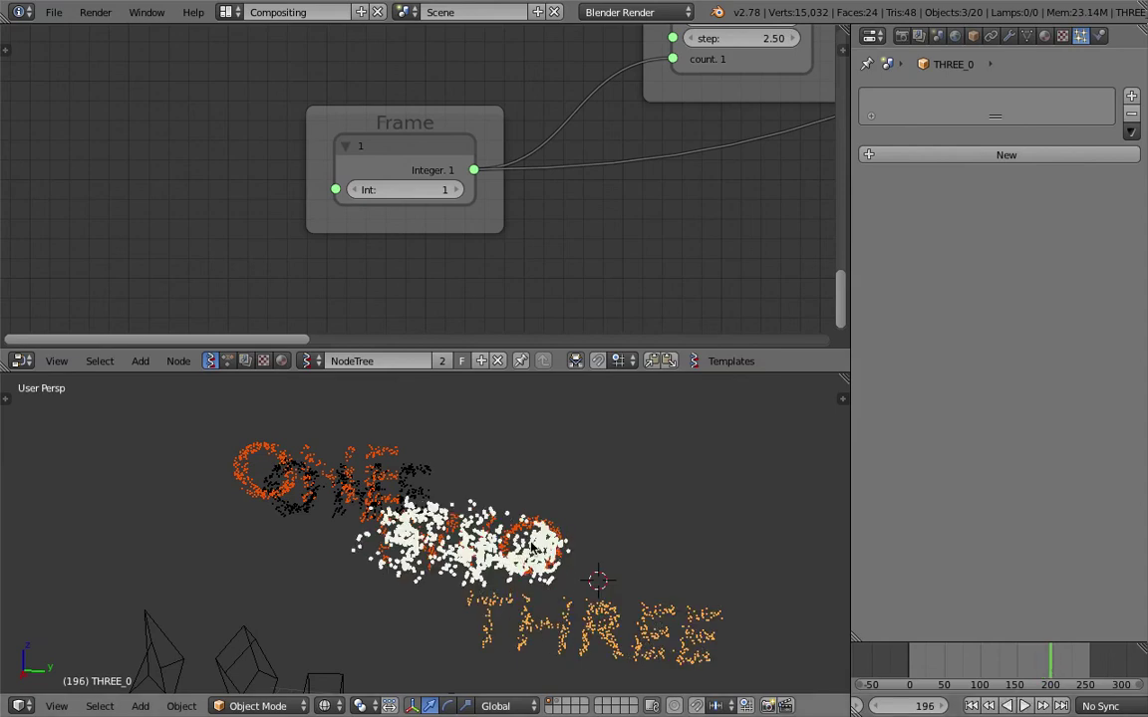
Save the file and enlarge the node editor area by shrinking the 3D view.
{"action": "scroll", "coordinate": [535, 542], "scroll_direction": "down", "scroll_amount": 3}
{"action": "key", "text": "ctrl+s"}
{"action": "left_click", "coordinate": [539, 543]}
{"action": "scroll", "coordinate": [584, 204], "scroll_direction": "right", "scroll_amount": 7}
{"action": "scroll", "coordinate": [583, 205], "scroll_direction": "up", "scroll_amount": 2}
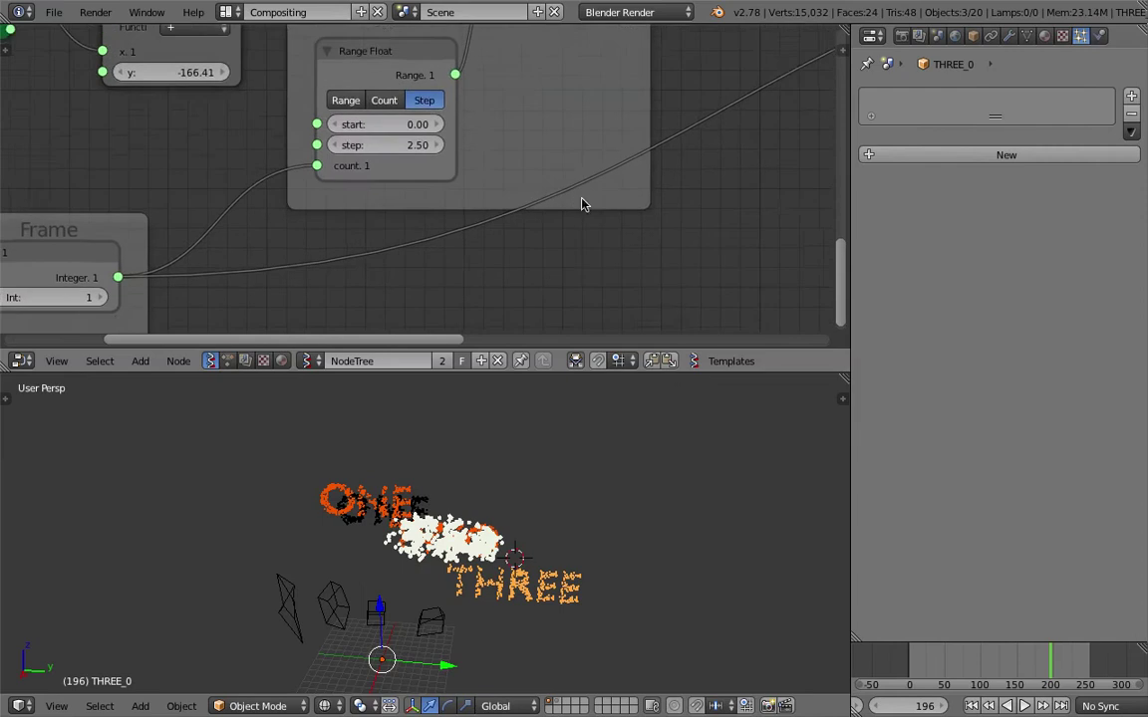
{"action": "left_click_drag", "start_coordinate": [677, 373], "coordinate": [670, 470]}
{"action": "scroll", "coordinate": [569, 349], "scroll_direction": "down", "scroll_amount": 6}
{"action": "middle_click_drag", "start_coordinate": [512, 206], "coordinate": [497, 236]}
{"action": "middle_click_drag", "start_coordinate": [623, 159], "coordinate": [454, 249]}
{"action": "scroll", "coordinate": [609, 169], "scroll_direction": "up", "scroll_amount": 3}
{"action": "scroll", "coordinate": [487, 246], "scroll_direction": "down", "scroll_amount": 2}
{"action": "key", "text": "ctrl+s"}
{"action": "left_click", "coordinate": [442, 271]}
Move the frame info node and the ADD X, -166.41 node farther from the framed Range Float group.
{"action": "scroll", "coordinate": [484, 140], "scroll_direction": "up", "scroll_amount": 4}
{"action": "scroll", "coordinate": [424, 232], "scroll_direction": "down", "scroll_amount": 2}
{"action": "middle_click_drag", "start_coordinate": [282, 248], "coordinate": [401, 196]}
{"action": "scroll", "coordinate": [331, 248], "scroll_direction": "down", "scroll_amount": 2}
{"action": "middle_click_drag", "start_coordinate": [250, 276], "coordinate": [436, 223]}
{"action": "left_click_drag", "start_coordinate": [116, 191], "coordinate": [37, 139]}
{"action": "left_click", "coordinate": [248, 197]}
{"action": "left_click_drag", "start_coordinate": [243, 189], "coordinate": [161, 124]}
{"action": "middle_click_drag", "start_coordinate": [406, 299], "coordinate": [384, 236]}
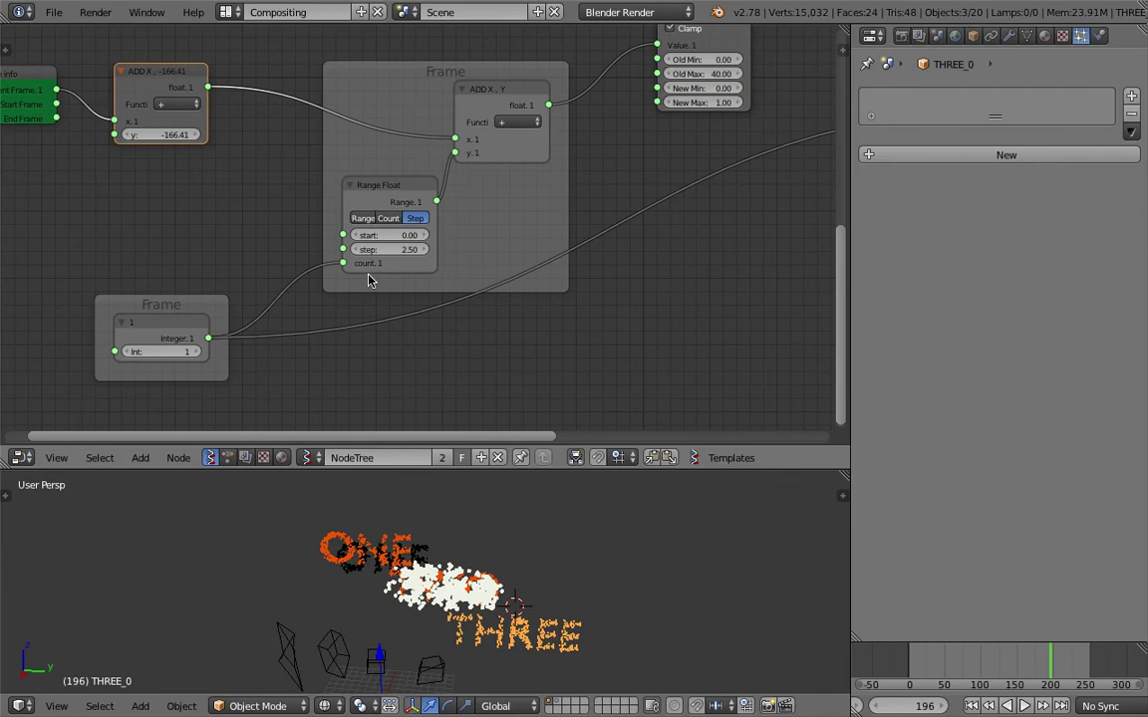
Set the Range Float node's step to 1.00.
{"action": "scroll", "coordinate": [399, 257], "scroll_direction": "up", "scroll_amount": 3}
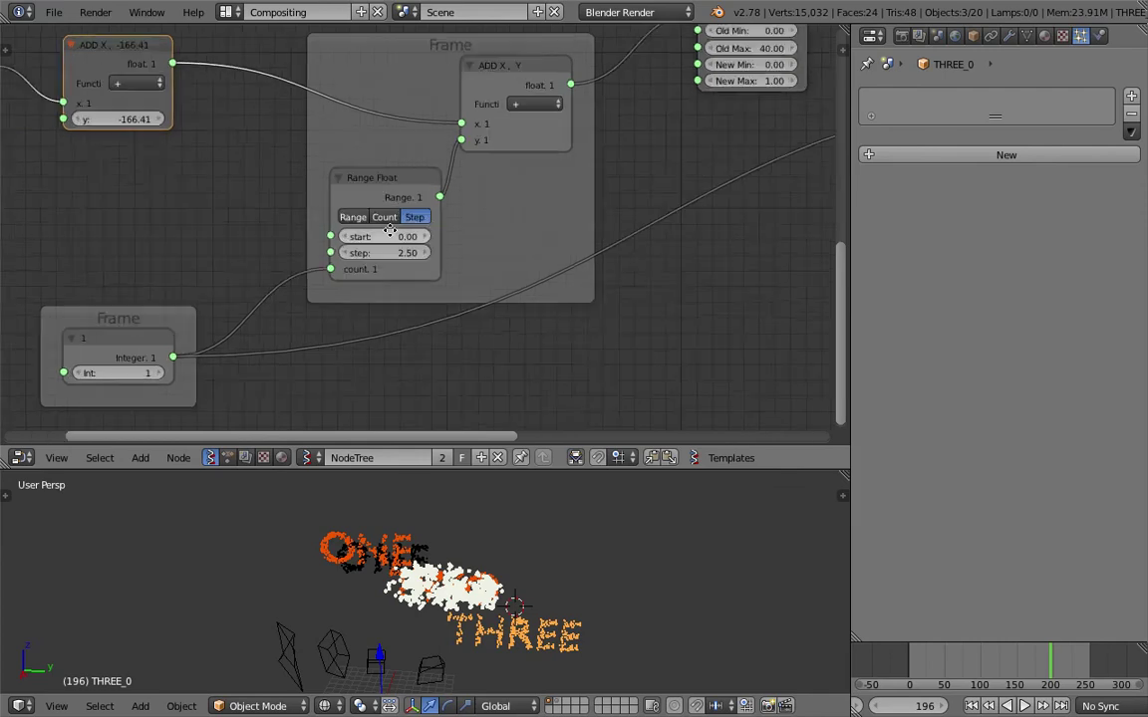
{"action": "middle_click_drag", "start_coordinate": [409, 222], "coordinate": [476, 248]}
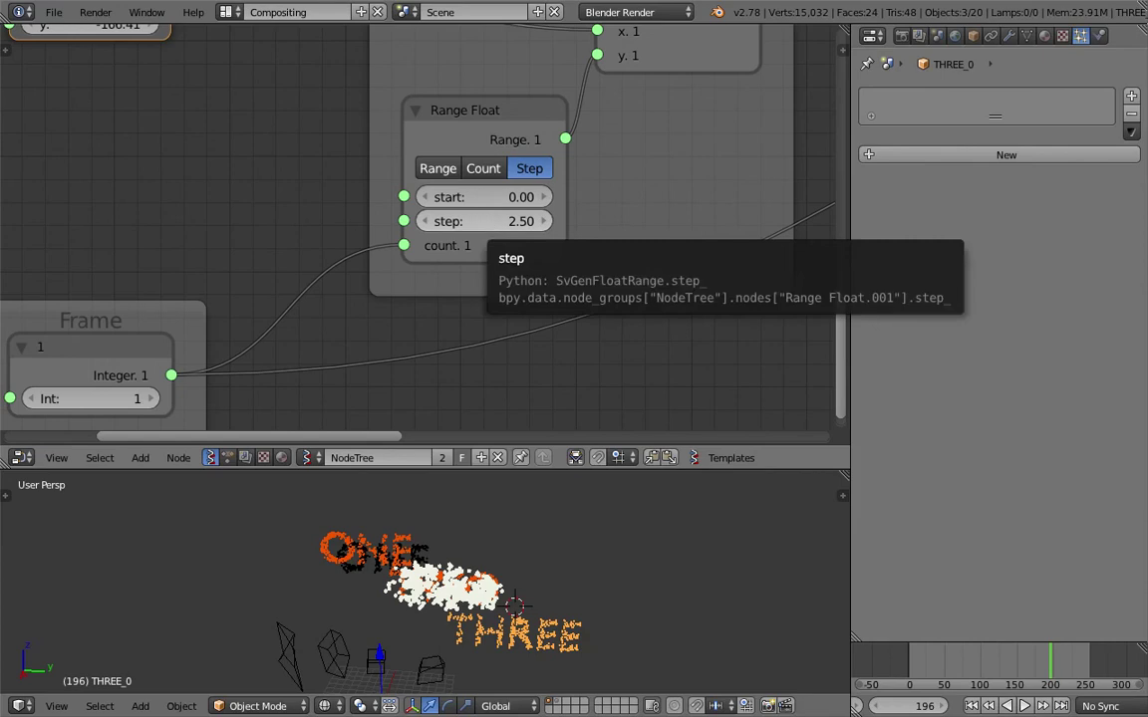
{"action": "left_click_drag", "start_coordinate": [484, 221], "coordinate": [465, 222]}
{"action": "left_click", "coordinate": [488, 224]}
{"action": "type", "text": "1"}
{"action": "key", "text": "Return"}
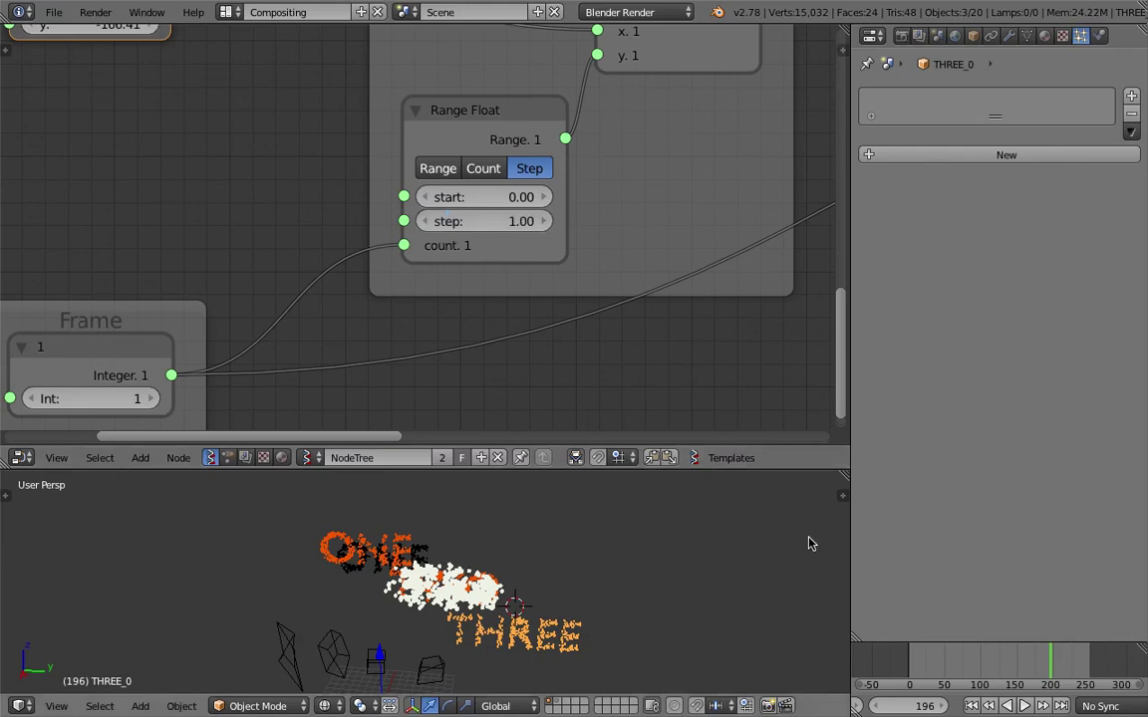
Play and scrub the animation to preview the morph with the new step value.
{"action": "key", "text": "shift+alt+a"}
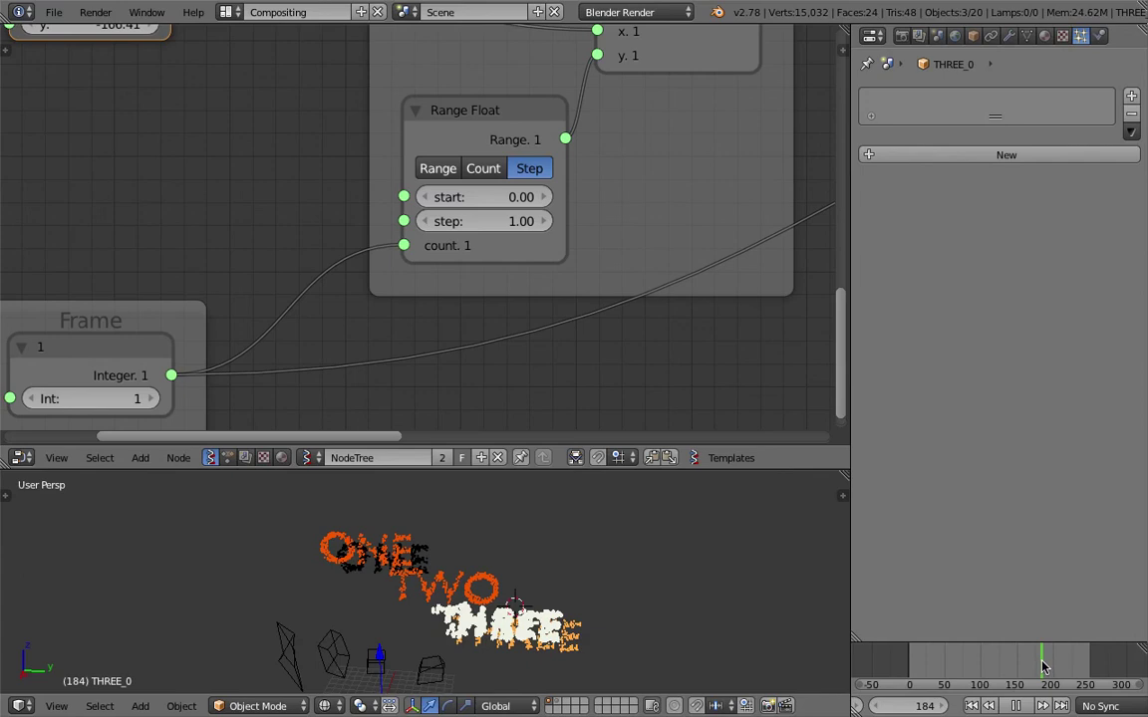
{"action": "key", "text": "alt+a"}
{"action": "middle_click_drag", "start_coordinate": [672, 205], "coordinate": [599, 306]}
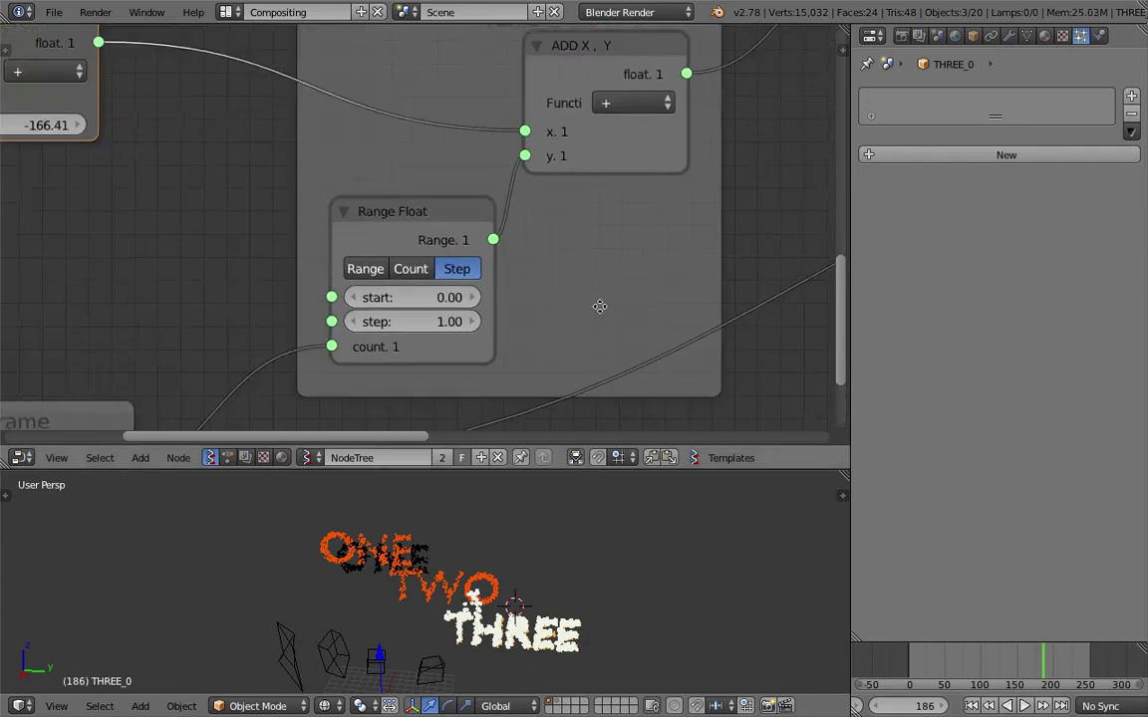
Set the Map Range node's Old Max to 100, leaving Clamp enabled.
{"action": "scroll", "coordinate": [599, 307], "scroll_direction": "down", "scroll_amount": 3}
{"action": "middle_click_drag", "start_coordinate": [706, 236], "coordinate": [413, 350]}
{"action": "scroll", "coordinate": [418, 277], "scroll_direction": "up", "scroll_amount": 2}
{"action": "middle_click_drag", "start_coordinate": [616, 253], "coordinate": [531, 284]}
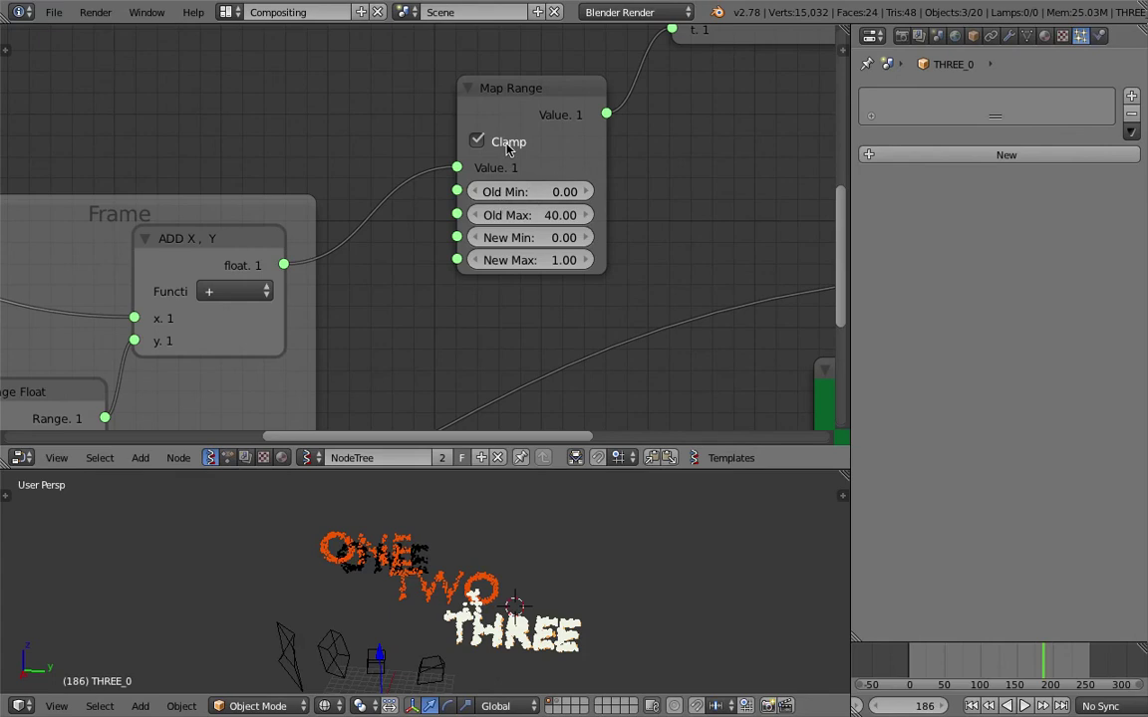
{"action": "left_click", "coordinate": [506, 147]}
{"action": "left_click", "coordinate": [507, 148]}
{"action": "left_click", "coordinate": [545, 219]}
{"action": "type", "text": "100"}
{"action": "key", "text": "Return"}
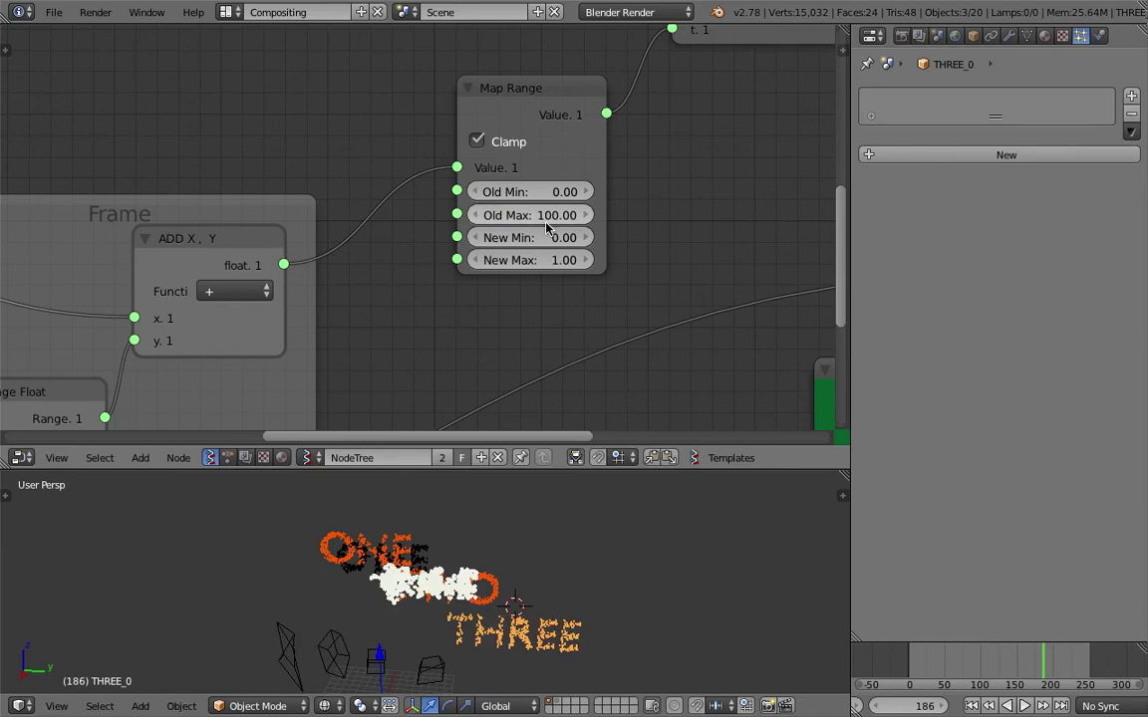
Play and scrub the animation to preview the morph with the wider Map Range input.
{"action": "left_click", "coordinate": [972, 673]}
{"action": "key", "text": "alt+a"}
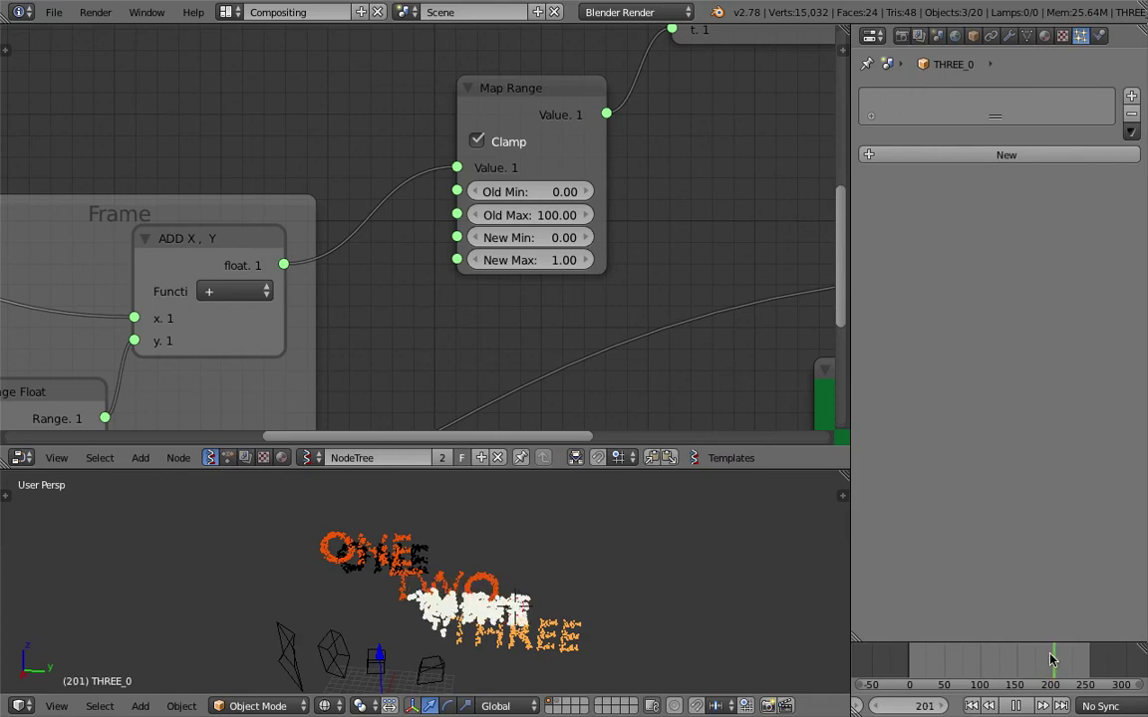
{"action": "left_click", "coordinate": [1047, 658]}
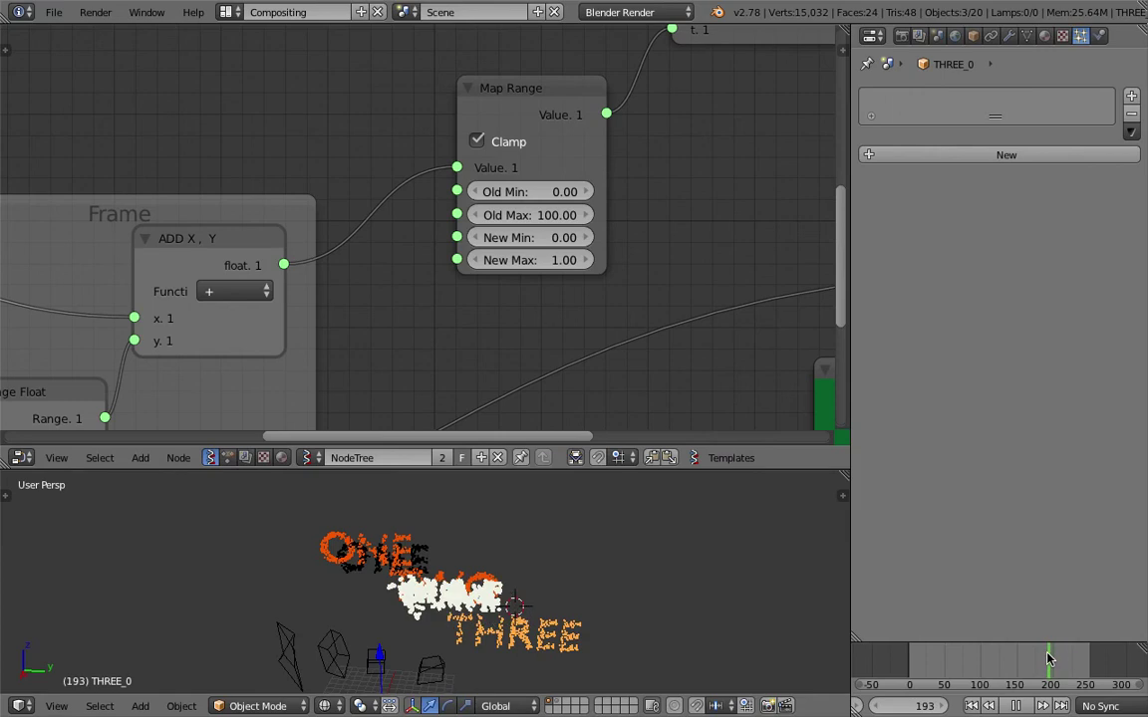
{"action": "left_click_drag", "start_coordinate": [1067, 658], "coordinate": [1104, 657]}
{"action": "scroll", "coordinate": [648, 251], "scroll_direction": "down", "scroll_amount": 3}
{"action": "middle_click_drag", "start_coordinate": [648, 251], "coordinate": [404, 339]}
{"action": "left_click", "coordinate": [456, 172]}
{"action": "middle_click_drag", "start_coordinate": [461, 378], "coordinate": [491, 353]}
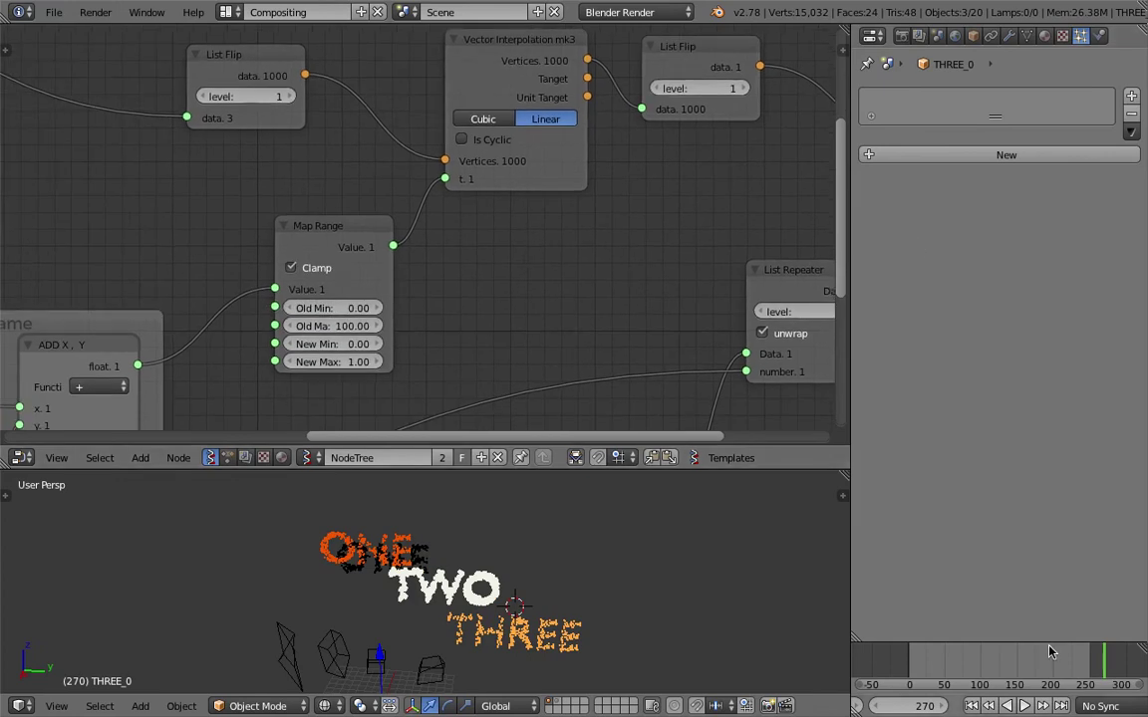
{"action": "left_click", "coordinate": [1083, 657]}
{"action": "key", "text": "alt+a"}
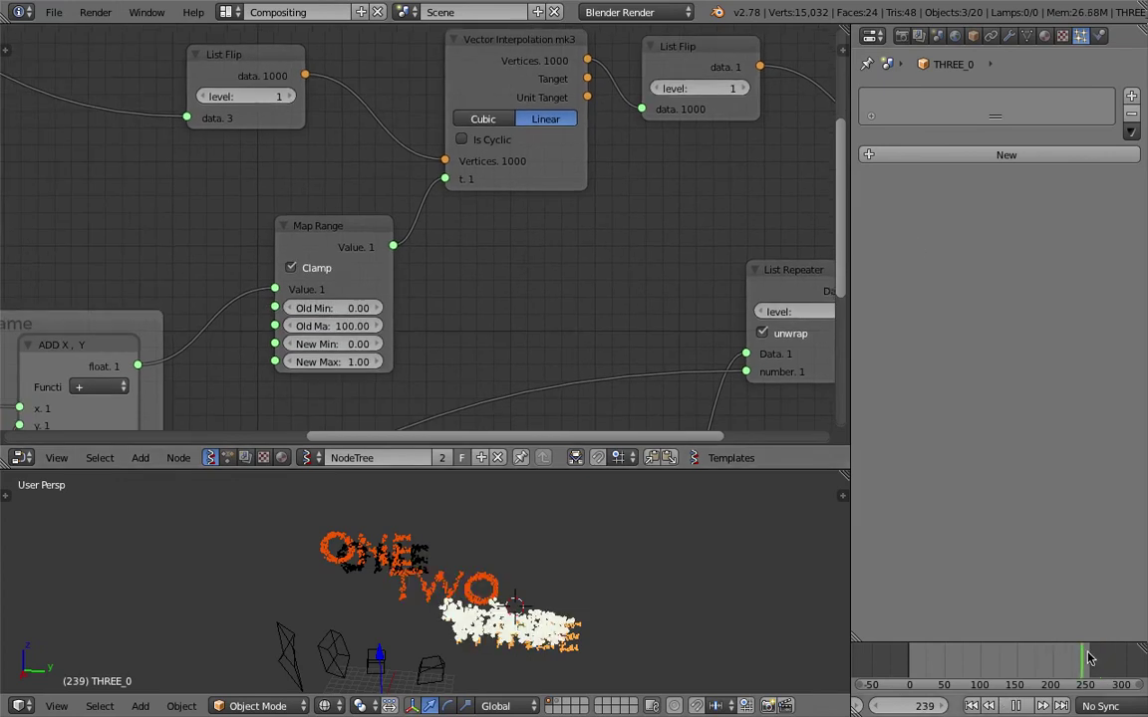
{"action": "left_click", "coordinate": [1083, 658]}
{"action": "left_click_drag", "start_coordinate": [1084, 658], "coordinate": [1019, 656]}
{"action": "left_click", "coordinate": [1017, 657]}
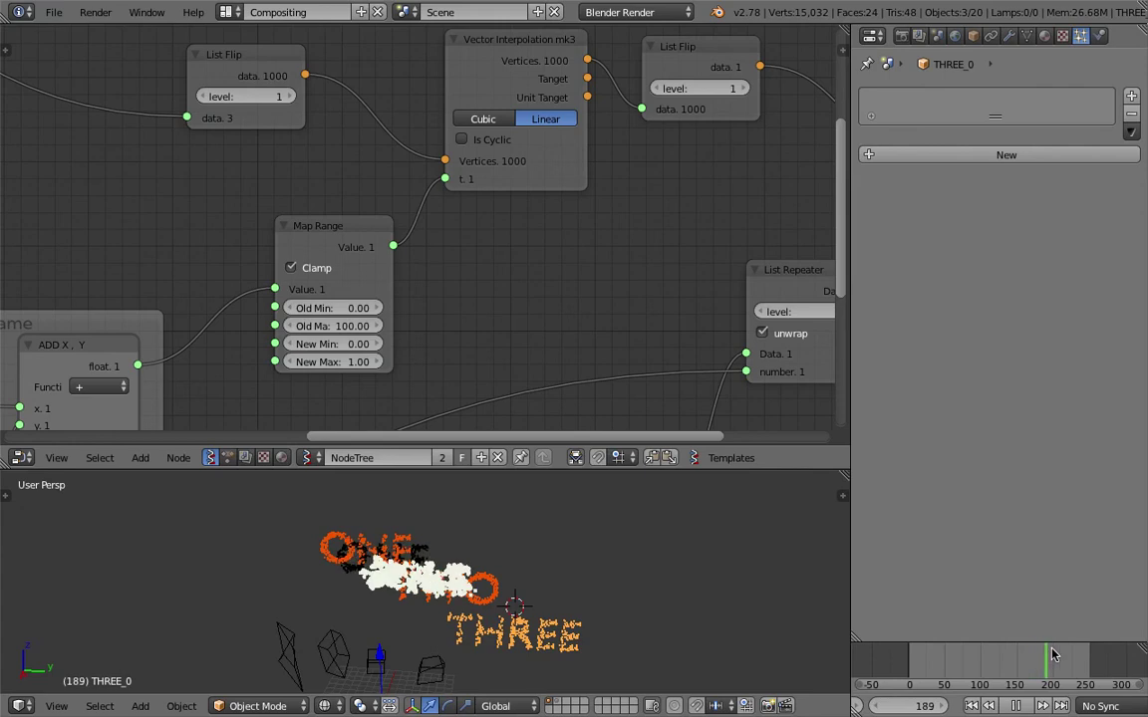
{"action": "key", "text": "alt+a"}
Try the Map Range node with Clamp disabled during playback, and enable Clamp again.
{"action": "middle_click_drag", "start_coordinate": [363, 347], "coordinate": [404, 324]}
{"action": "left_click", "coordinate": [359, 248]}
{"action": "left_click", "coordinate": [1042, 659]}
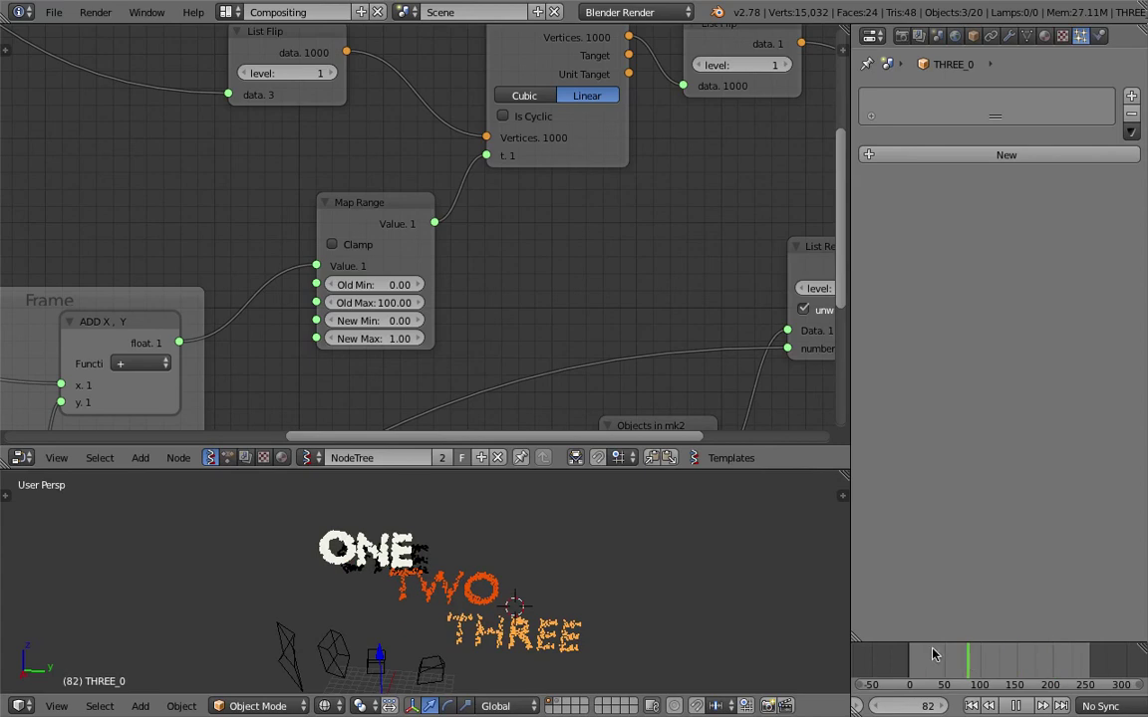
{"action": "key", "text": "alt+a"}
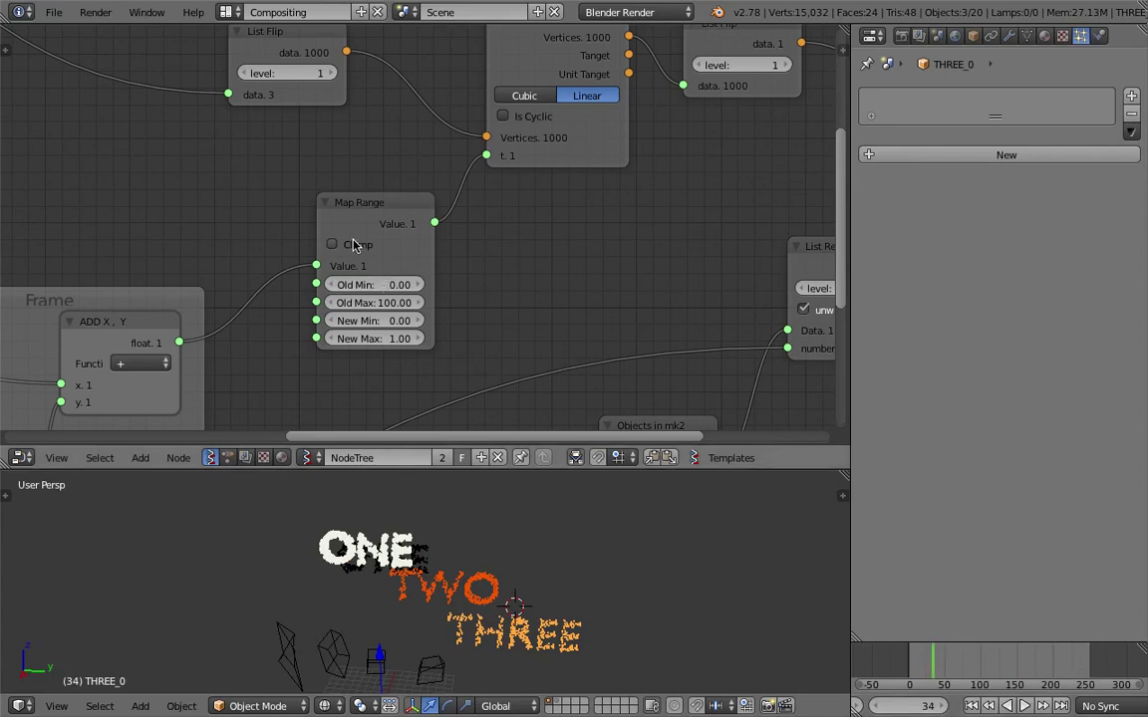
{"action": "left_click", "coordinate": [354, 245]}
{"action": "scroll", "coordinate": [578, 224], "scroll_direction": "down", "scroll_amount": 2}
{"action": "middle_click_drag", "start_coordinate": [584, 221], "coordinate": [436, 282]}
{"action": "middle_click_drag", "start_coordinate": [538, 253], "coordinate": [363, 257]}
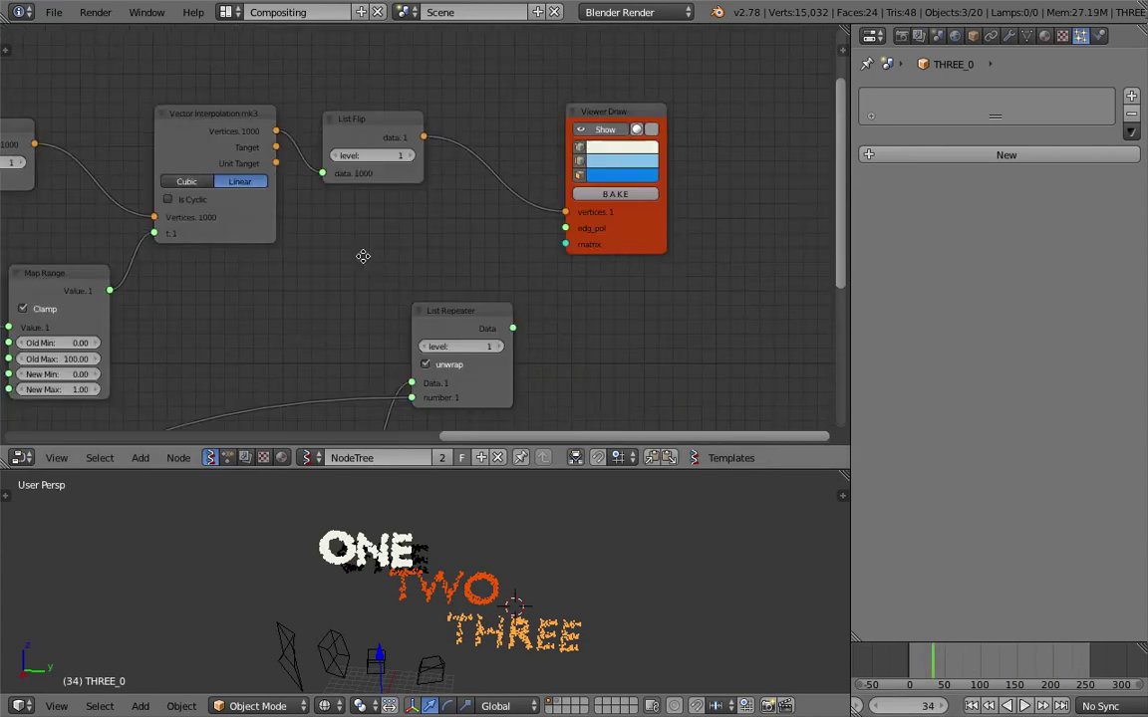
{"action": "middle_click_drag", "start_coordinate": [463, 302], "coordinate": [491, 283]}
{"action": "middle_click_drag", "start_coordinate": [253, 299], "coordinate": [369, 246]}
{"action": "scroll", "coordinate": [370, 245], "scroll_direction": "down", "scroll_amount": 3}
{"action": "middle_click_drag", "start_coordinate": [336, 290], "coordinate": [357, 256]}
{"action": "right_click", "coordinate": [496, 595]}
{"action": "right_click", "coordinate": [430, 559]}
{"action": "right_click", "coordinate": [475, 586]}
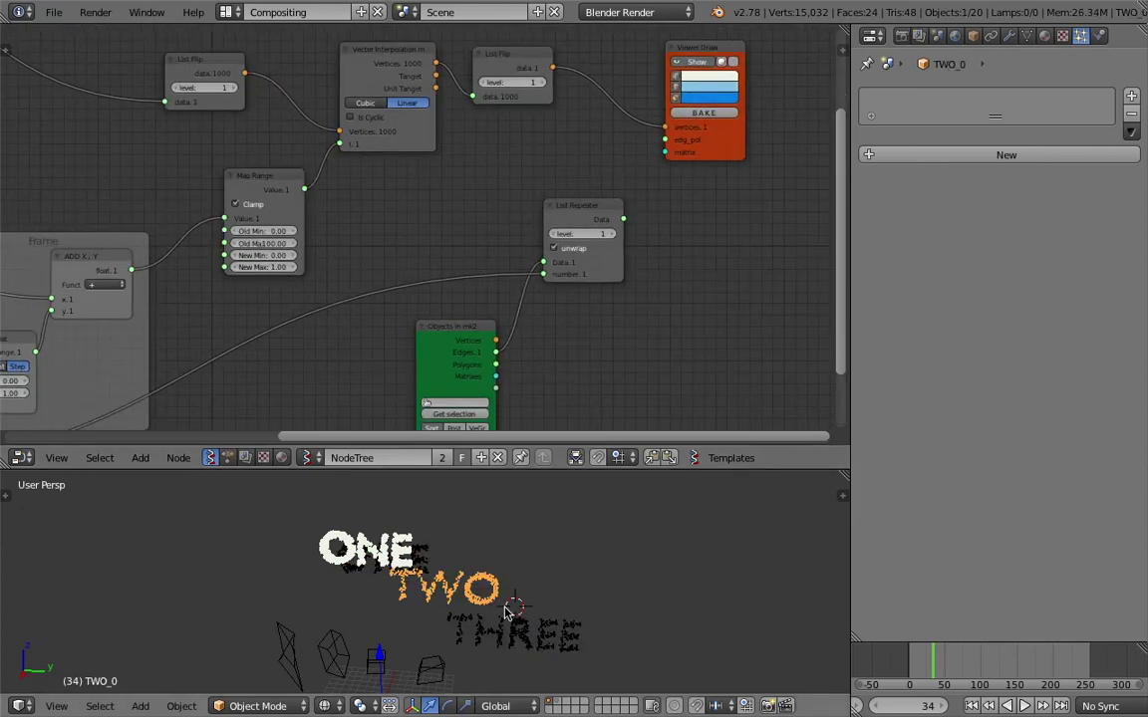
{"action": "right_click", "coordinate": [505, 610], "text": "shift"}
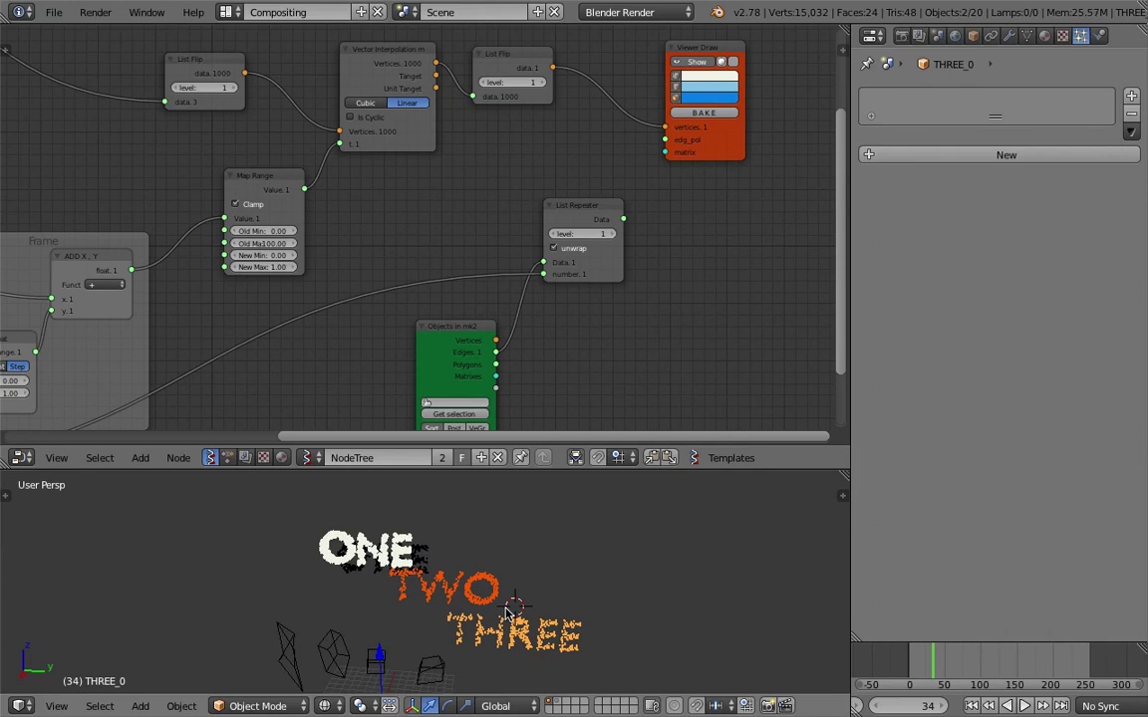
{"action": "right_click", "coordinate": [376, 485]}
{"action": "key", "text": "shift+d"}
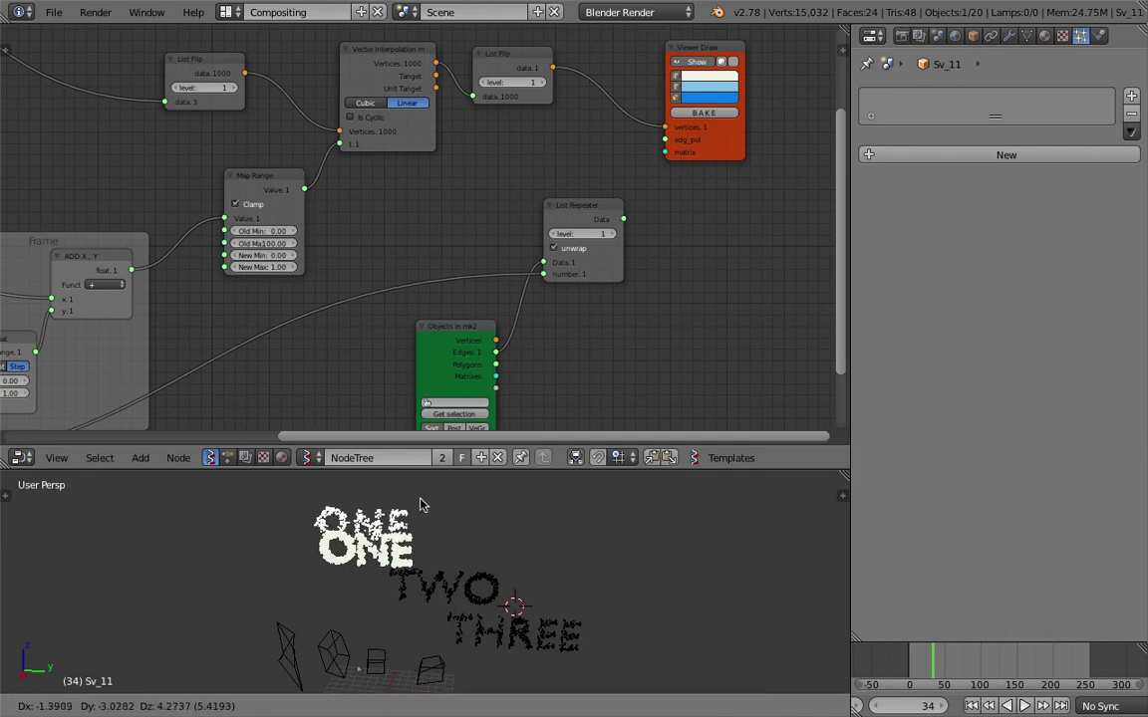
{"action": "right_click", "coordinate": [423, 504]}
{"action": "scroll", "coordinate": [423, 504], "scroll_direction": "up", "scroll_amount": 4}
Save the file and play the animation to watch the word morph up close.
{"action": "key", "text": "ctrl+s"}
{"action": "middle_click_drag", "start_coordinate": [382, 550], "coordinate": [435, 572], "text": "shift"}
{"action": "left_click", "coordinate": [410, 580]}
{"action": "left_click", "coordinate": [1028, 671]}
{"action": "key", "text": "alt+a"}
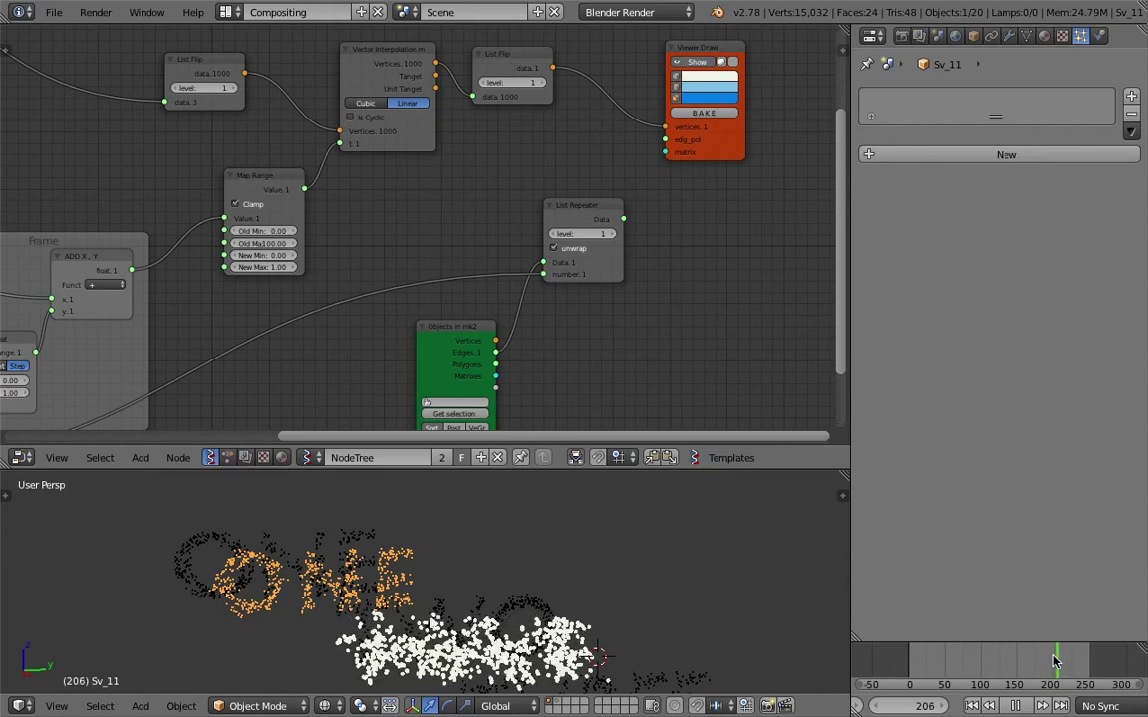
{"action": "key", "text": "alt+a"}
Fit the whole scene in the 3D view and enlarge that area by shrinking the node editor.
{"action": "key", "text": "Home"}
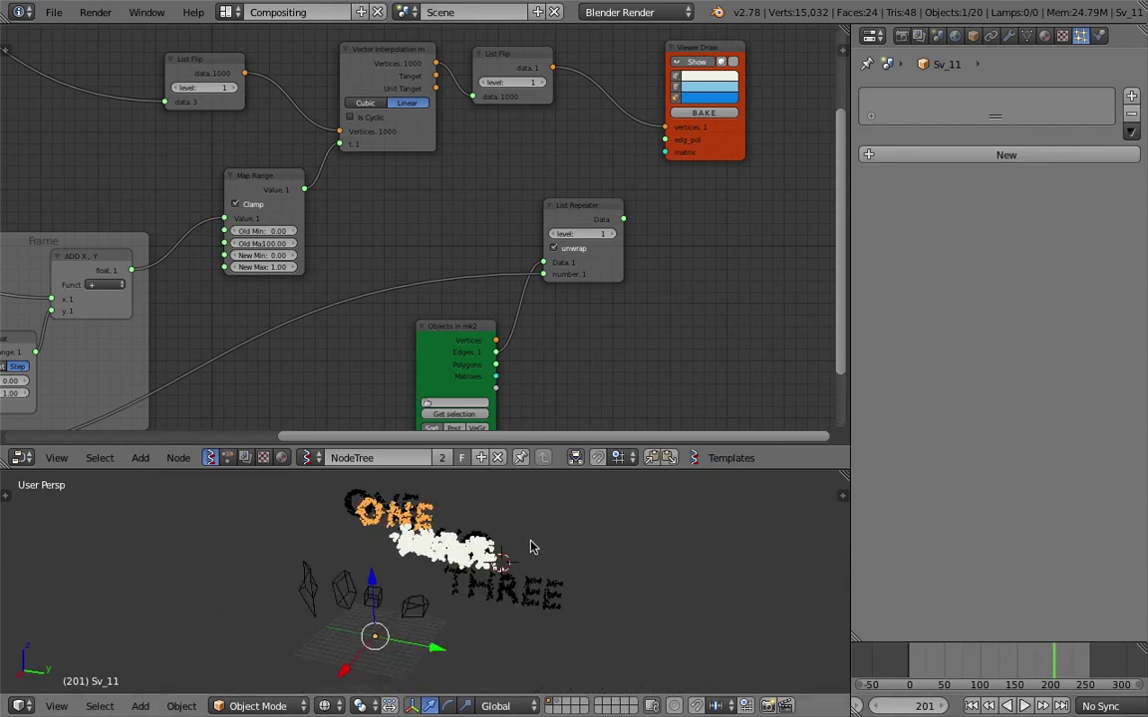
{"action": "left_click_drag", "start_coordinate": [569, 467], "coordinate": [569, 369]}
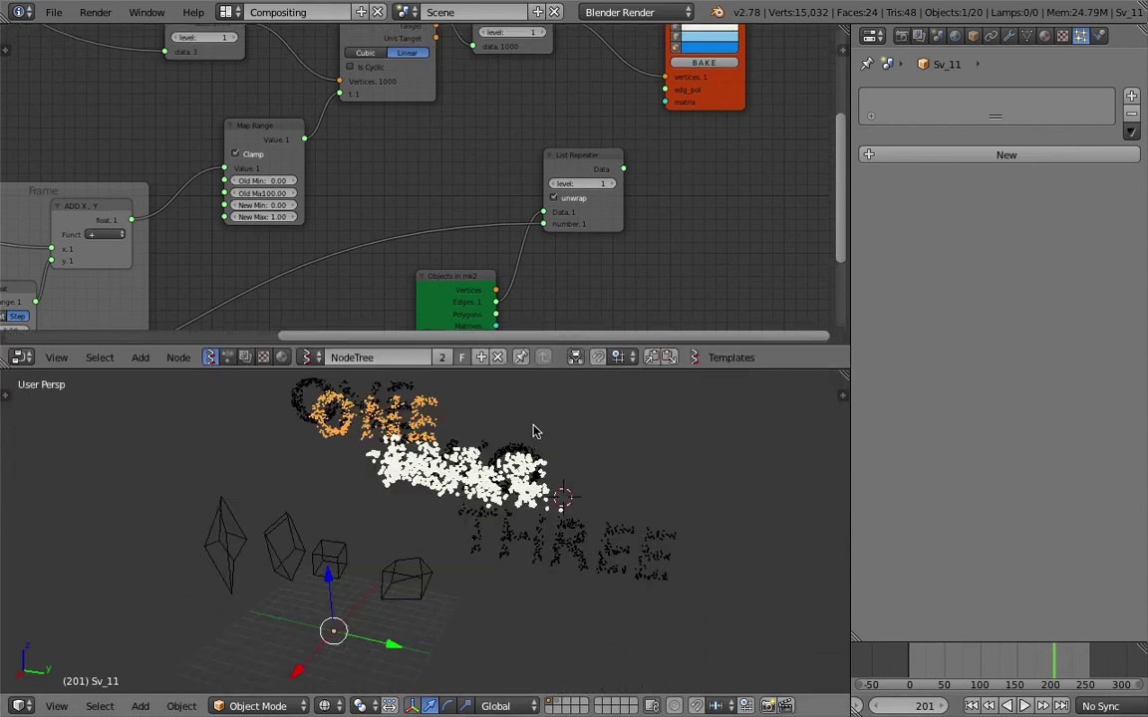
Try a particle system with Keyed physics on the Sv_11 mesh, and remove it.
{"action": "left_click", "coordinate": [1037, 156]}
{"action": "scroll", "coordinate": [1036, 359], "scroll_direction": "down", "scroll_amount": 8}
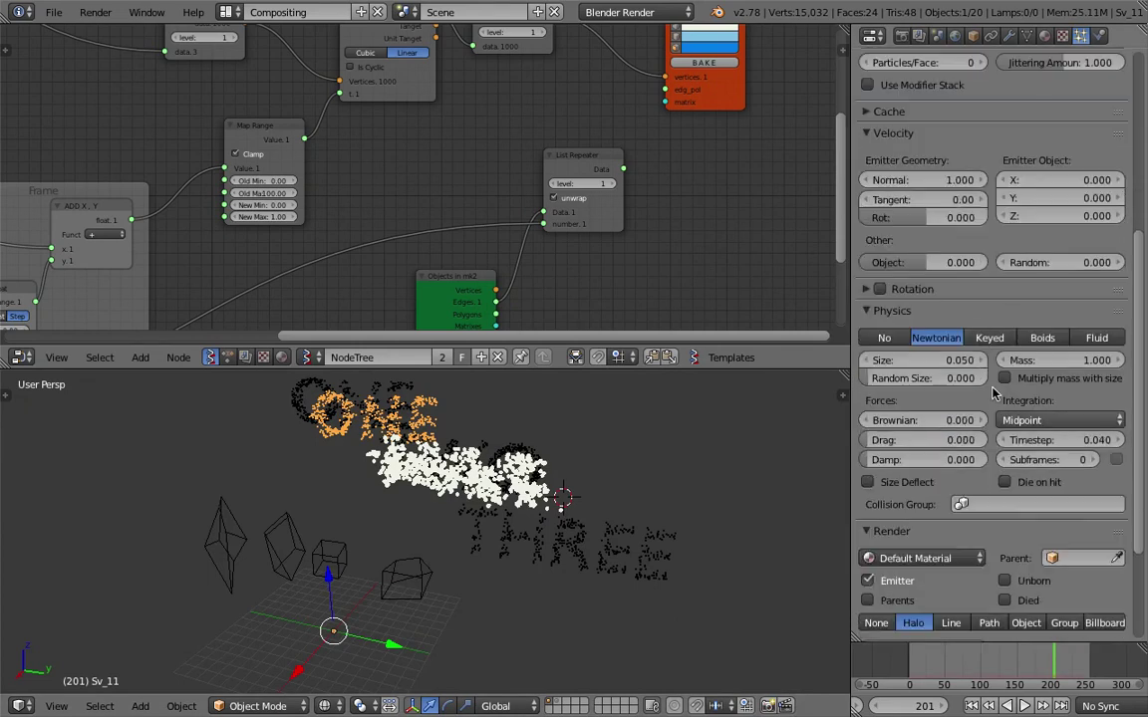
{"action": "left_click", "coordinate": [991, 339]}
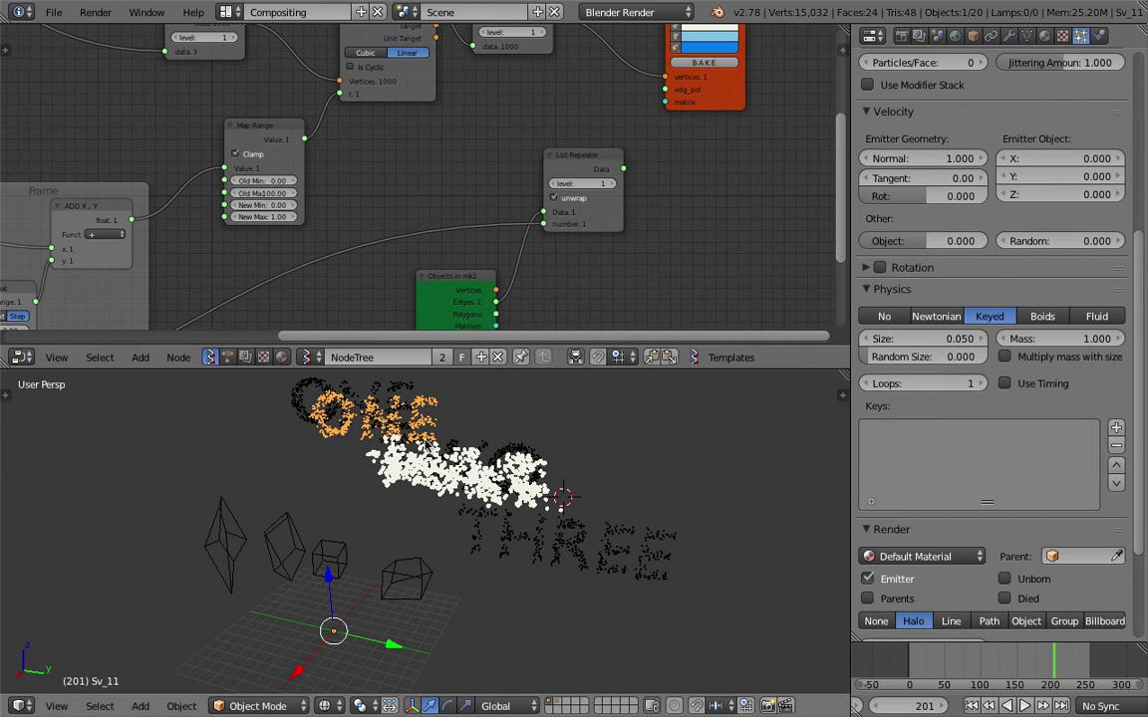
{"action": "middle_click_drag", "start_coordinate": [533, 481], "coordinate": [558, 477]}
{"action": "scroll", "coordinate": [1012, 334], "scroll_direction": "up", "scroll_amount": 8}
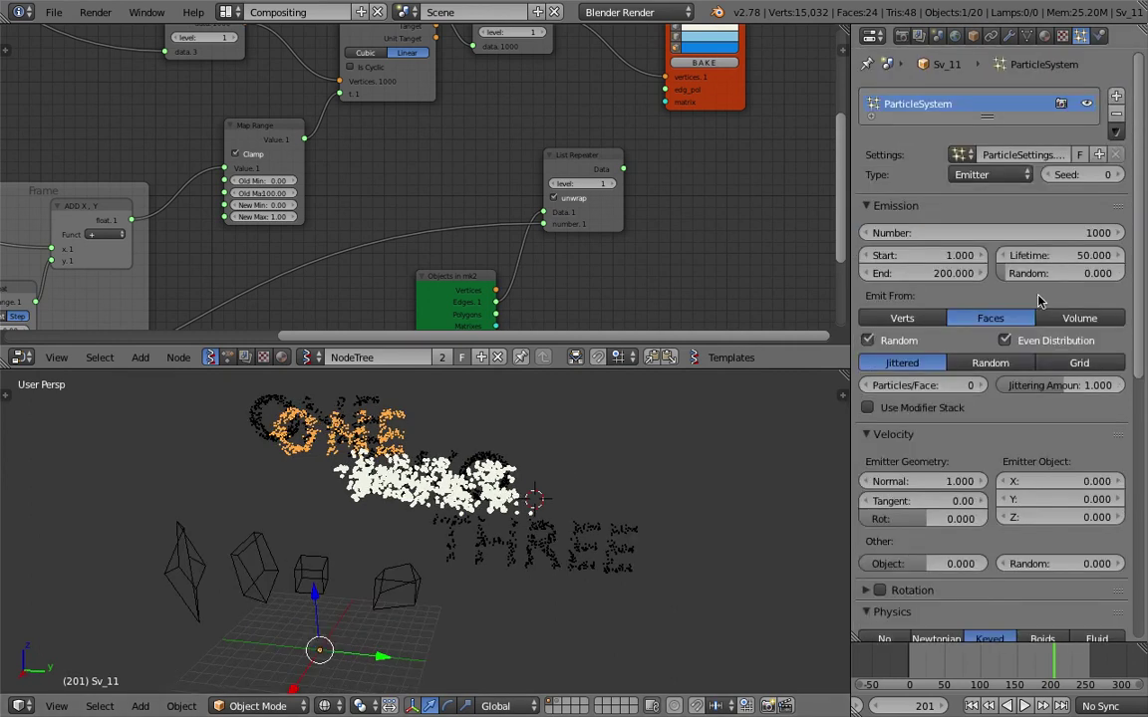
{"action": "left_click", "coordinate": [1118, 114]}
Spread the overlapping duplicate ONE meshes apart in the 3D view.
{"action": "right_click_drag", "start_coordinate": [323, 418], "coordinate": [213, 439]}
{"action": "right_click_drag", "start_coordinate": [325, 419], "coordinate": [550, 419]}
{"action": "right_click_drag", "start_coordinate": [324, 413], "coordinate": [669, 395]}
{"action": "right_click", "coordinate": [296, 411]}
{"action": "right_click_drag", "start_coordinate": [296, 408], "coordinate": [204, 419]}
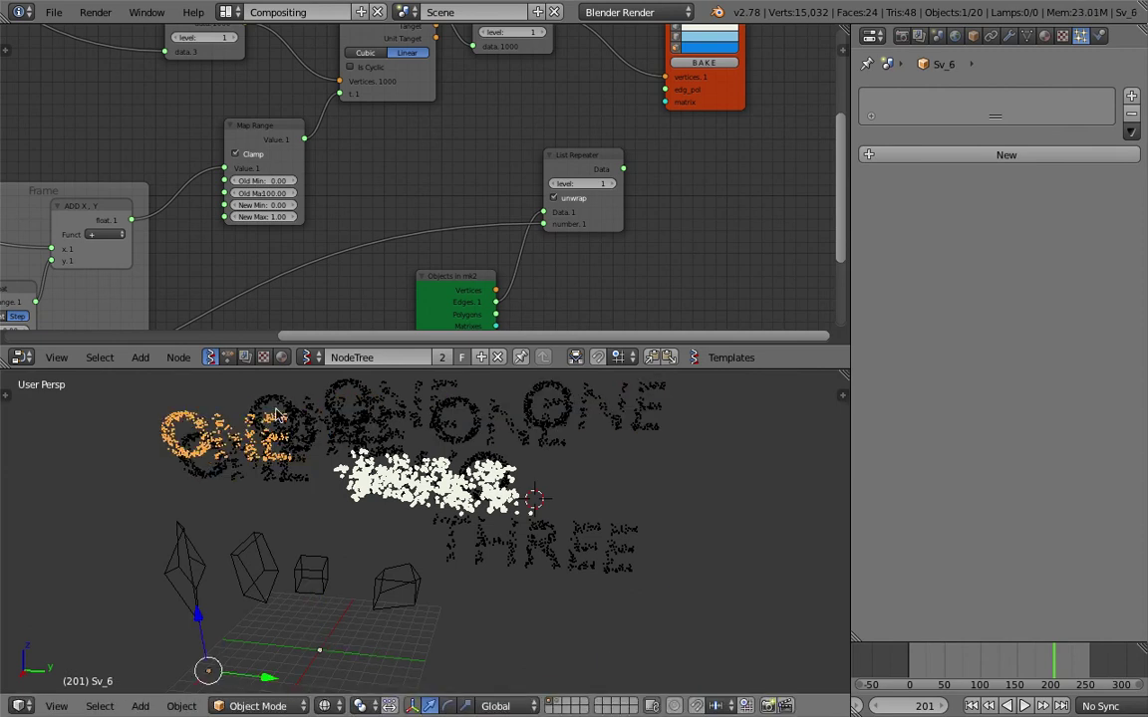
{"action": "right_click", "coordinate": [311, 417]}
{"action": "right_click_drag", "start_coordinate": [311, 414], "coordinate": [542, 423]}
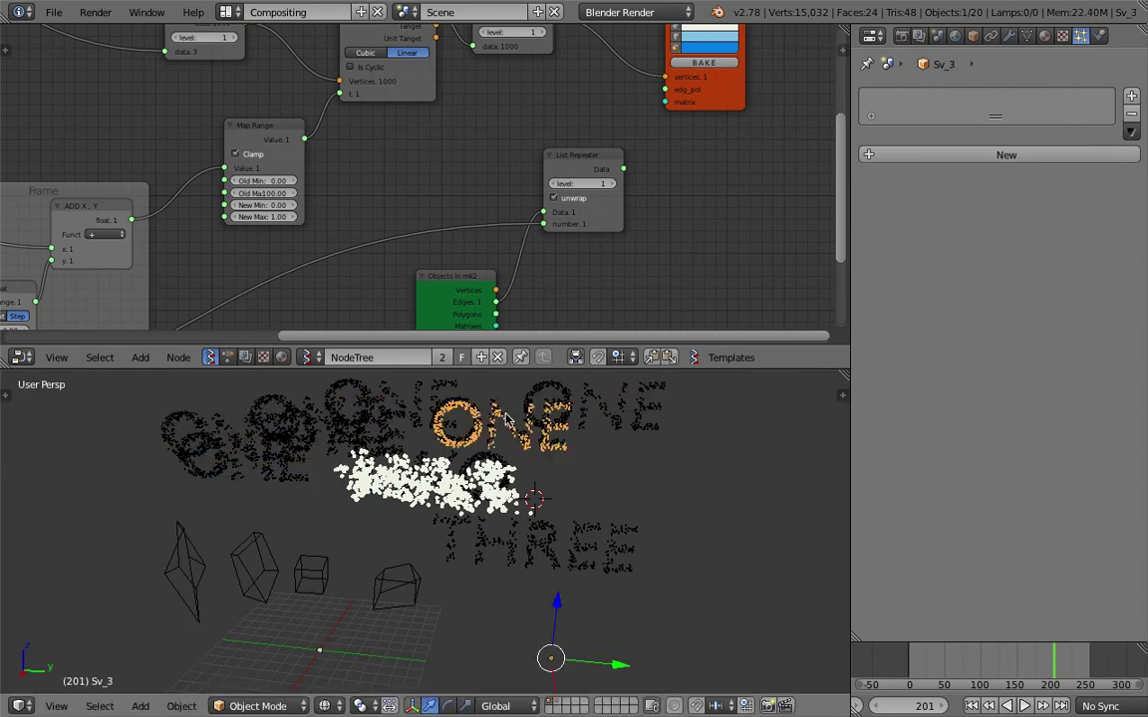
{"action": "right_click", "coordinate": [528, 420]}
{"action": "right_click", "coordinate": [602, 410]}
{"action": "right_click", "coordinate": [319, 408]}
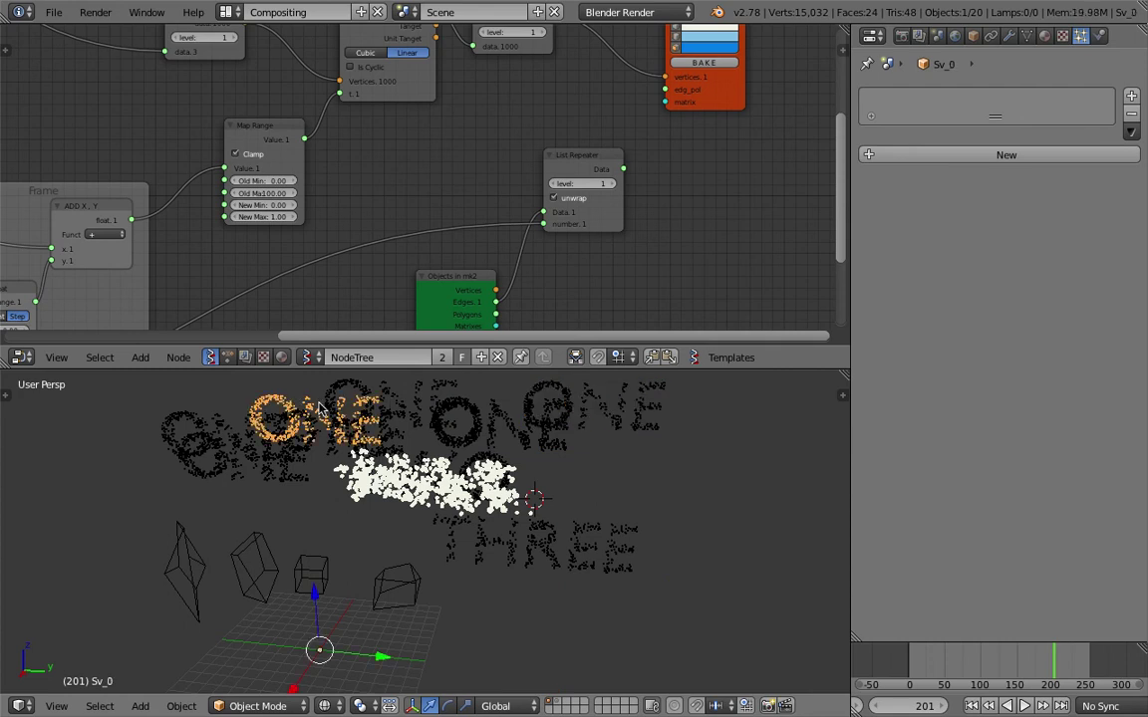
{"action": "right_click", "coordinate": [319, 402]}
Move the THREE and TWO meshes farther away from the ONE meshes.
{"action": "right_click", "coordinate": [447, 467]}
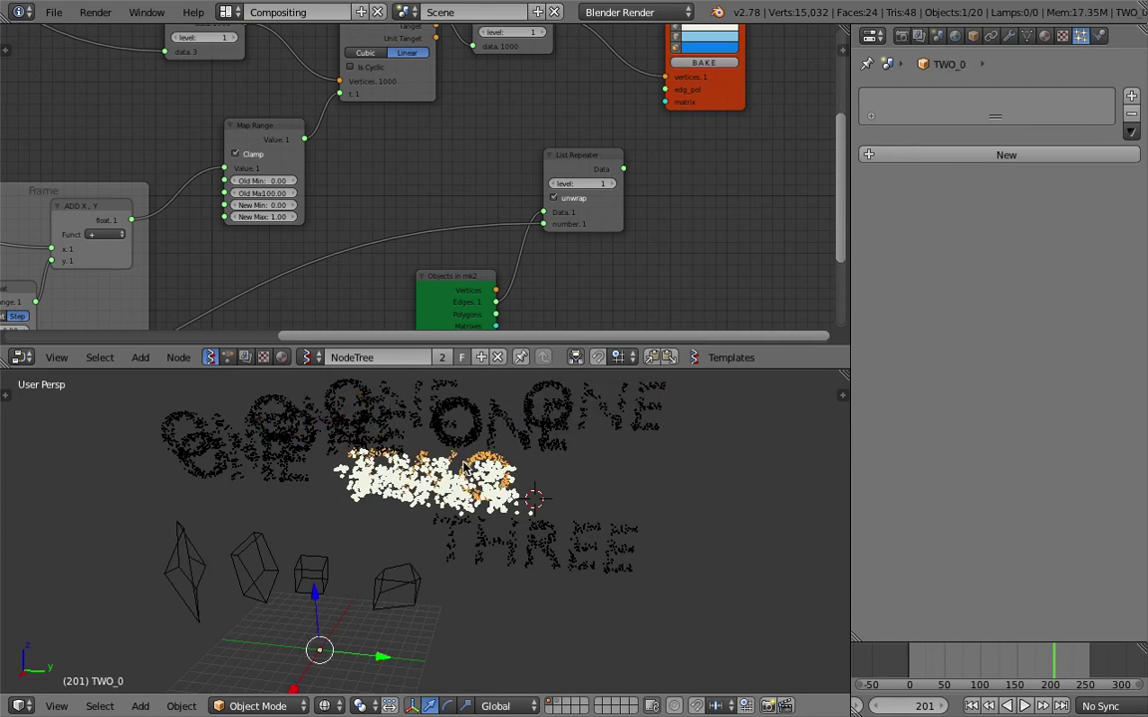
{"action": "right_click_drag", "start_coordinate": [575, 539], "coordinate": [646, 573]}
{"action": "right_click", "coordinate": [504, 477]}
{"action": "key", "text": "g"}
{"action": "left_click", "coordinate": [698, 514]}
Delete the duplicate ONE meshes lying above and beyond the previewed morph points.
{"action": "scroll", "coordinate": [597, 426], "scroll_direction": "down", "scroll_amount": 2}
{"action": "right_click", "coordinate": [569, 432]}
{"action": "key", "text": "x"}
{"action": "left_click", "coordinate": [568, 435]}
{"action": "right_click", "coordinate": [492, 451]}
{"action": "key", "text": "x"}
{"action": "left_click", "coordinate": [491, 452]}
{"action": "right_click", "coordinate": [441, 438]}
{"action": "key", "text": "x"}
{"action": "right_click", "coordinate": [449, 442]}
{"action": "key", "text": "x"}
{"action": "right_click", "coordinate": [374, 440]}
{"action": "key", "text": "x"}
{"action": "left_click", "coordinate": [346, 437]}
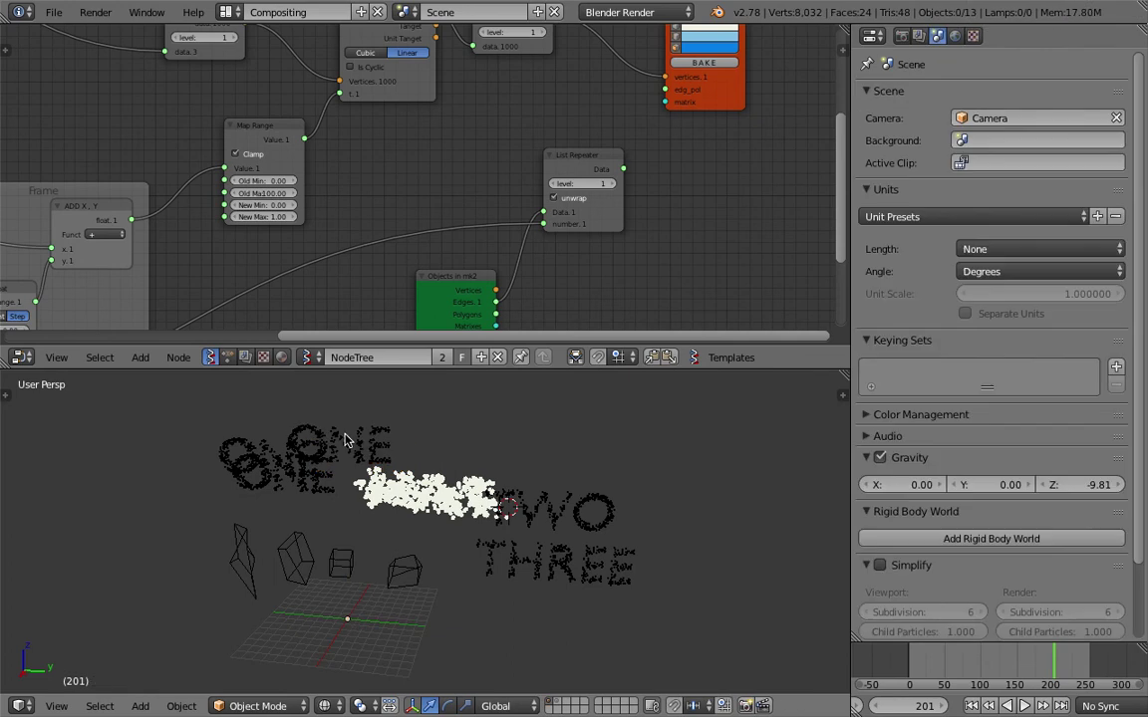
Delete the remaining stacked ONE duplicates, keeping only Sv_1 moved clear of the morph points.
{"action": "right_click", "coordinate": [312, 440]}
{"action": "key", "text": "x"}
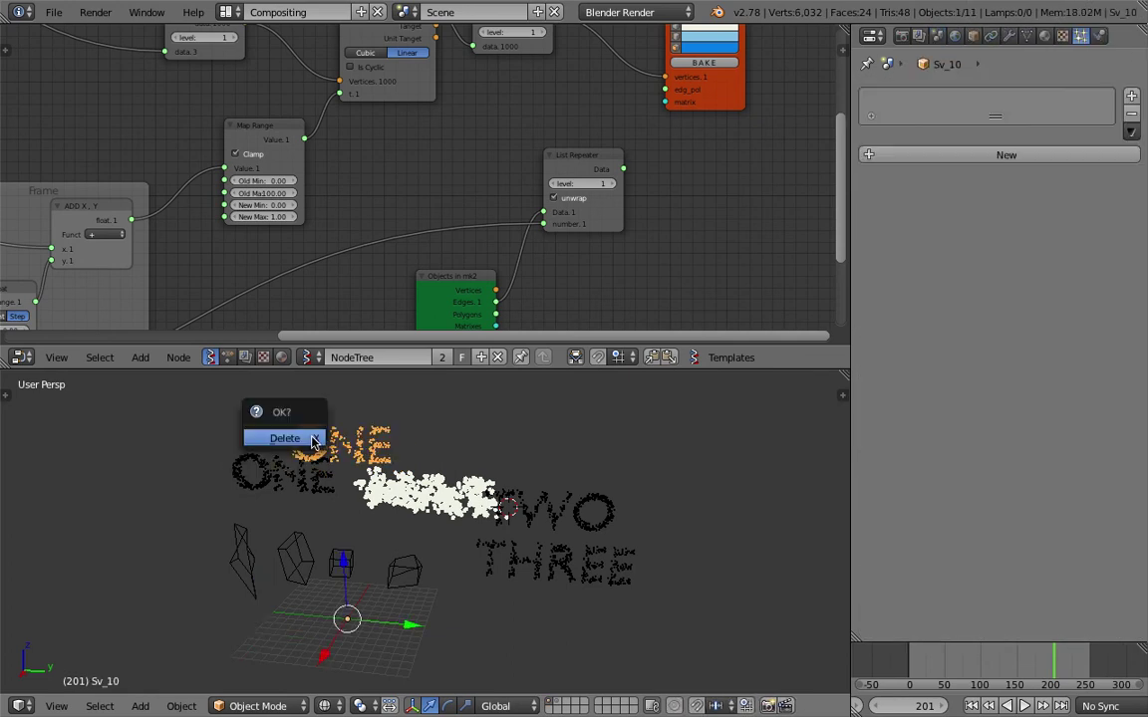
{"action": "left_click", "coordinate": [315, 440]}
{"action": "right_click", "coordinate": [314, 459]}
{"action": "key", "text": "x"}
{"action": "left_click", "coordinate": [314, 459]}
{"action": "right_click", "coordinate": [320, 444]}
{"action": "key", "text": "g"}
{"action": "left_click", "coordinate": [265, 458]}
{"action": "right_click", "coordinate": [334, 437]}
{"action": "key", "text": "x"}
{"action": "left_click", "coordinate": [309, 450]}
{"action": "left_click", "coordinate": [309, 449]}
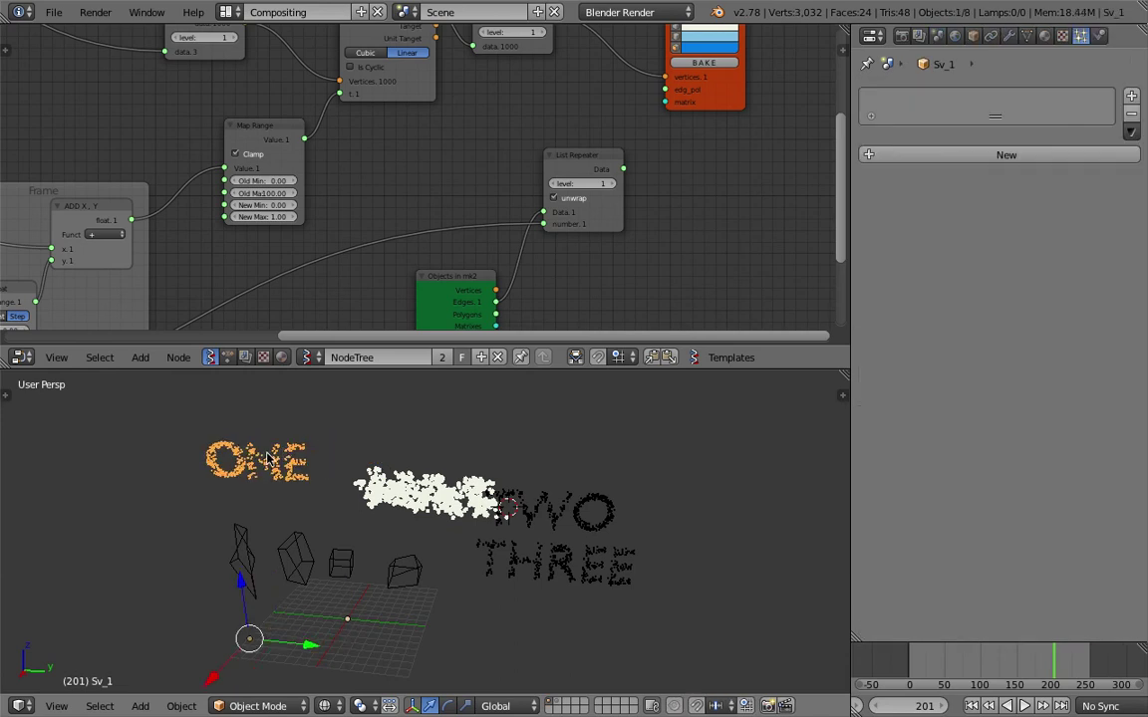
Load the ONE, TWO and THREE meshes together into the vertex-supplying Objects in mk2 node and save the file.
{"action": "left_click", "coordinate": [502, 504], "text": "shift"}
{"action": "left_click", "coordinate": [519, 551], "text": "shift"}
{"action": "scroll", "coordinate": [518, 551], "scroll_direction": "down", "scroll_amount": 2}
{"action": "middle_click_drag", "start_coordinate": [93, 141], "coordinate": [526, 394]}
{"action": "left_click", "coordinate": [131, 206]}
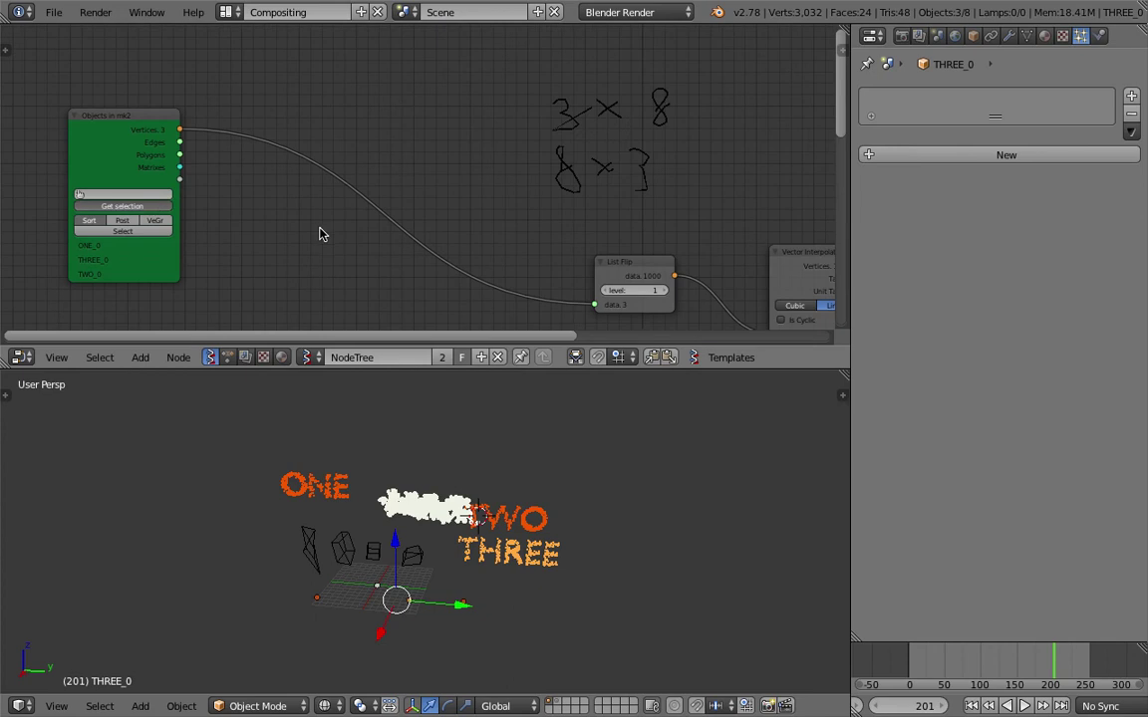
{"action": "scroll", "coordinate": [275, 259], "scroll_direction": "up", "scroll_amount": 1}
{"action": "scroll", "coordinate": [275, 265], "scroll_direction": "up", "scroll_amount": 1}
{"action": "middle_click_drag", "start_coordinate": [275, 265], "coordinate": [375, 257]}
{"action": "key", "text": "ctrl+s"}
{"action": "left_click", "coordinate": [375, 257]}
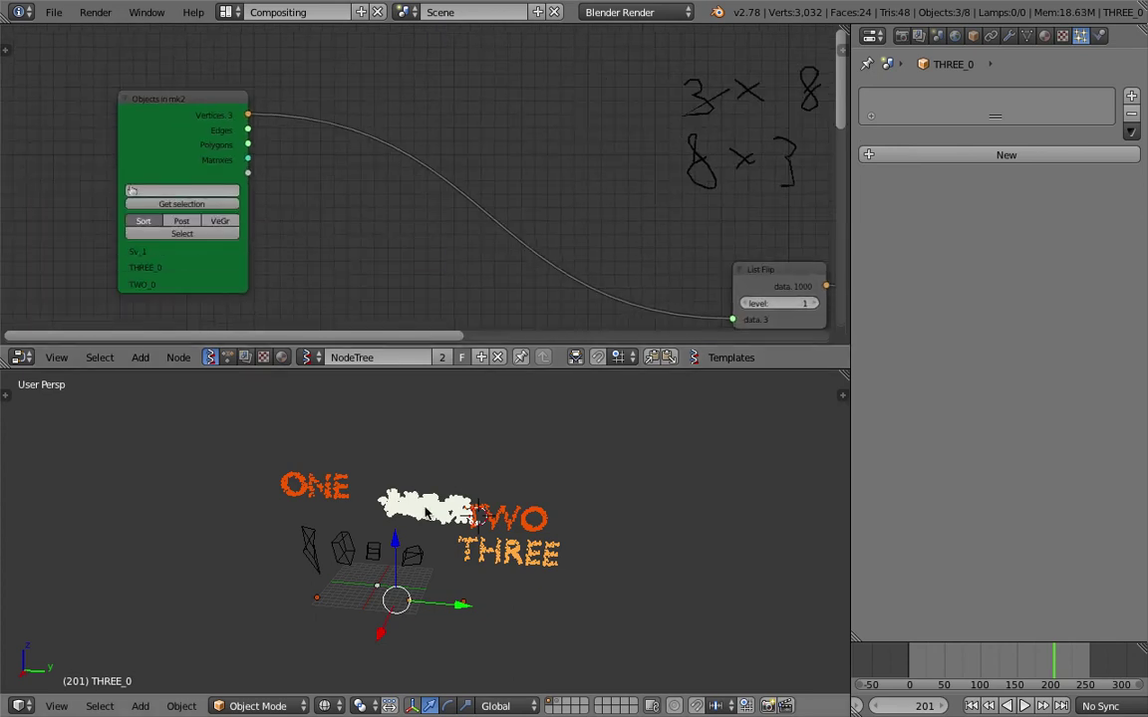
Play and scrub the animation to check the morph with the reloaded meshes.
{"action": "scroll", "coordinate": [428, 513], "scroll_direction": "up", "scroll_amount": 2}
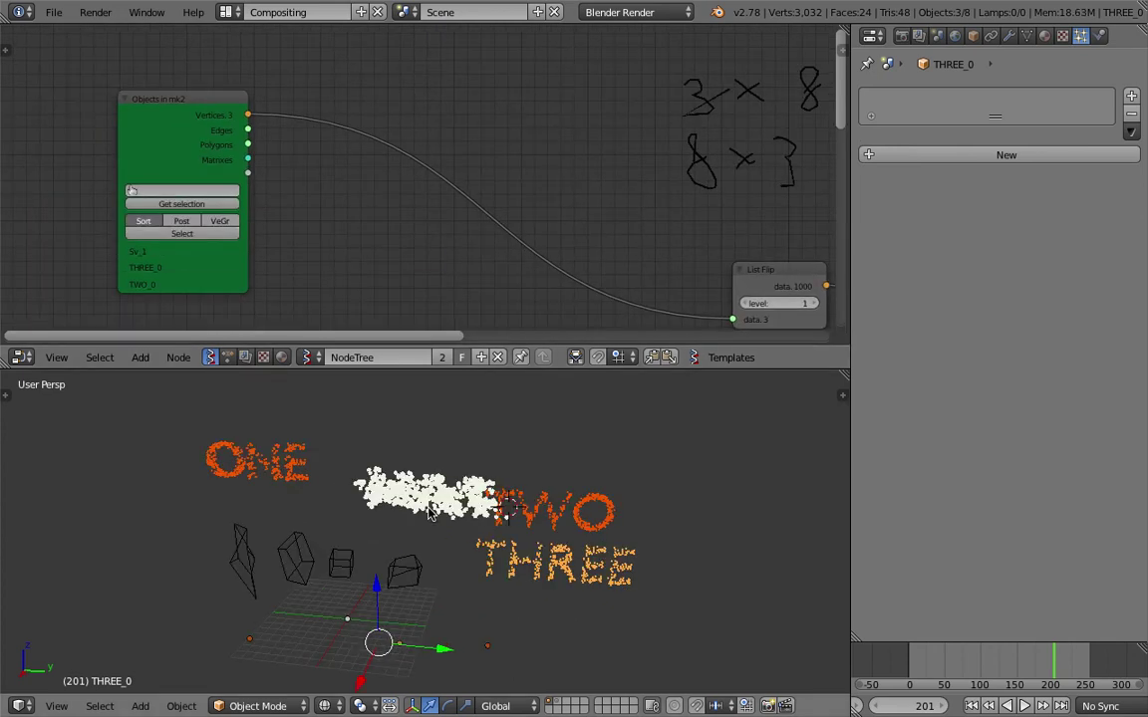
{"action": "left_click", "coordinate": [988, 664]}
{"action": "key", "text": "alt+a"}
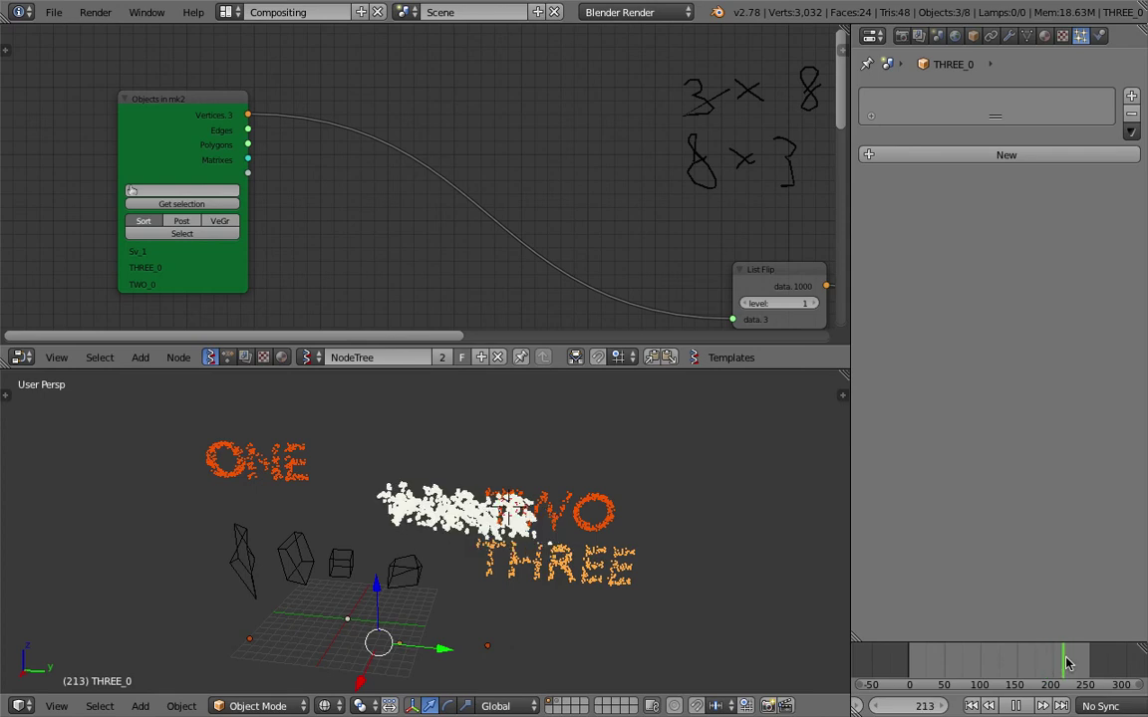
{"action": "left_click_drag", "start_coordinate": [1072, 658], "coordinate": [1120, 647]}
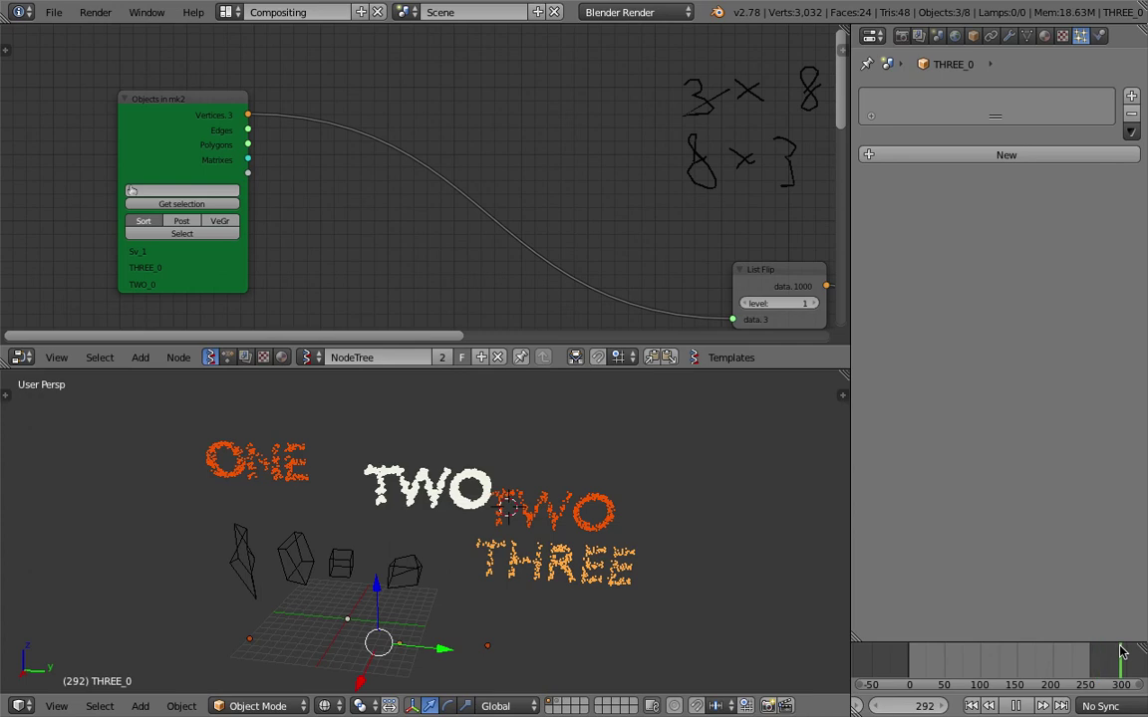
{"action": "key", "text": "alt+a"}
Set the animation's end frame to 1000.
{"action": "scroll", "coordinate": [1106, 649], "scroll_direction": "down", "scroll_amount": 12}
{"action": "middle_click_drag", "start_coordinate": [1084, 651], "coordinate": [928, 658]}
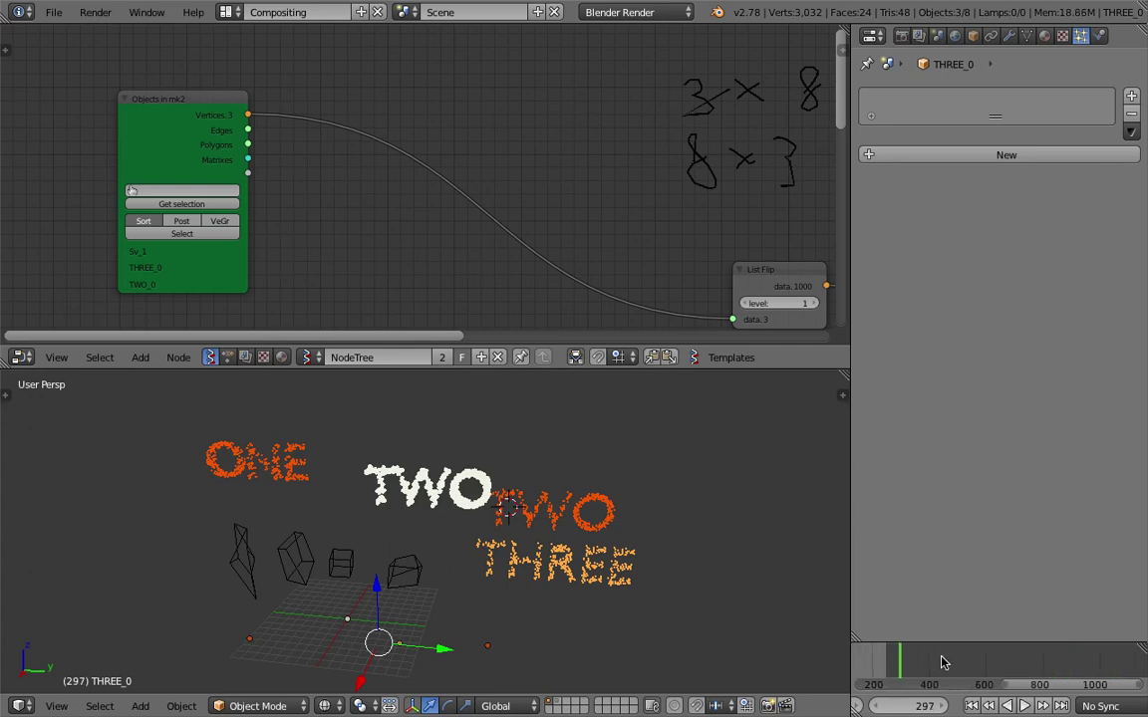
{"action": "left_click", "coordinate": [947, 662]}
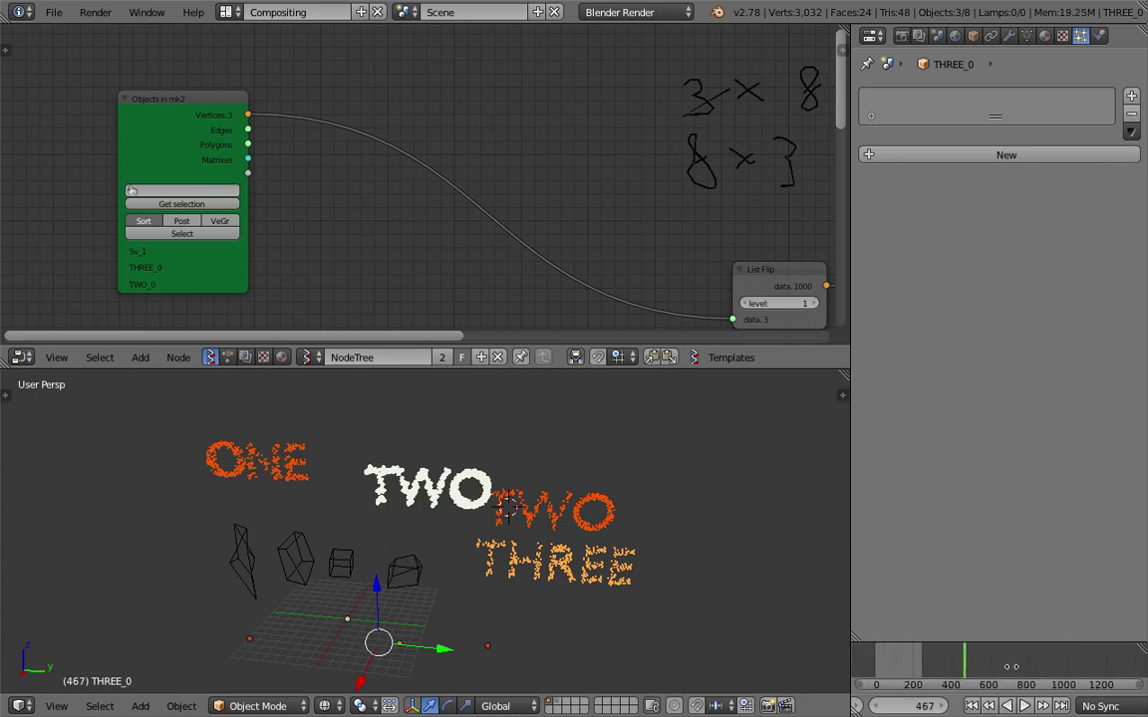
{"action": "scroll", "coordinate": [1036, 675], "scroll_direction": "down", "scroll_amount": 2}
{"action": "scroll", "coordinate": [997, 706], "scroll_direction": "up", "scroll_amount": 3}
{"action": "left_click", "coordinate": [979, 707]}
{"action": "type", "text": "1000"}
{"action": "key", "text": "Return"}
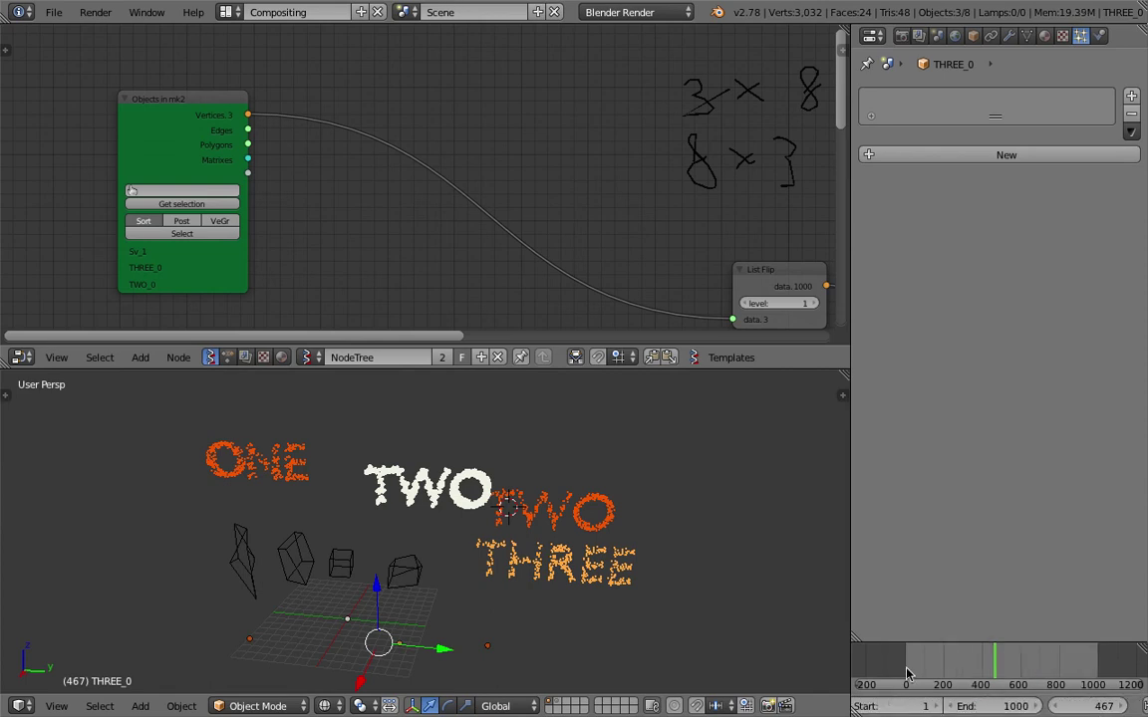
Scrub through the extended timeline to preview the morph and inspect it from another angle.
{"action": "scroll", "coordinate": [1003, 662], "scroll_direction": "down", "scroll_amount": 1}
{"action": "left_click_drag", "start_coordinate": [1009, 662], "coordinate": [982, 655]}
{"action": "scroll", "coordinate": [975, 659], "scroll_direction": "up", "scroll_amount": 2}
{"action": "middle_click_drag", "start_coordinate": [974, 660], "coordinate": [986, 660]}
{"action": "scroll", "coordinate": [987, 658], "scroll_direction": "up", "scroll_amount": 2}
{"action": "left_click_drag", "start_coordinate": [987, 664], "coordinate": [937, 662]}
{"action": "middle_click_drag", "start_coordinate": [687, 534], "coordinate": [426, 569]}
Save the file and bring the List Flip, Vector Interpolation and Viewer Draw nodes into view.
{"action": "key", "text": "ctrl+s"}
{"action": "left_click", "coordinate": [430, 567]}
{"action": "scroll", "coordinate": [429, 558], "scroll_direction": "down", "scroll_amount": 3}
{"action": "middle_click_drag", "start_coordinate": [439, 224], "coordinate": [323, 230]}
{"action": "scroll", "coordinate": [325, 229], "scroll_direction": "down", "scroll_amount": 2}
{"action": "mouse_move", "coordinate": [584, 176]}
{"action": "middle_mouse_down"}
{"action": "mouse_move", "coordinate": [503, 187]}
{"action": "mouse_move", "coordinate": [234, 167]}
{"action": "middle_mouse_up"}
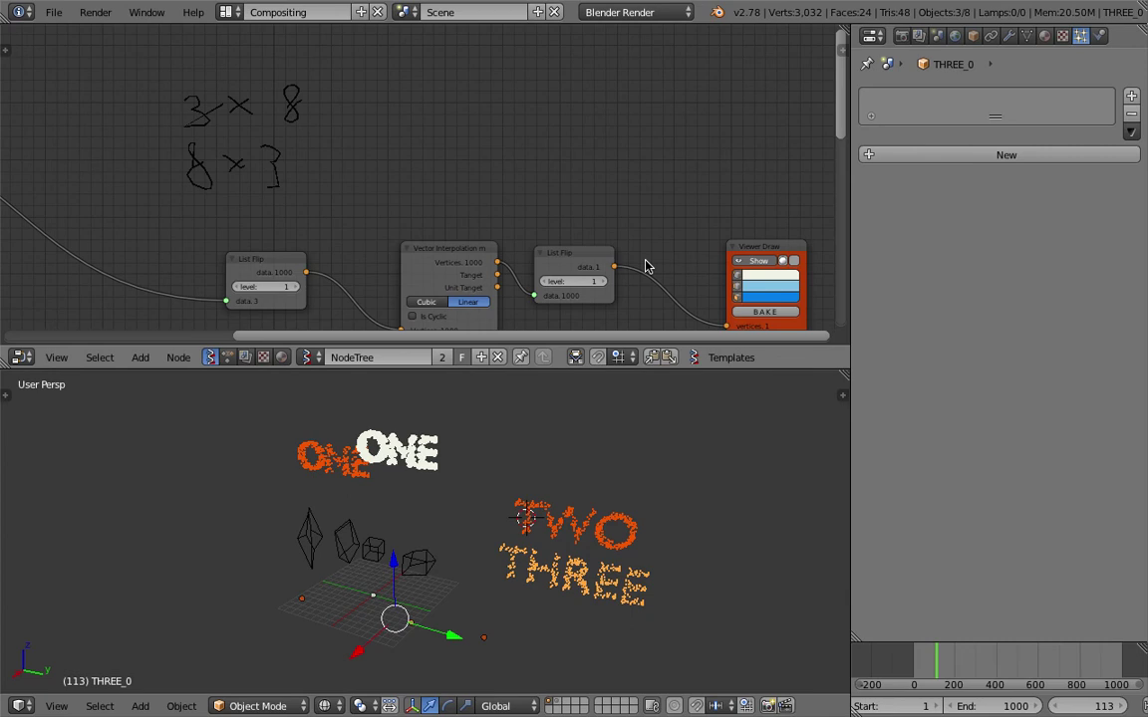
Move the Objects In node with the word meshes closer to the first List Flip node.
{"action": "scroll", "coordinate": [390, 499], "scroll_direction": "down", "scroll_amount": 2}
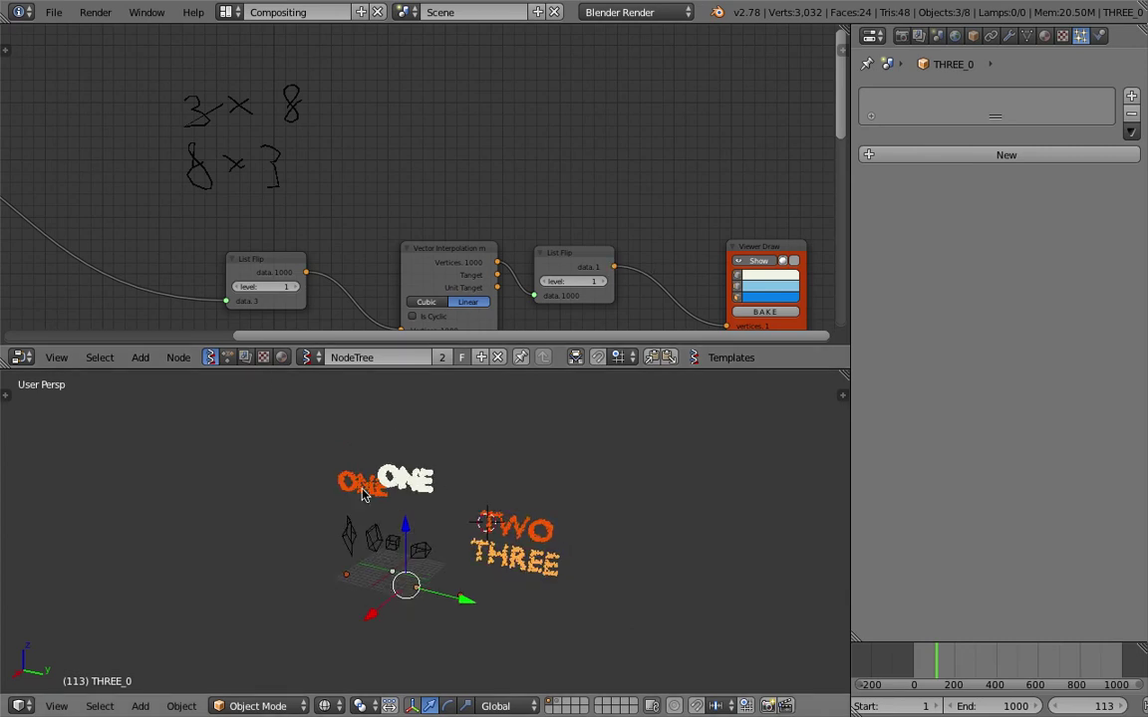
{"action": "middle_click_drag", "start_coordinate": [290, 285], "coordinate": [488, 247]}
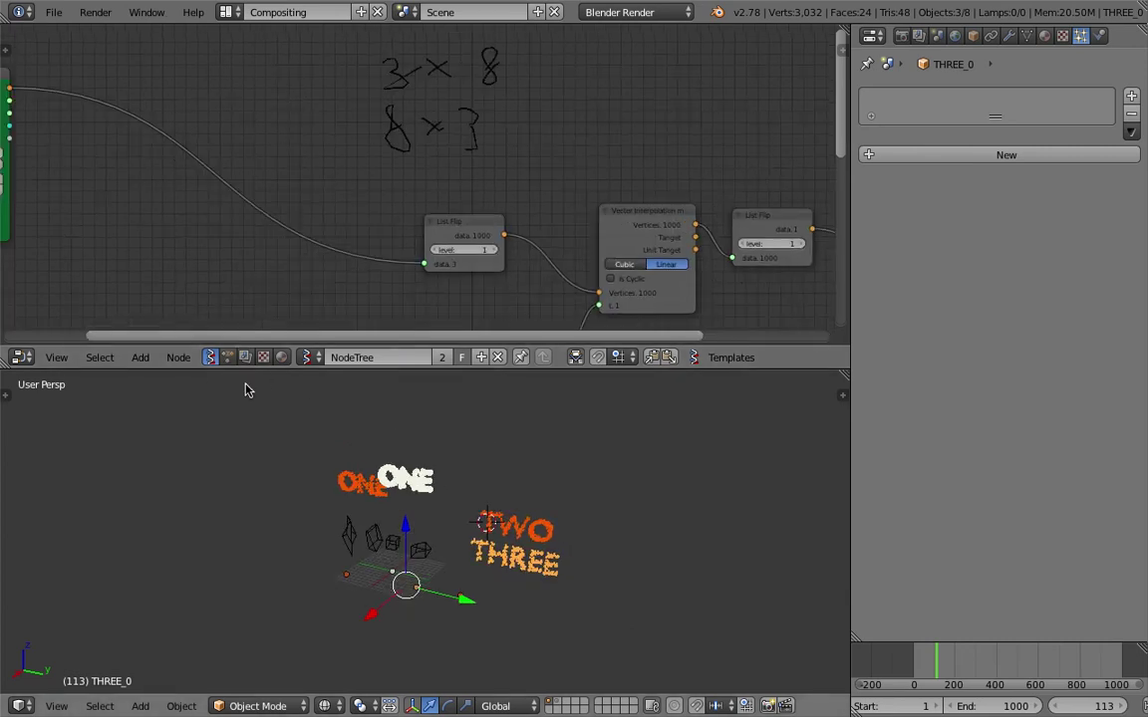
{"action": "scroll", "coordinate": [444, 206], "scroll_direction": "down", "scroll_amount": 2}
{"action": "middle_click_drag", "start_coordinate": [443, 205], "coordinate": [497, 192]}
{"action": "left_click_drag", "start_coordinate": [75, 76], "coordinate": [326, 123]}
{"action": "middle_click_drag", "start_coordinate": [490, 468], "coordinate": [535, 605]}
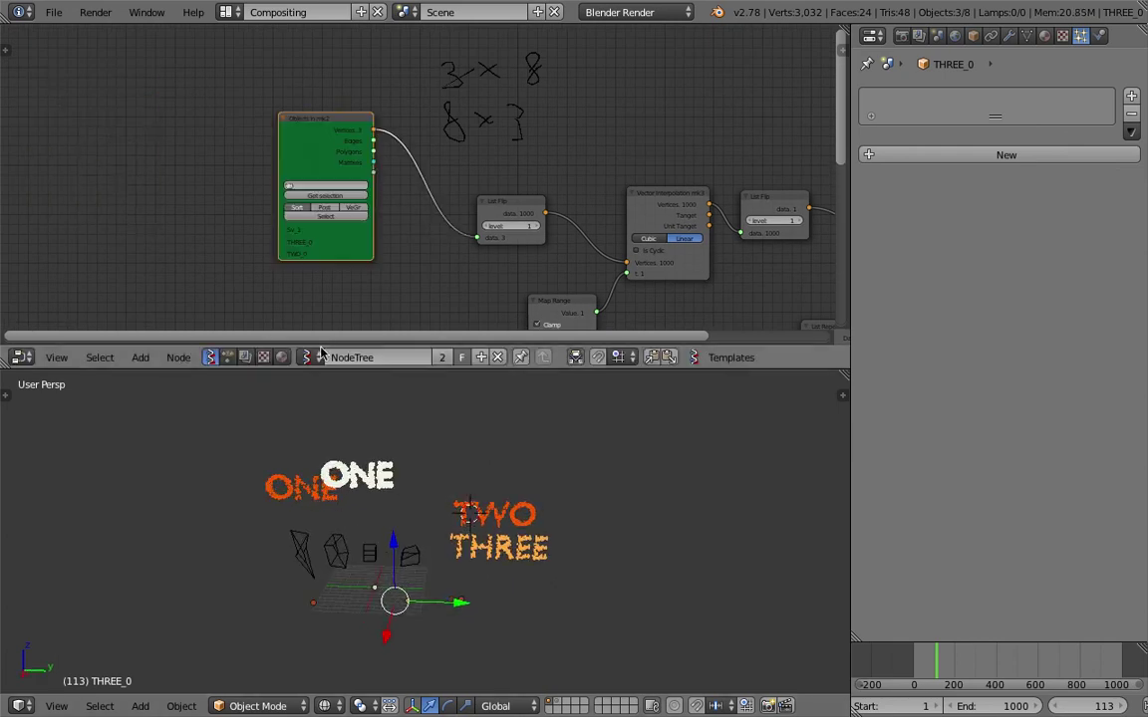
Switch the node editor to Animation Nodes, create a new node tree and enlarge the editor area.
{"action": "left_click", "coordinate": [227, 357]}
{"action": "left_click", "coordinate": [361, 357]}
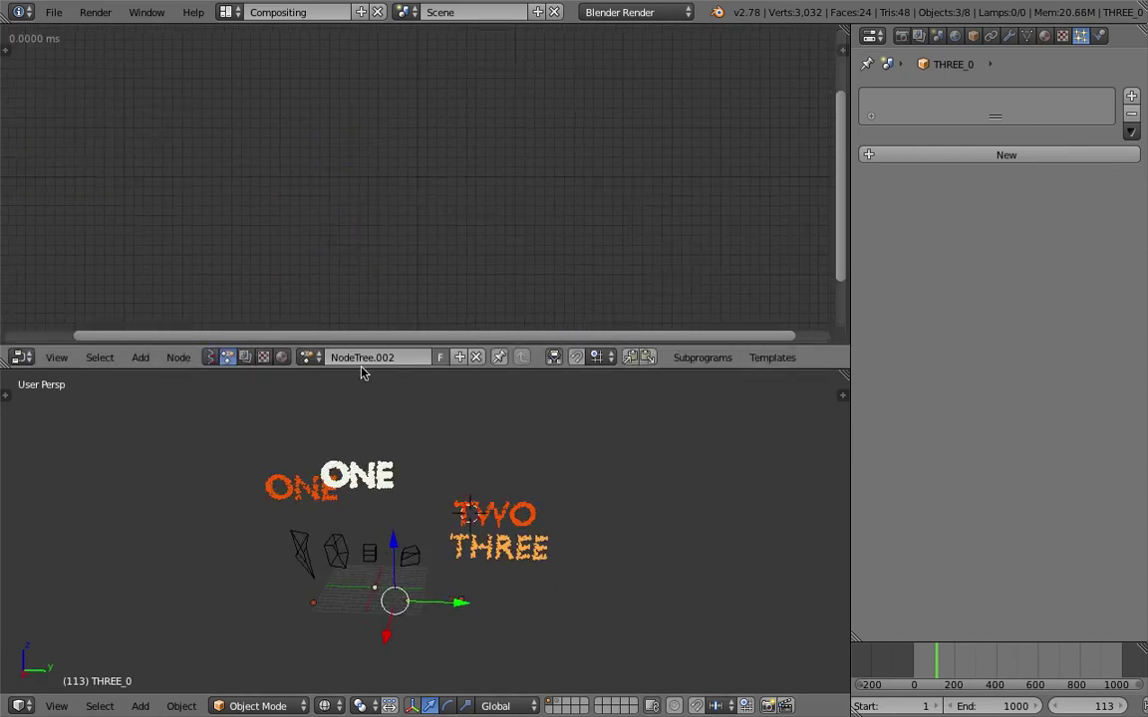
{"action": "left_click_drag", "start_coordinate": [361, 370], "coordinate": [361, 430]}
{"action": "key", "text": "space"}
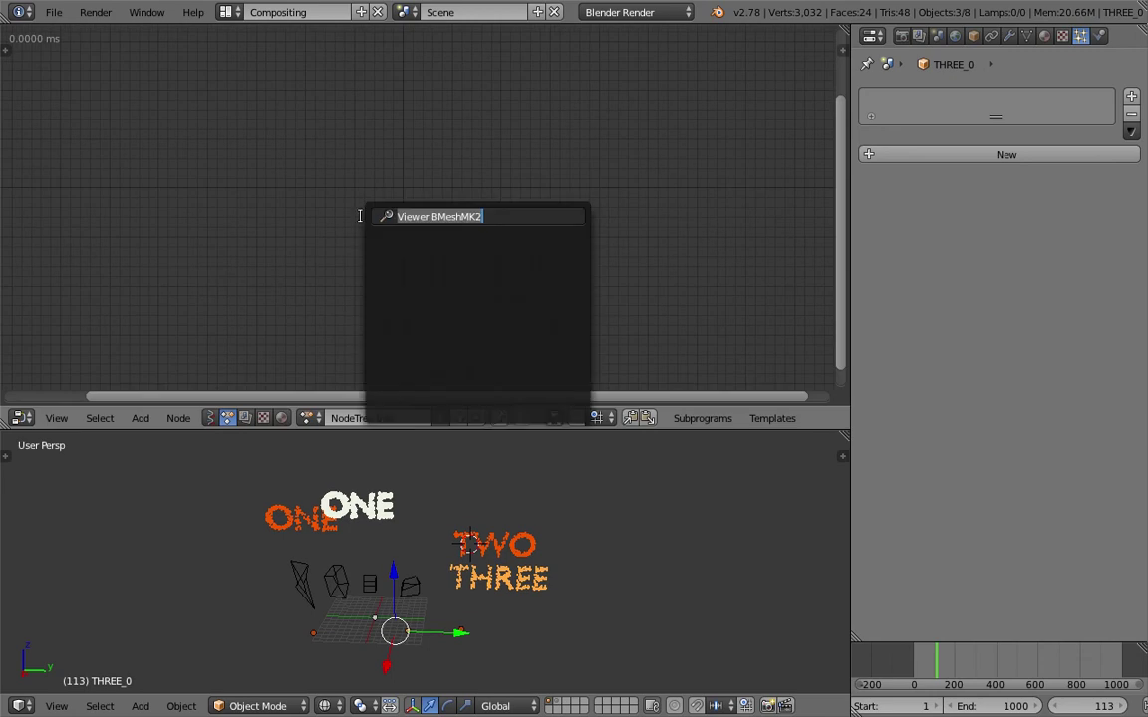
{"action": "key", "text": "Escape"}
Find the Animate Vector node by searching for "animate" and place it in the empty tree.
{"action": "key", "text": "shift+a"}
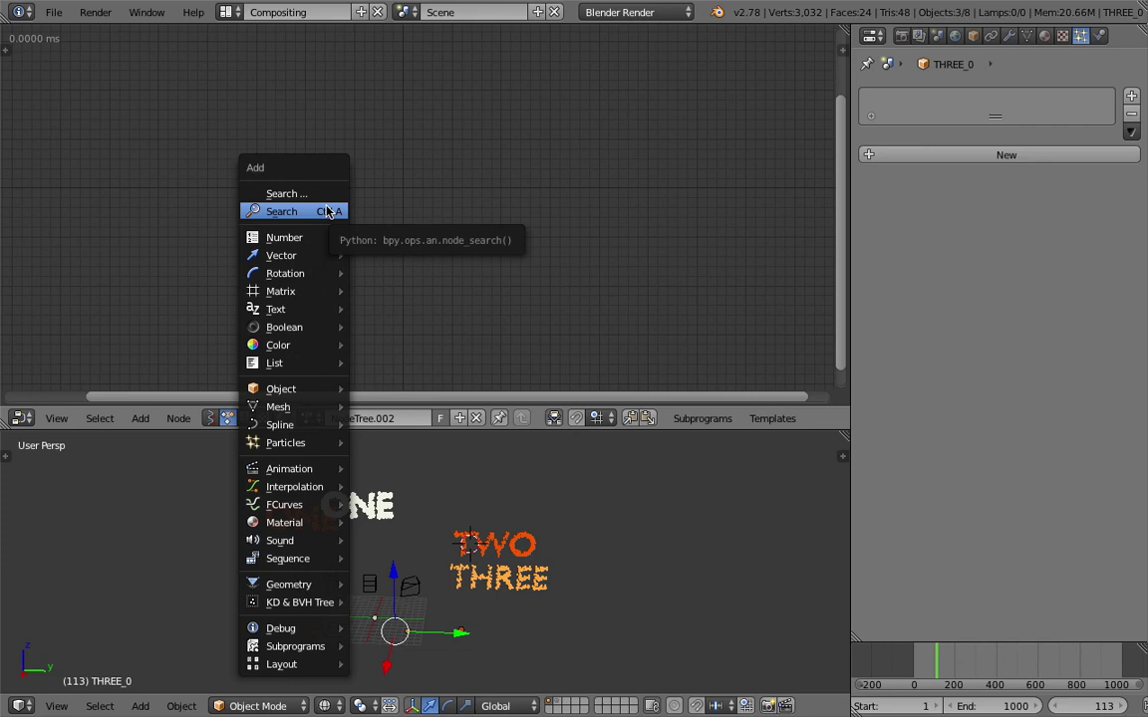
{"action": "left_click", "coordinate": [327, 212]}
{"action": "type", "text": "animate"}
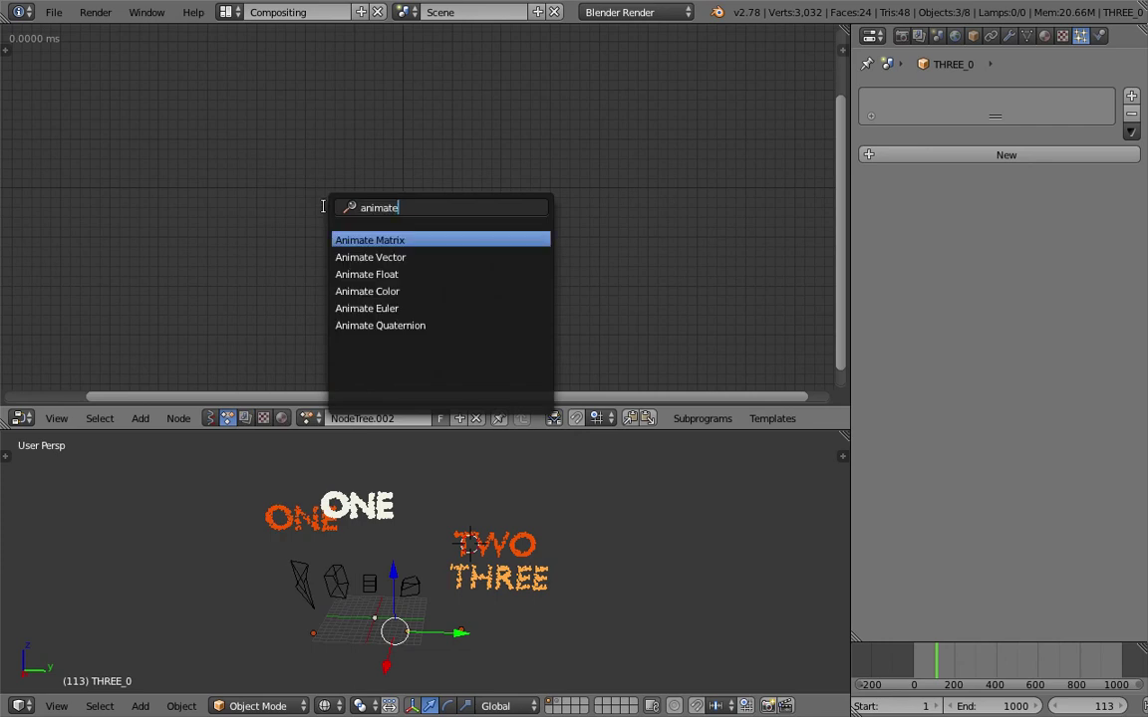
{"action": "key", "text": "Down"}
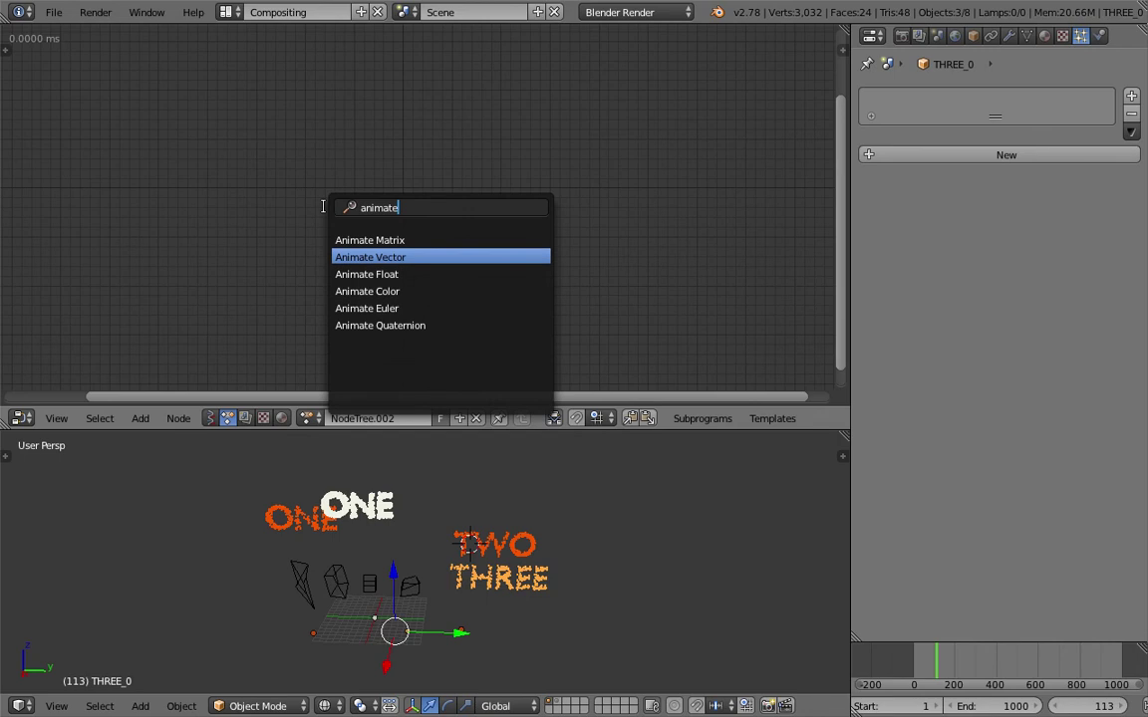
{"action": "key", "text": "Return"}
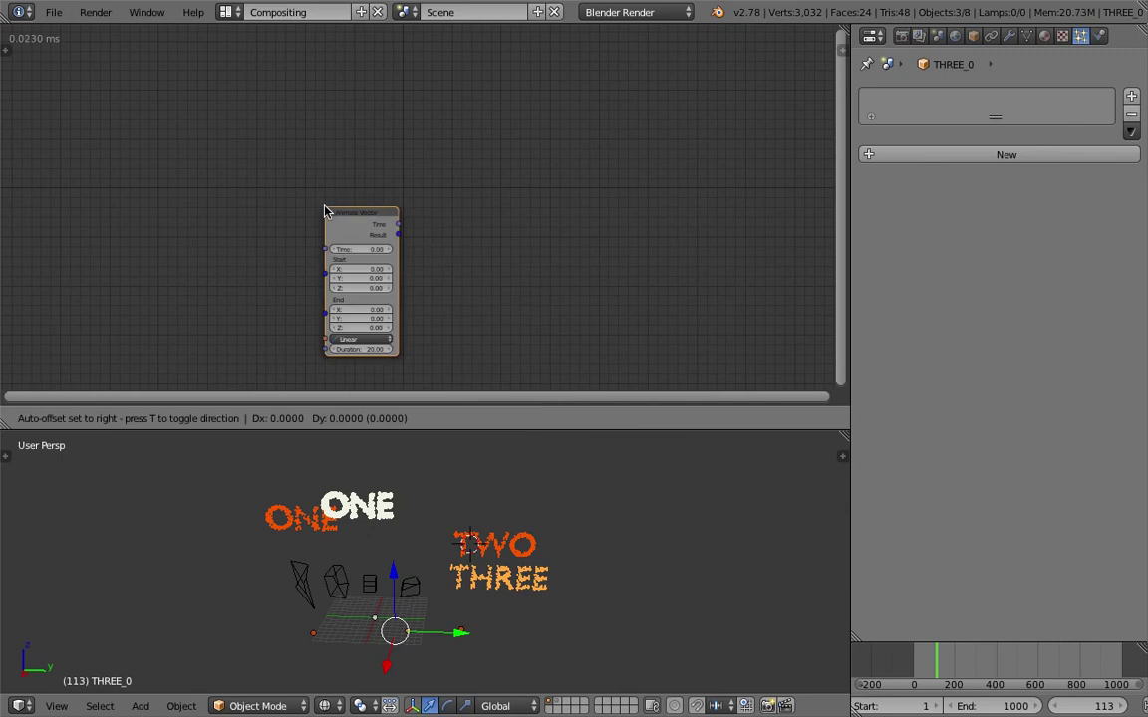
{"action": "left_click", "coordinate": [390, 159]}
{"action": "scroll", "coordinate": [429, 299], "scroll_direction": "up", "scroll_amount": 2}
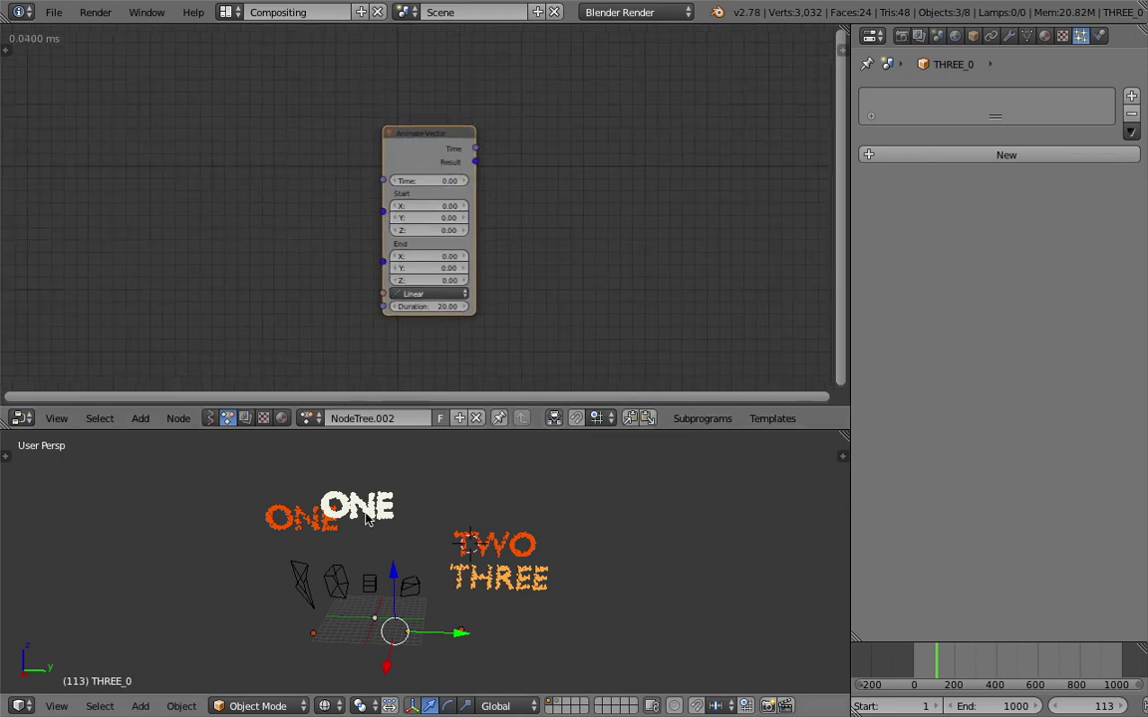
{"action": "scroll", "coordinate": [379, 505], "scroll_direction": "up", "scroll_amount": 1}
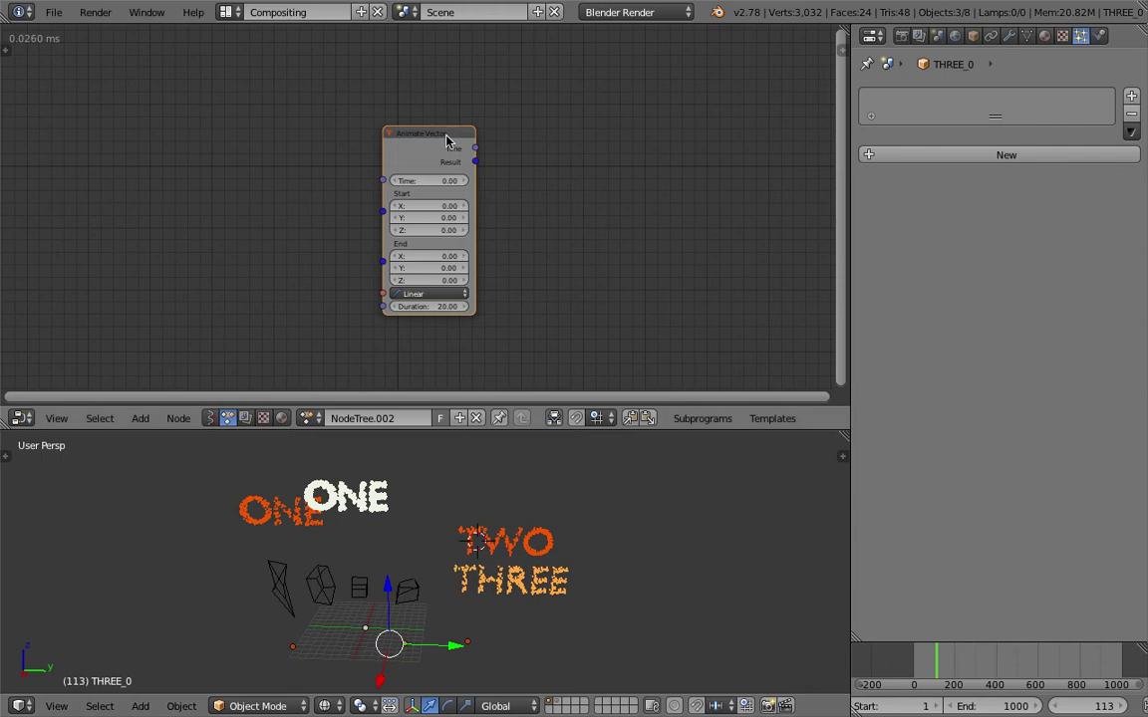
{"action": "left_click_drag", "start_coordinate": [445, 136], "coordinate": [468, 125]}
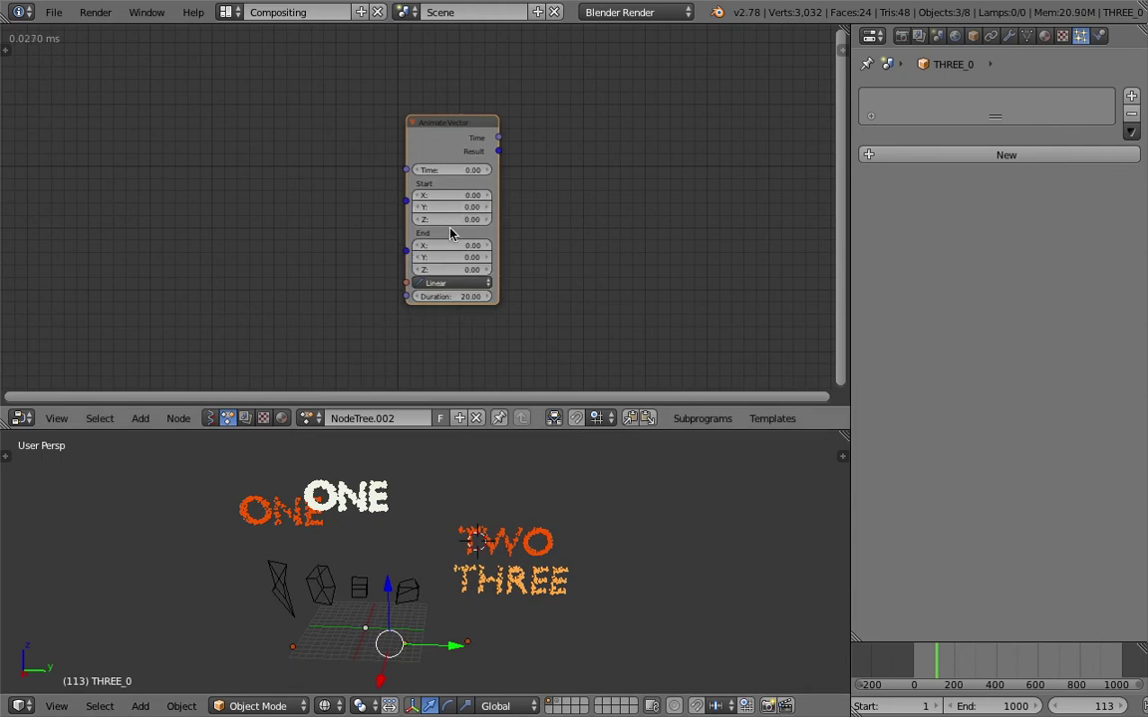
Add a Mix Vectors node and place it beside the Animate Vector node with a gap between them.
{"action": "key", "text": "Home"}
{"action": "key", "text": "shift+a"}
{"action": "left_click", "coordinate": [539, 130]}
{"action": "type", "text": "mix v"}
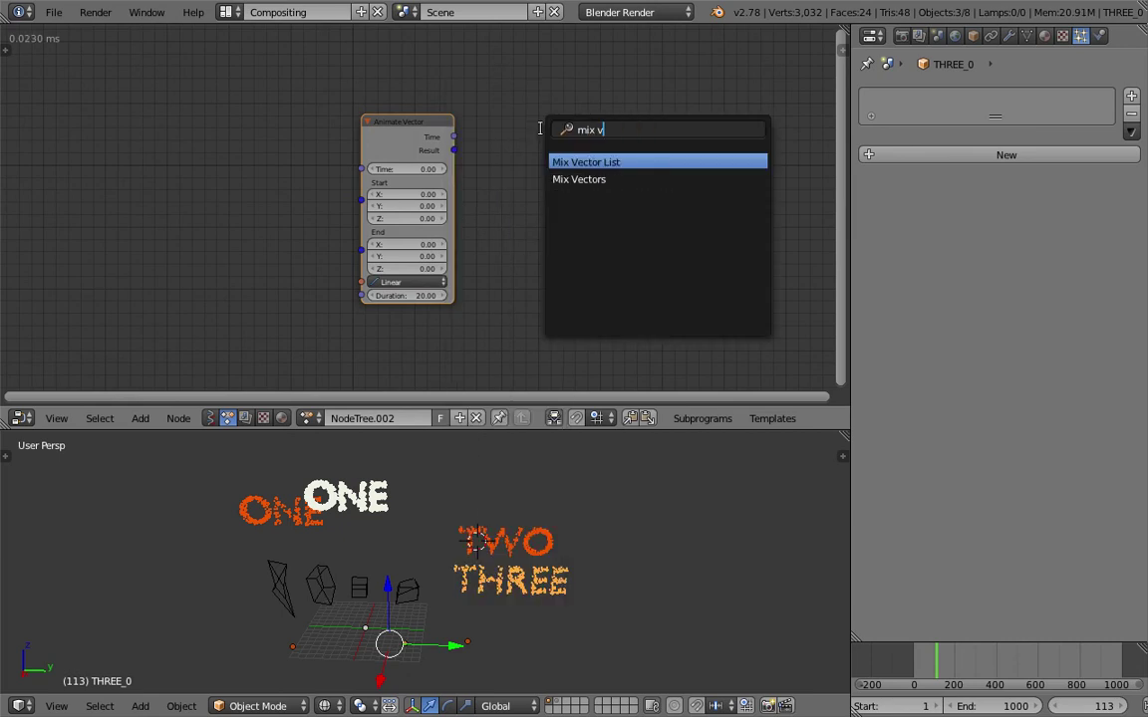
{"action": "key", "text": "Down"}
{"action": "key", "text": "Return"}
{"action": "left_click", "coordinate": [541, 132]}
{"action": "left_click_drag", "start_coordinate": [582, 138], "coordinate": [680, 137]}
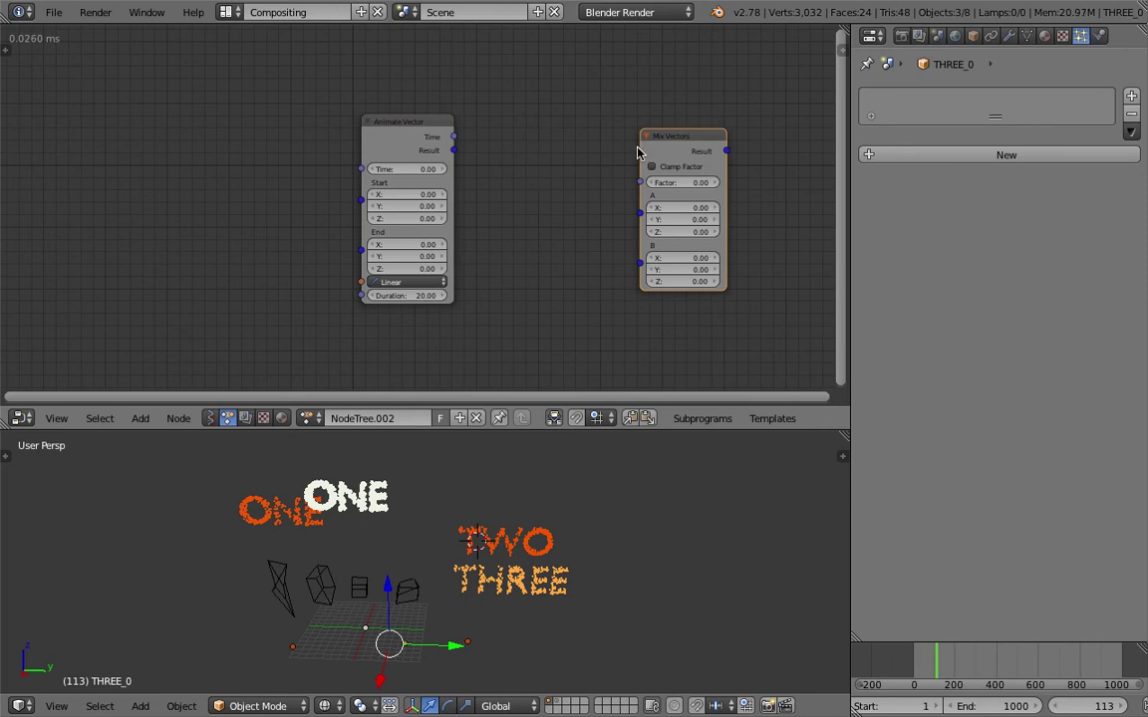
Delete the Animate Vector and Mix Vectors nodes and reduce the height of the node editor.
{"action": "left_click", "coordinate": [413, 127]}
{"action": "key", "text": "x"}
{"action": "left_click", "coordinate": [662, 145]}
{"action": "key", "text": "x"}
{"action": "middle_click_drag", "start_coordinate": [555, 510], "coordinate": [539, 521]}
{"action": "left_click", "coordinate": [679, 545]}
{"action": "middle_click_drag", "start_coordinate": [663, 561], "coordinate": [658, 563]}
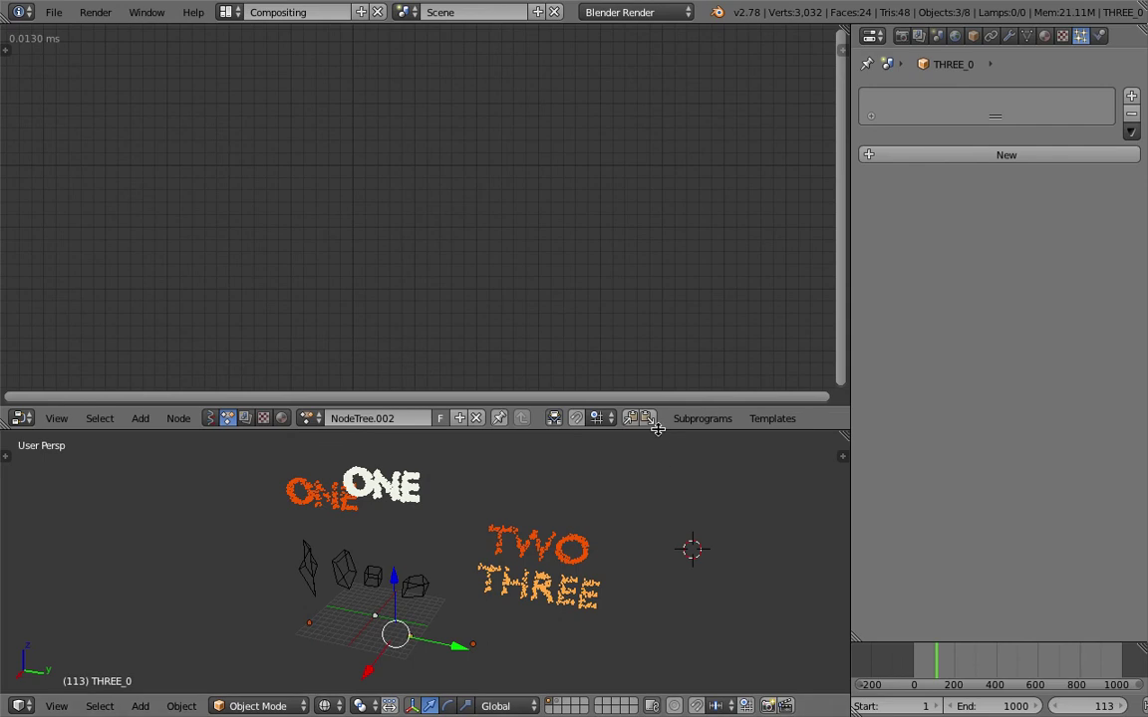
{"action": "left_click_drag", "start_coordinate": [659, 430], "coordinate": [660, 359]}
{"action": "left_click", "coordinate": [679, 406]}
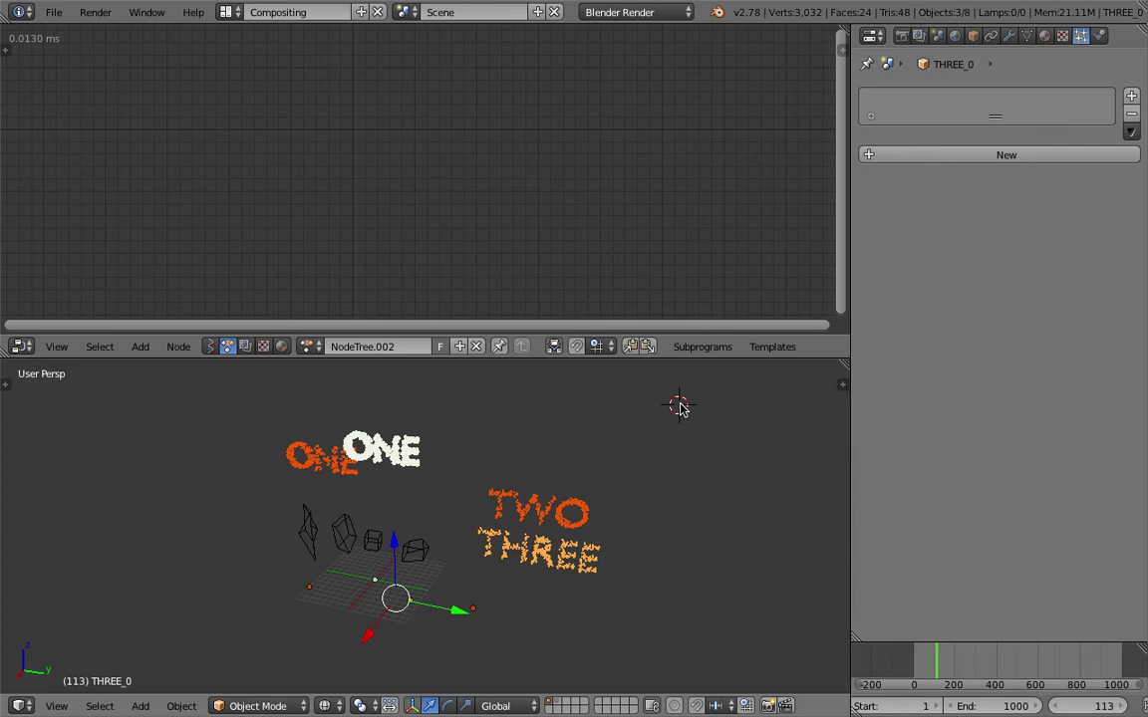
{"action": "middle_click_drag", "start_coordinate": [578, 435], "coordinate": [576, 440]}
{"action": "scroll", "coordinate": [601, 442], "scroll_direction": "up", "scroll_amount": 1}
{"action": "left_click", "coordinate": [673, 467]}
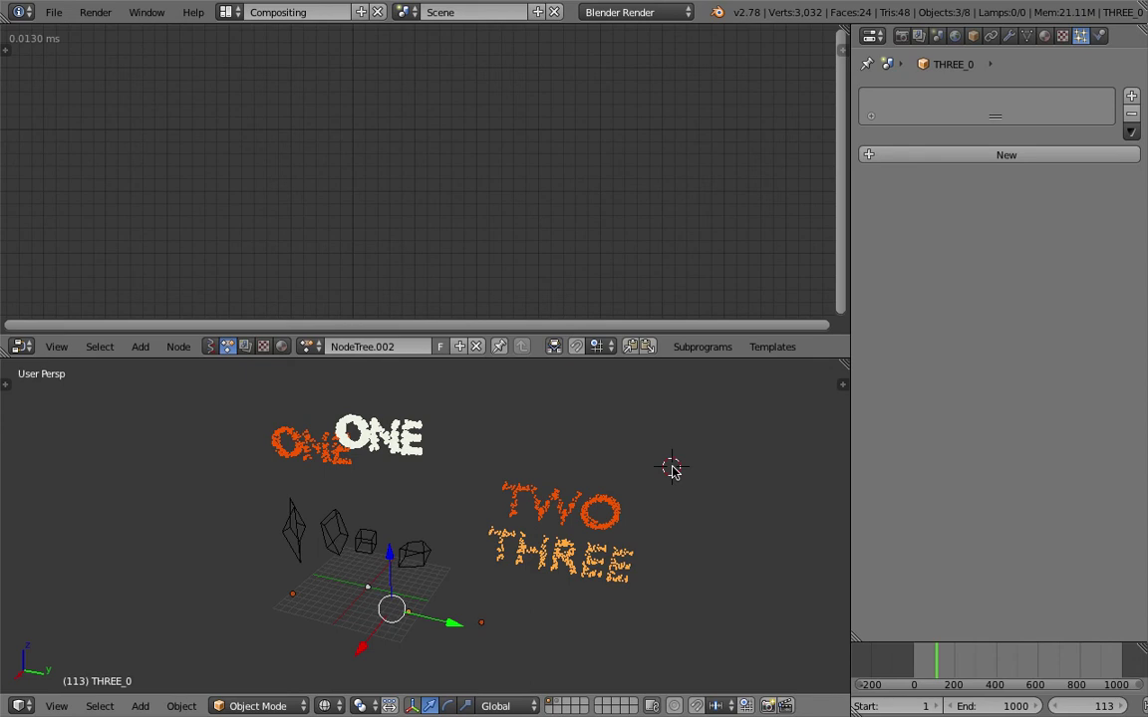
{"action": "scroll", "coordinate": [523, 459], "scroll_direction": "up", "scroll_amount": 2}
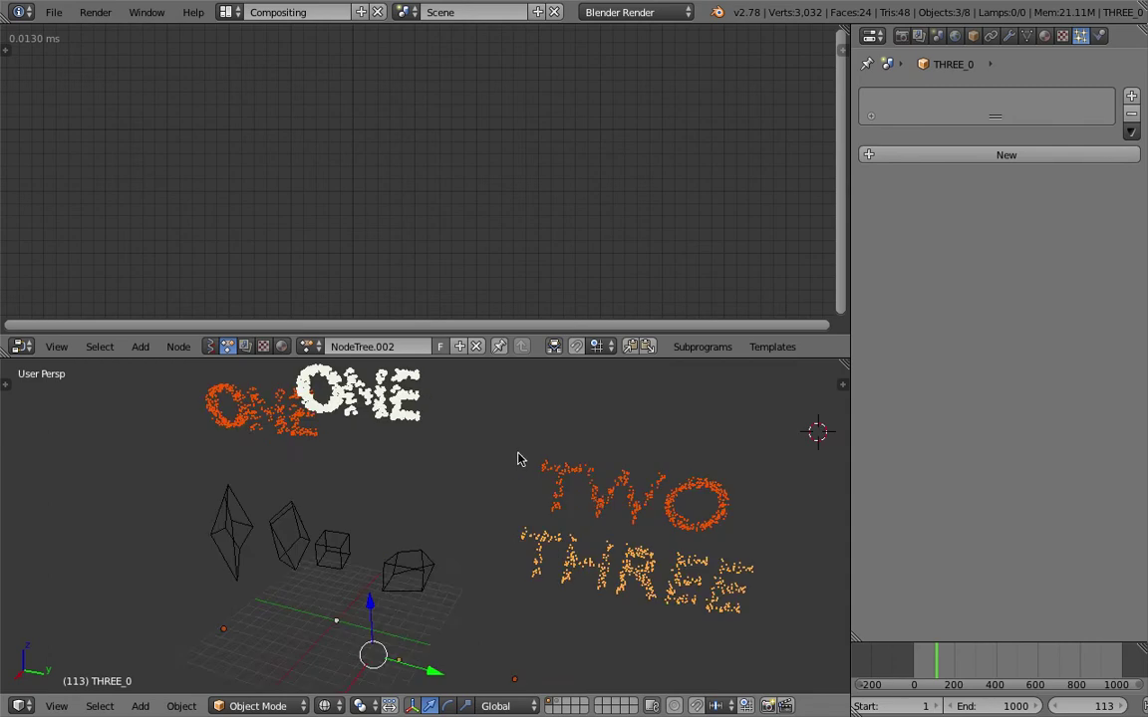
{"action": "scroll", "coordinate": [600, 504], "scroll_direction": "down", "scroll_amount": 1}
{"action": "middle_click_drag", "start_coordinate": [600, 505], "coordinate": [603, 495]}
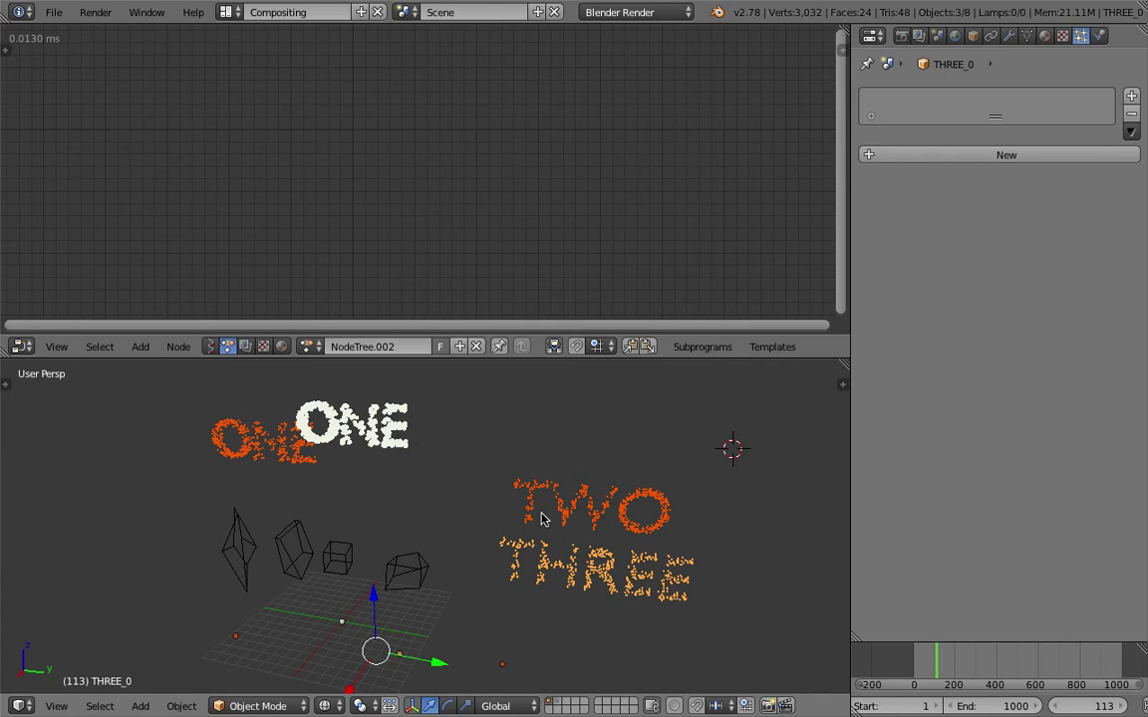
Switch the node editor back to Sverchok, check NodeTree.001 and reopen the interpolation tree NodeTree.
{"action": "left_click", "coordinate": [211, 346]}
{"action": "left_click", "coordinate": [307, 347]}
{"action": "left_click", "coordinate": [337, 389]}
{"action": "middle_click_drag", "start_coordinate": [330, 215], "coordinate": [343, 223]}
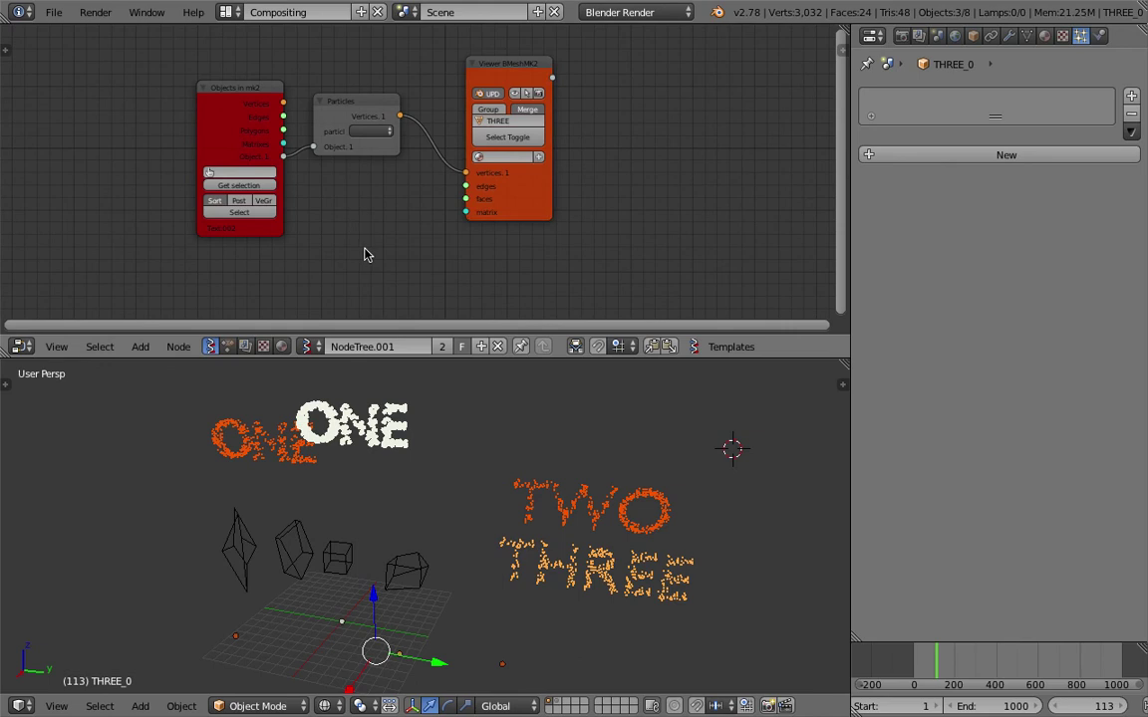
{"action": "left_click", "coordinate": [307, 347]}
{"action": "left_click", "coordinate": [330, 377]}
{"action": "middle_click_drag", "start_coordinate": [398, 233], "coordinate": [296, 231]}
{"action": "scroll", "coordinate": [297, 221], "scroll_direction": "down", "scroll_amount": 3}
Set the integer node that feeds the Range Float count to 5.
{"action": "right_click", "coordinate": [612, 584]}
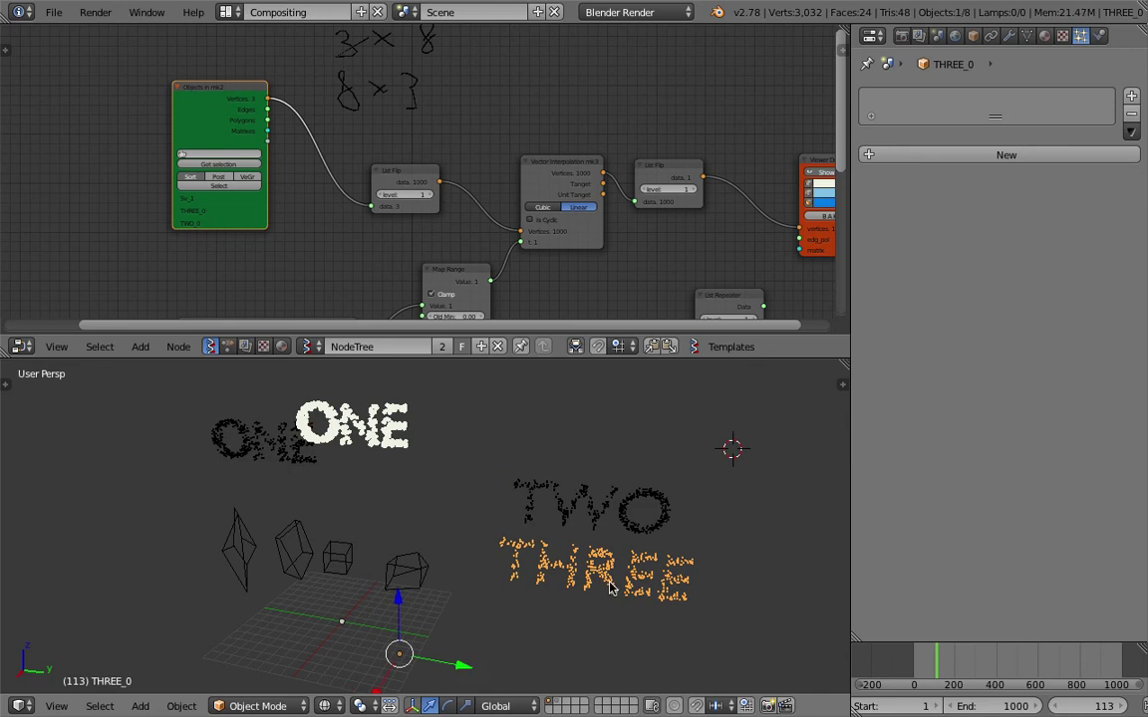
{"action": "right_click", "coordinate": [592, 522]}
{"action": "right_click", "coordinate": [299, 453]}
{"action": "right_click", "coordinate": [560, 506]}
{"action": "scroll", "coordinate": [289, 252], "scroll_direction": "down", "scroll_amount": 1}
{"action": "middle_click_drag", "start_coordinate": [289, 252], "coordinate": [302, 96]}
{"action": "middle_click_drag", "start_coordinate": [517, 304], "coordinate": [567, 261]}
{"action": "middle_click_drag", "start_coordinate": [280, 260], "coordinate": [342, 212]}
{"action": "scroll", "coordinate": [342, 211], "scroll_direction": "up", "scroll_amount": 4}
{"action": "scroll", "coordinate": [342, 211], "scroll_direction": "up", "scroll_amount": 2}
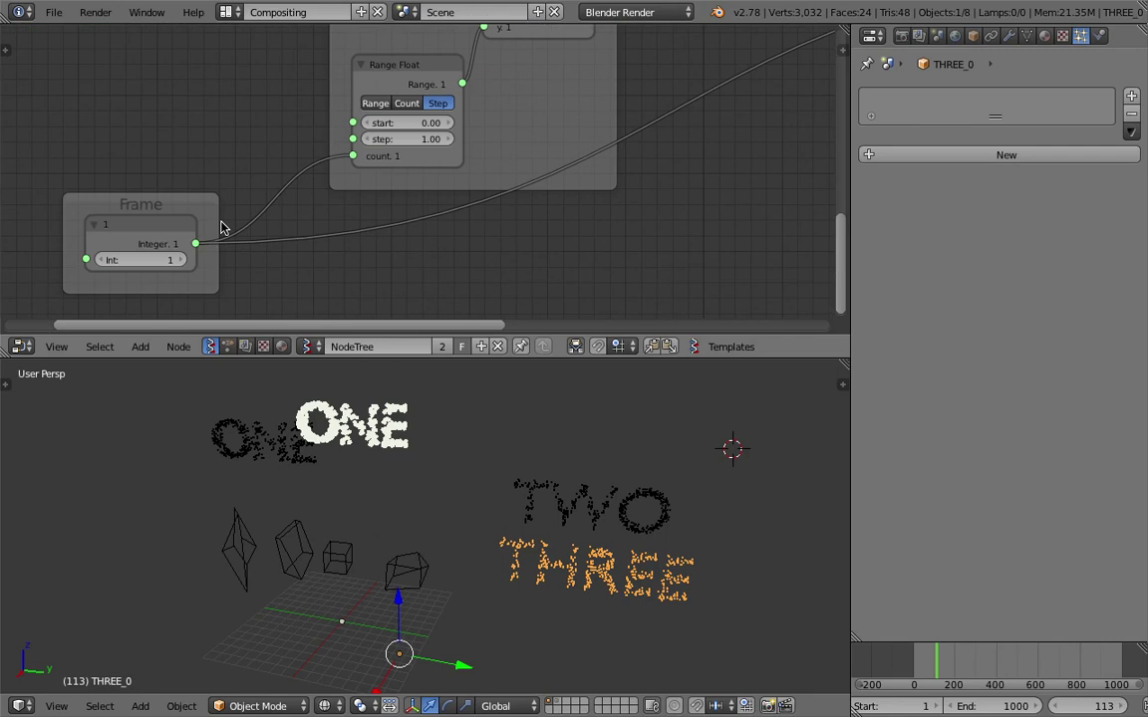
{"action": "left_click", "coordinate": [183, 262]}
{"action": "left_click", "coordinate": [182, 261]}
{"action": "left_click", "coordinate": [179, 261]}
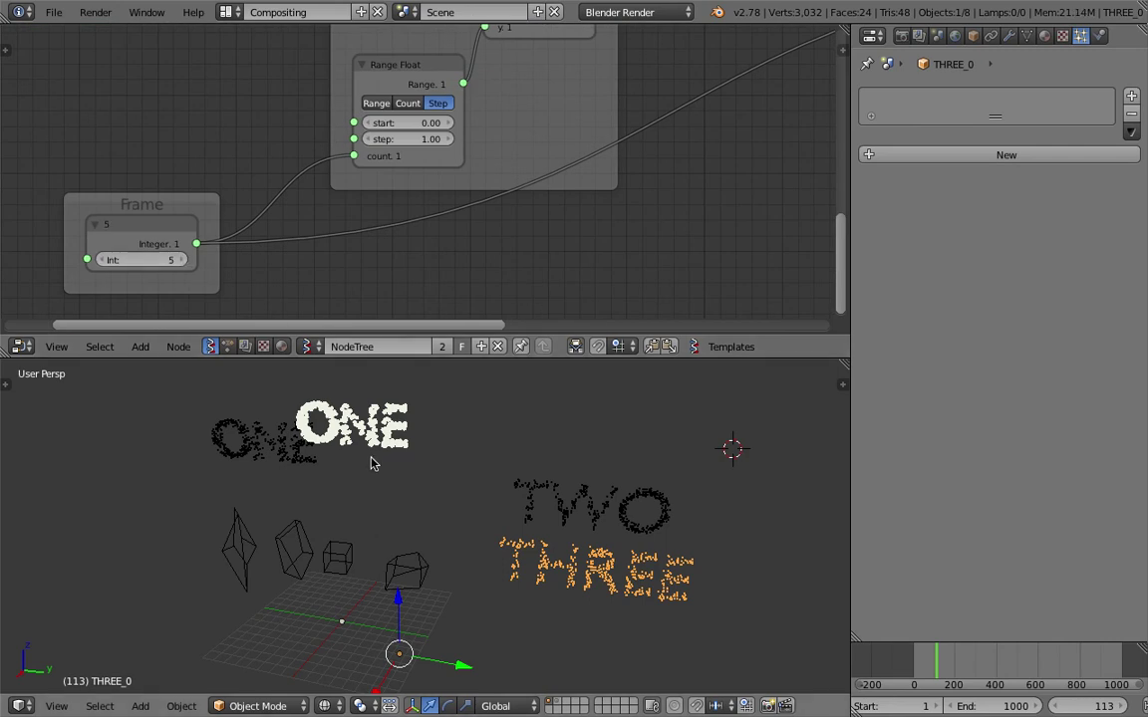
Scrub through the timeline to preview the five trailing copies of the word morph.
{"action": "scroll", "coordinate": [498, 519], "scroll_direction": "down", "scroll_amount": 2}
{"action": "left_click_drag", "start_coordinate": [927, 668], "coordinate": [1082, 660]}
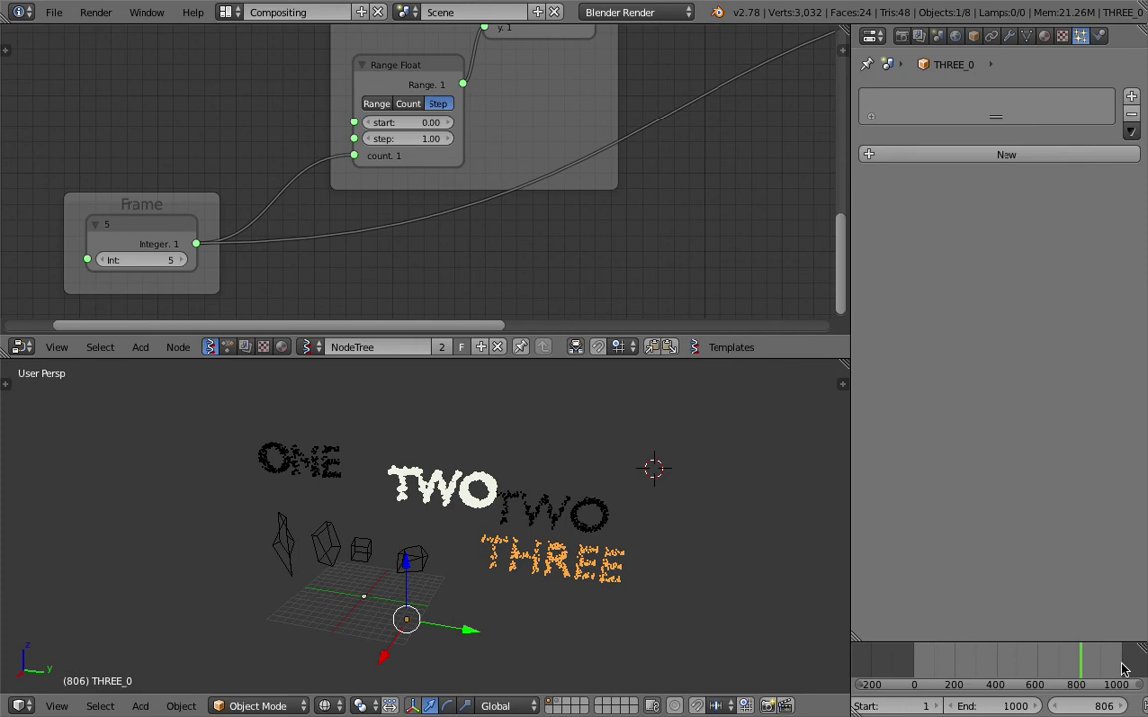
{"action": "left_click", "coordinate": [1110, 664]}
{"action": "left_click", "coordinate": [950, 666]}
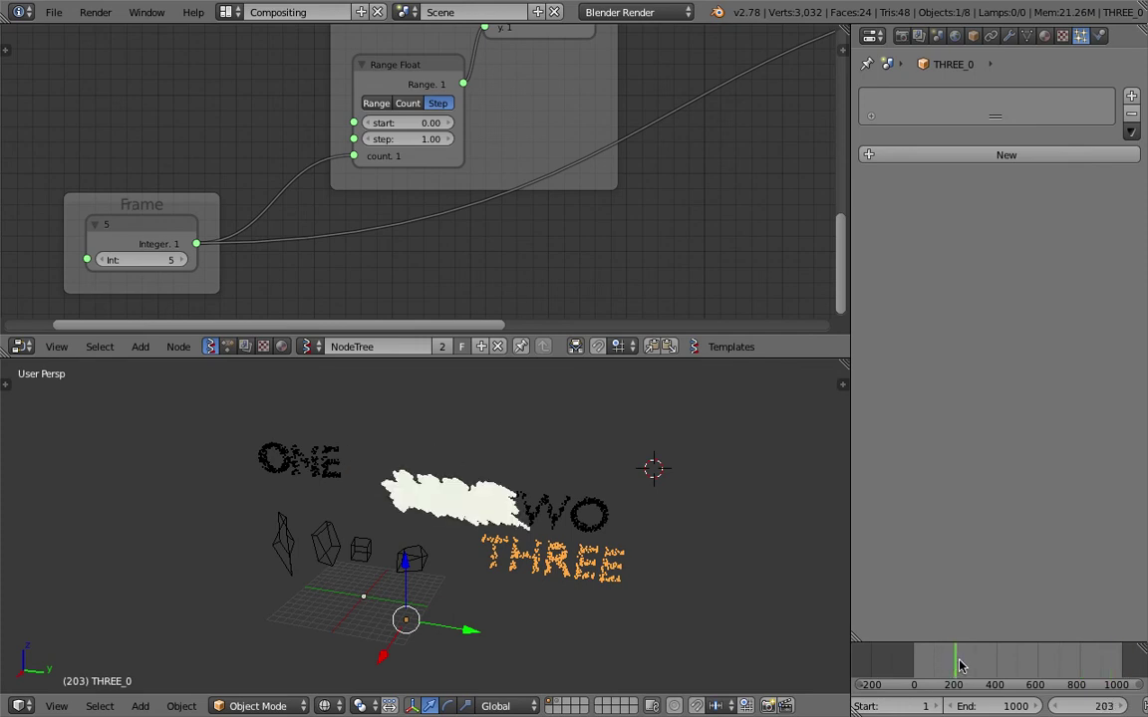
Set the Range Float step to 20 and scrub the timeline to check the wider spacing between copies.
{"action": "middle_click_drag", "start_coordinate": [378, 155], "coordinate": [368, 191]}
{"action": "left_click", "coordinate": [399, 178]}
{"action": "type", "text": "5"}
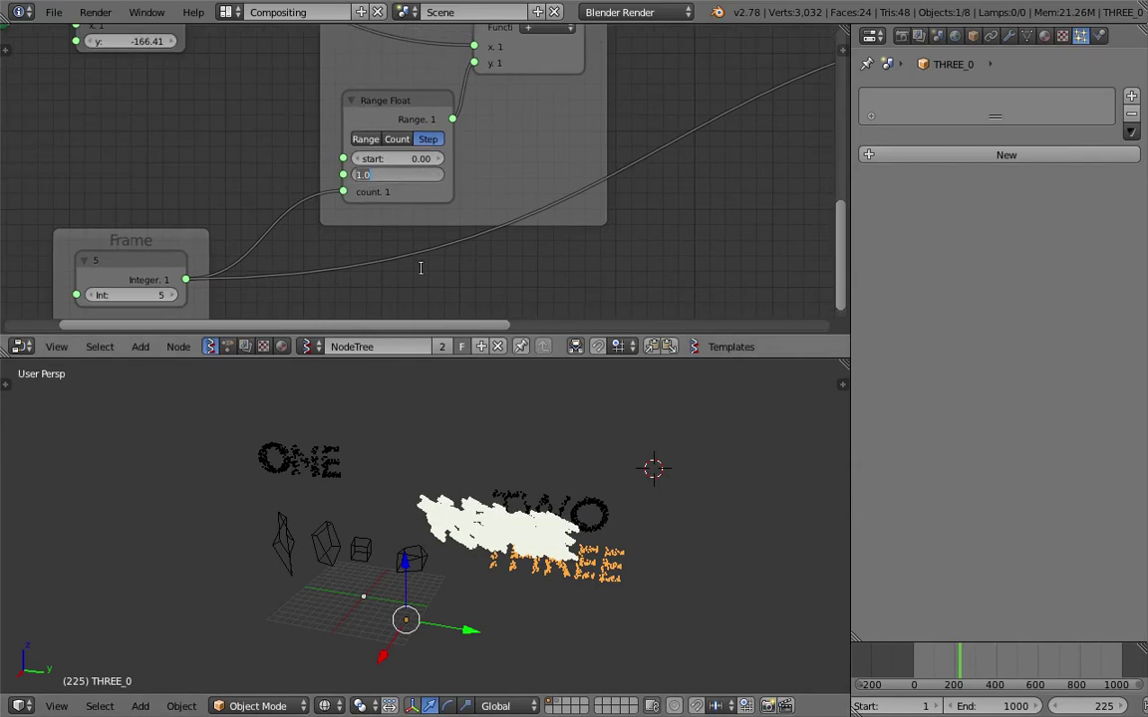
{"action": "key", "text": "Return"}
{"action": "left_click", "coordinate": [401, 176]}
{"action": "type", "text": "20"}
{"action": "key", "text": "Return"}
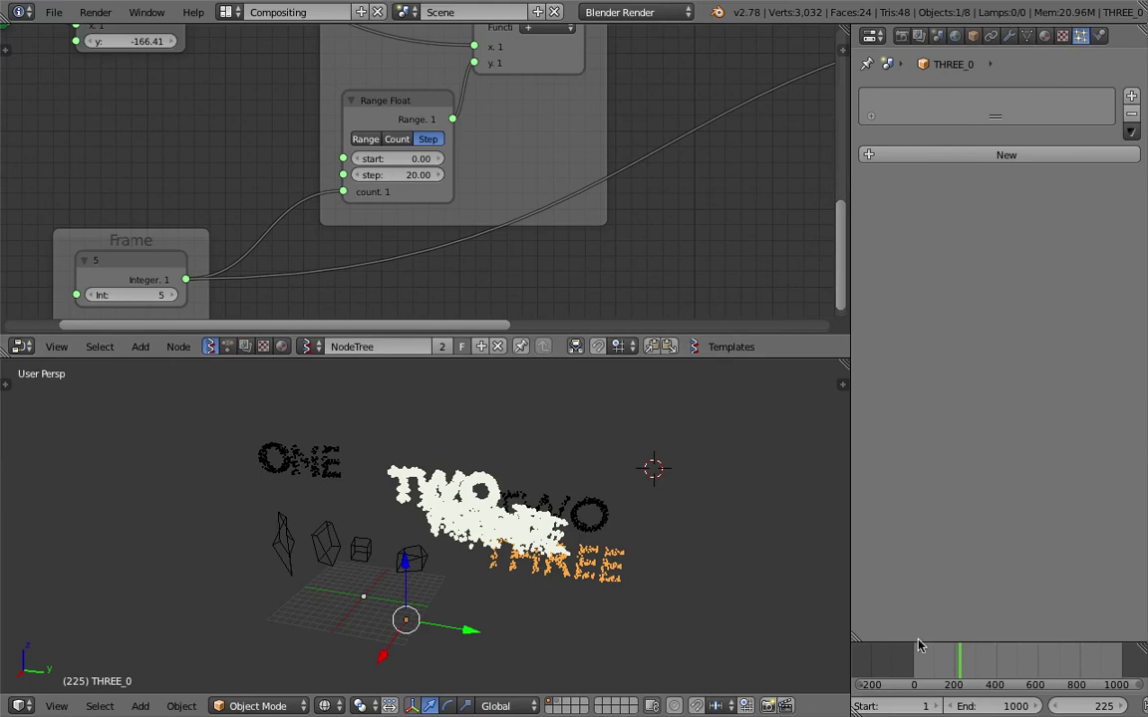
{"action": "mouse_move", "coordinate": [952, 660]}
{"action": "left_mouse_down"}
{"action": "mouse_move", "coordinate": [887, 664]}
{"action": "mouse_move", "coordinate": [1005, 669]}
{"action": "left_mouse_up"}
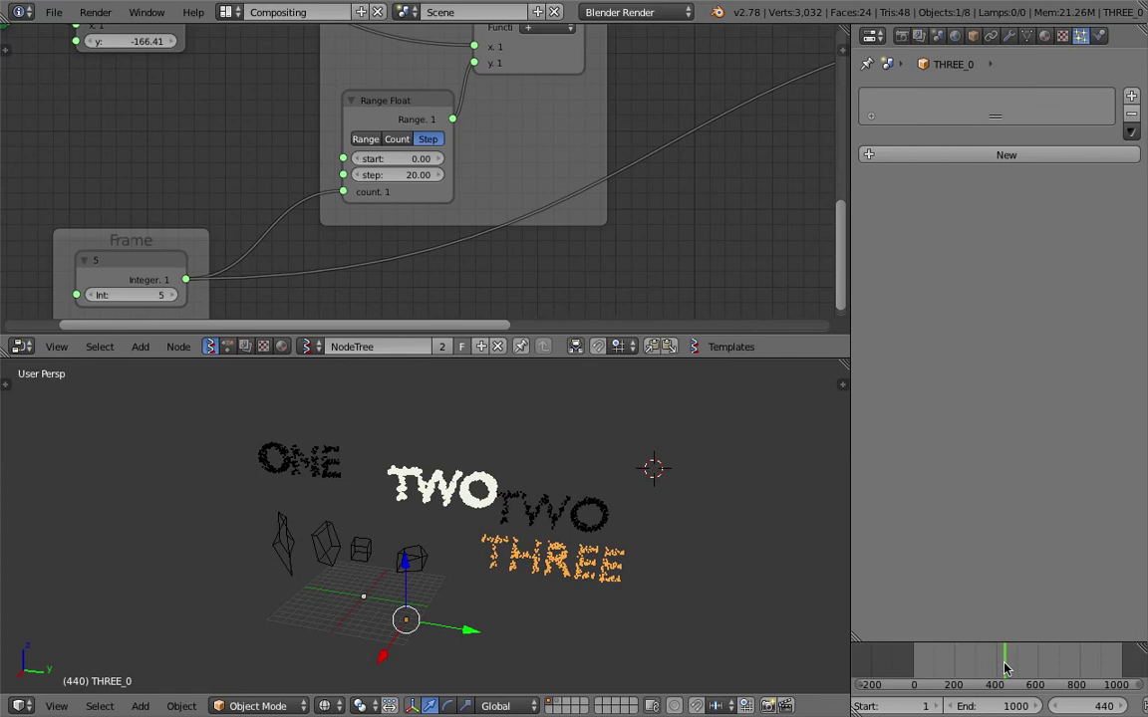
Select the four wireframe cube shapes and load them into the Objects In node as morph sources.
{"action": "middle_click_drag", "start_coordinate": [474, 488], "coordinate": [444, 514]}
{"action": "right_click", "coordinate": [272, 535]}
{"action": "right_click", "coordinate": [314, 538], "text": "shift"}
{"action": "right_click", "coordinate": [357, 545], "text": "shift"}
{"action": "right_click", "coordinate": [408, 553], "text": "shift"}
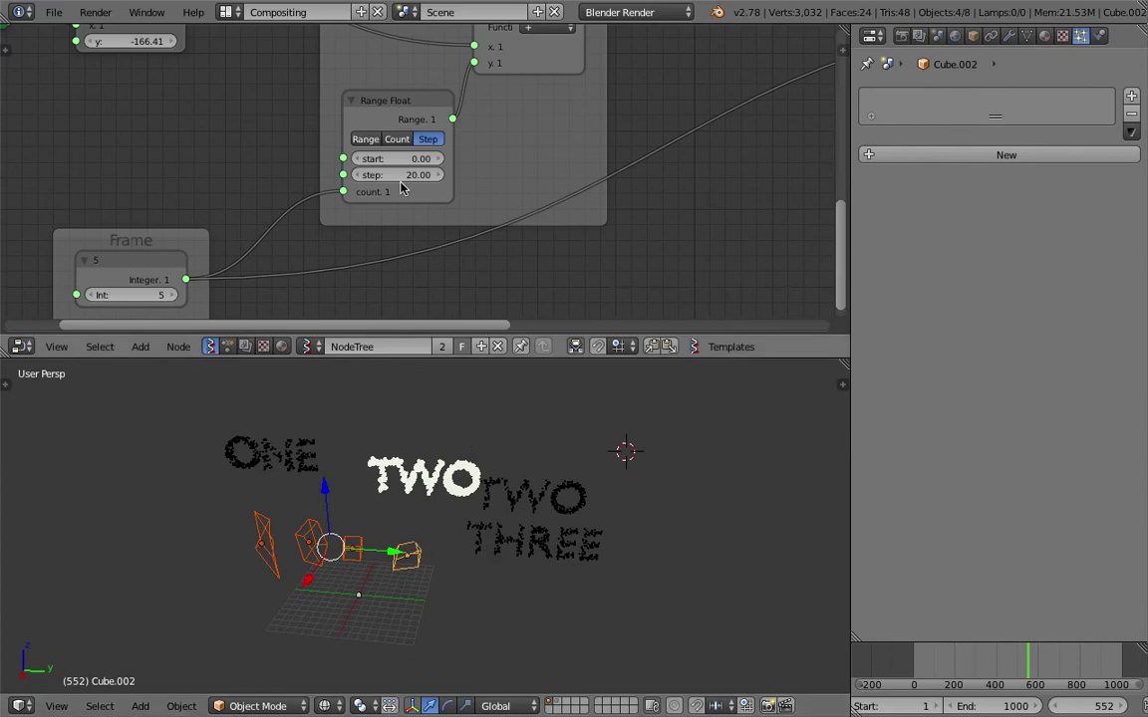
{"action": "middle_click_drag", "start_coordinate": [380, 135], "coordinate": [372, 38]}
{"action": "scroll", "coordinate": [372, 39], "scroll_direction": "down", "scroll_amount": 5}
{"action": "middle_click_drag", "start_coordinate": [299, 199], "coordinate": [356, 275]}
{"action": "middle_click_drag", "start_coordinate": [259, 146], "coordinate": [276, 94]}
{"action": "middle_click_drag", "start_coordinate": [301, 149], "coordinate": [279, 180]}
{"action": "left_click", "coordinate": [331, 127]}
Connect the List Repeater data to the Viewer Draw edg_pol input, reposition the viewer node and scrub to frame 0.
{"action": "mouse_move", "coordinate": [952, 646]}
{"action": "left_mouse_down"}
{"action": "mouse_move", "coordinate": [953, 664]}
{"action": "mouse_move", "coordinate": [1021, 660]}
{"action": "mouse_move", "coordinate": [948, 663]}
{"action": "left_mouse_up"}
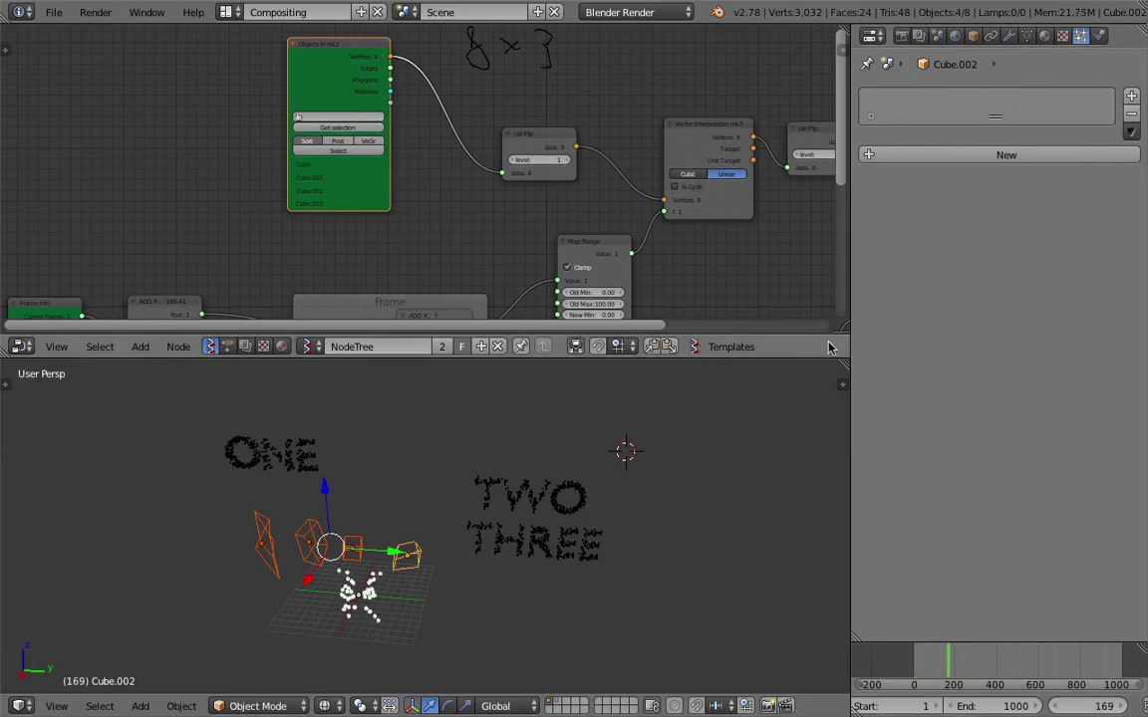
{"action": "middle_click_drag", "start_coordinate": [777, 238], "coordinate": [333, 141]}
{"action": "left_click_drag", "start_coordinate": [485, 185], "coordinate": [523, 113]}
{"action": "left_click_drag", "start_coordinate": [572, 126], "coordinate": [622, 130]}
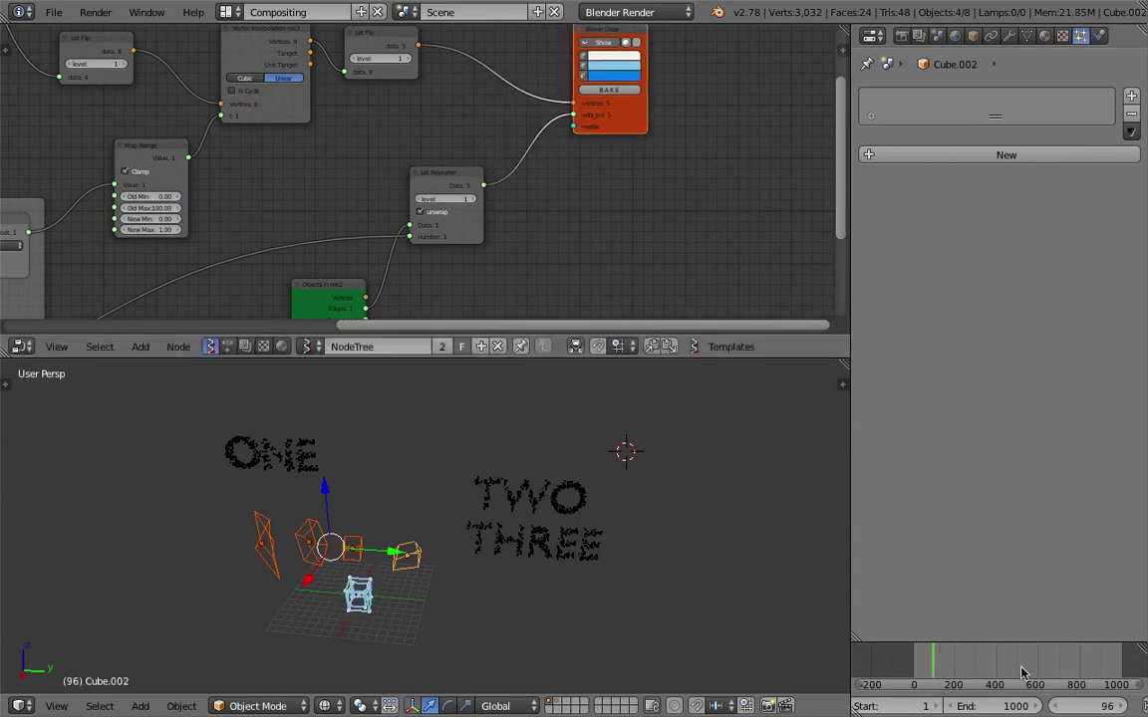
{"action": "mouse_move", "coordinate": [1020, 677]}
{"action": "left_mouse_down"}
{"action": "mouse_move", "coordinate": [1077, 676]}
{"action": "mouse_move", "coordinate": [897, 666]}
{"action": "left_mouse_up"}
Move the TWO and THREE point meshes closer to ONE so the words form a staggered row.
{"action": "scroll", "coordinate": [486, 535], "scroll_direction": "up", "scroll_amount": 1}
{"action": "middle_click_drag", "start_coordinate": [486, 535], "coordinate": [476, 526]}
{"action": "right_click", "coordinate": [573, 499]}
{"action": "key", "text": "g"}
{"action": "left_click", "coordinate": [455, 478]}
{"action": "right_click", "coordinate": [571, 540]}
{"action": "key", "text": "g"}
{"action": "left_click", "coordinate": [482, 509]}
{"action": "middle_click_drag", "start_coordinate": [481, 508], "coordinate": [302, 499]}
{"action": "right_click", "coordinate": [427, 508]}
{"action": "right_click_drag", "start_coordinate": [427, 508], "coordinate": [377, 503]}
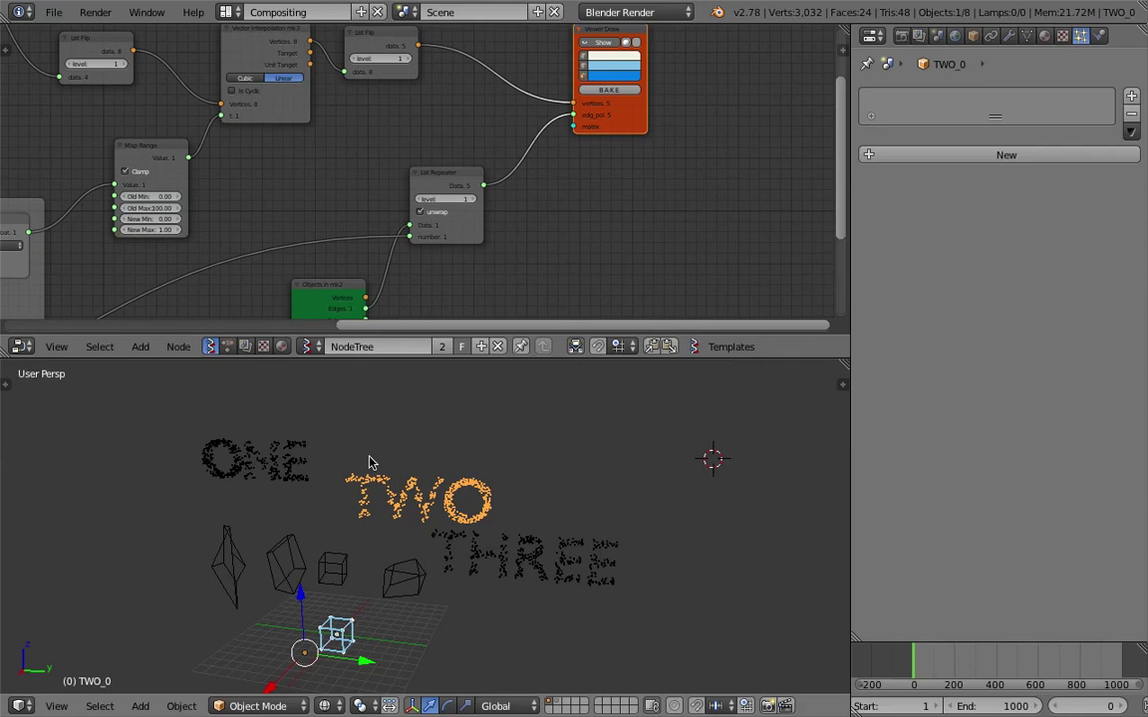
Move the THREE point mesh farther from TWO along the Y axis.
{"action": "right_click", "coordinate": [274, 456]}
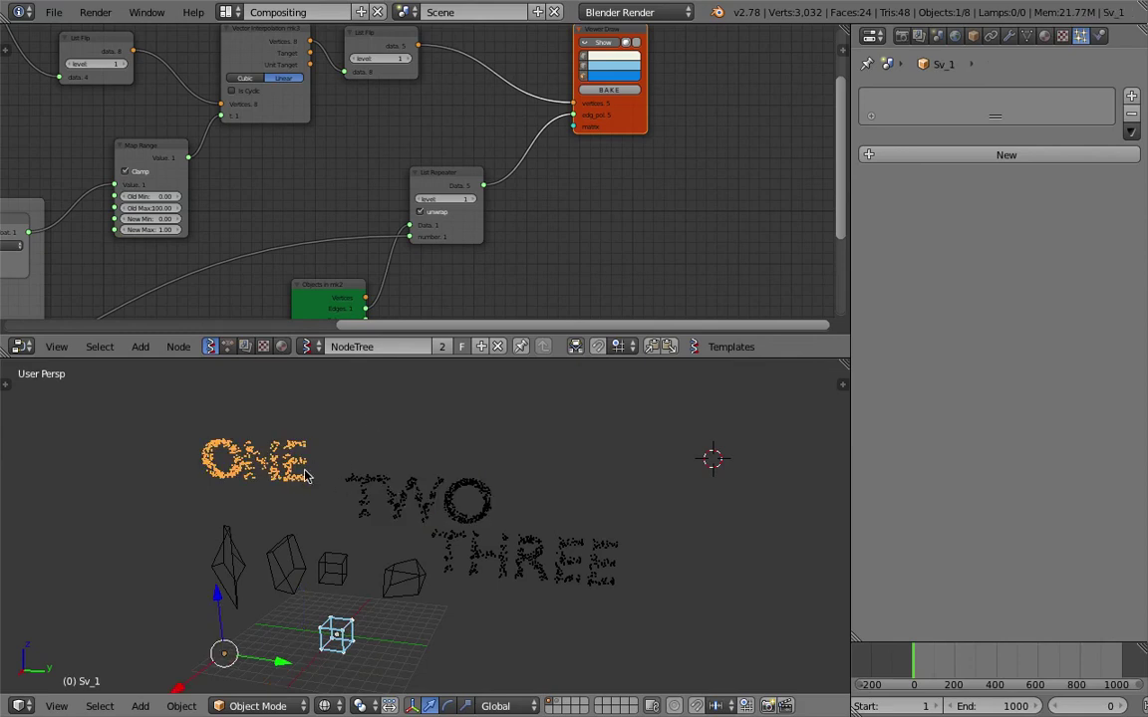
{"action": "right_click", "coordinate": [384, 491]}
{"action": "right_click", "coordinate": [489, 556]}
{"action": "left_click_drag", "start_coordinate": [387, 651], "coordinate": [445, 659]}
Review the source objects by selecting the TWO mesh and each wireframe cube shape in turn.
{"action": "right_click", "coordinate": [474, 522]}
{"action": "right_click", "coordinate": [239, 578]}
{"action": "right_click", "coordinate": [283, 563]}
{"action": "right_click", "coordinate": [333, 569]}
{"action": "right_click", "coordinate": [402, 578]}
{"action": "right_click", "coordinate": [333, 569]}
{"action": "right_click", "coordinate": [286, 563]}
{"action": "right_click", "coordinate": [228, 566]}
{"action": "right_click", "coordinate": [286, 563]}
{"action": "right_click", "coordinate": [391, 583]}
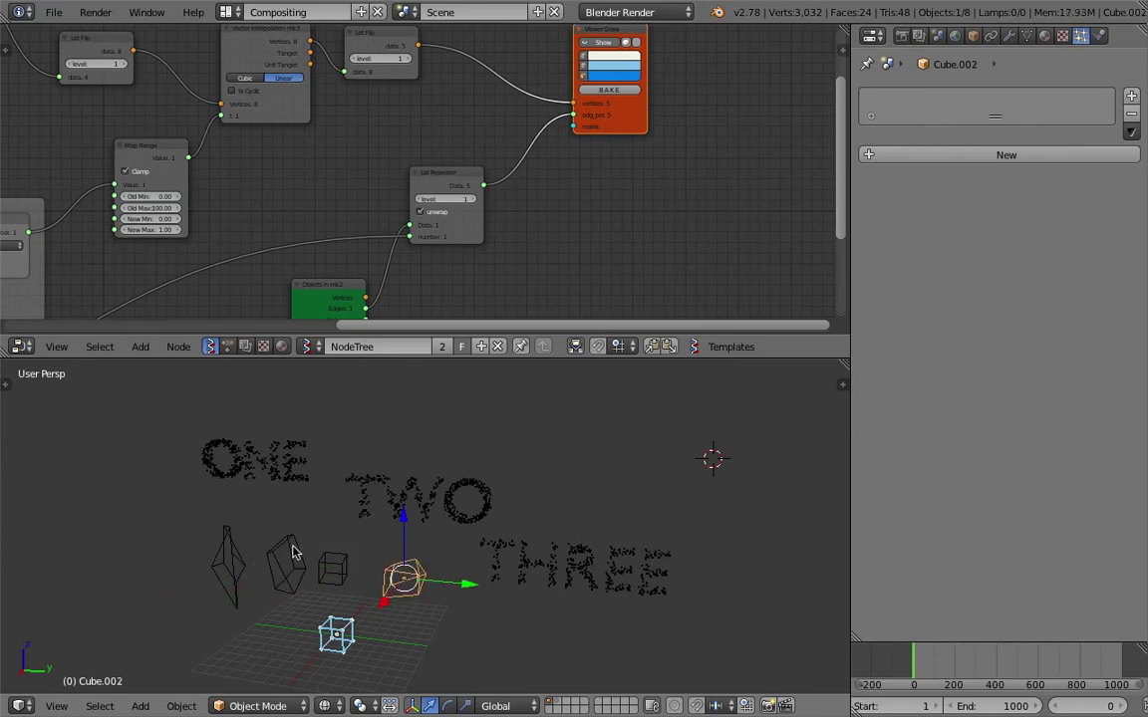
Select all objects in the scene.
{"action": "middle_click_drag", "start_coordinate": [564, 618], "coordinate": [441, 586]}
{"action": "key", "text": "a"}
{"action": "key", "text": "a"}
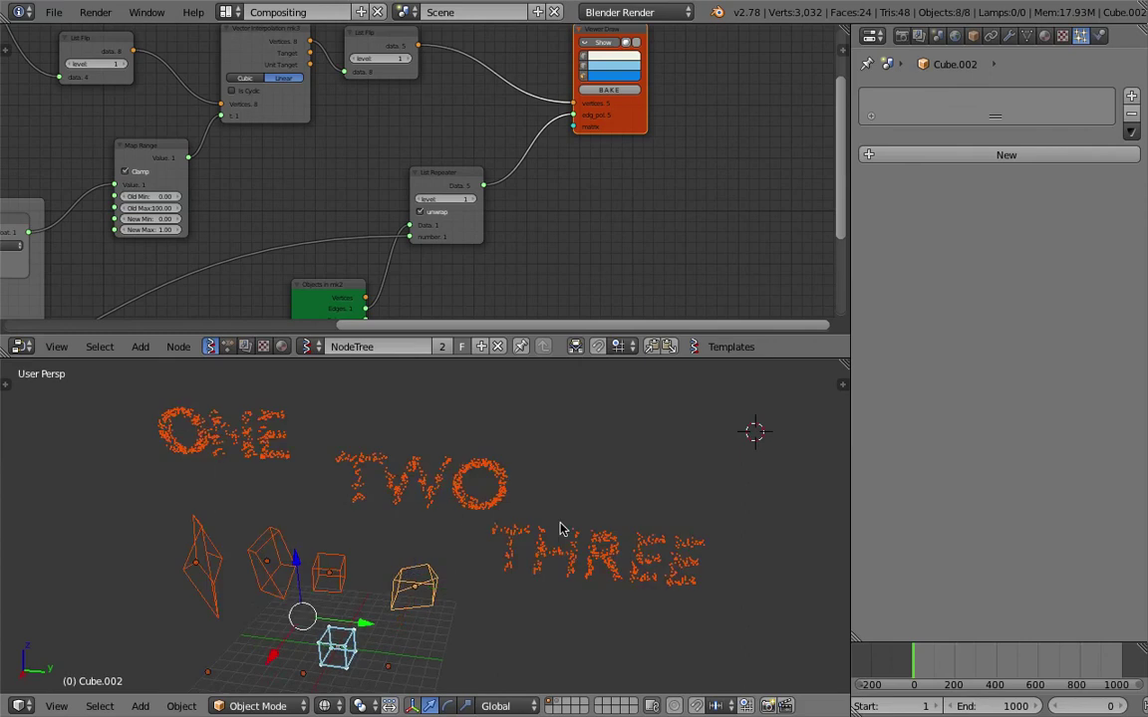
Deselect all objects and enlarge the node editor area above the 3D view.
{"action": "key", "text": "a"}
{"action": "middle_click_drag", "start_coordinate": [560, 524], "coordinate": [569, 528]}
{"action": "scroll", "coordinate": [479, 244], "scroll_direction": "down", "scroll_amount": 5}
{"action": "scroll", "coordinate": [479, 244], "scroll_direction": "down", "scroll_amount": 6}
{"action": "middle_click_drag", "start_coordinate": [479, 244], "coordinate": [565, 246]}
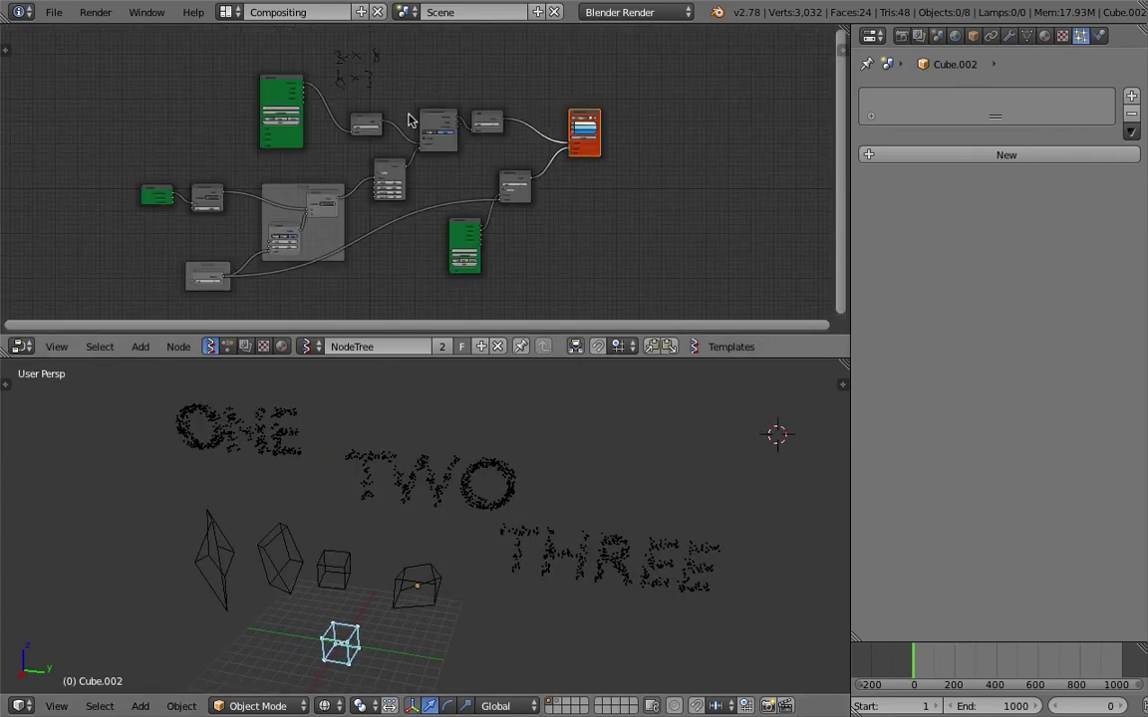
{"action": "scroll", "coordinate": [305, 102], "scroll_direction": "up", "scroll_amount": 7}
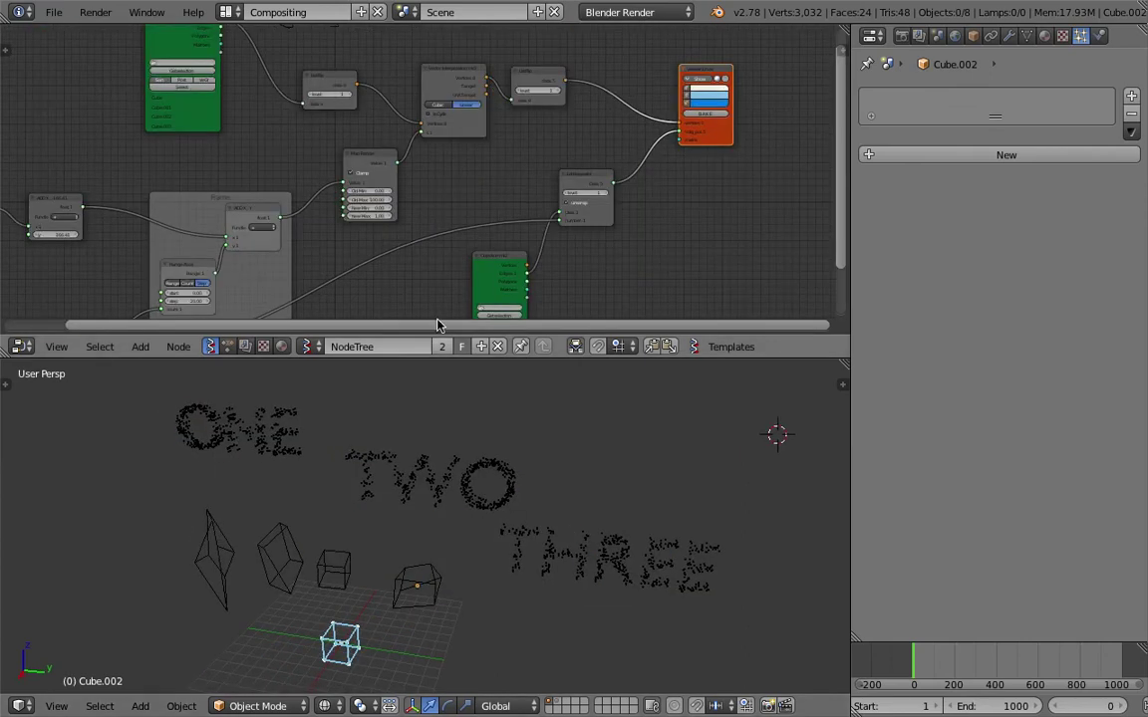
{"action": "left_click_drag", "start_coordinate": [439, 358], "coordinate": [435, 444]}
Move the frame holding the Range Float and ADD X, Y nodes upward, closer in line with the ADD node beside Frame Info.
{"action": "middle_click_drag", "start_coordinate": [227, 359], "coordinate": [297, 292]}
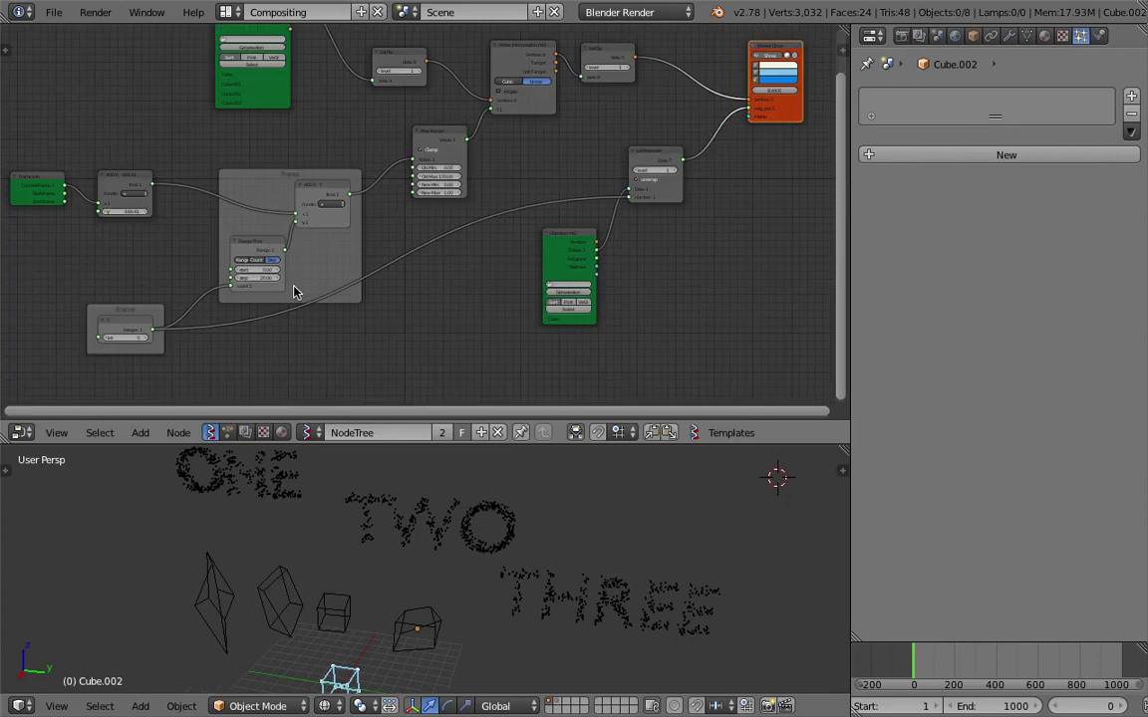
{"action": "scroll", "coordinate": [389, 541], "scroll_direction": "up", "scroll_amount": 2}
{"action": "scroll", "coordinate": [388, 542], "scroll_direction": "down", "scroll_amount": 3}
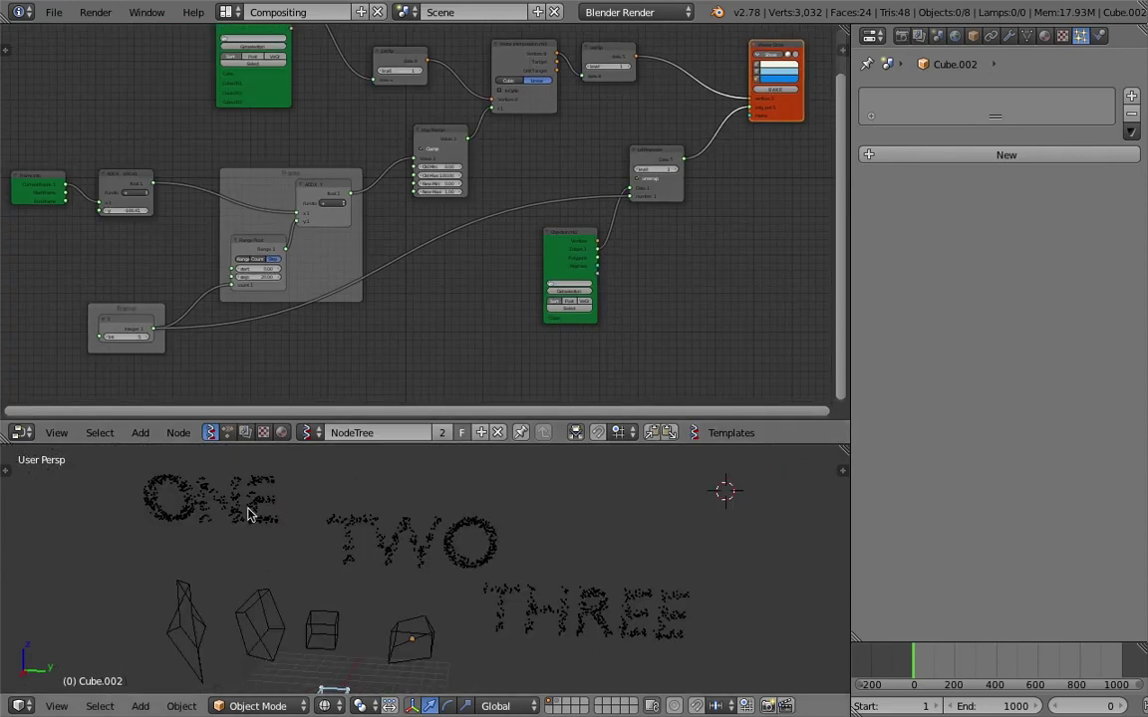
{"action": "middle_click_drag", "start_coordinate": [317, 225], "coordinate": [323, 225]}
{"action": "scroll", "coordinate": [317, 217], "scroll_direction": "up", "scroll_amount": 1}
{"action": "left_click_drag", "start_coordinate": [276, 187], "coordinate": [269, 151]}
Examine the node chain from Frame Info through the framed time-offset nodes to the Map Range settings.
{"action": "scroll", "coordinate": [351, 269], "scroll_direction": "up", "scroll_amount": 3}
{"action": "middle_click_drag", "start_coordinate": [282, 234], "coordinate": [419, 228]}
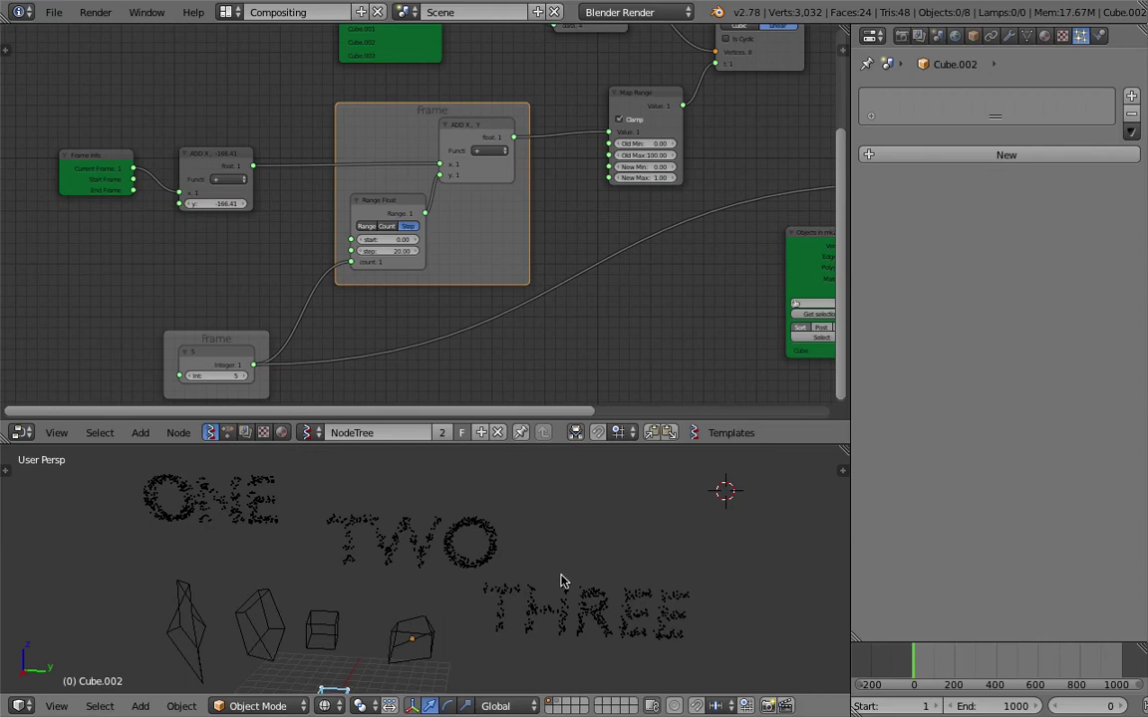
{"action": "middle_click_drag", "start_coordinate": [563, 580], "coordinate": [569, 580]}
{"action": "middle_click_drag", "start_coordinate": [556, 169], "coordinate": [359, 205]}
{"action": "middle_click_drag", "start_coordinate": [465, 225], "coordinate": [269, 274]}
{"action": "middle_click_drag", "start_coordinate": [347, 246], "coordinate": [410, 251]}
{"action": "scroll", "coordinate": [317, 259], "scroll_direction": "up", "scroll_amount": 1}
{"action": "scroll", "coordinate": [318, 259], "scroll_direction": "up", "scroll_amount": 1}
{"action": "middle_click_drag", "start_coordinate": [298, 255], "coordinate": [415, 230]}
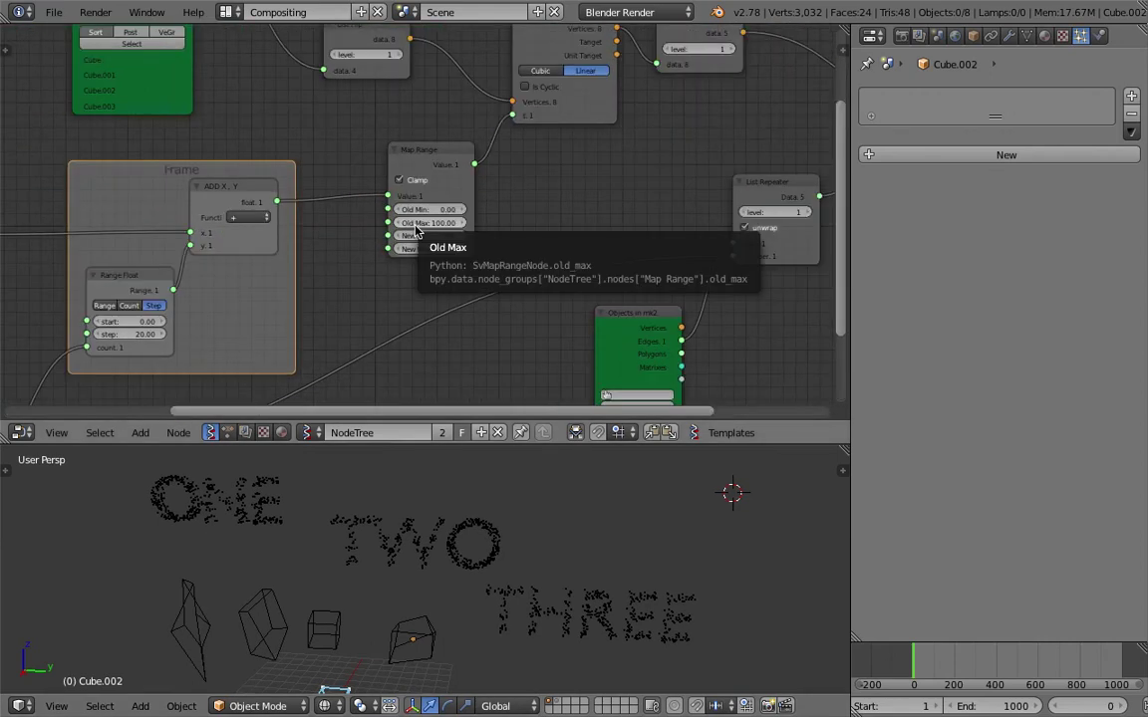
{"action": "scroll", "coordinate": [358, 498], "scroll_direction": "down", "scroll_amount": 2}
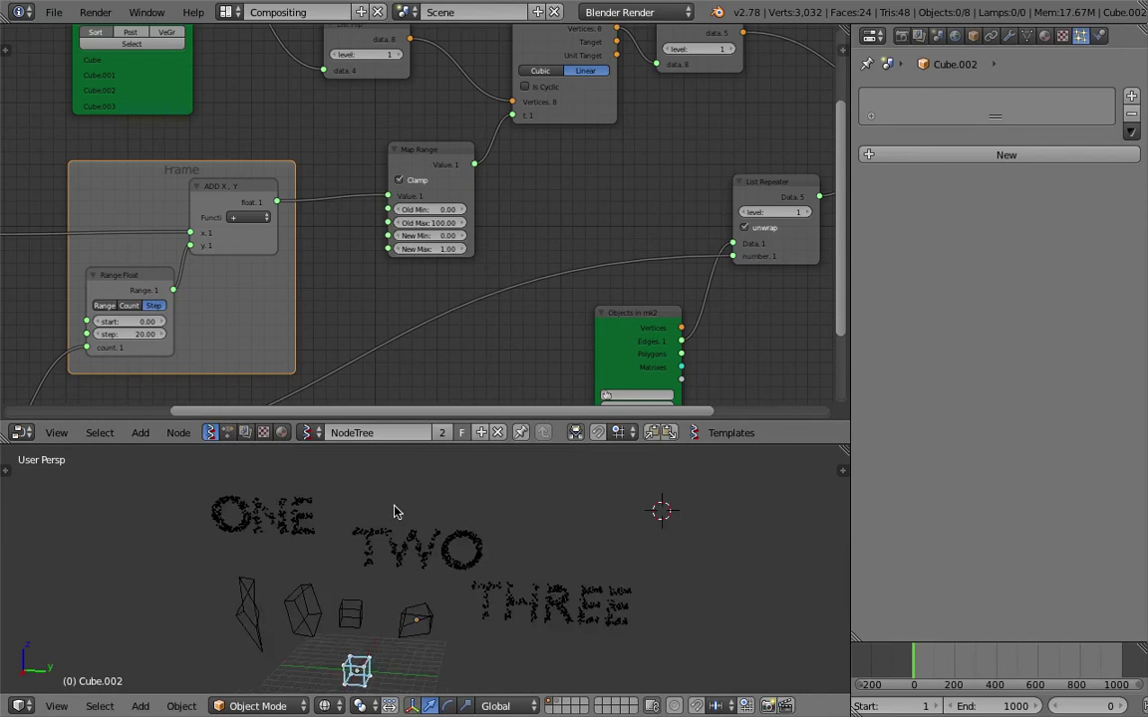
Select the ONE point mesh and place the 3D cursor in the empty space beyond TWO, above the end of THREE.
{"action": "right_click", "coordinate": [280, 539]}
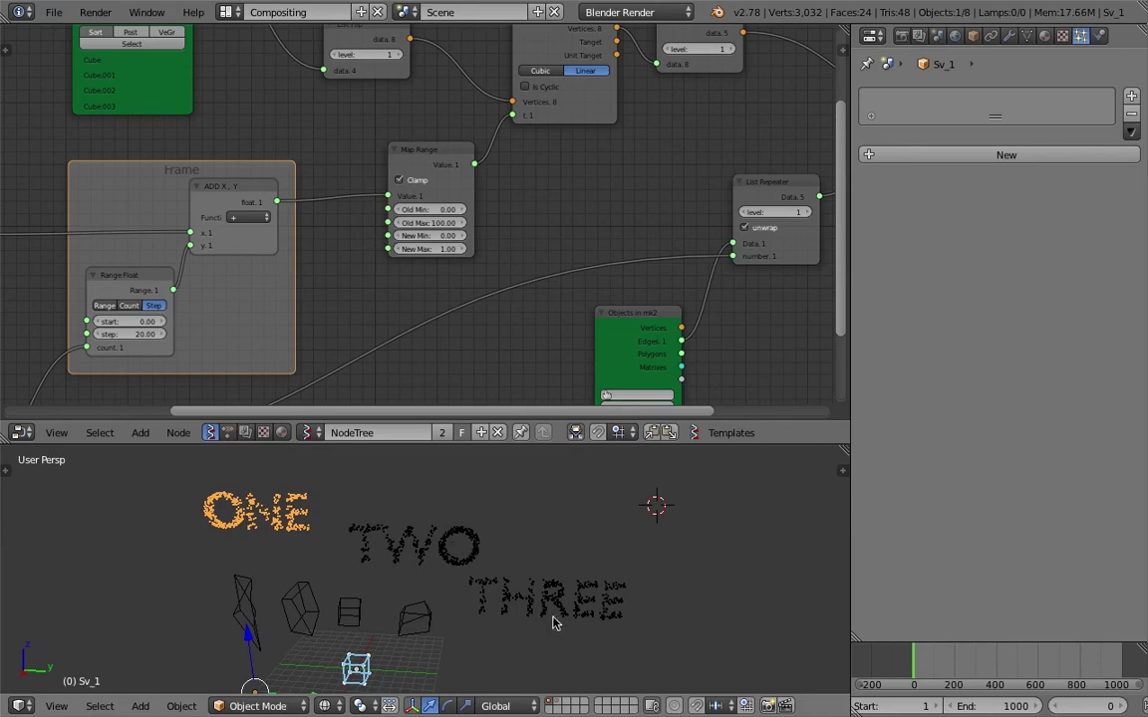
{"action": "middle_click_drag", "start_coordinate": [559, 537], "coordinate": [569, 576]}
{"action": "left_click", "coordinate": [640, 546]}
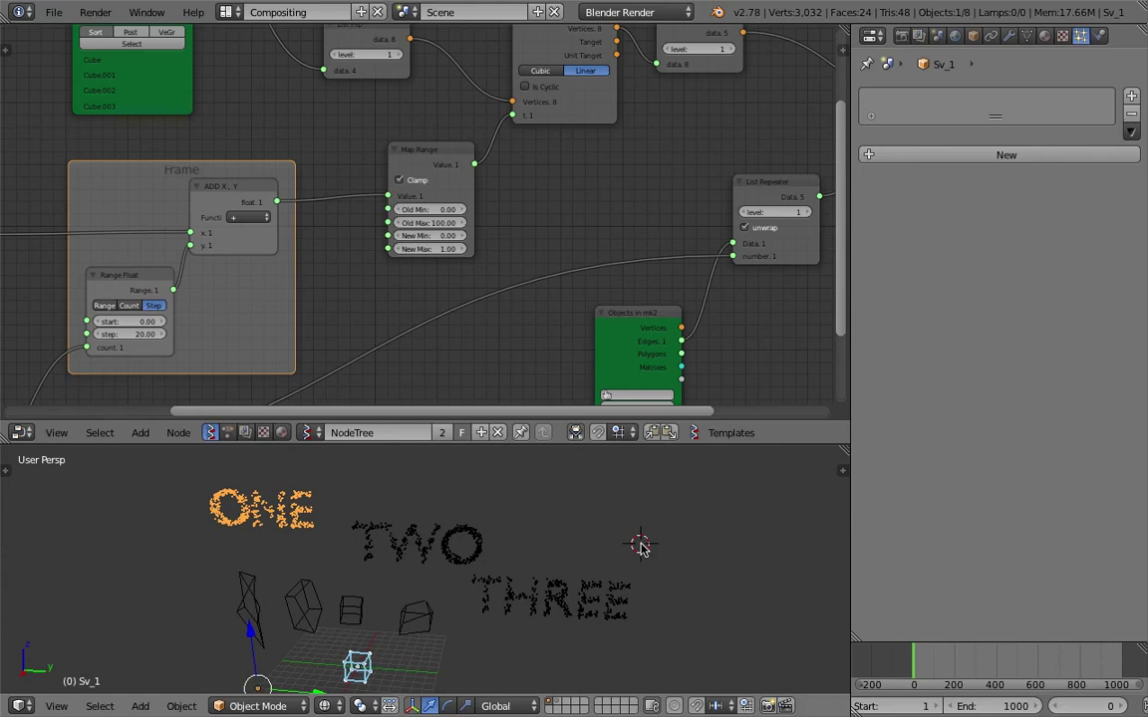